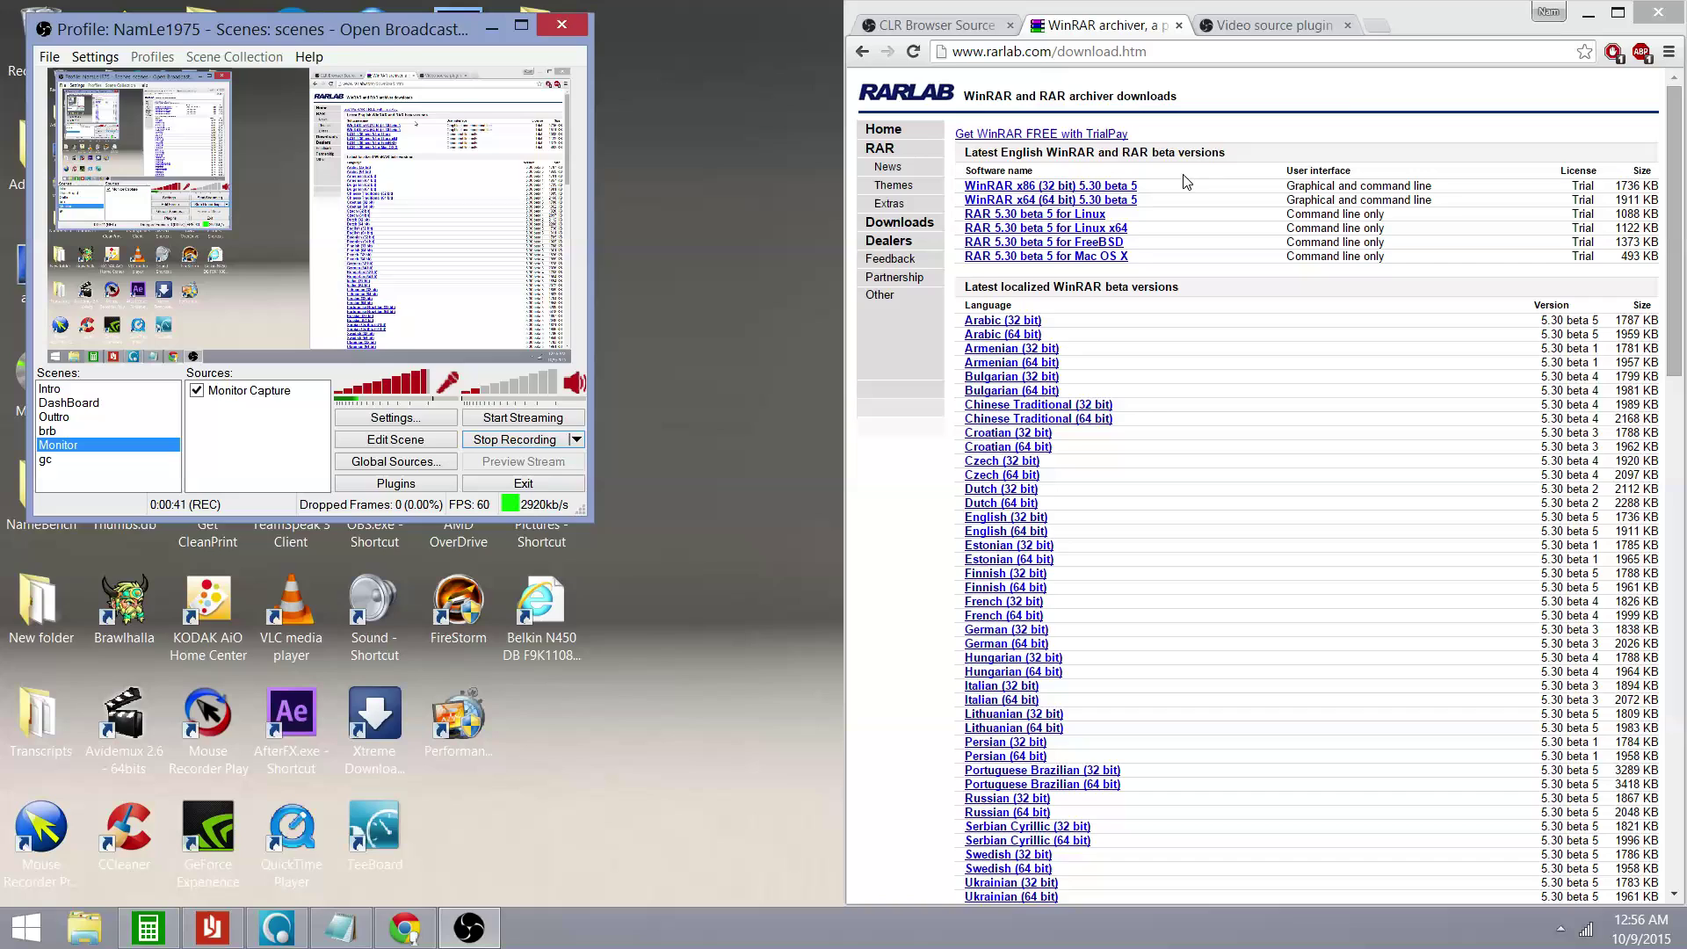
- Bring Chrome forward and zoom the RARLAB download page to 175%
left_click(1343, 95)
key("ctrl+plus")
key("ctrl+plus")
key("ctrl+plus")
key("ctrl+plus")
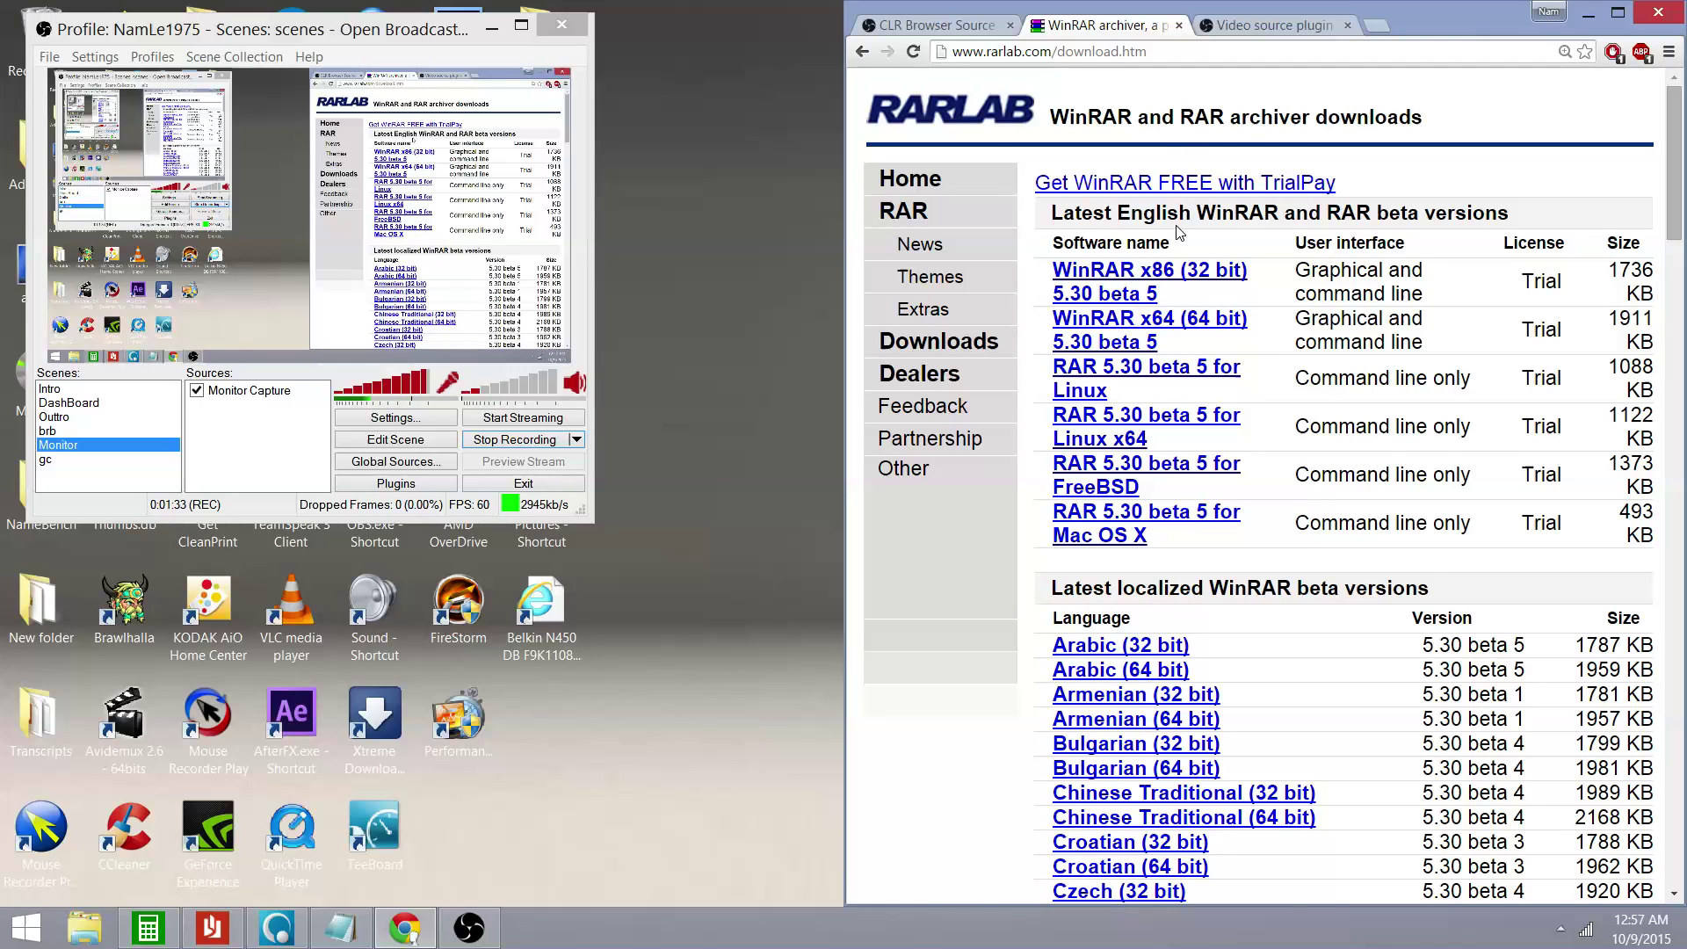
- Download the WinRAR x64 5.30 beta 5 installer and install it to C:\Program Files\WinRAR
left_click(1129, 332)
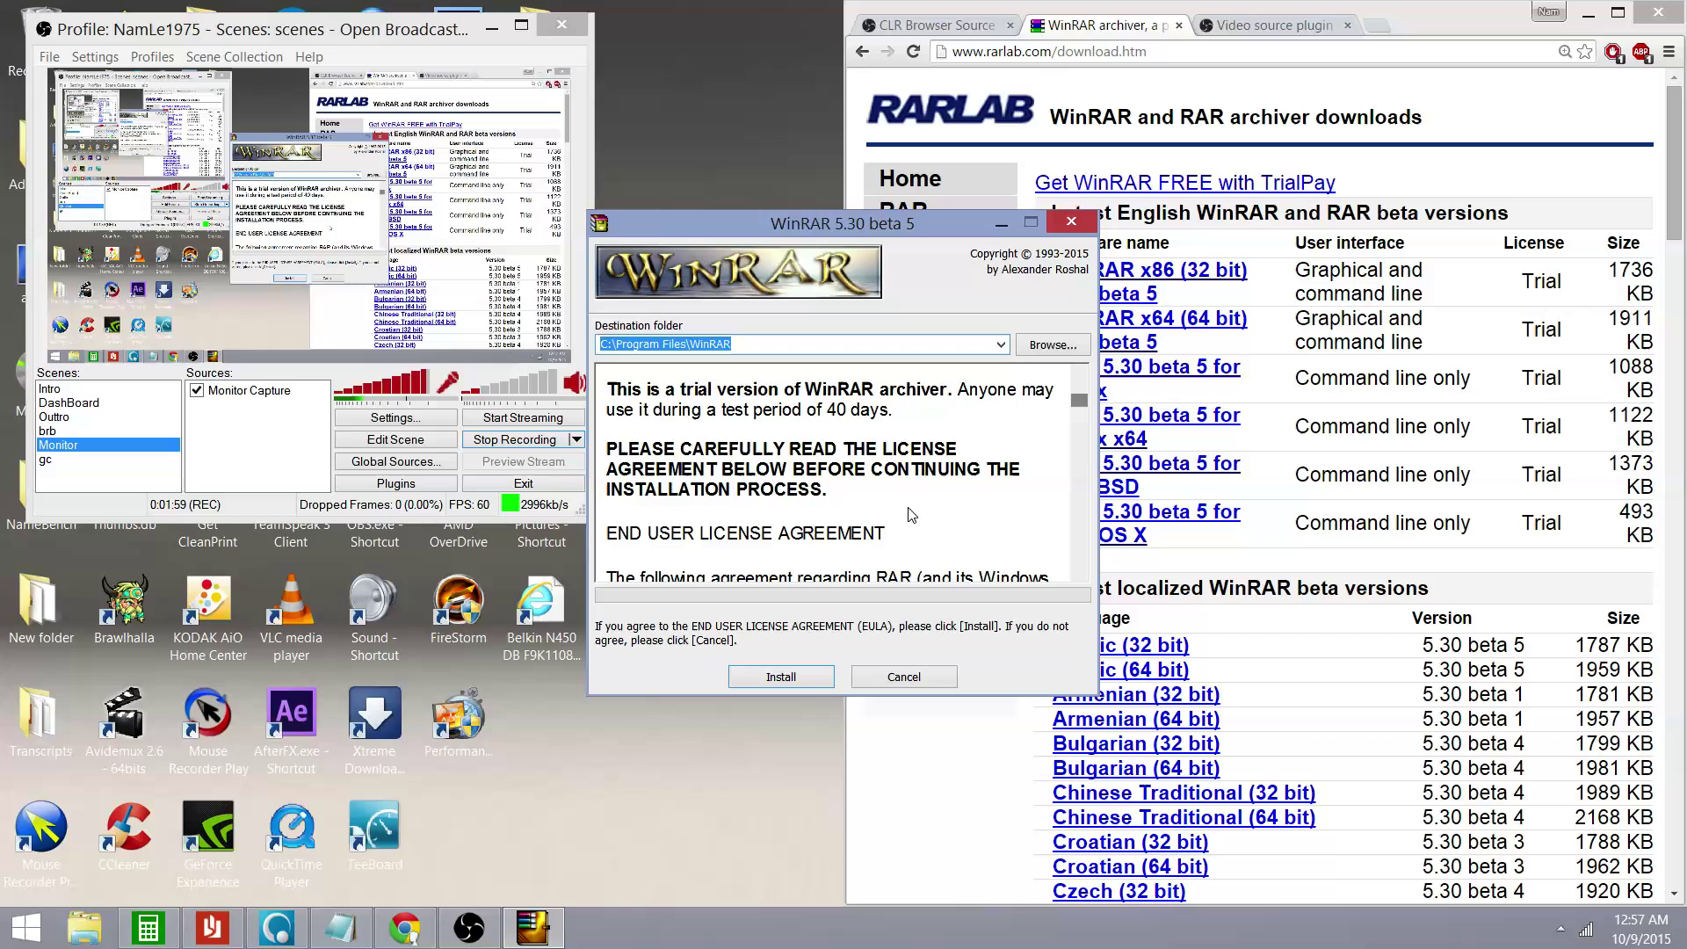
left_click_drag(1083, 403, 1079, 576)
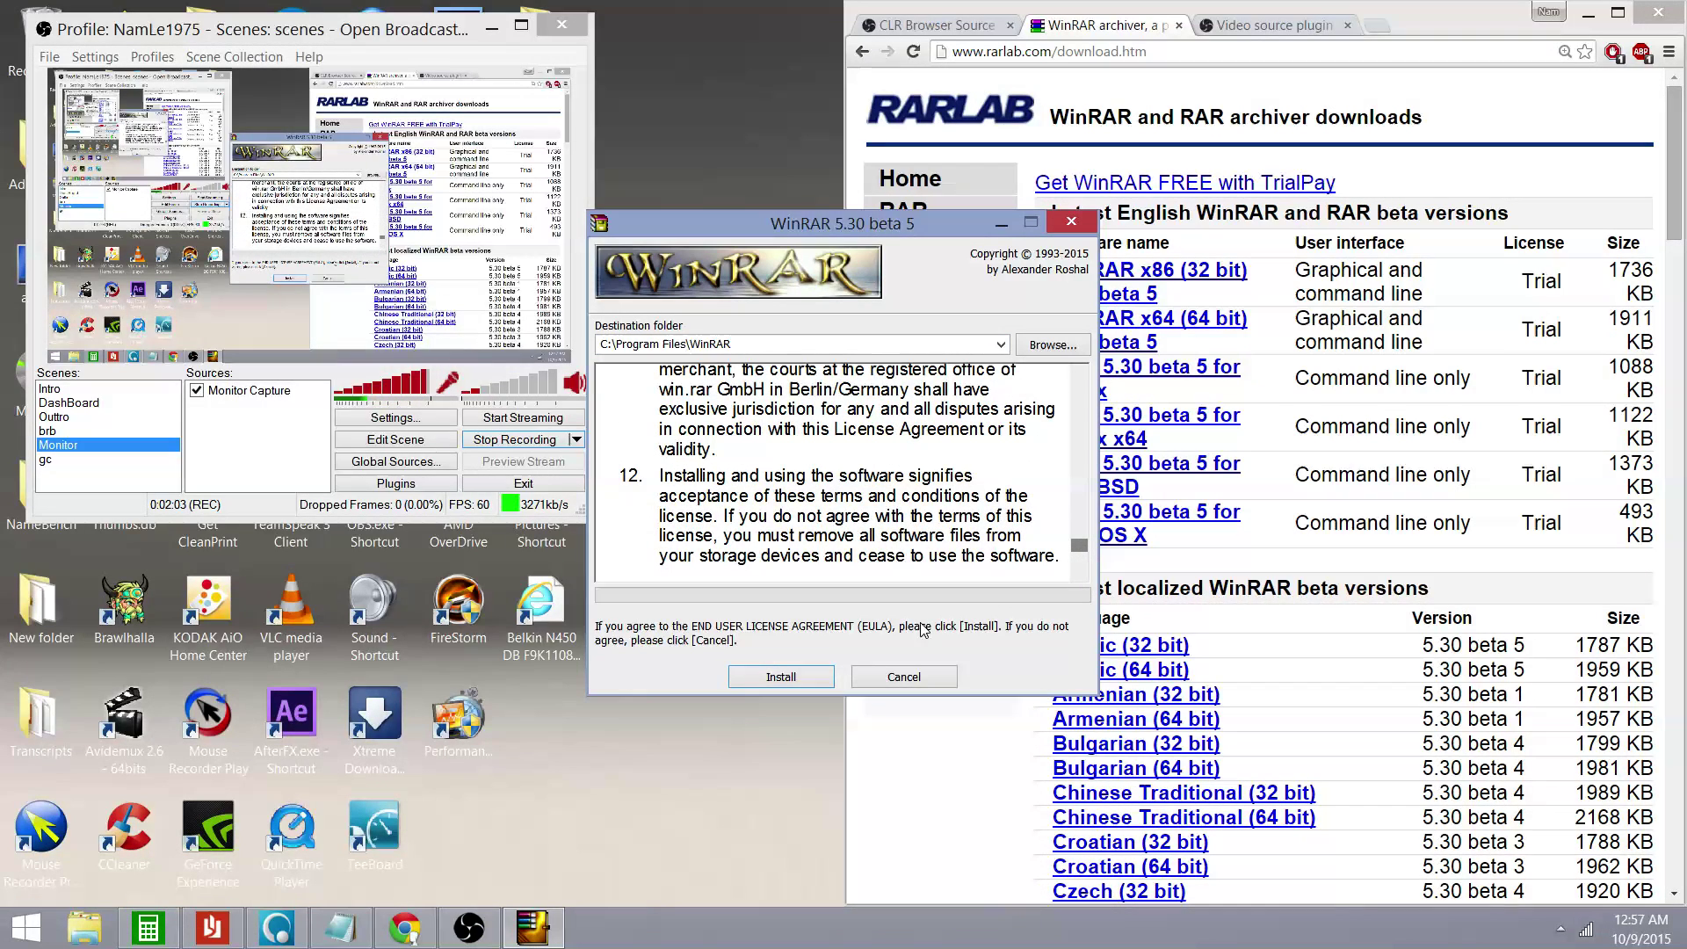
left_click(813, 678)
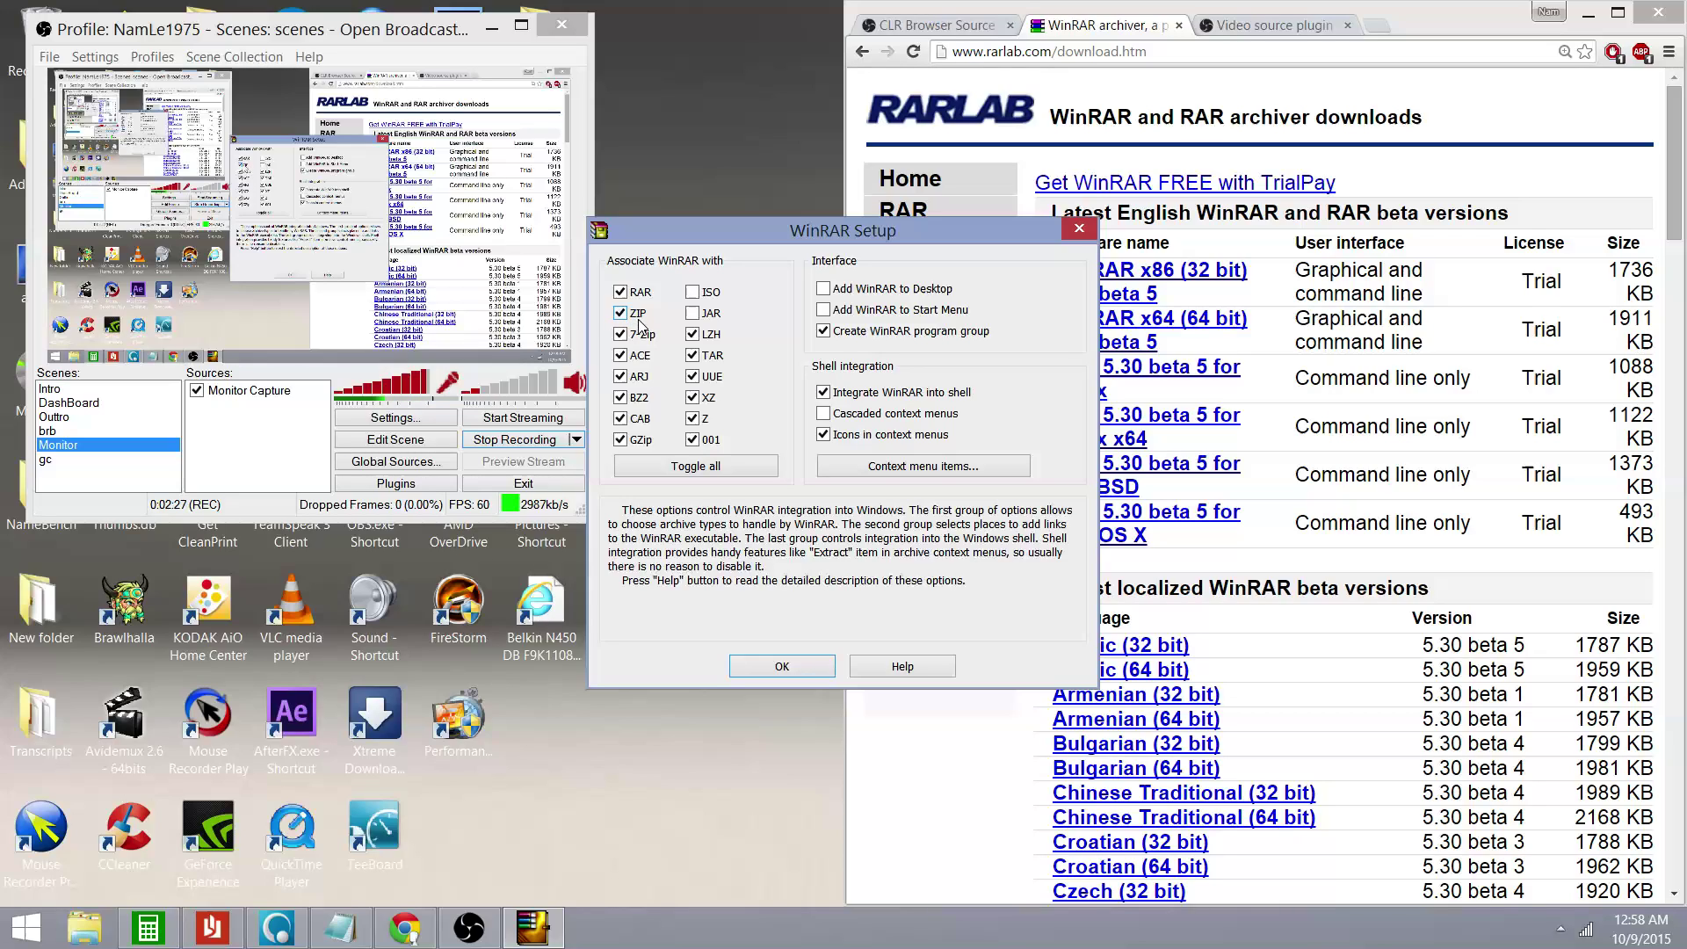
- Accept WinRAR's default file associations and finish the setup
left_click(804, 666)
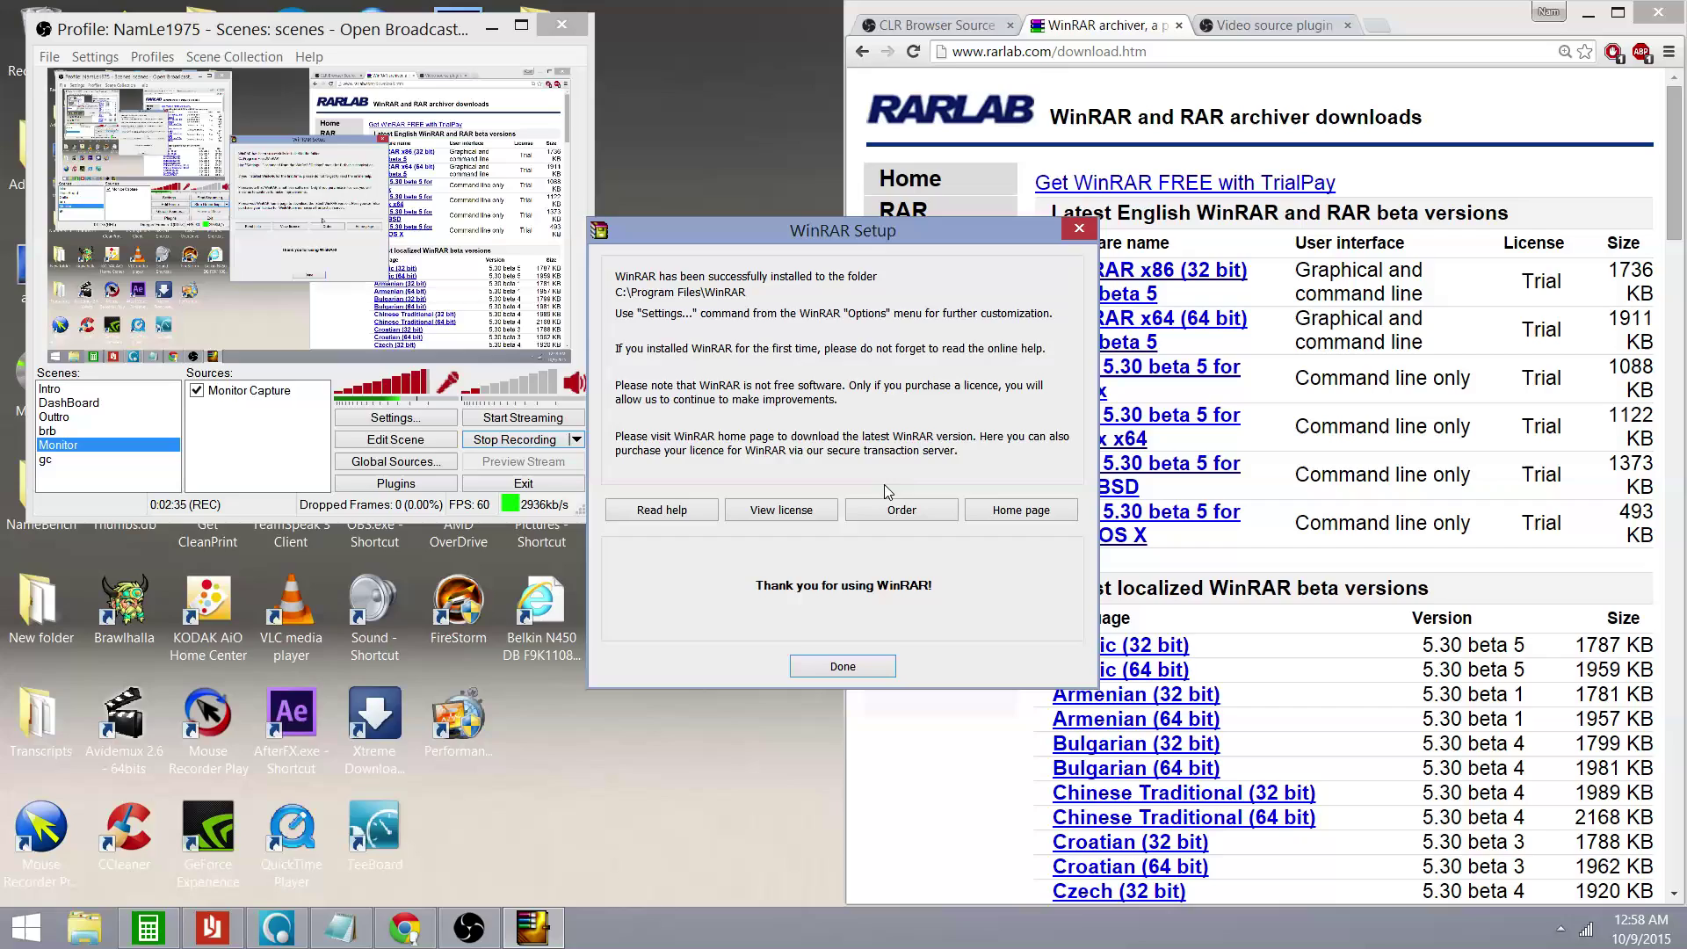
left_click(857, 670)
- Move the Start Menu WinRAR folder window aside and close it
left_click_drag(674, 158, 1199, 302)
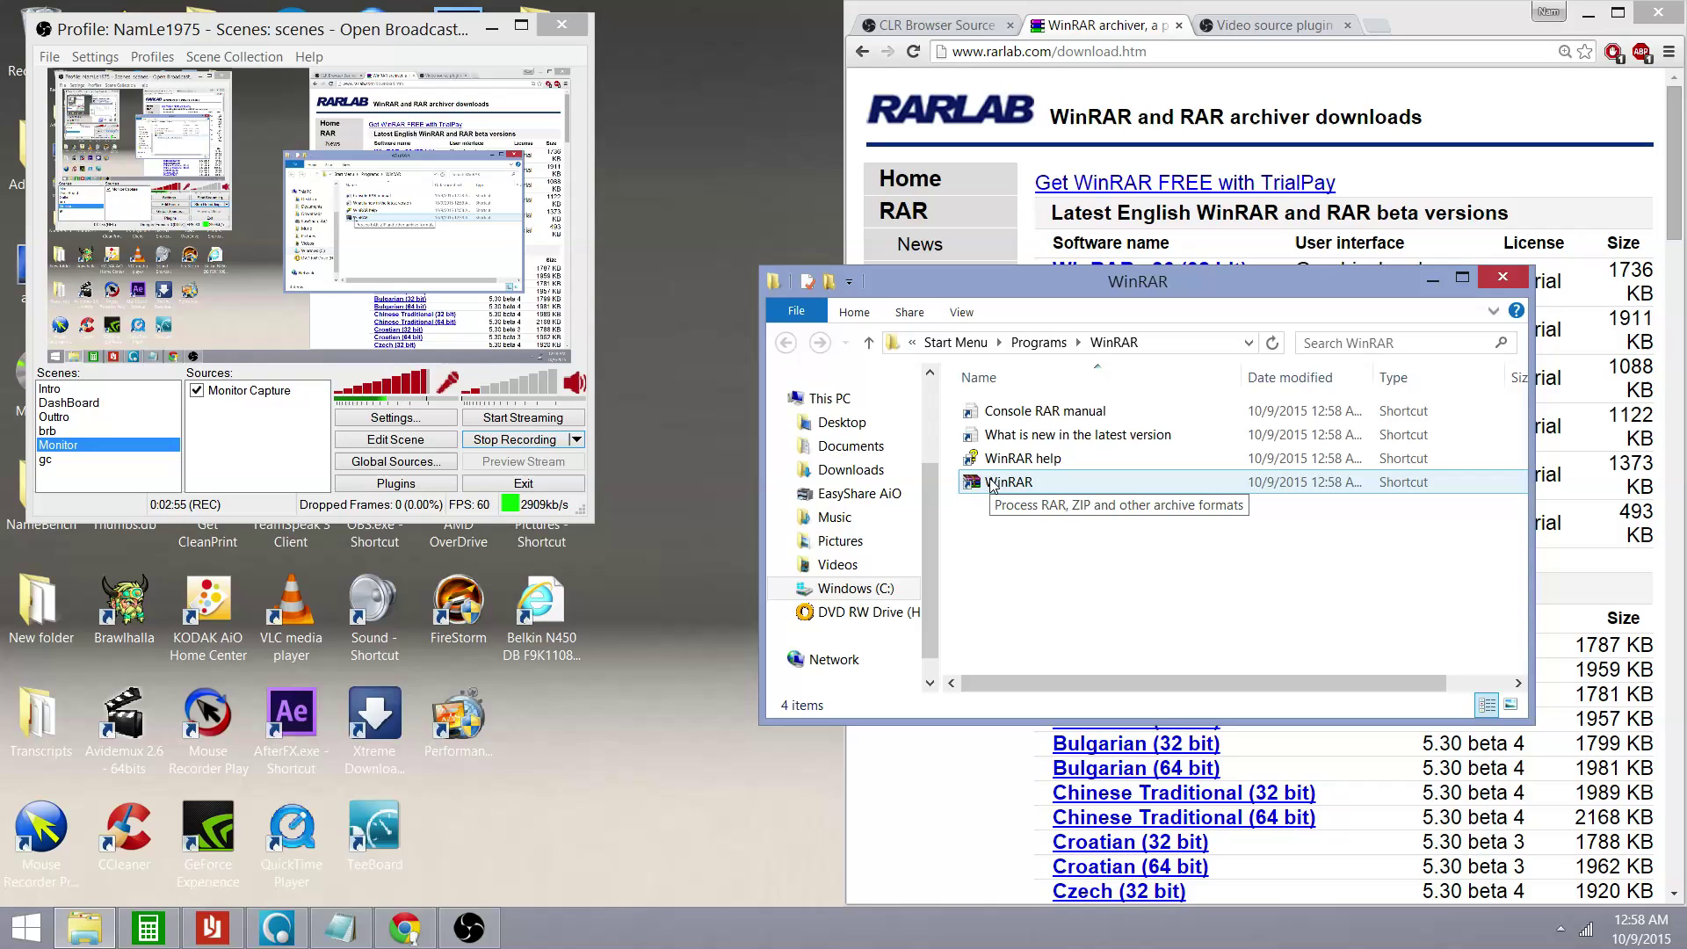
left_click(1502, 279)
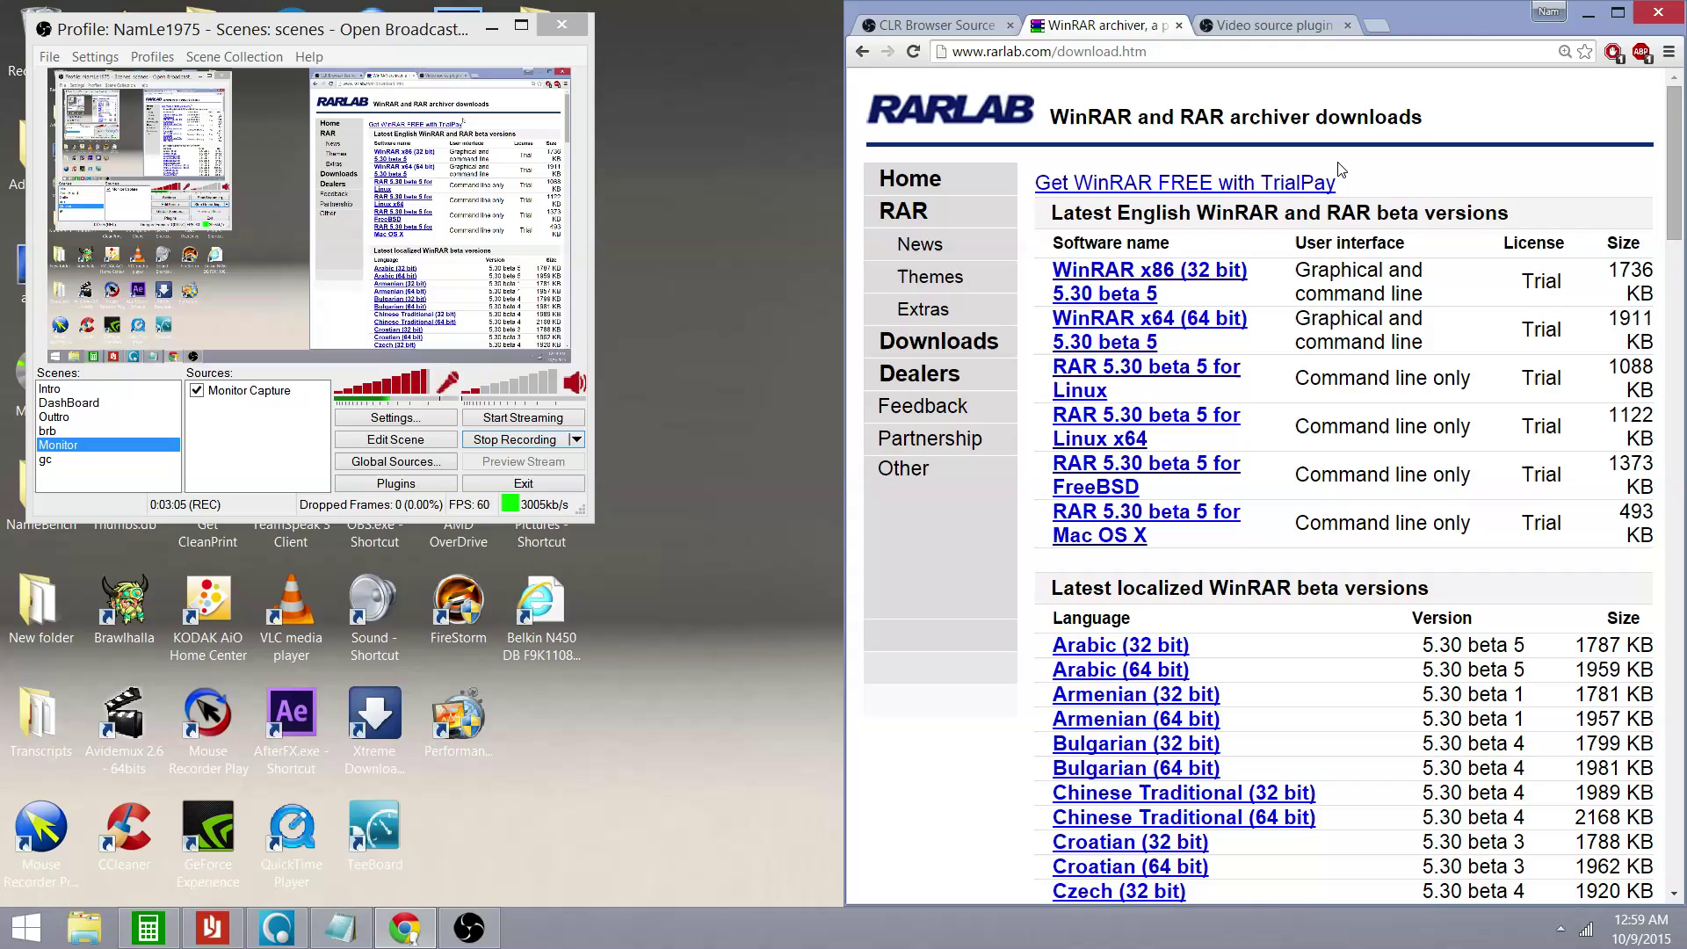
- Download the 64-bit VSP-1.0-43 .7z archive from the Video source plugin forum page
left_click(1264, 29)
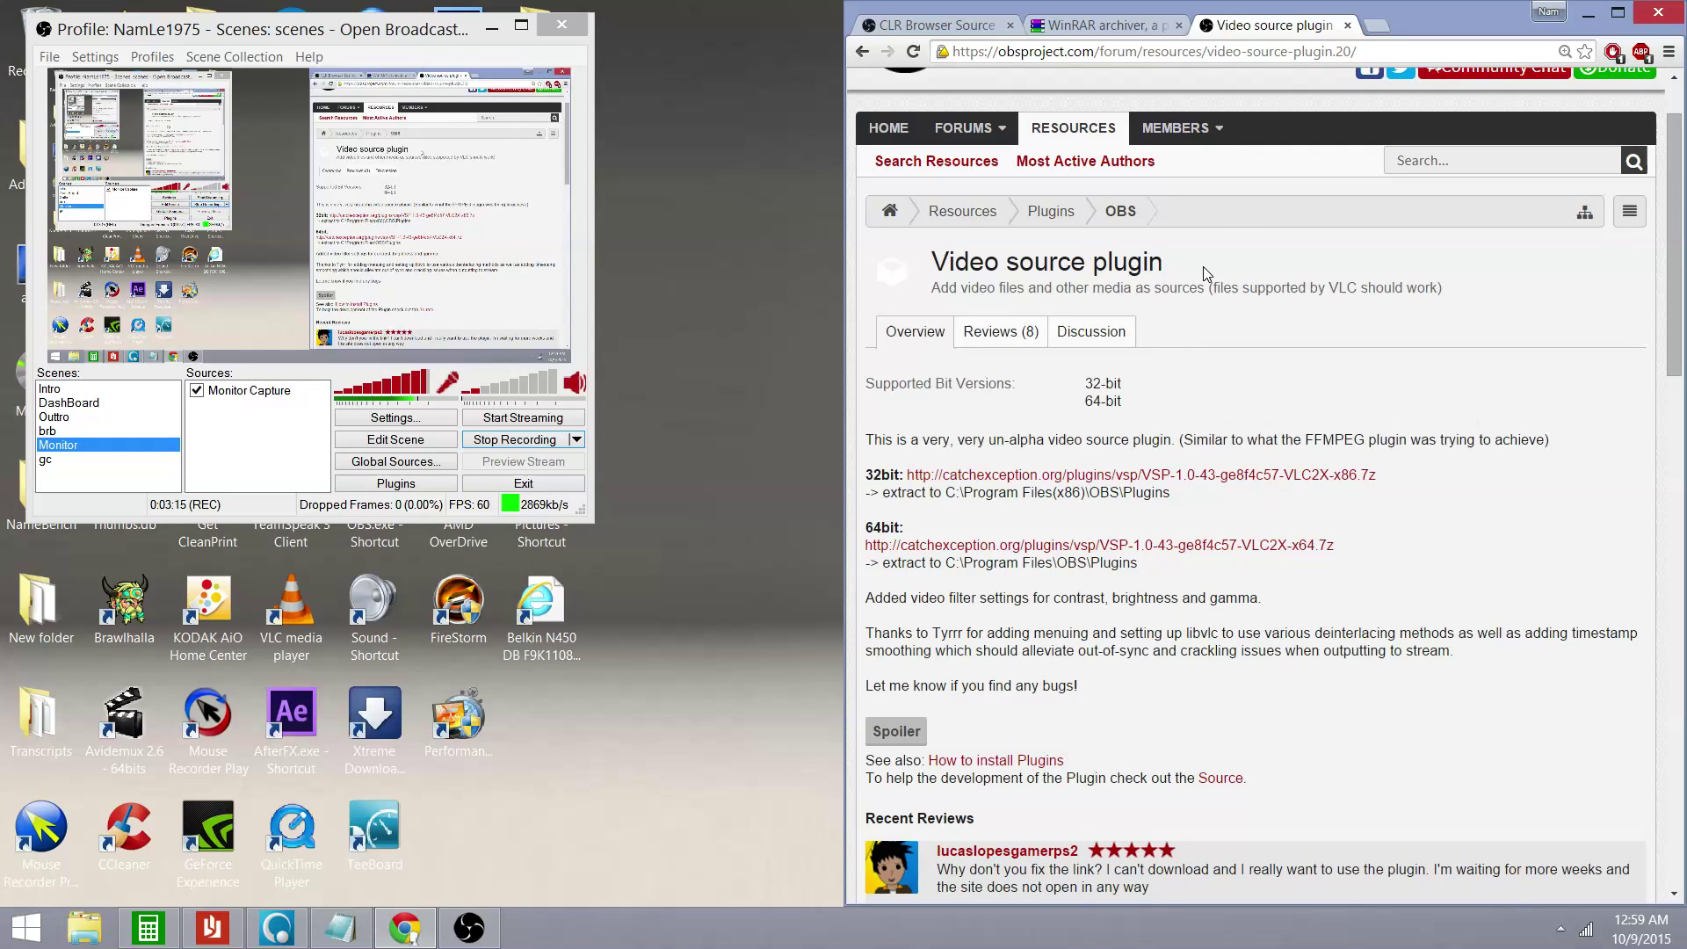
key("ctrl+plus")
key("ctrl+plus")
key("ctrl+plus")
key("ctrl+plus")
key("ctrl+plus")
scroll(1476, 338, "down", 1)
scroll(1476, 337, "down", 5)
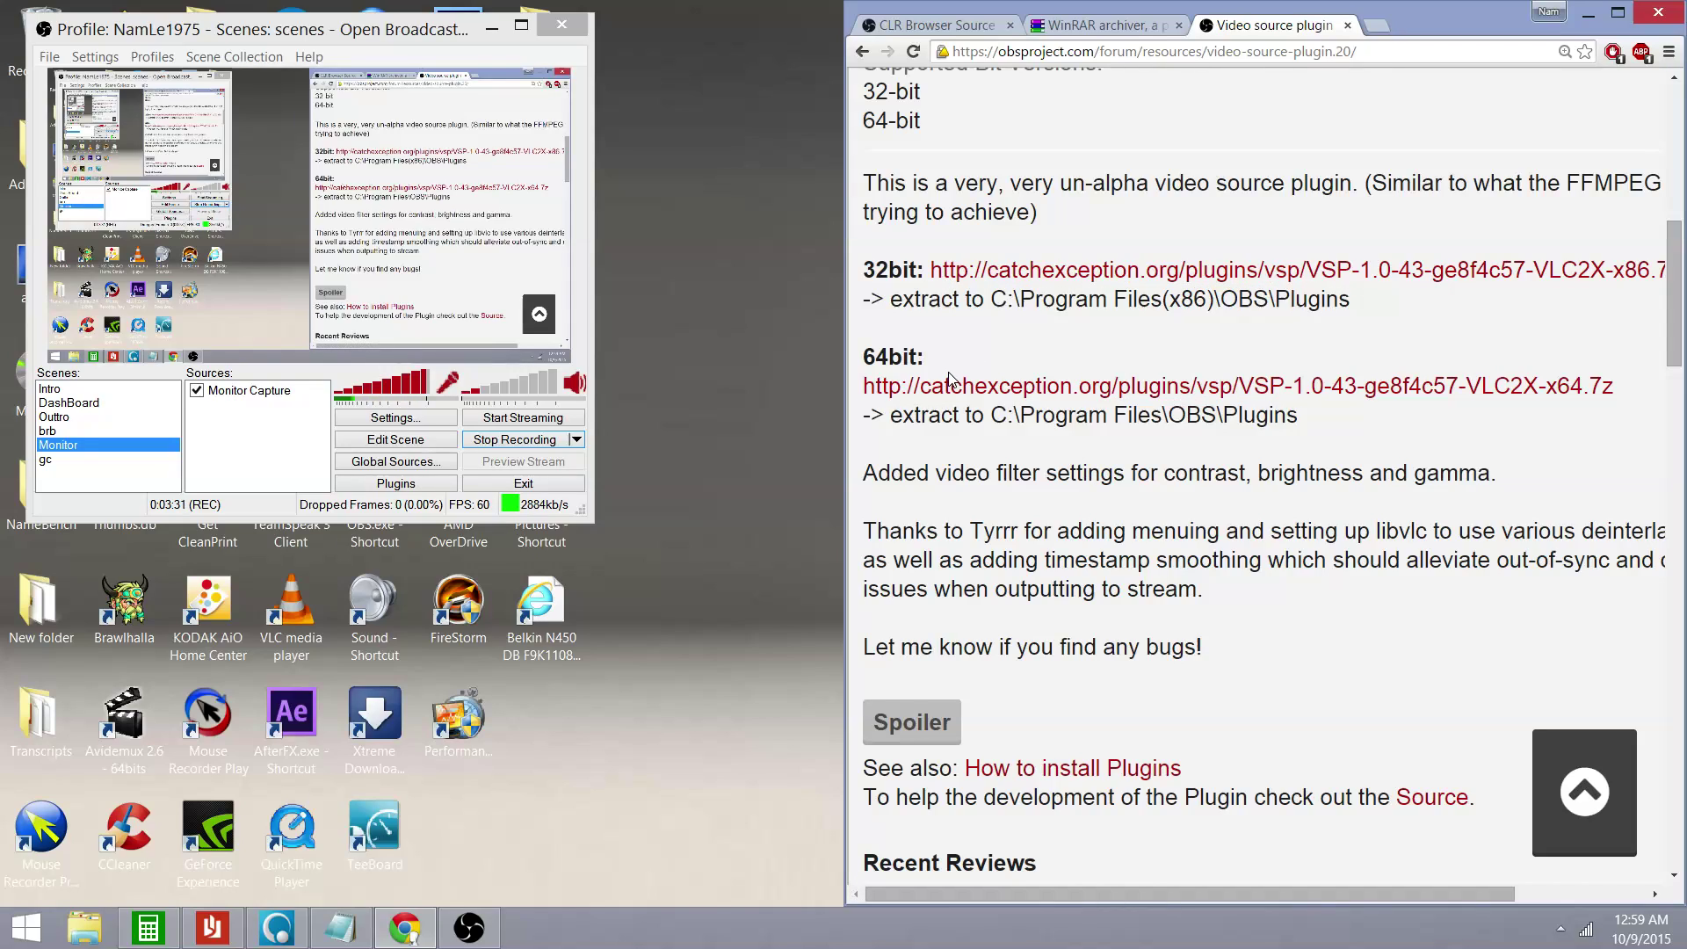
left_click(1068, 394)
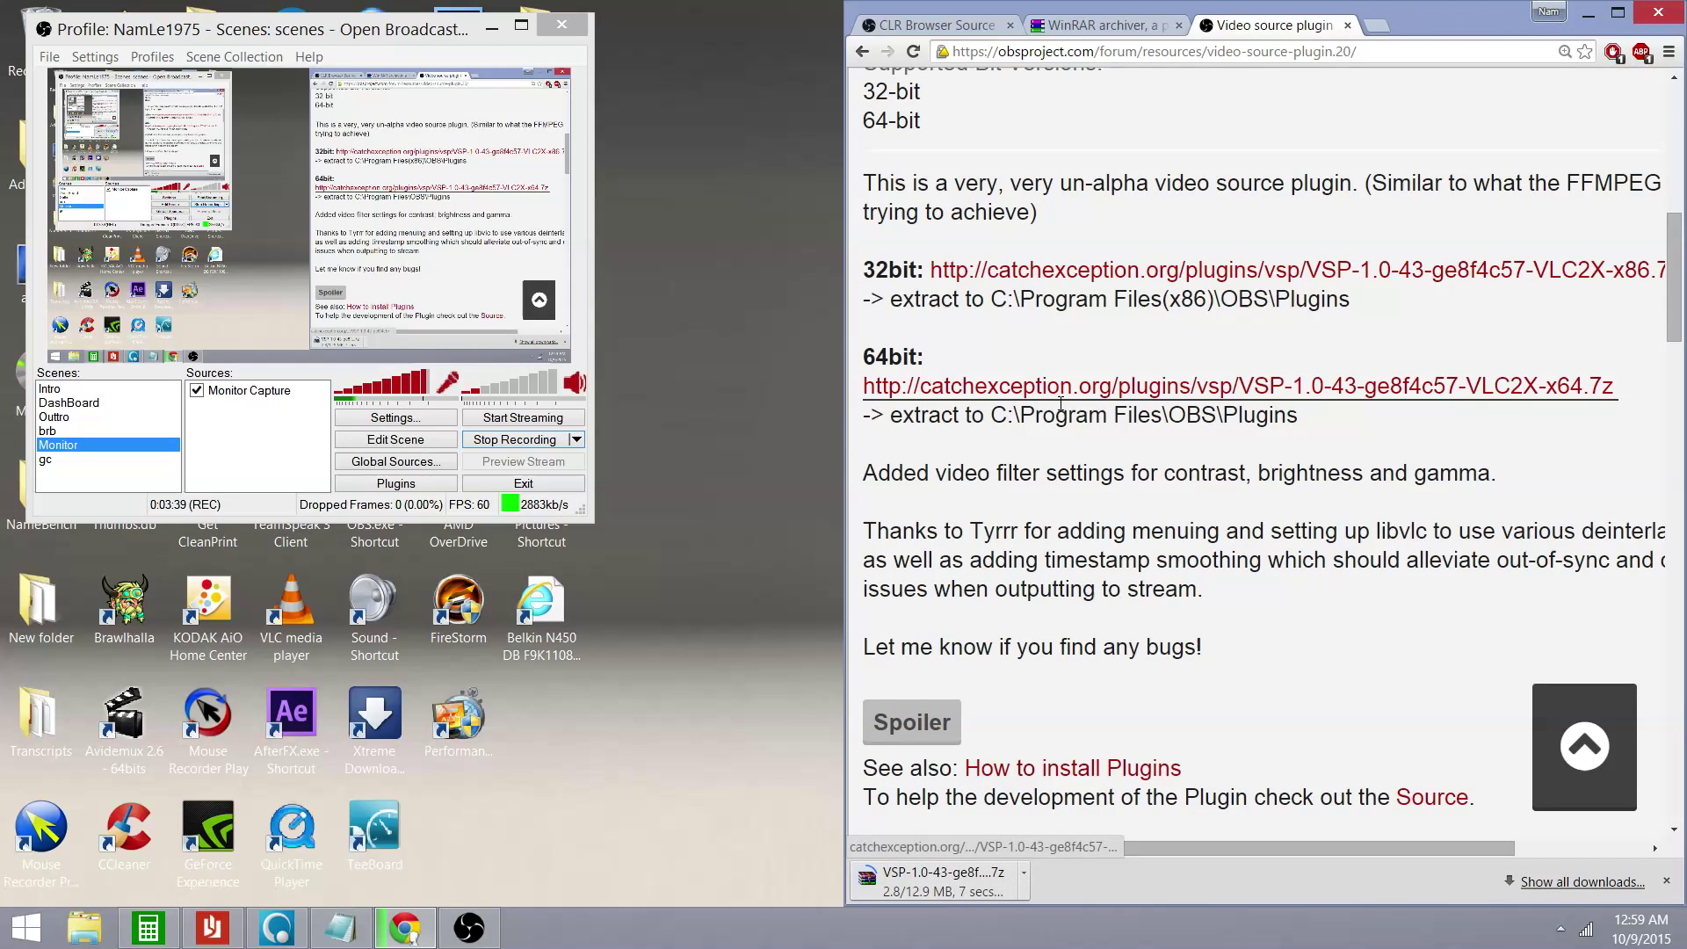
scroll(1061, 404, "down", 3)
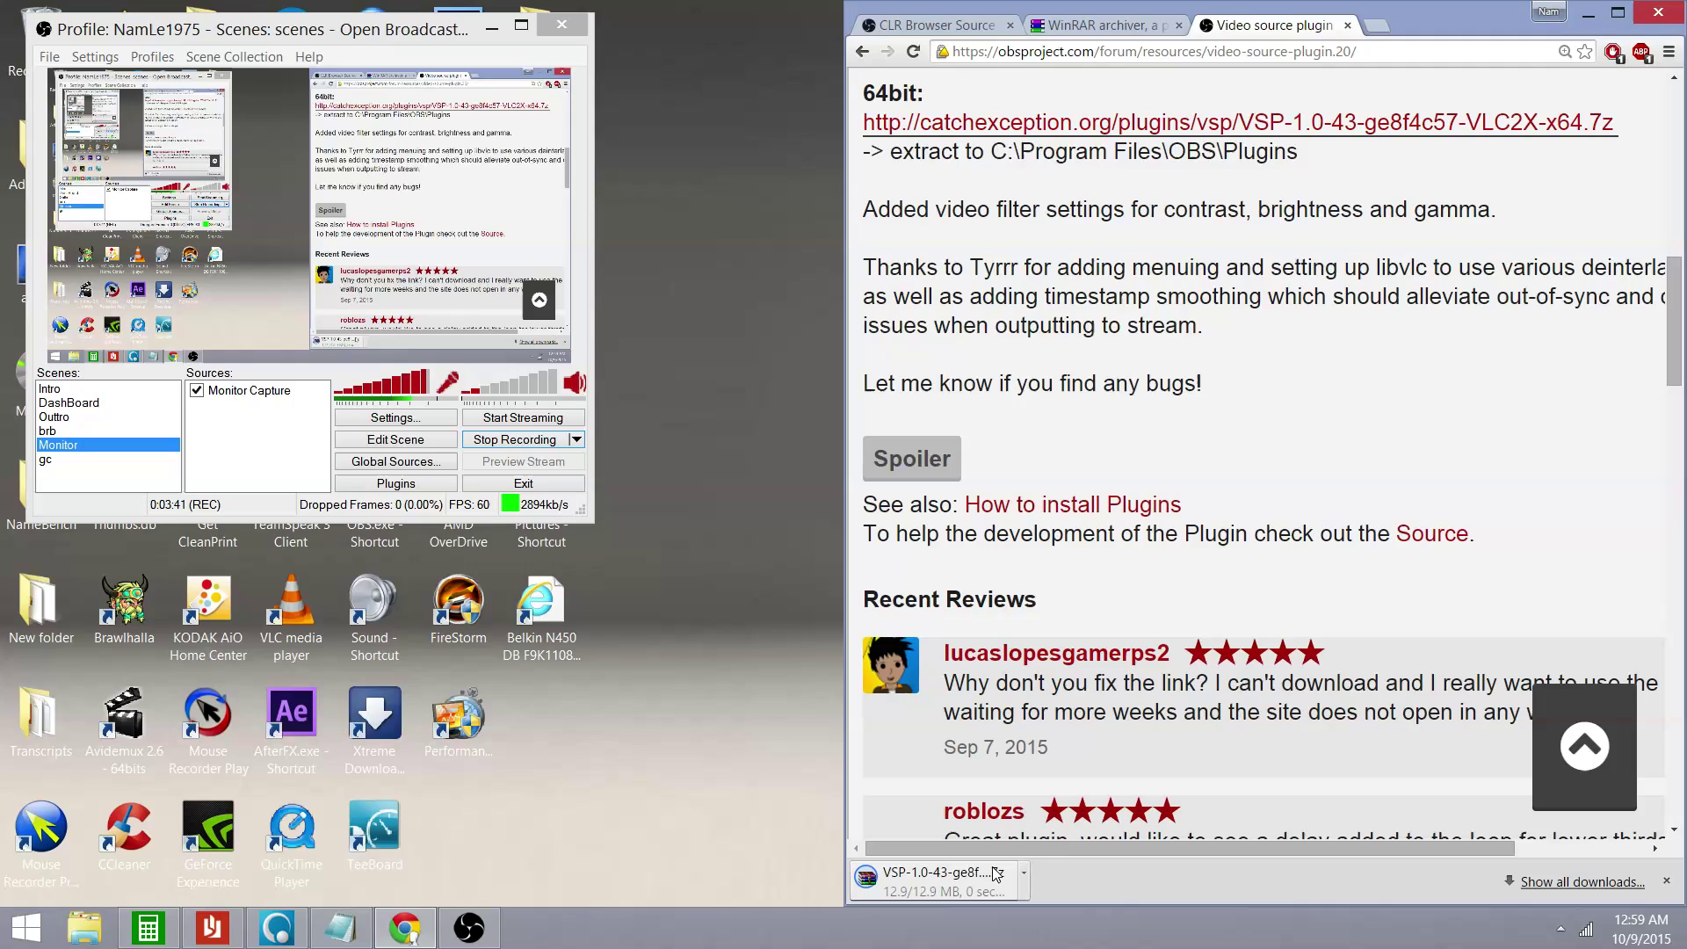
left_click(973, 888)
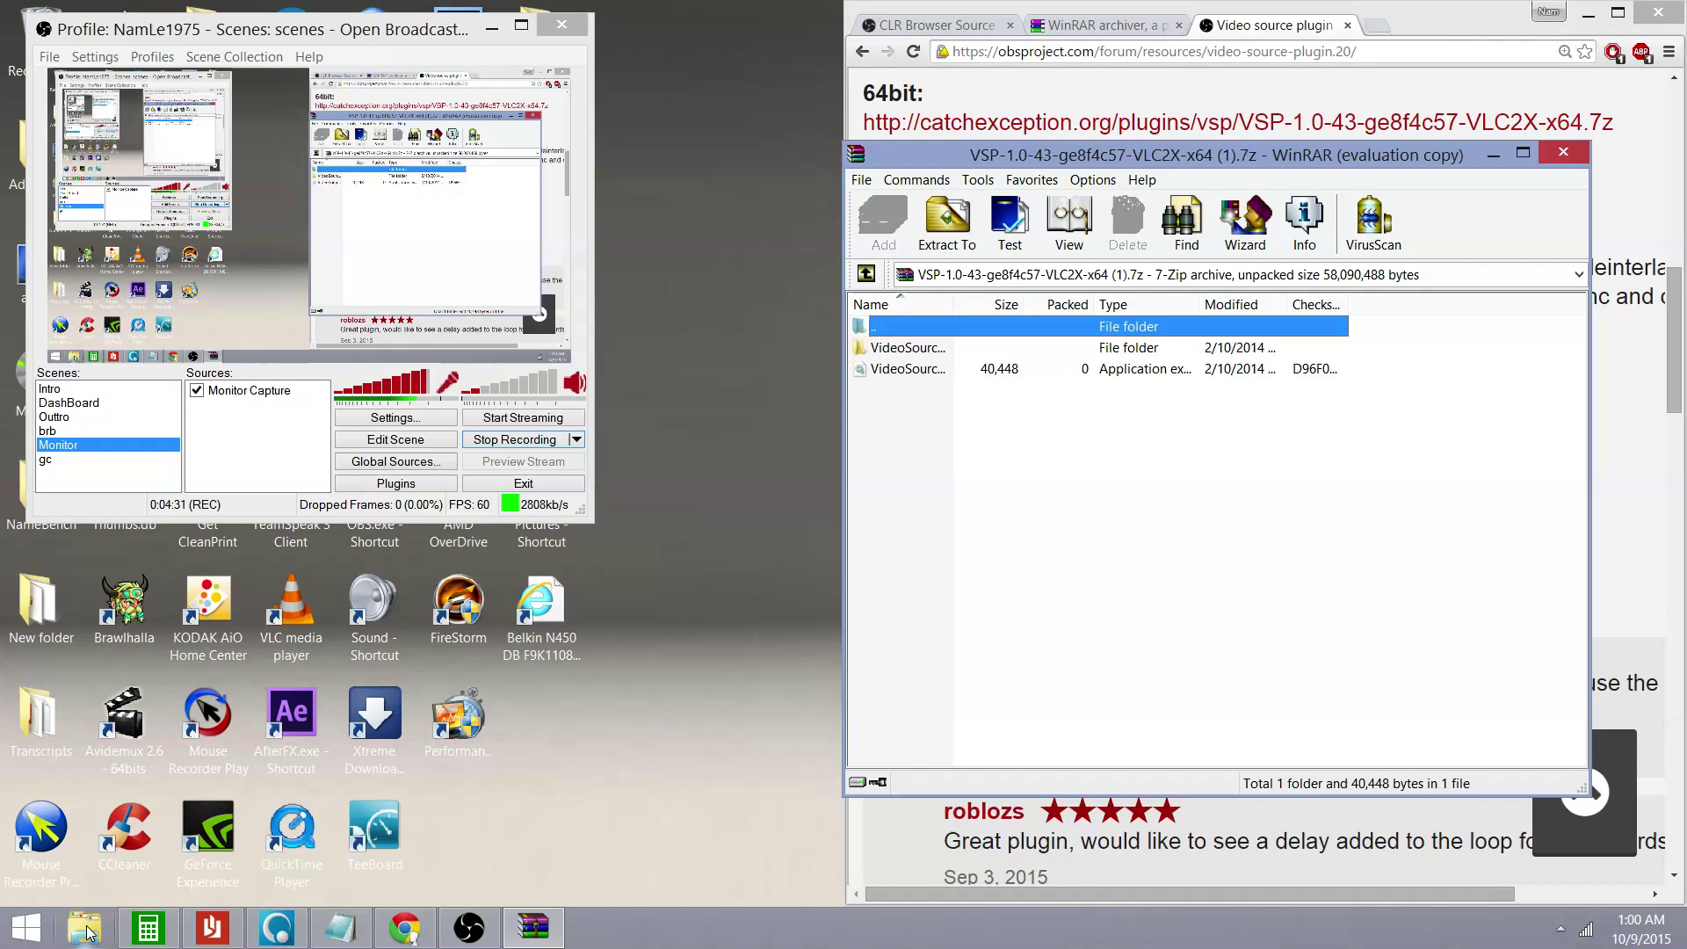
- Open a File Explorer window on the left and browse to the Windows (C:) drive
left_click(85, 929)
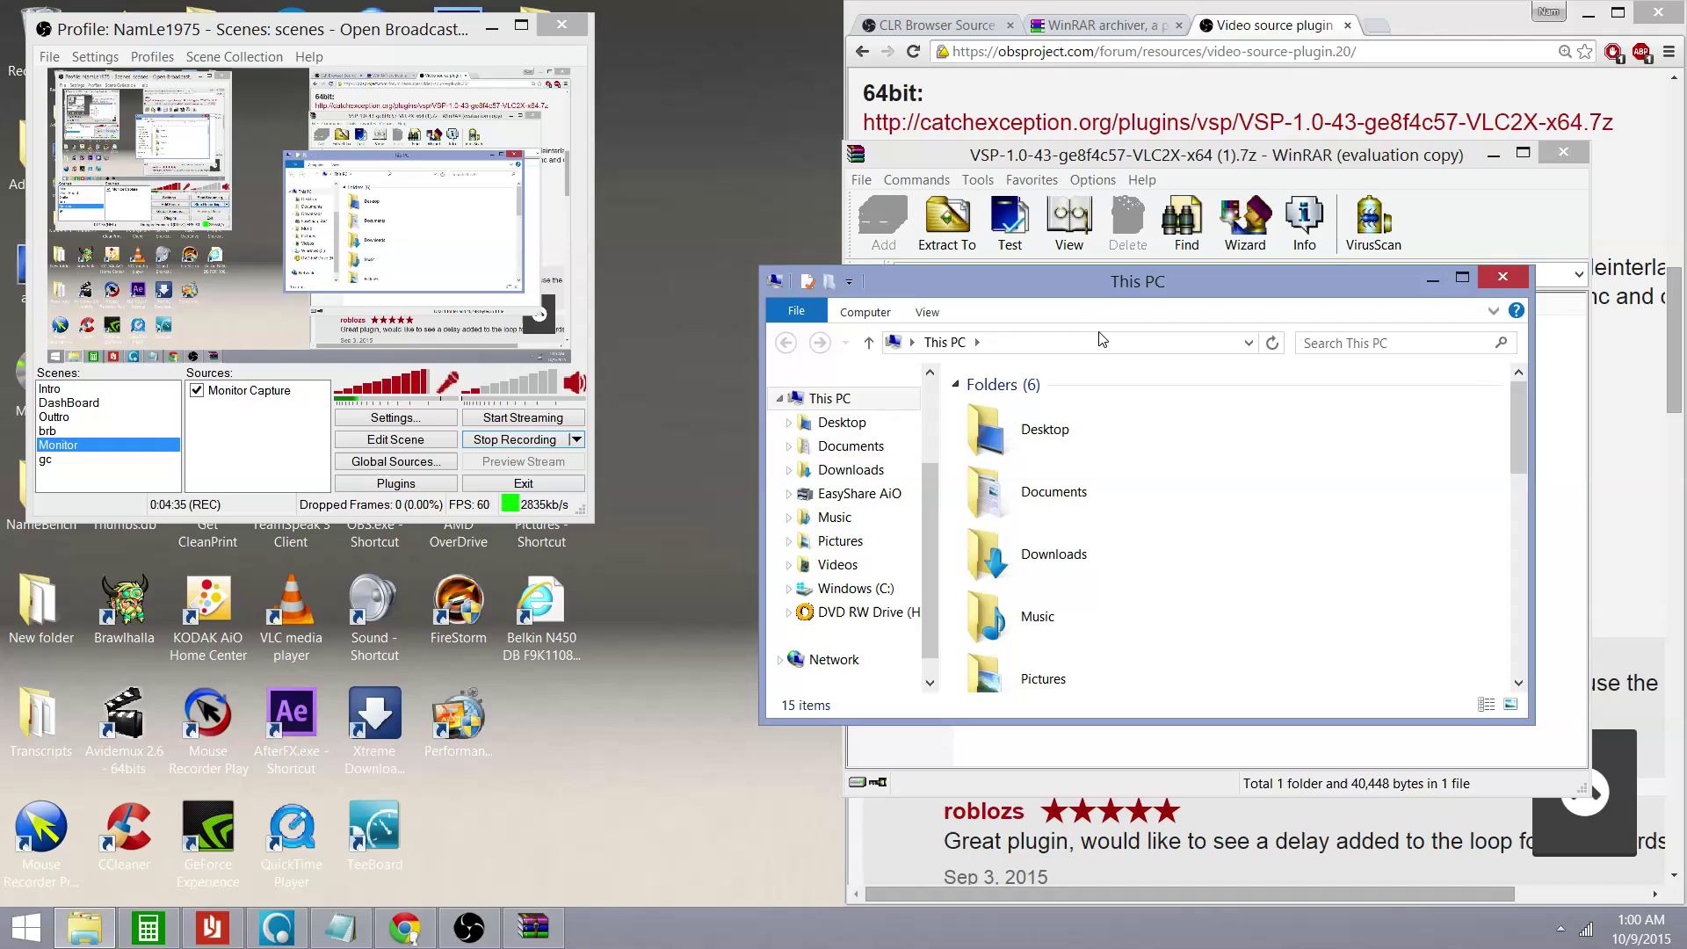
left_click_drag(1107, 289, 684, 198)
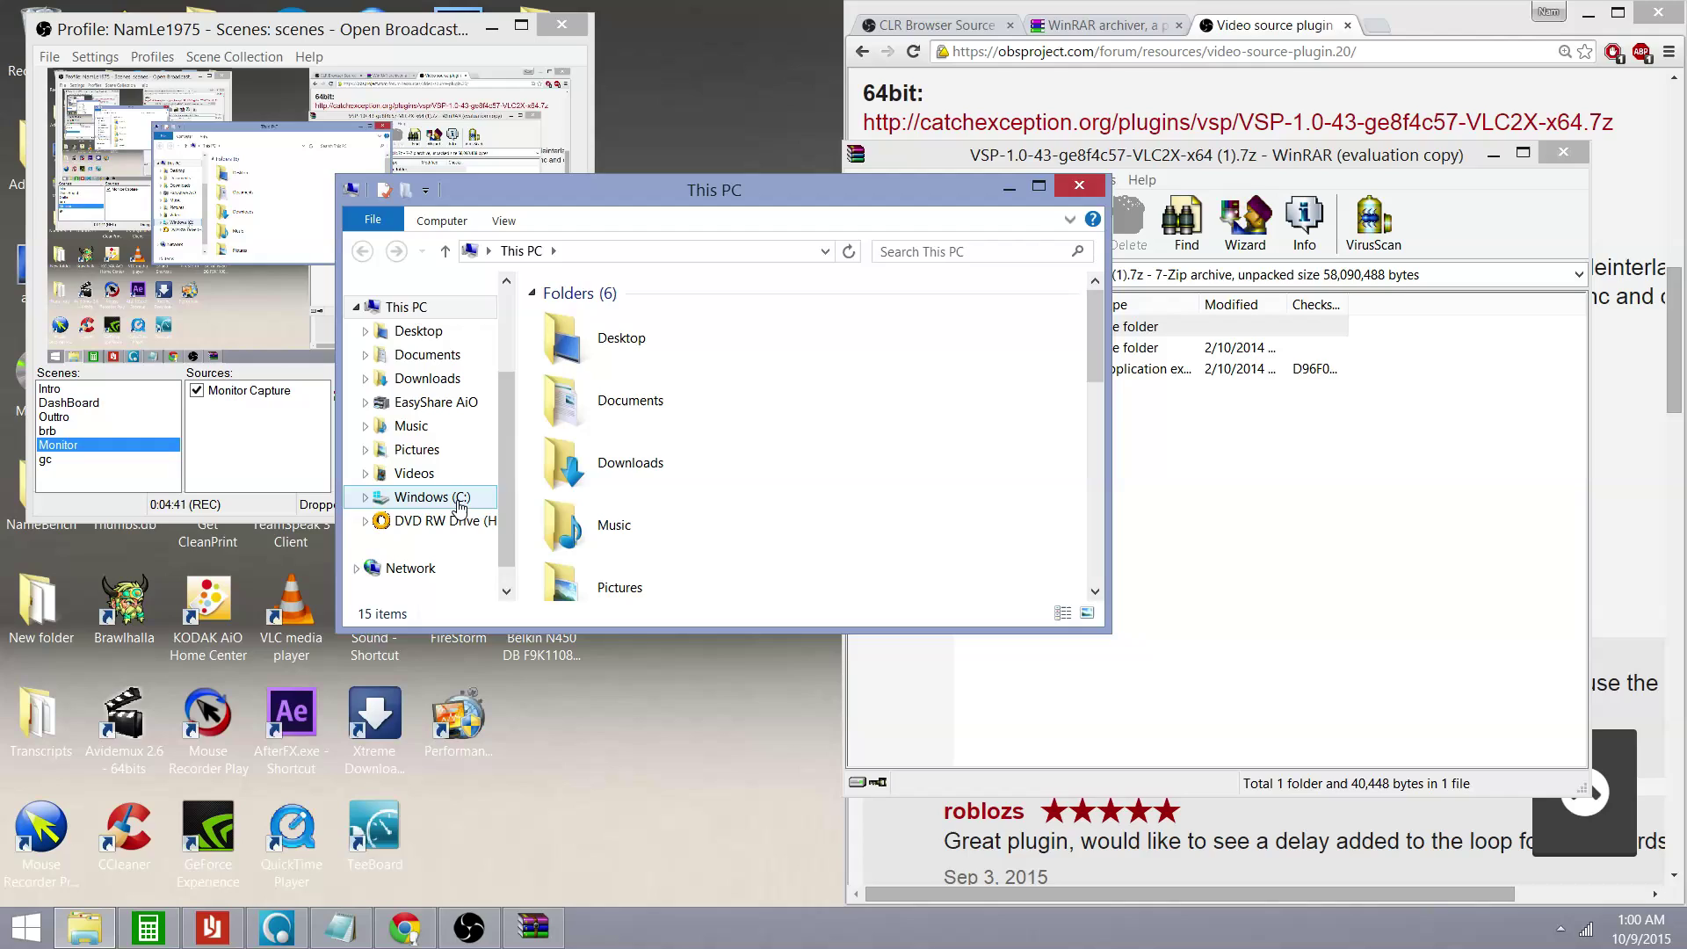
left_click(431, 498)
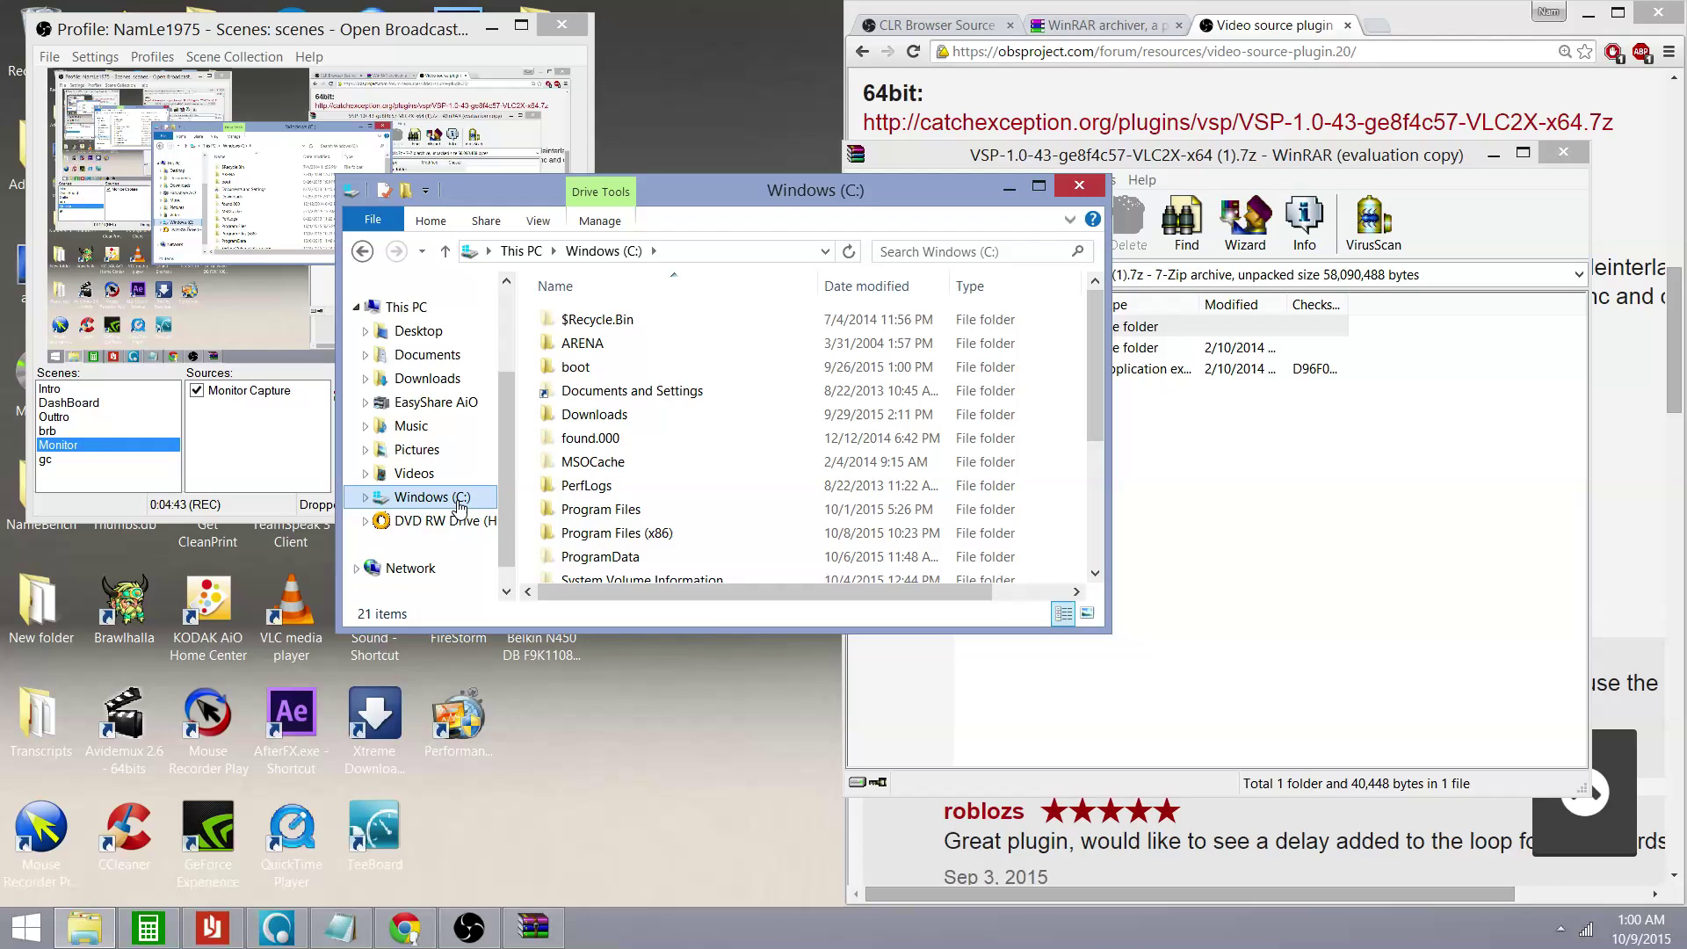
scroll(654, 394, "down", 1)
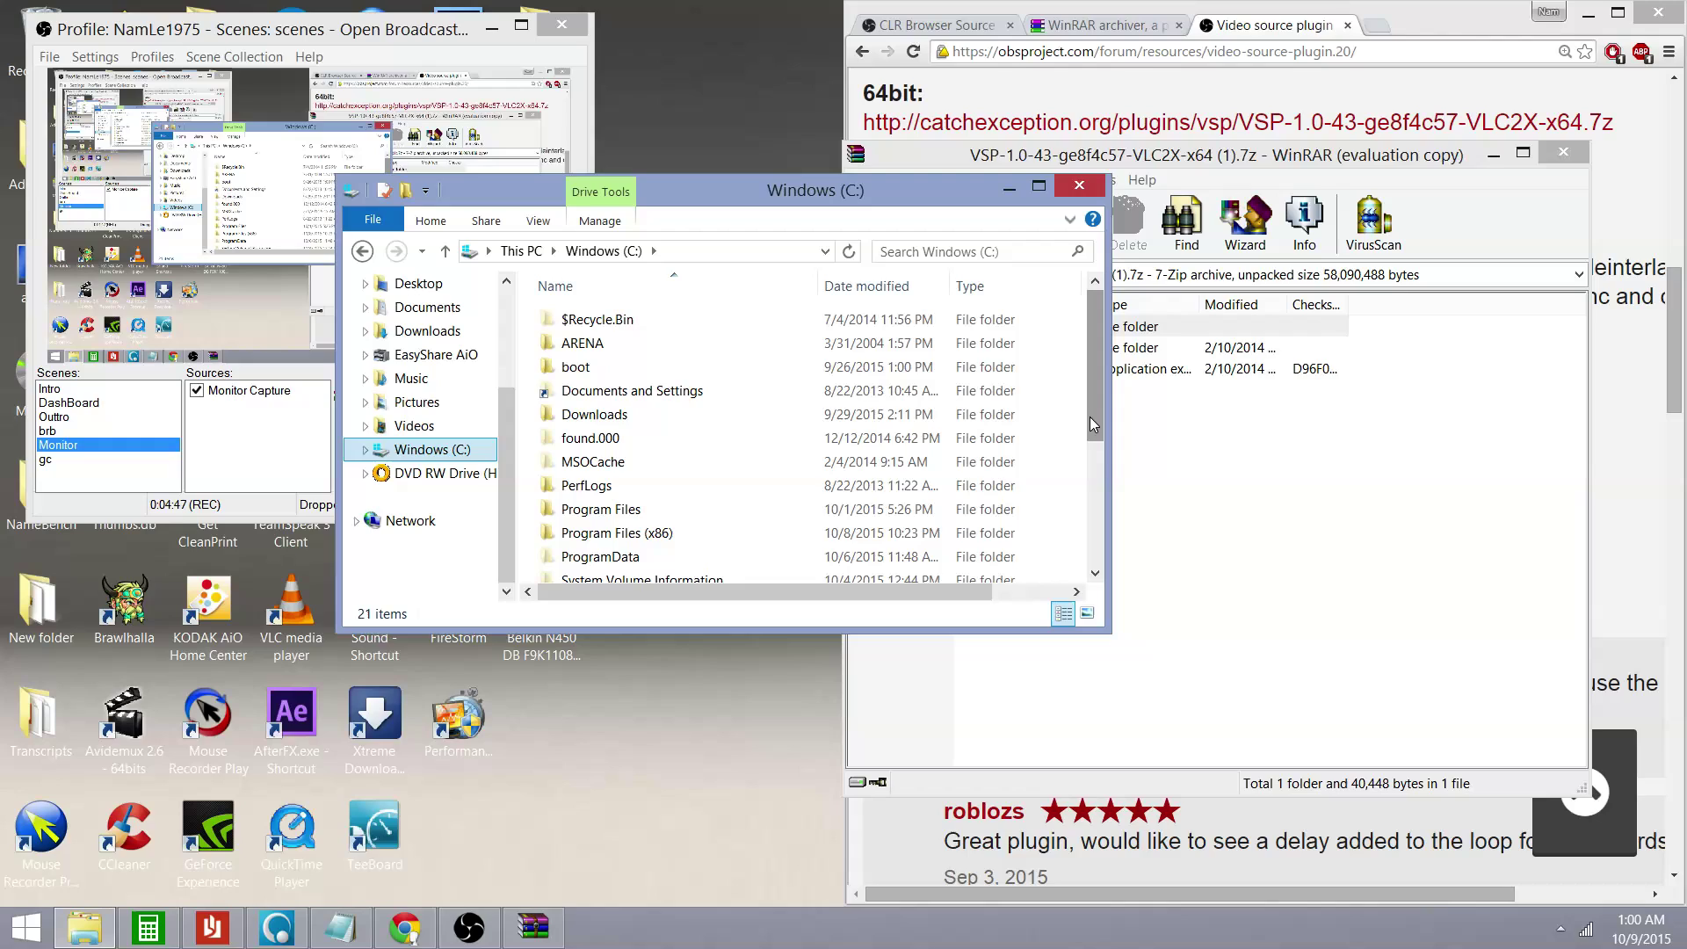
left_click_drag(1090, 416, 1086, 460)
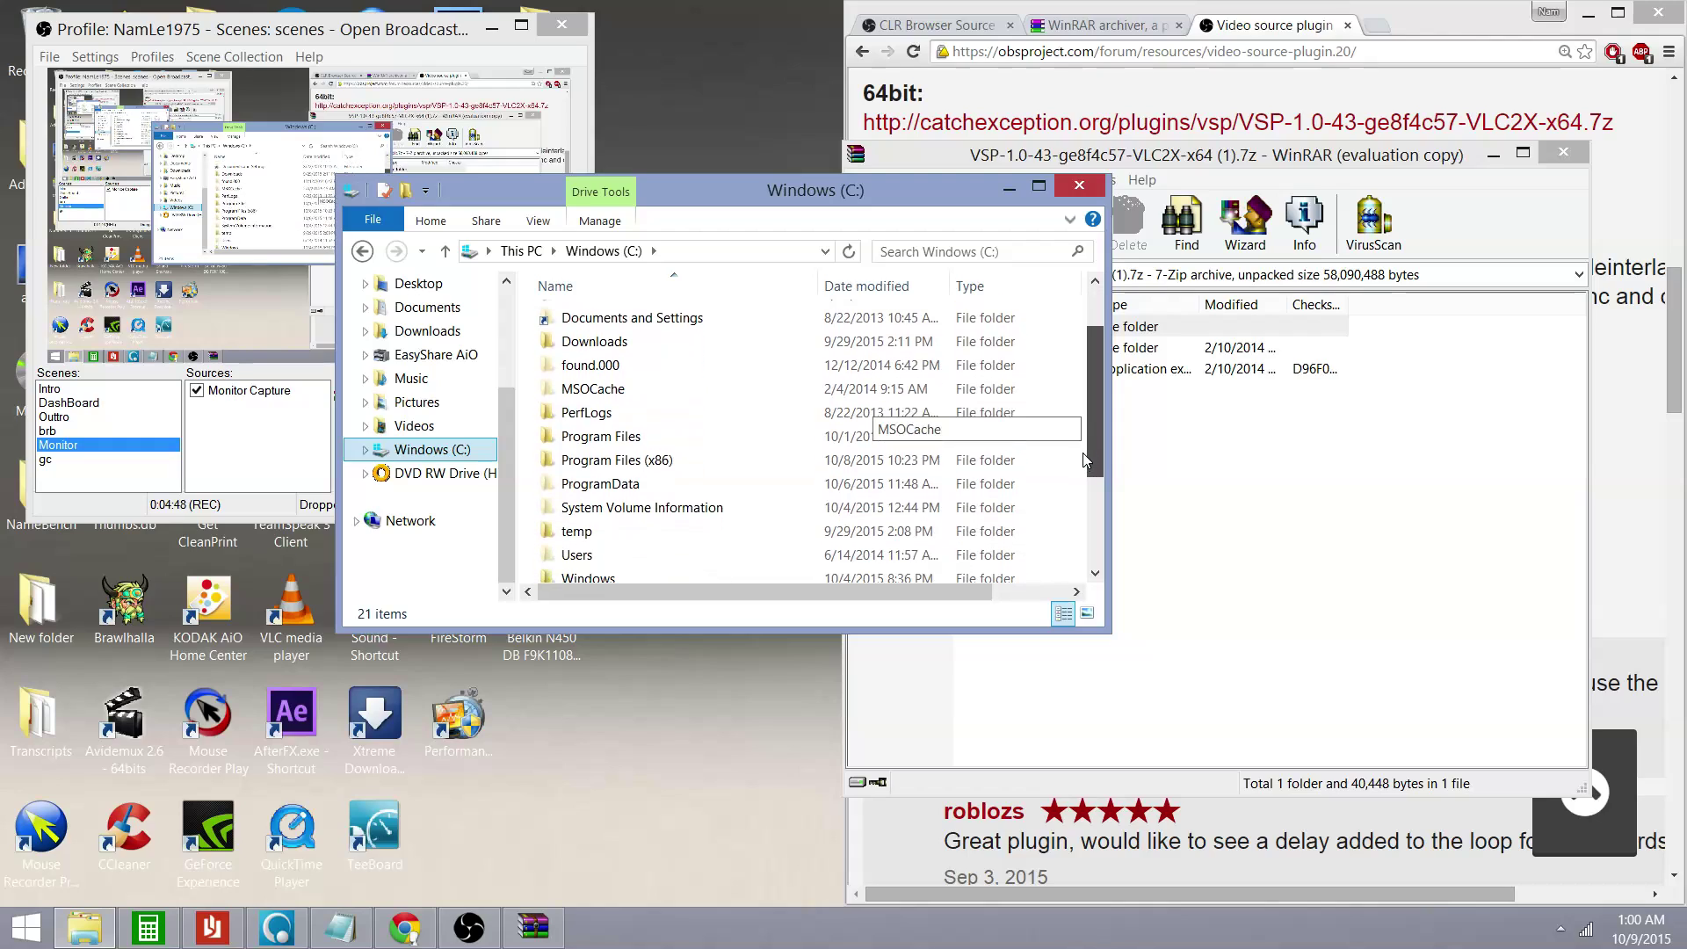
- Navigate to Program Files > OBS > plugins and move that window further left
left_click(608, 437)
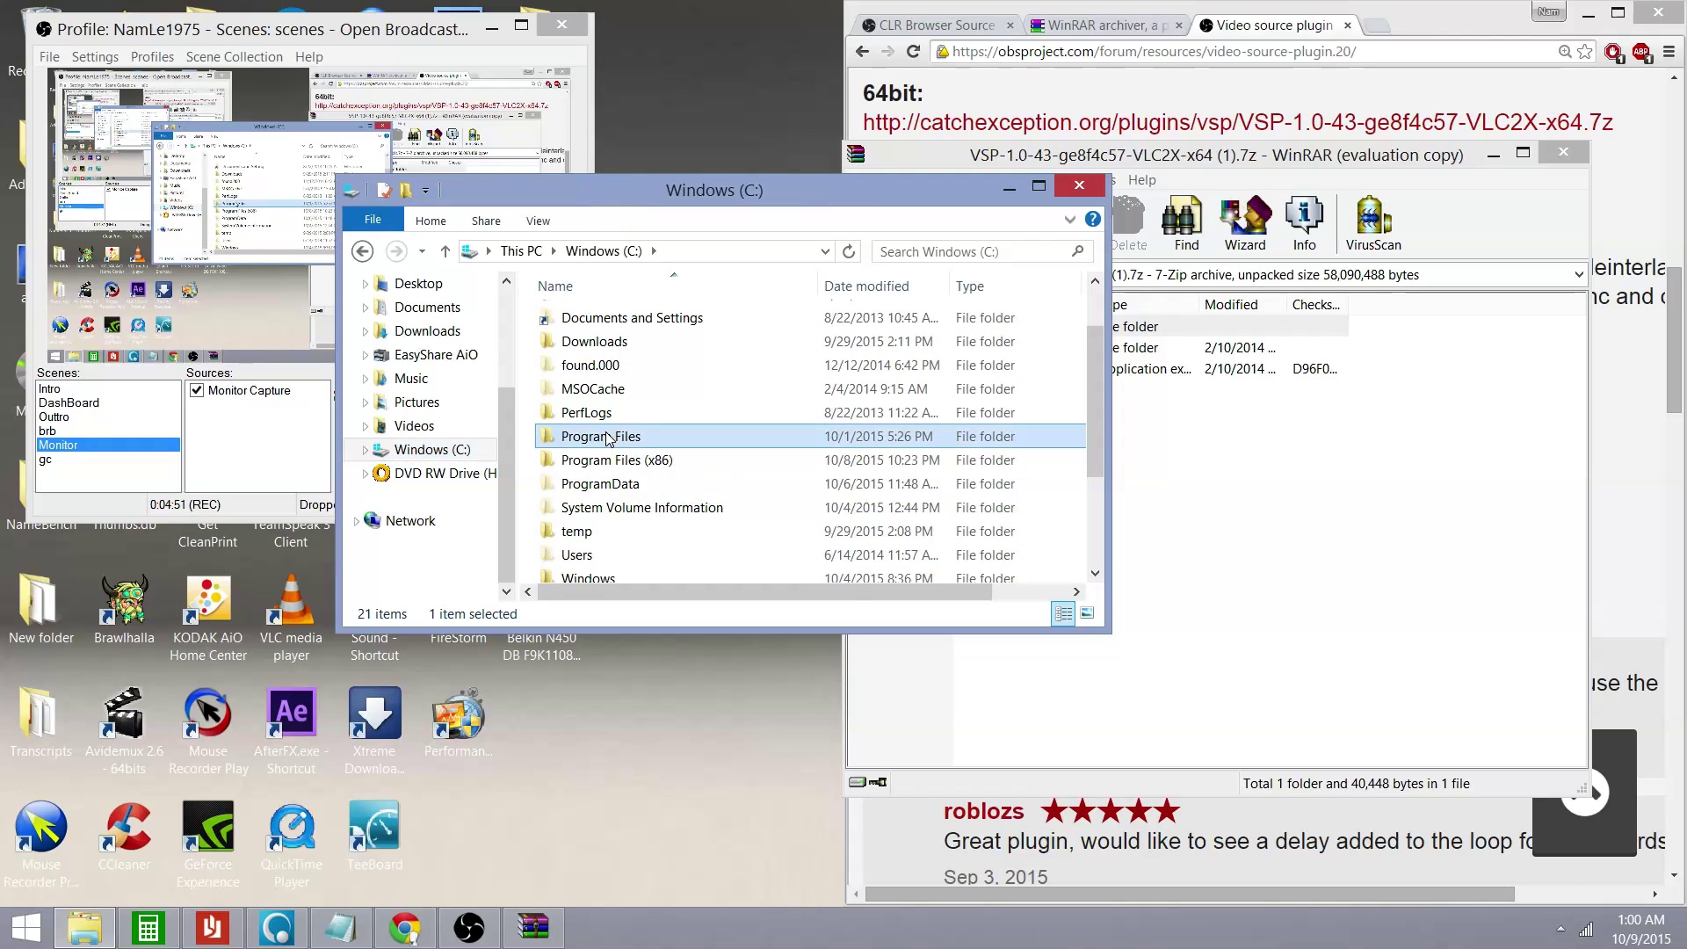
right_click(561, 435)
left_click(582, 444)
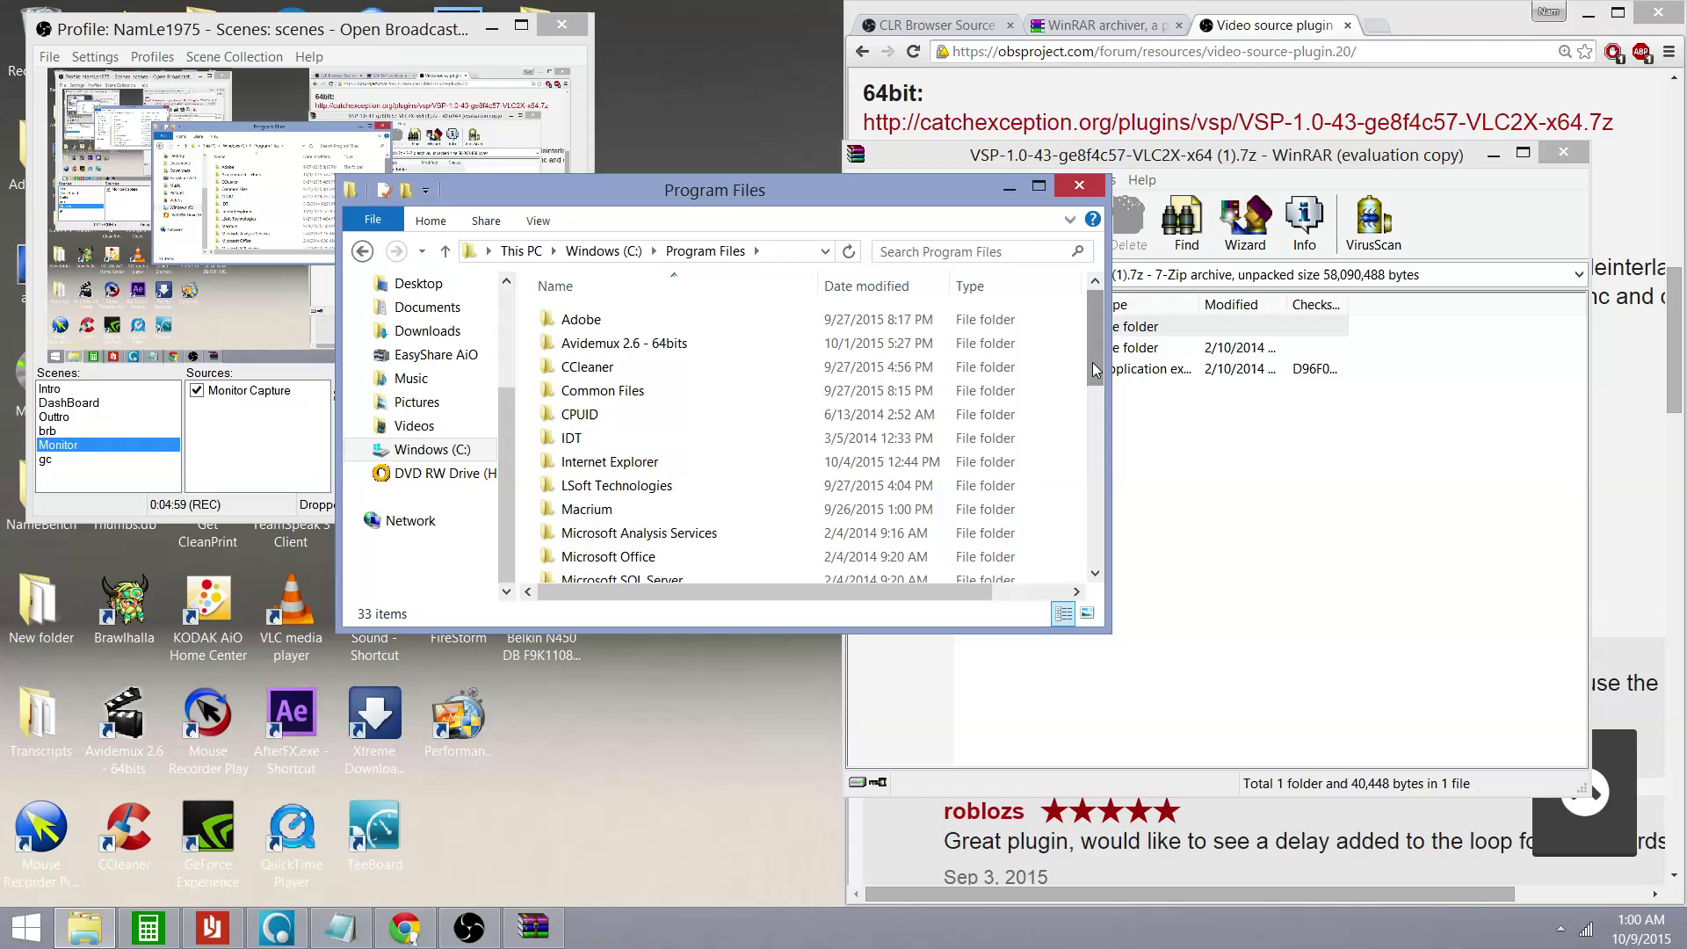
left_click_drag(1095, 370, 1086, 448)
mouse_move(598, 458)
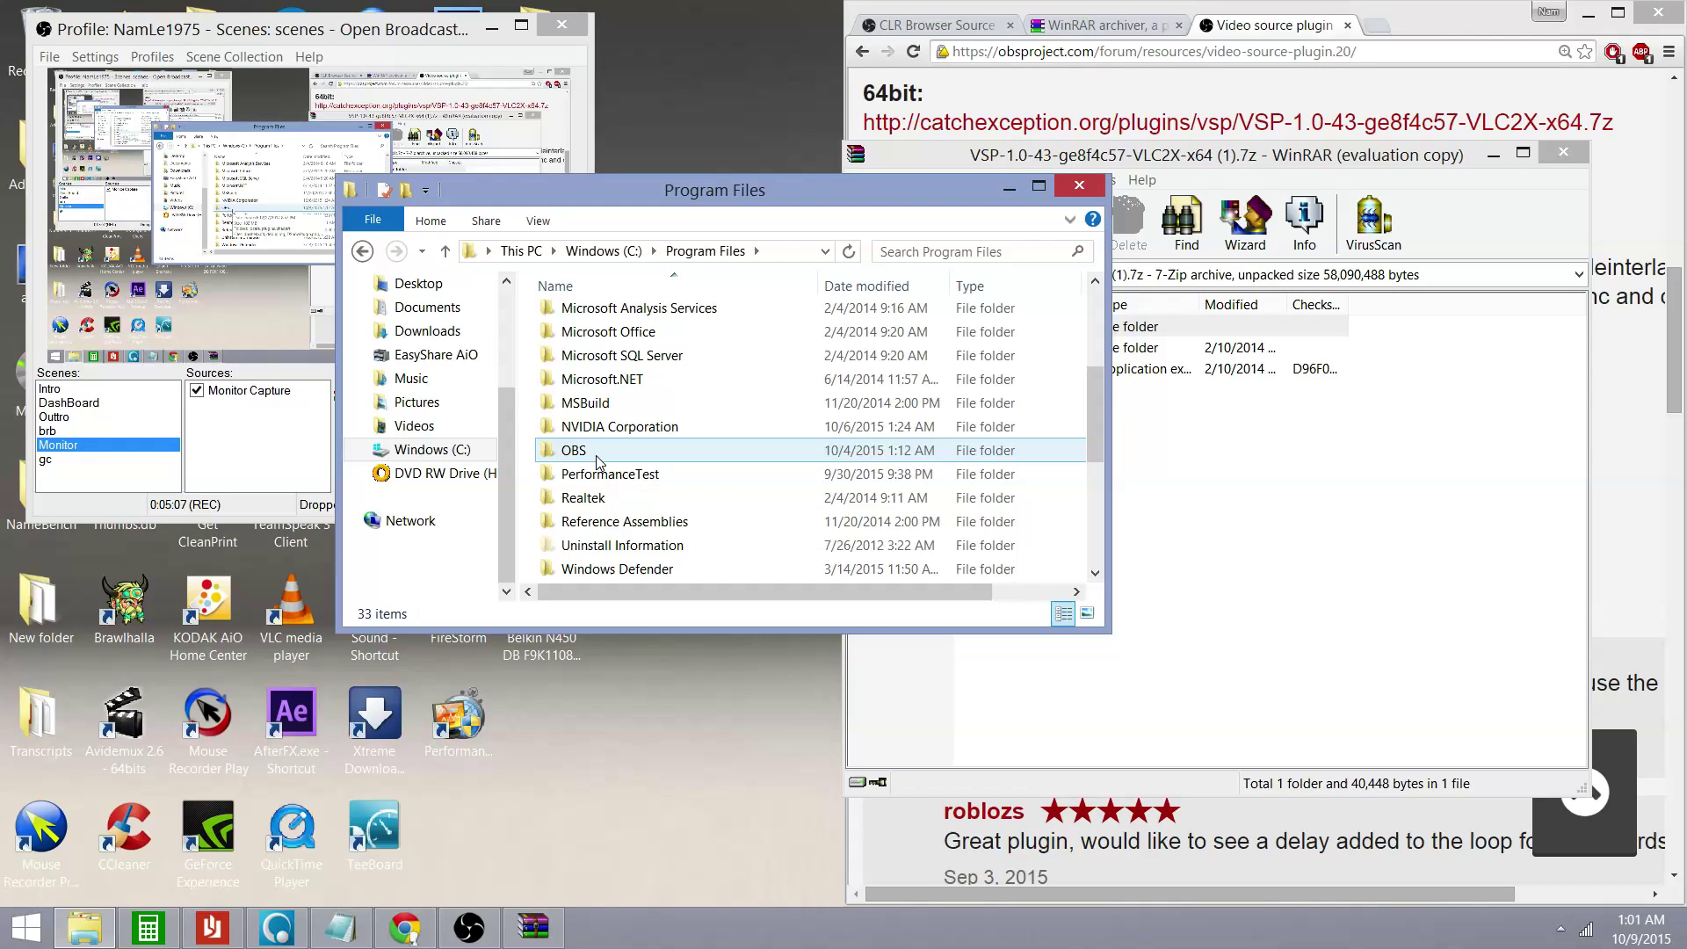
double_click(597, 455)
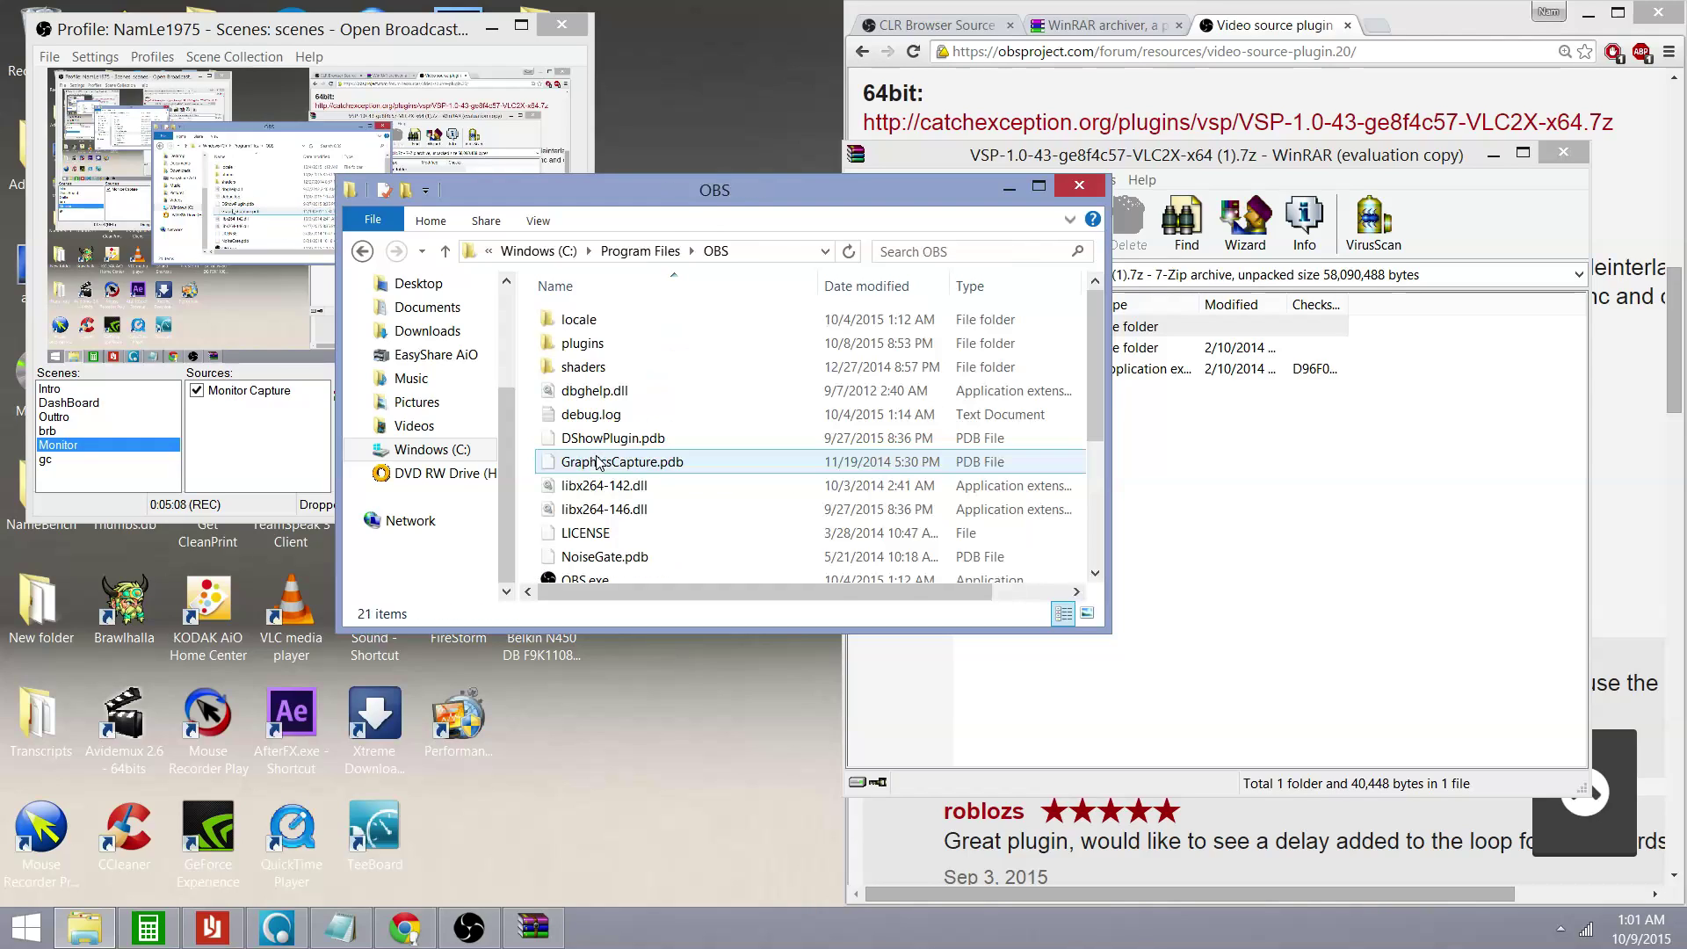
double_click(597, 345)
left_click_drag(817, 207, 533, 204)
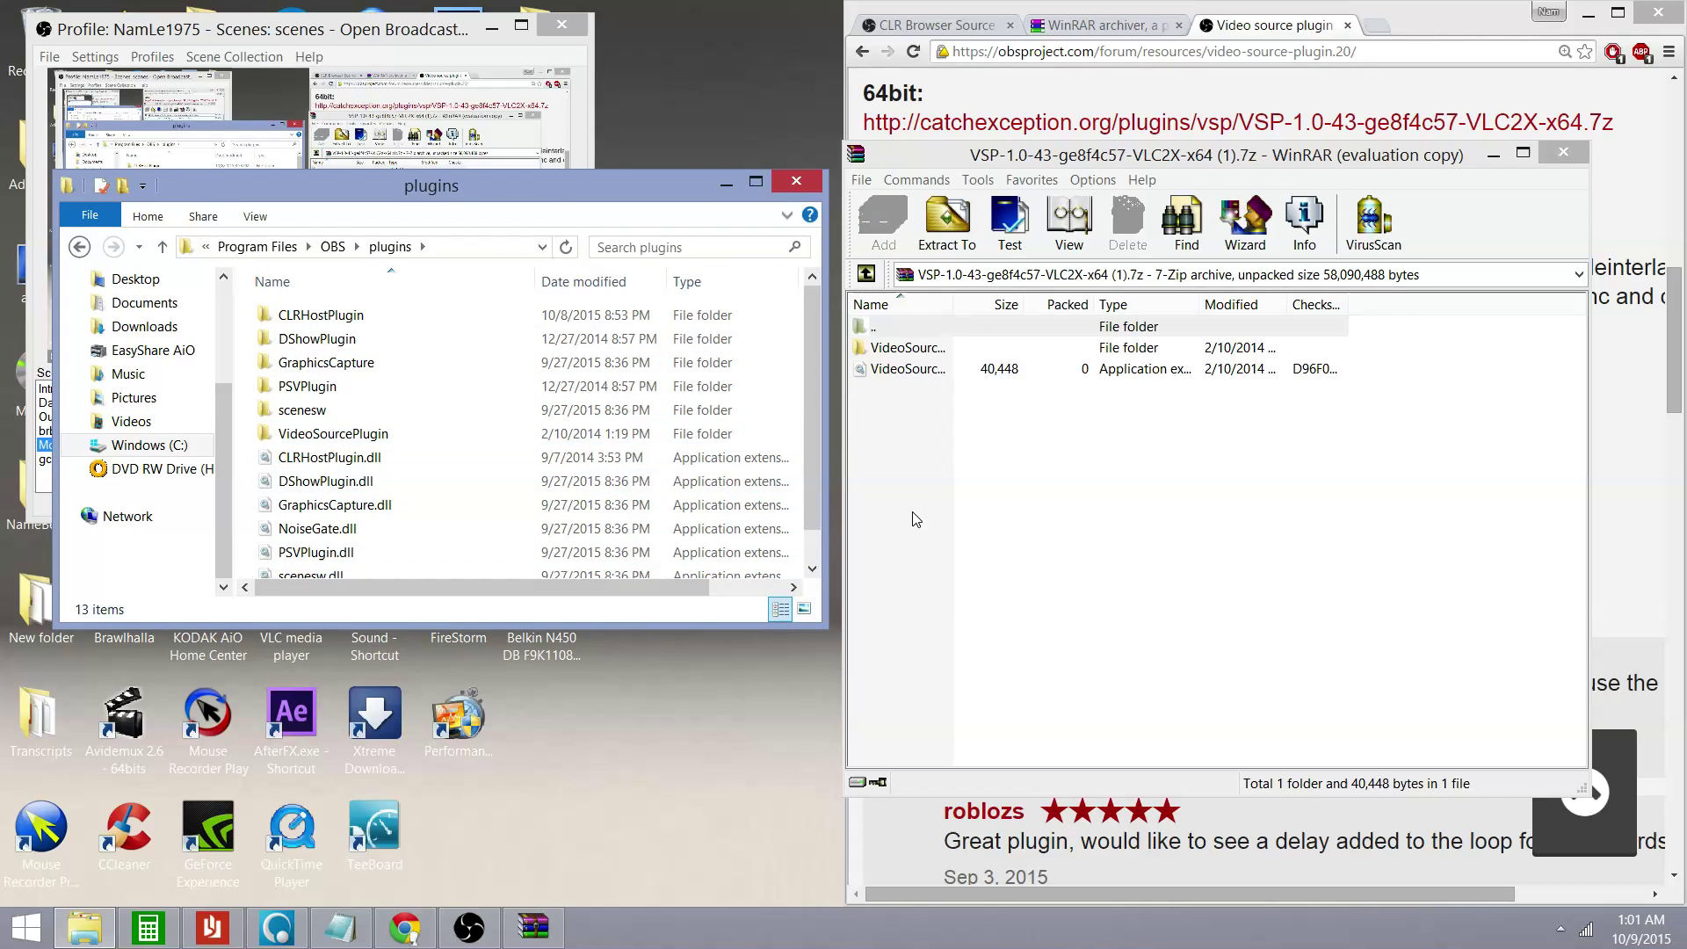
- Extract the plugin folder from the archive into OBS plugins, replacing existing files with administrator permission
left_click(938, 351)
left_click_drag(939, 355, 528, 494)
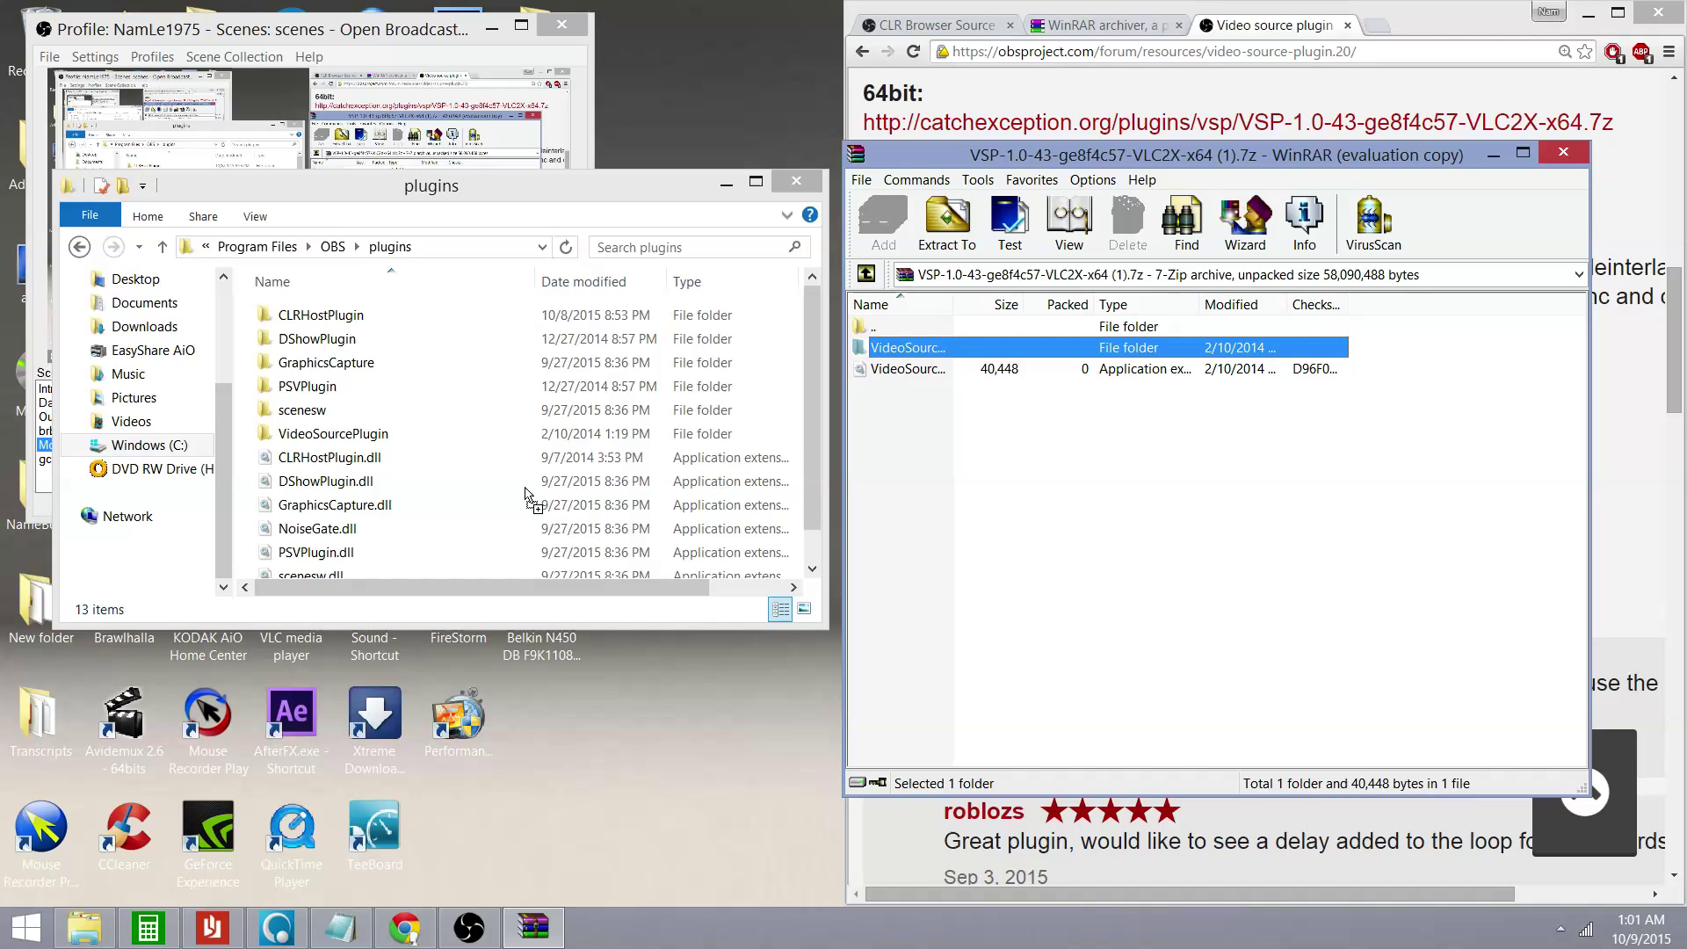
left_click_drag(527, 494, 527, 495)
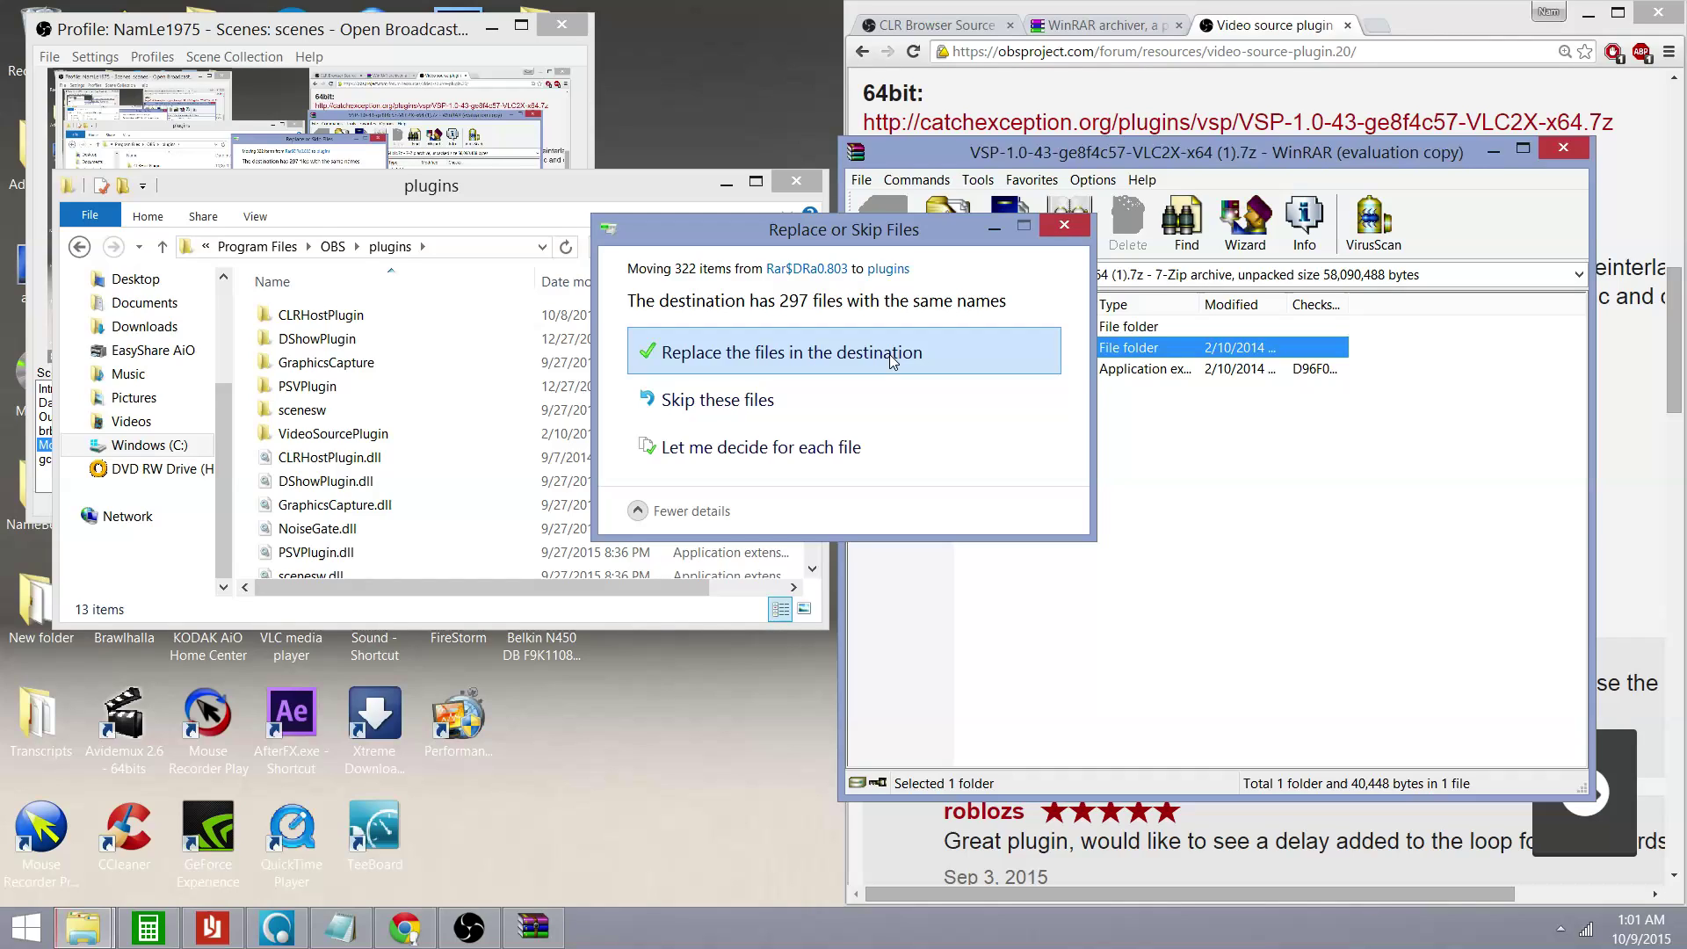
left_click(893, 361)
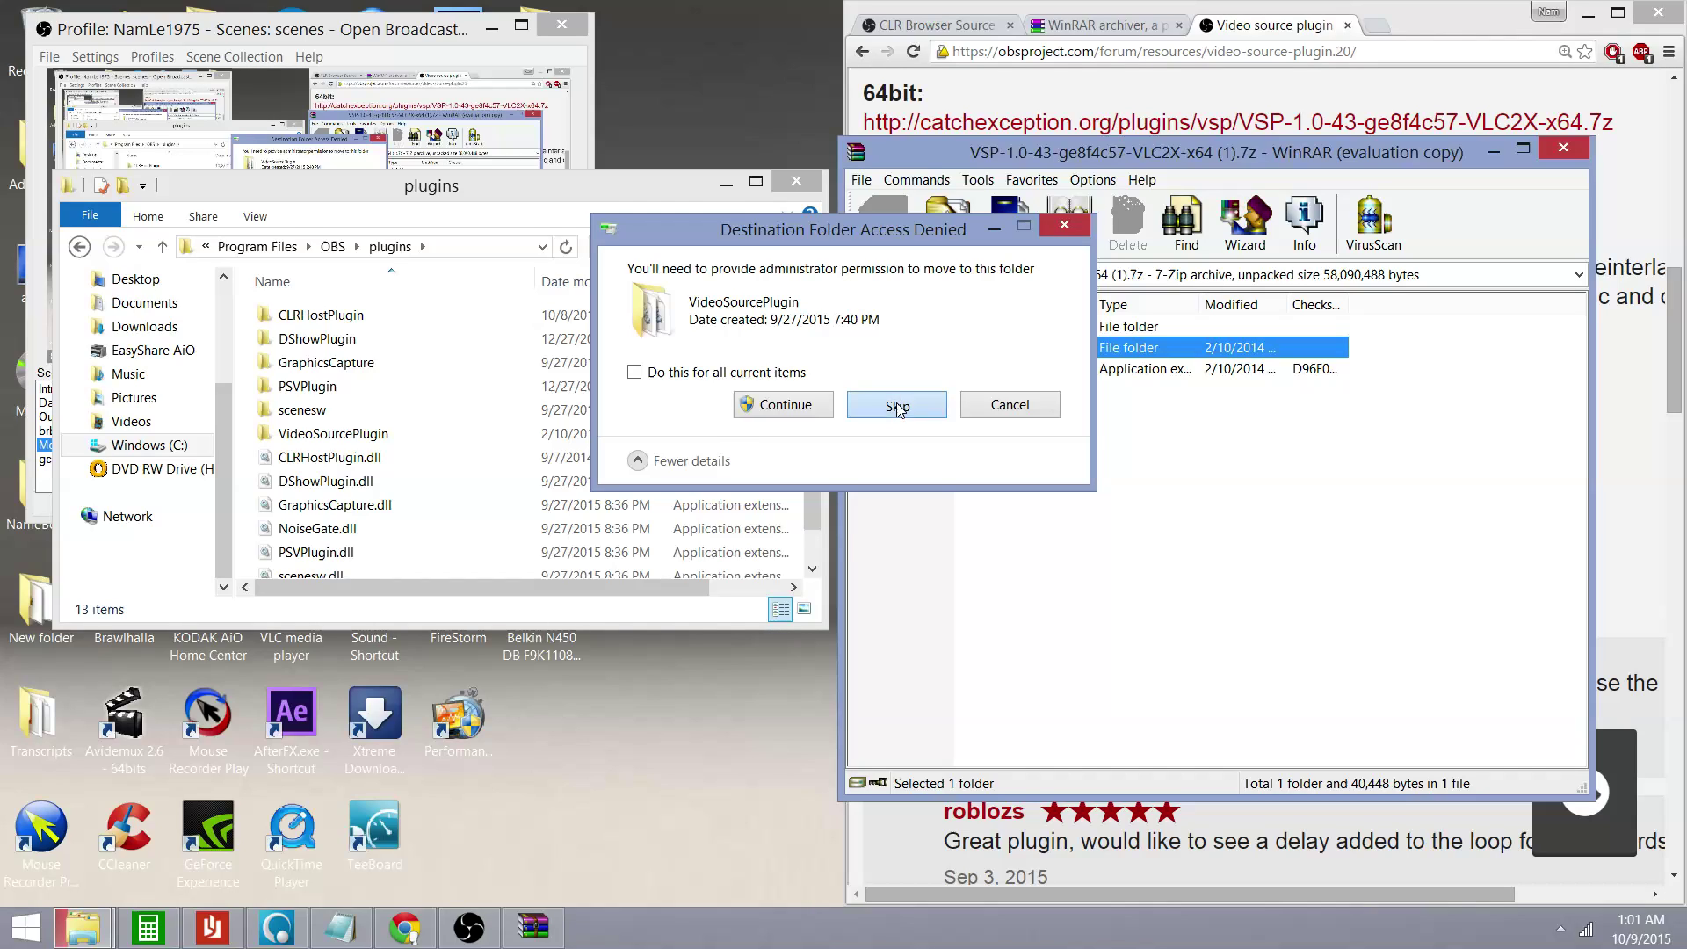
left_click(795, 409)
left_click(999, 366)
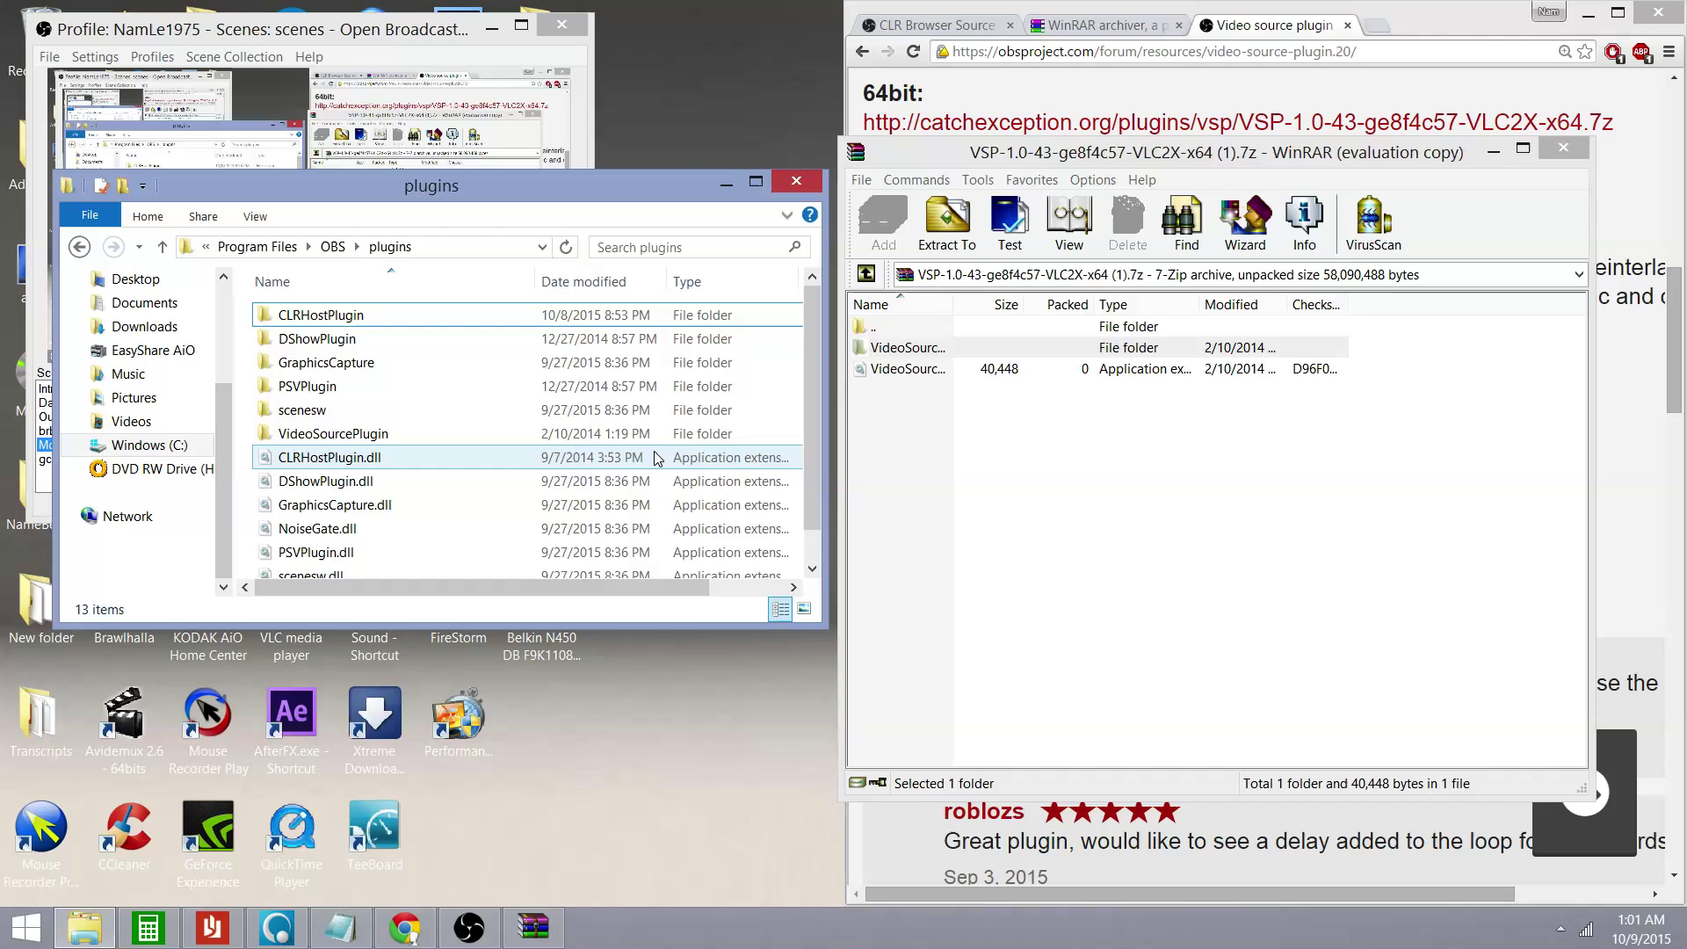
scroll(586, 463, "down", 1)
left_click(916, 371)
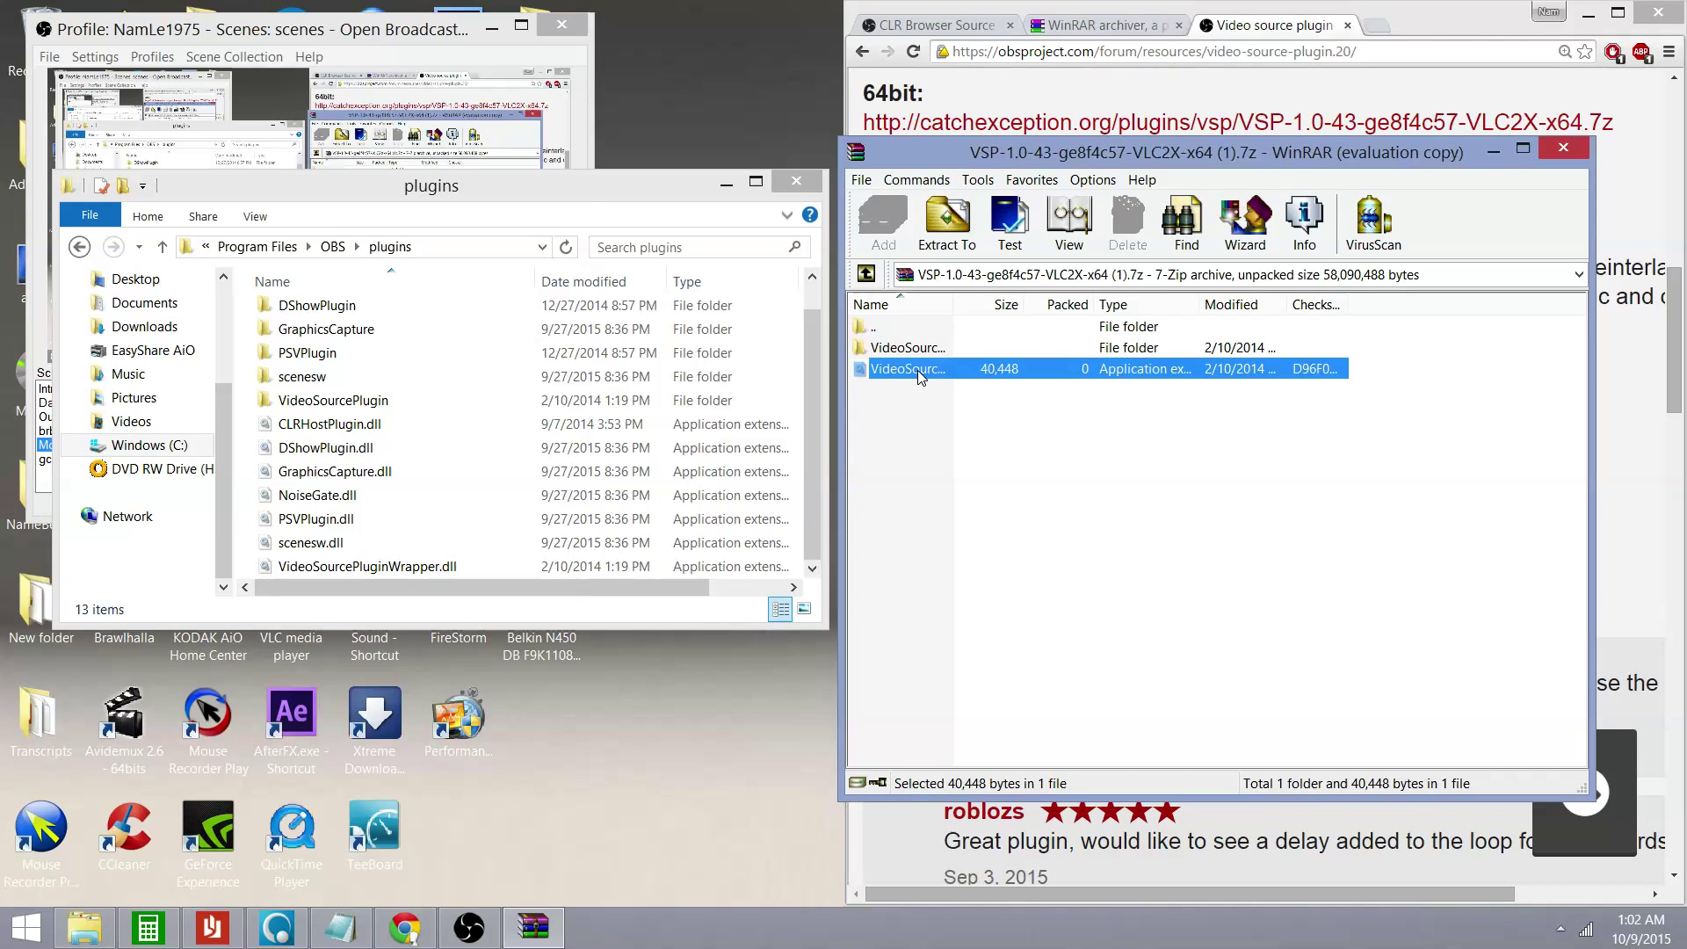
left_click_drag(917, 371, 515, 507)
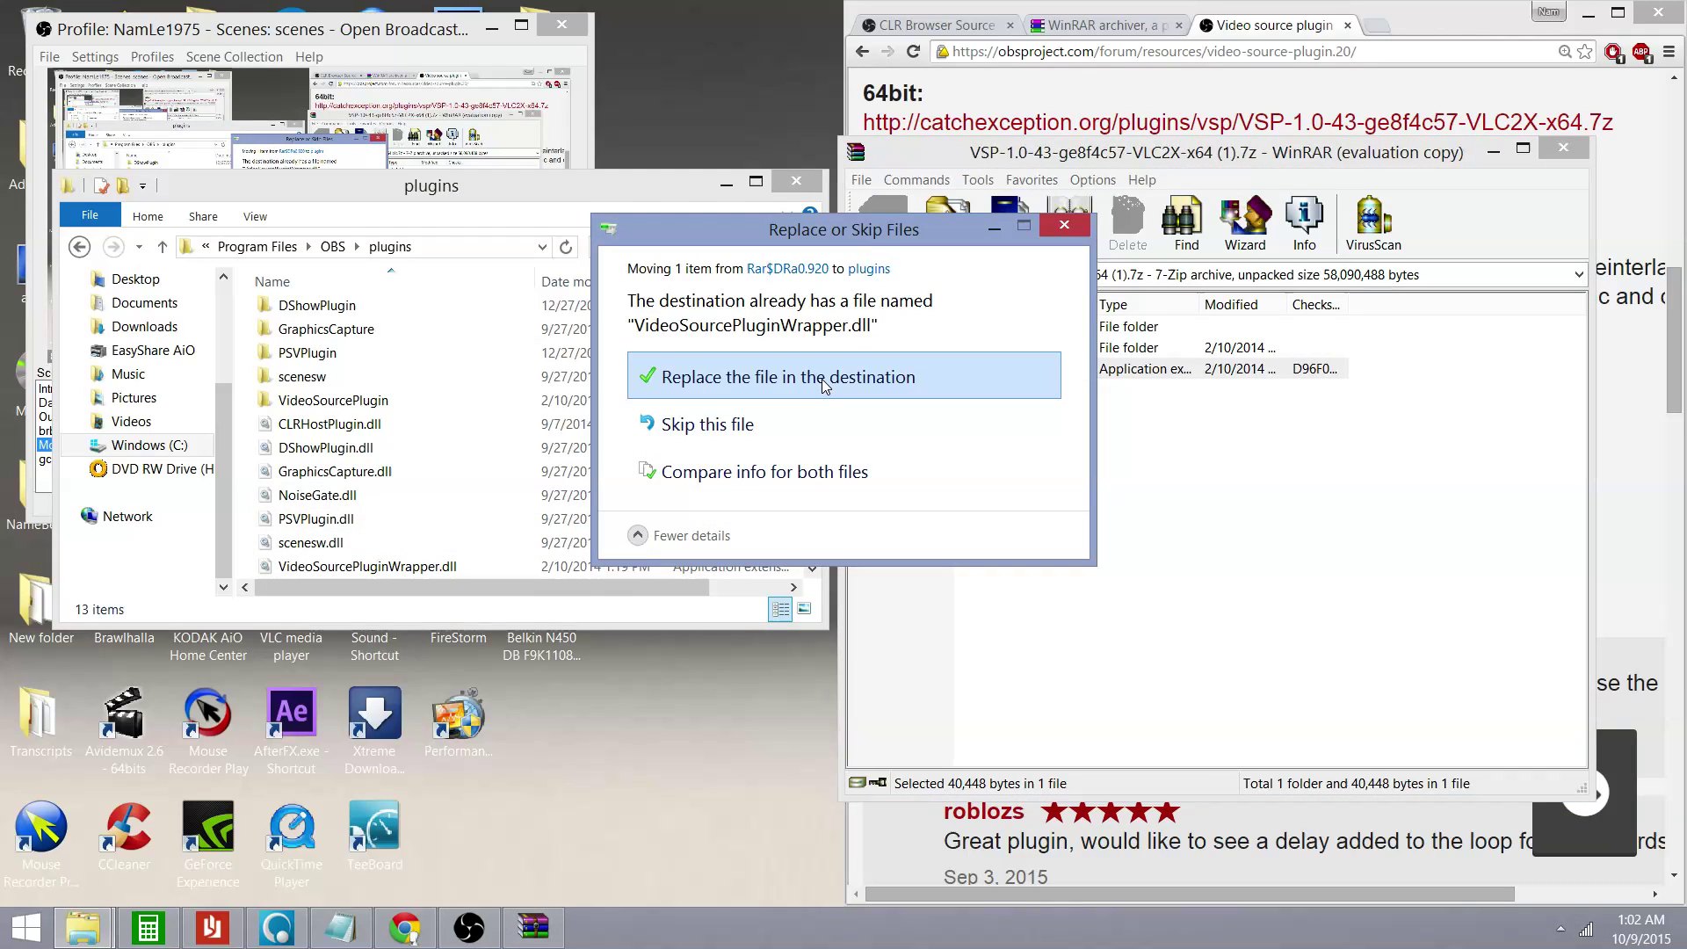
left_click(746, 385)
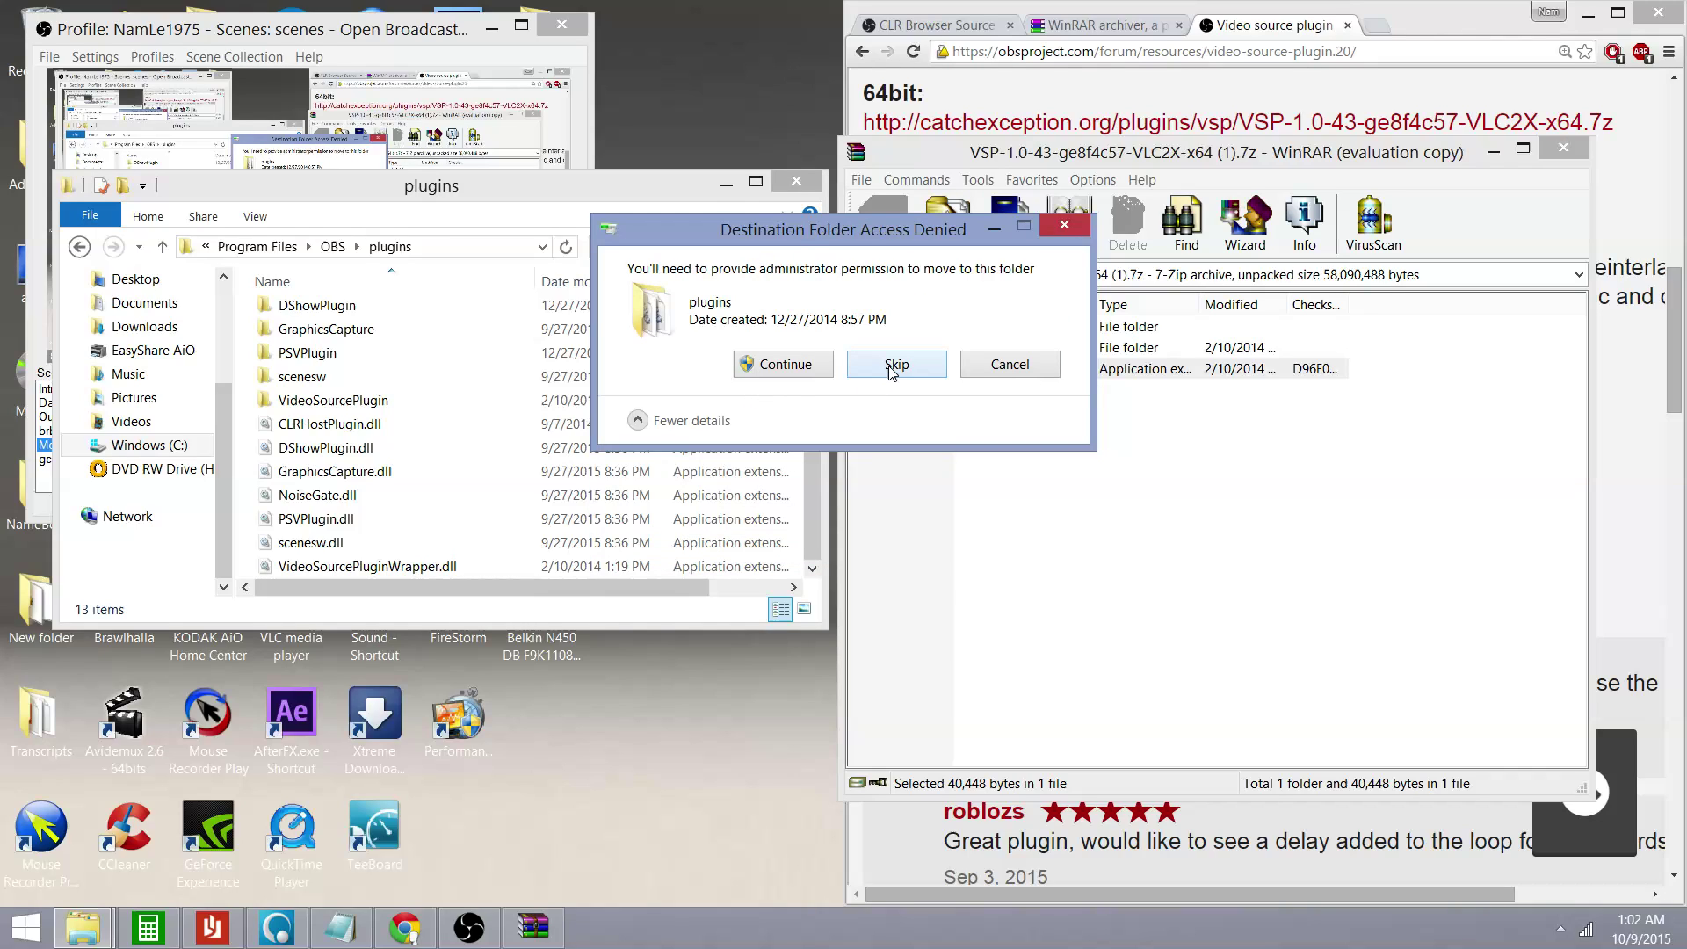
left_click(810, 369)
left_click(912, 376)
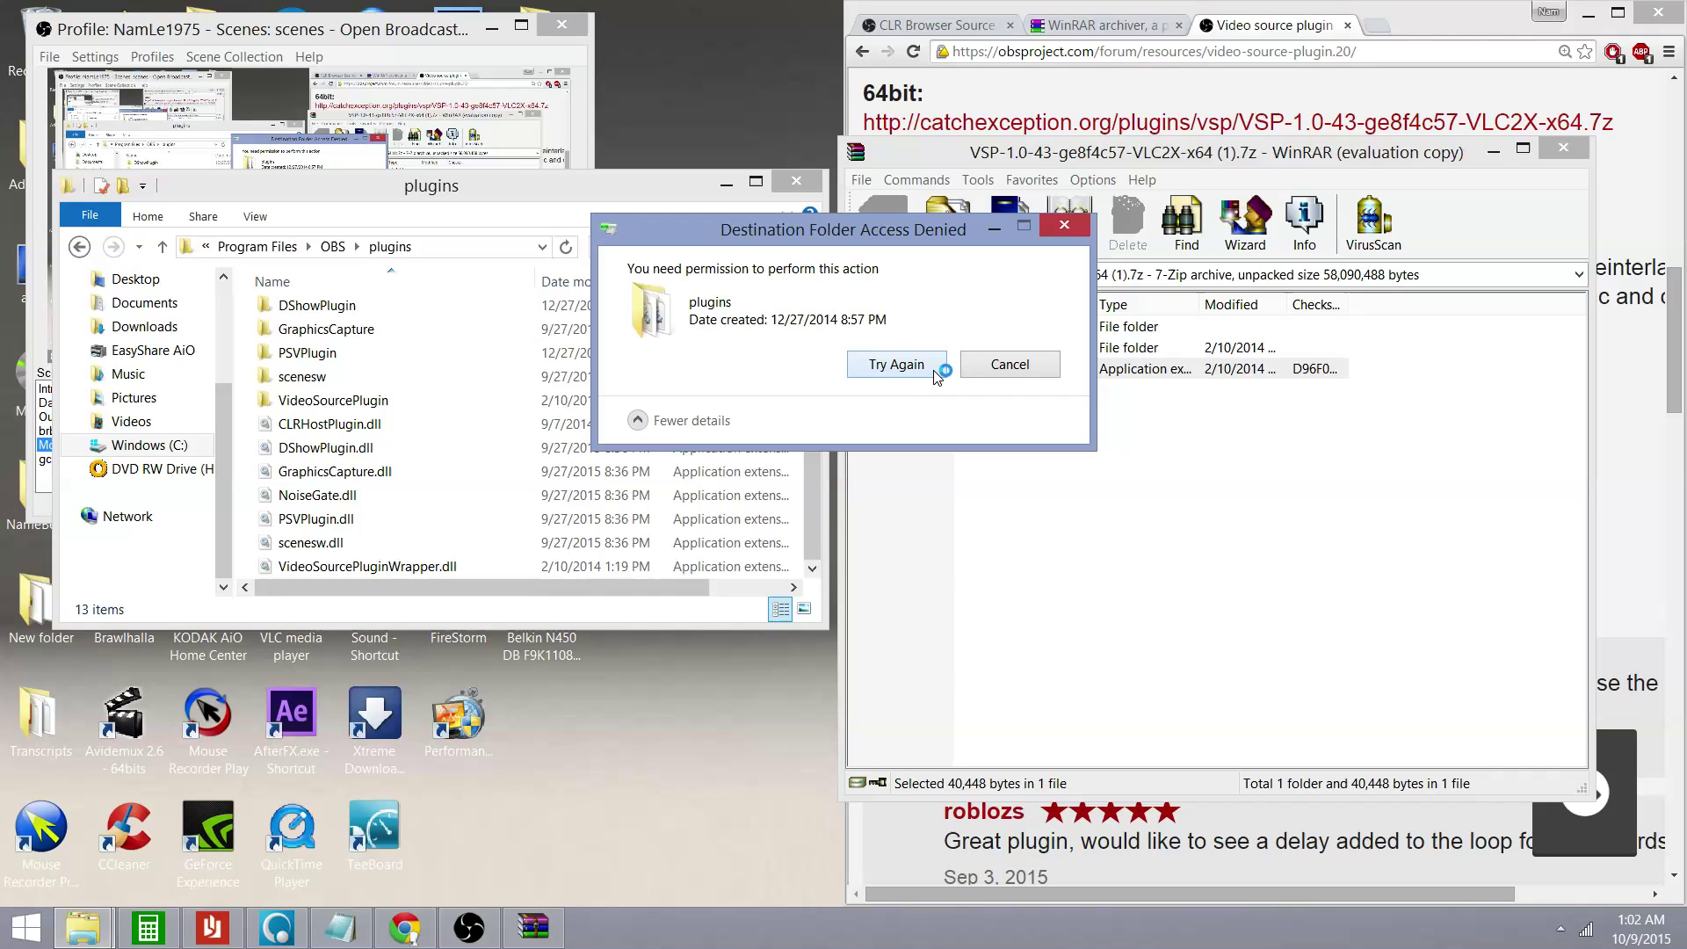
left_click(1009, 366)
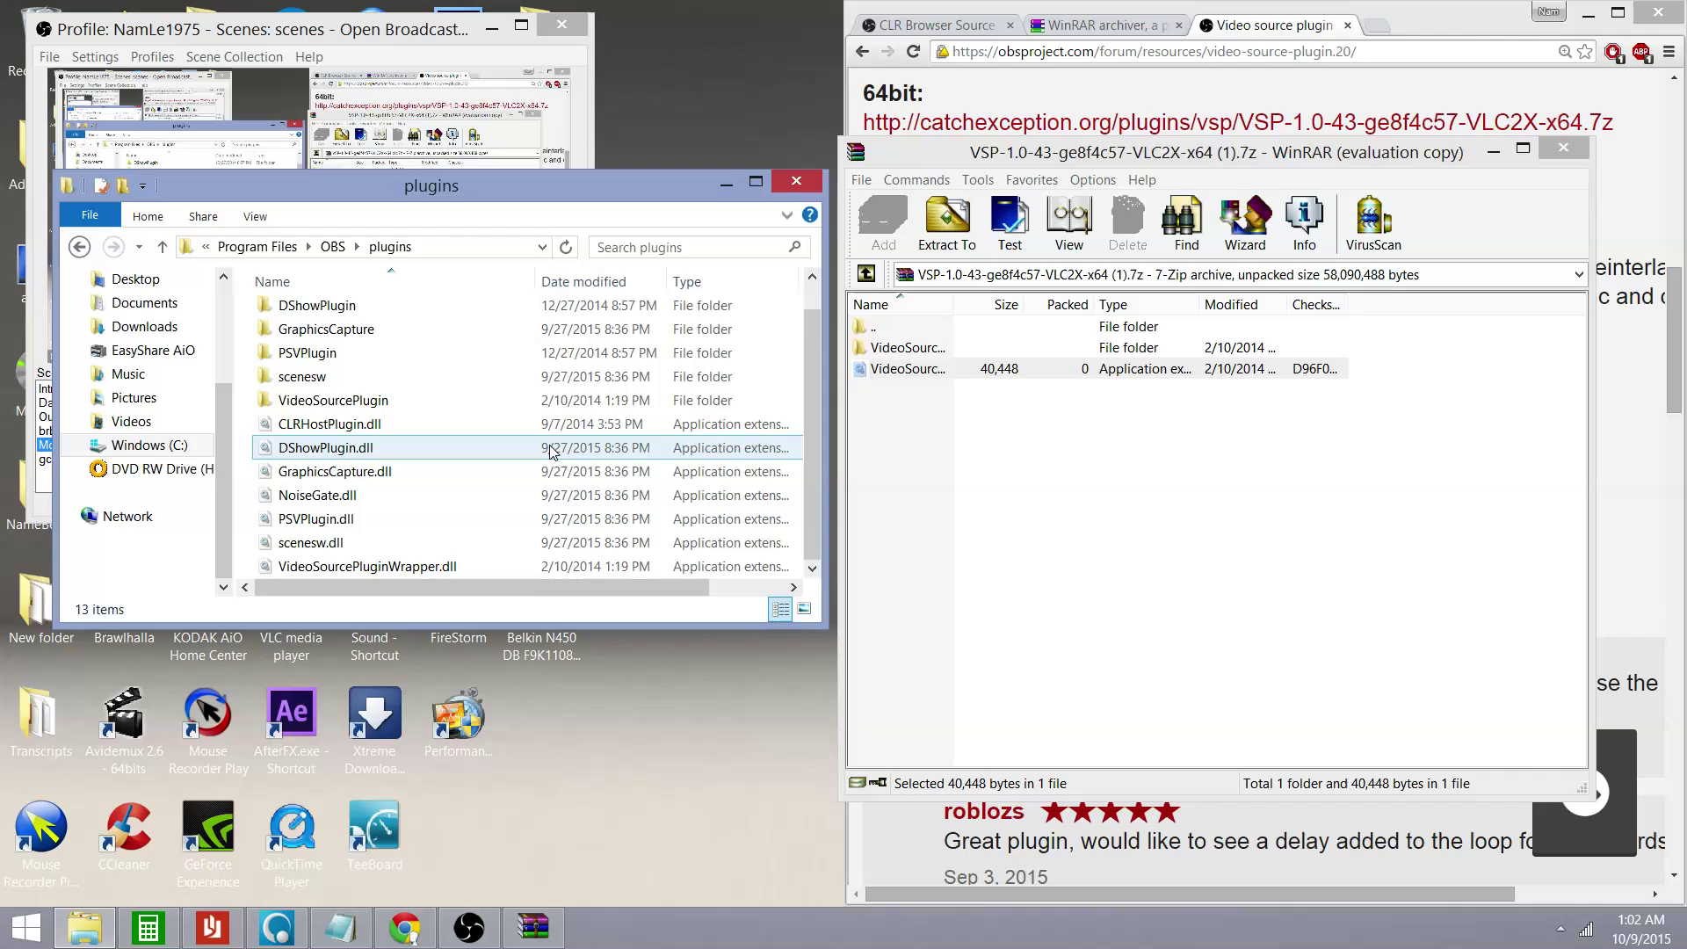
- Go to the Windows (C:) drive and collapse then re-expand it in the folder tree
left_click(180, 448)
scroll(174, 479, "down", 2)
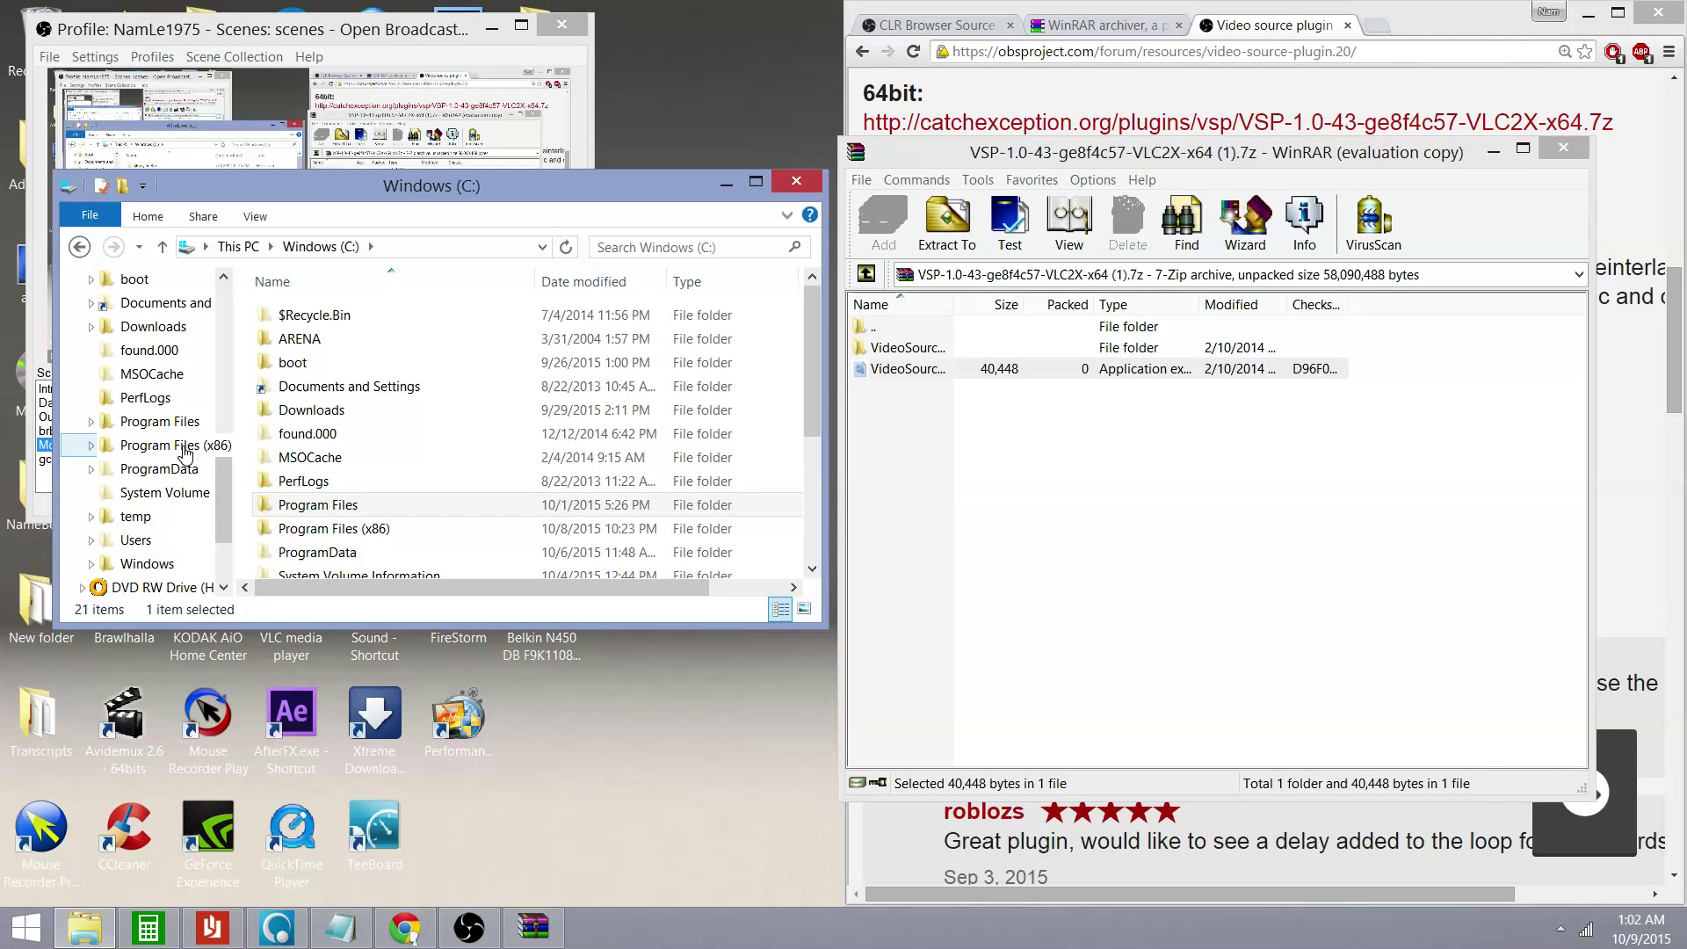
scroll(218, 514, "down", 1)
left_click_drag(216, 539, 225, 443)
double_click(167, 400)
double_click(160, 495)
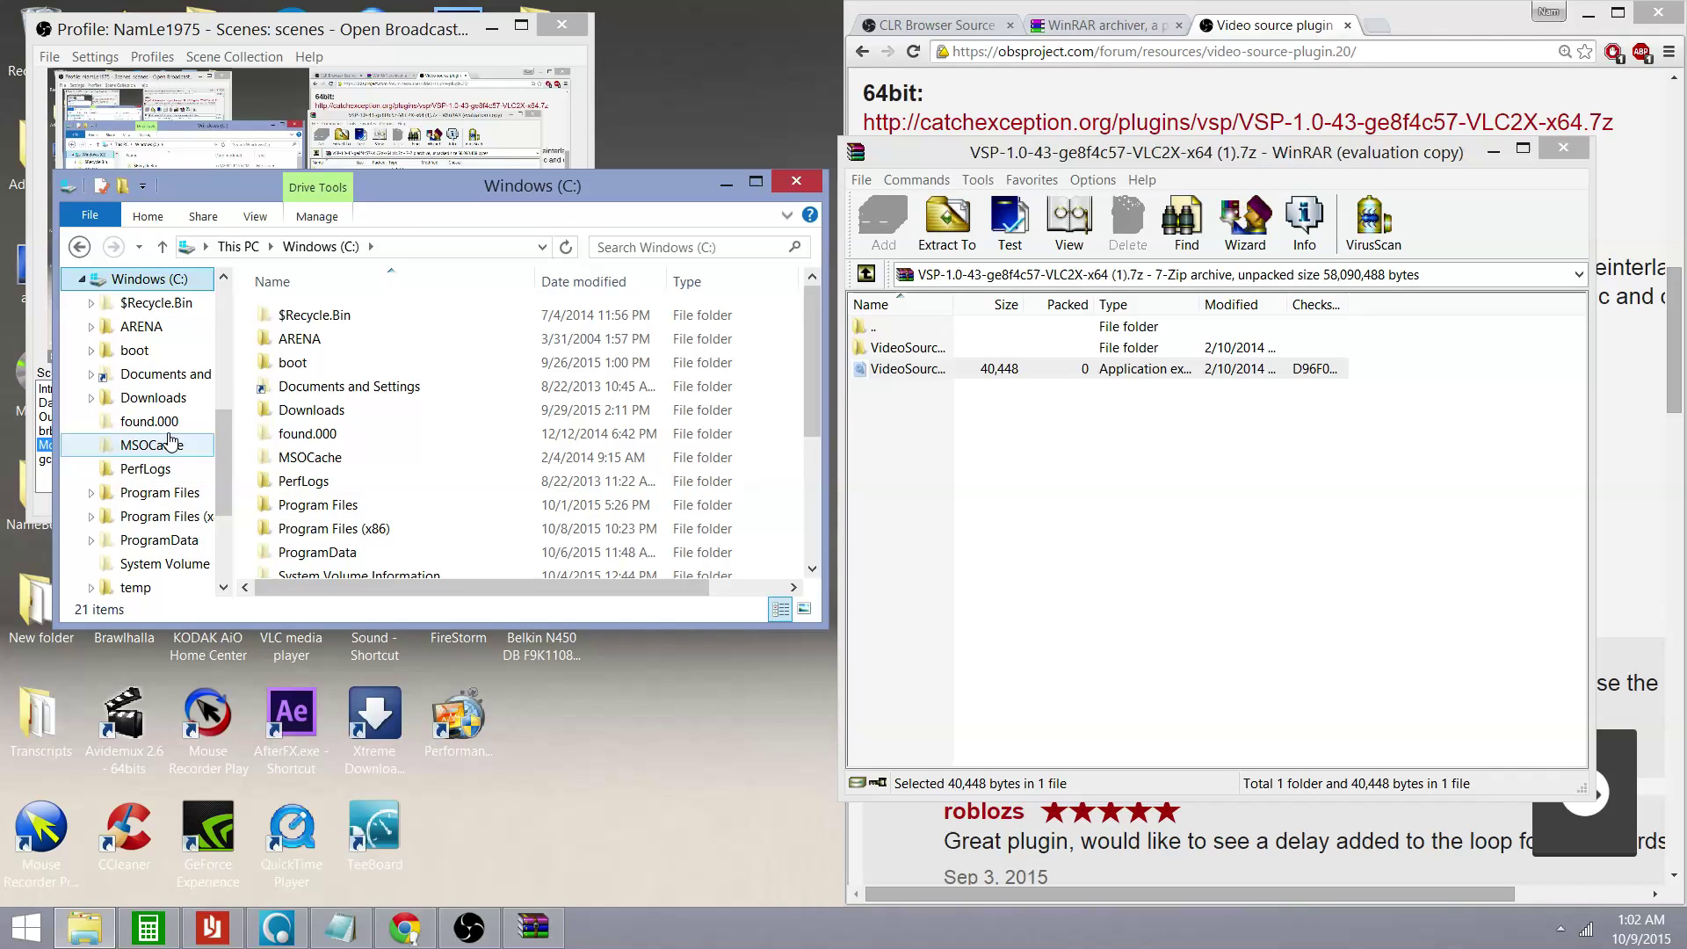
scroll(224, 357, "down", 2)
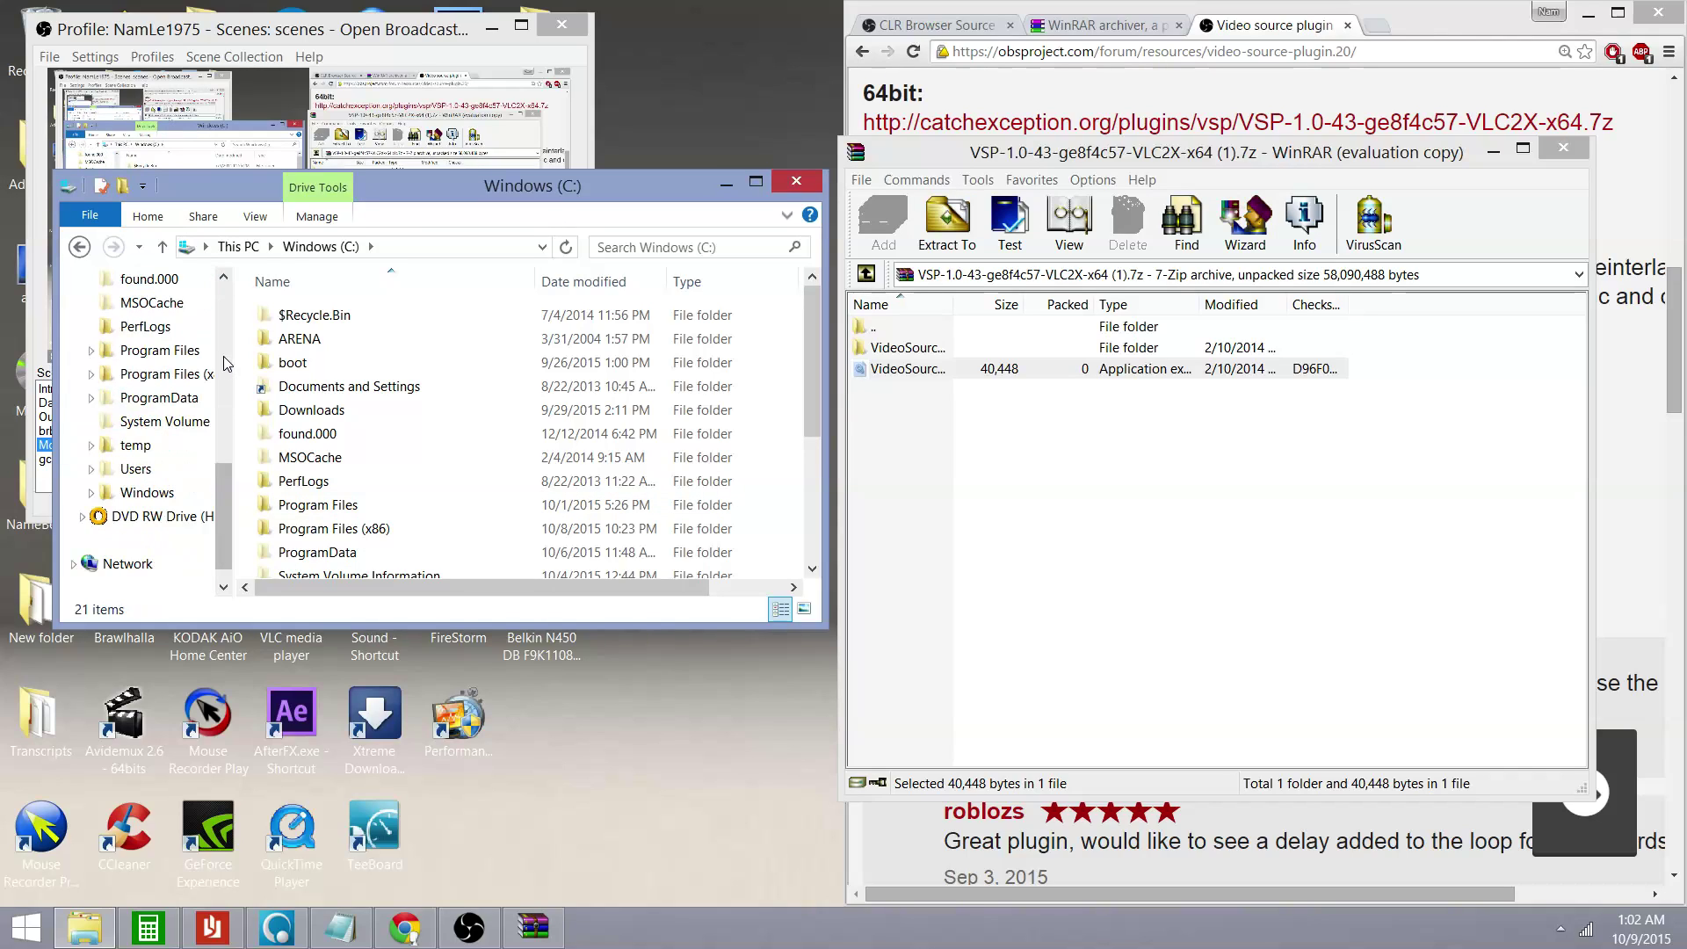
- Browse into Users and the USER profile, then navigate back to the C: root
double_click(138, 470)
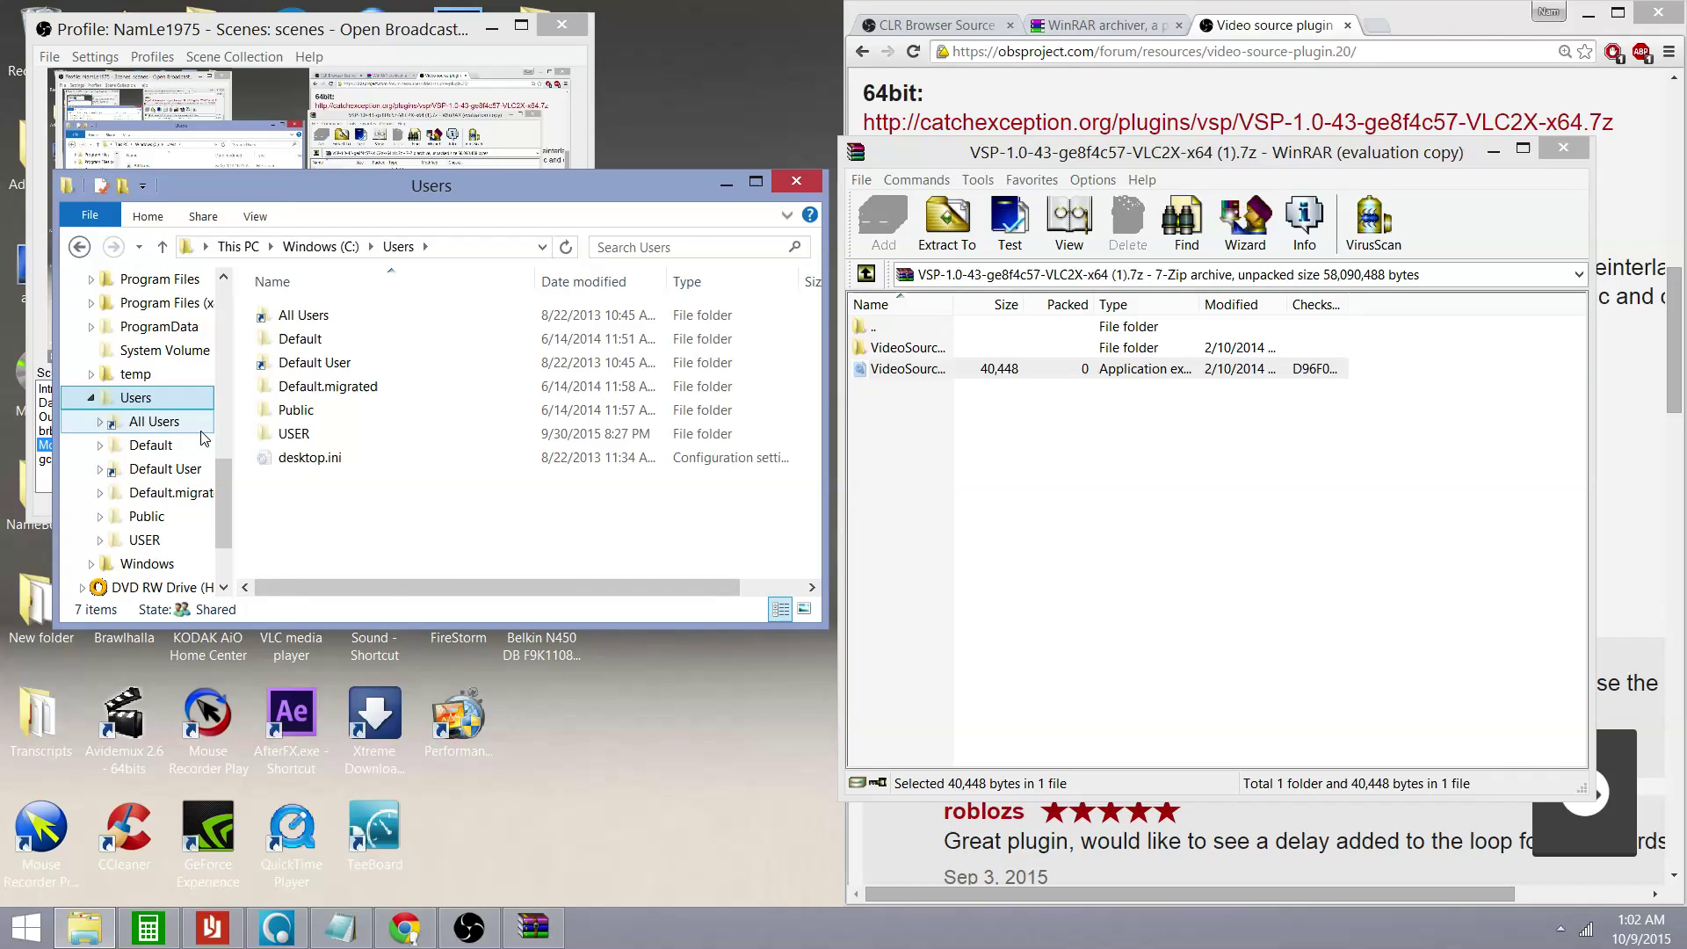
double_click(295, 440)
scroll(324, 398, "down", 3)
scroll(323, 400, "down", 7)
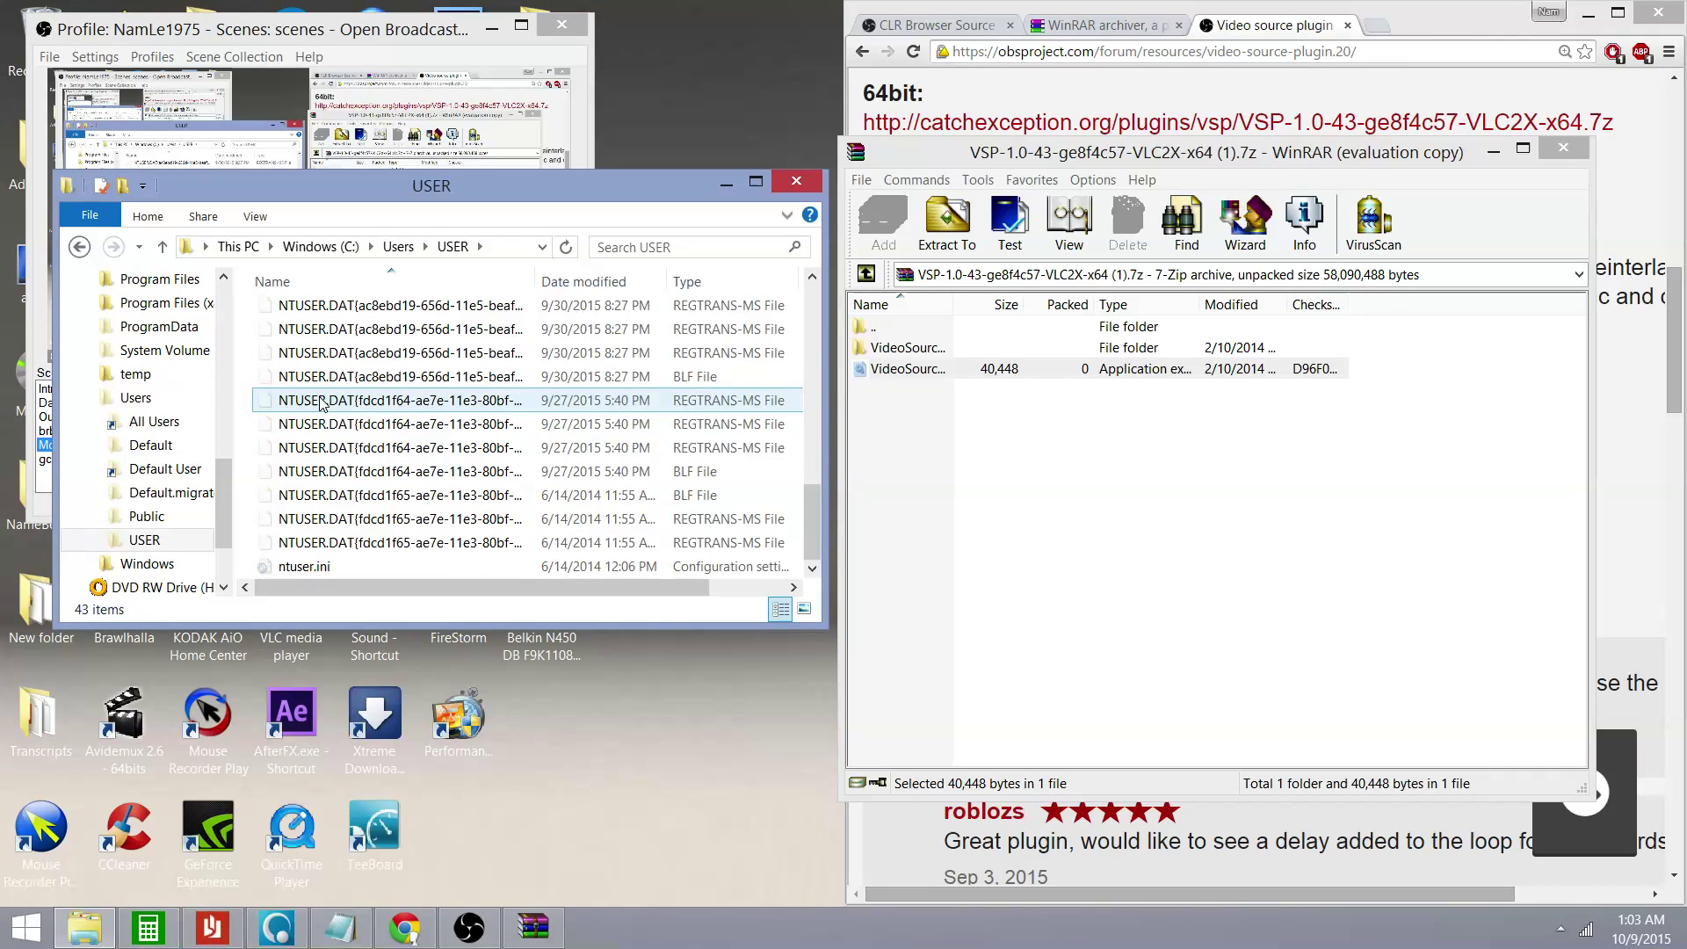
scroll(322, 403, "up", 10)
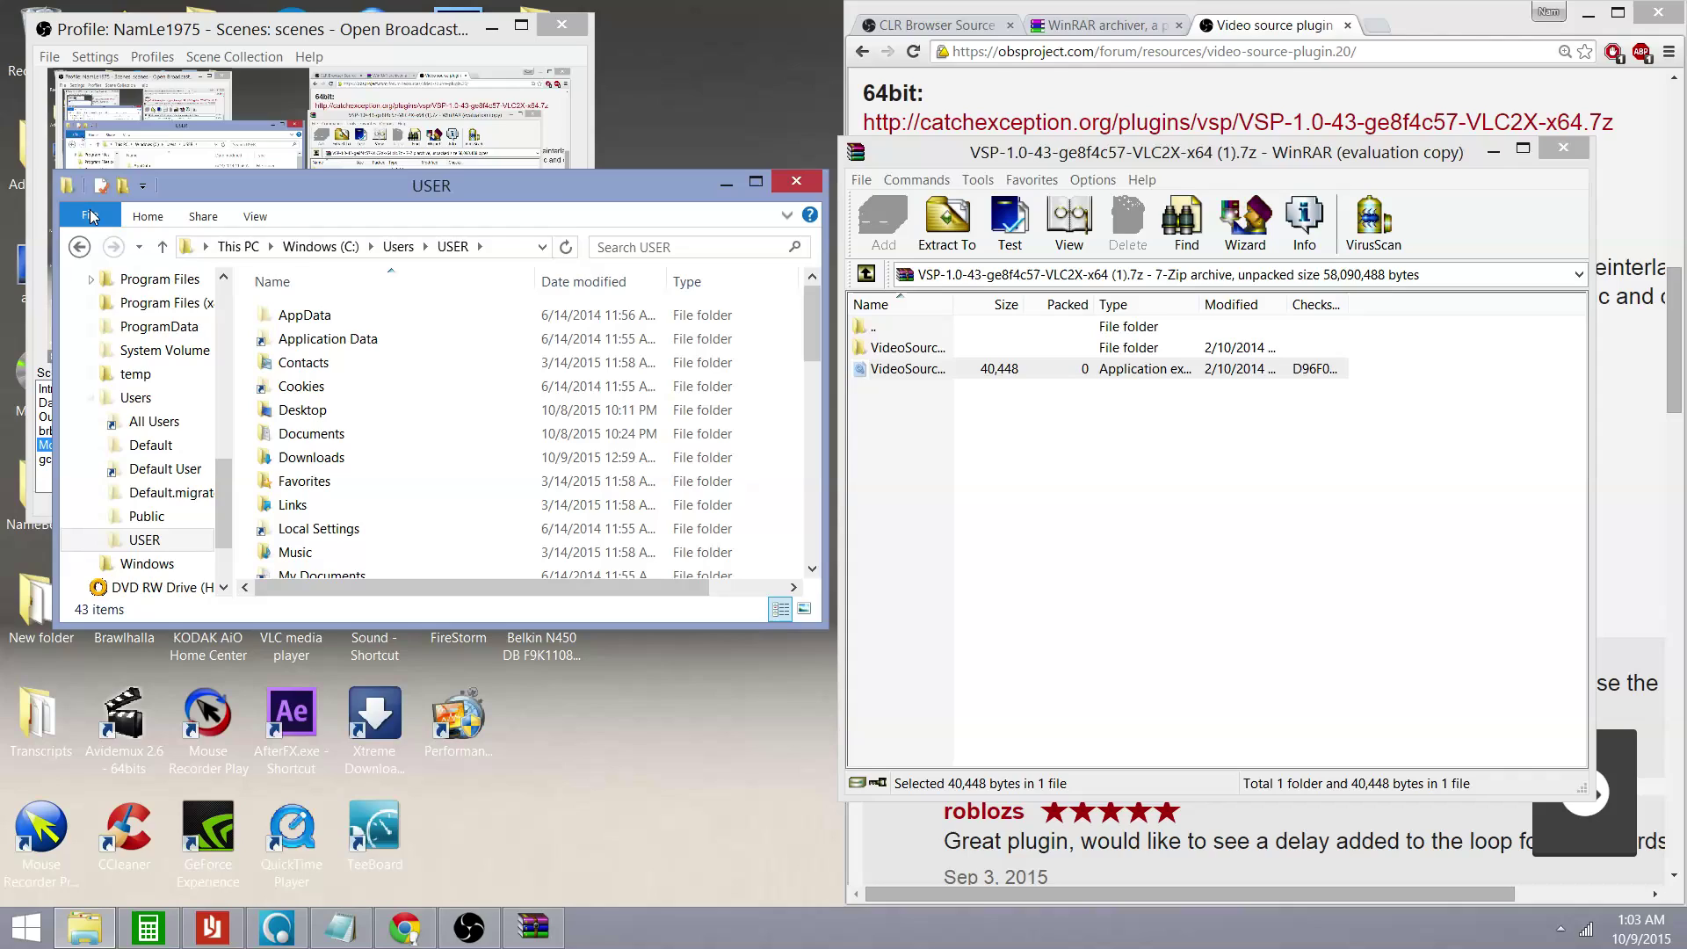
left_click(75, 239)
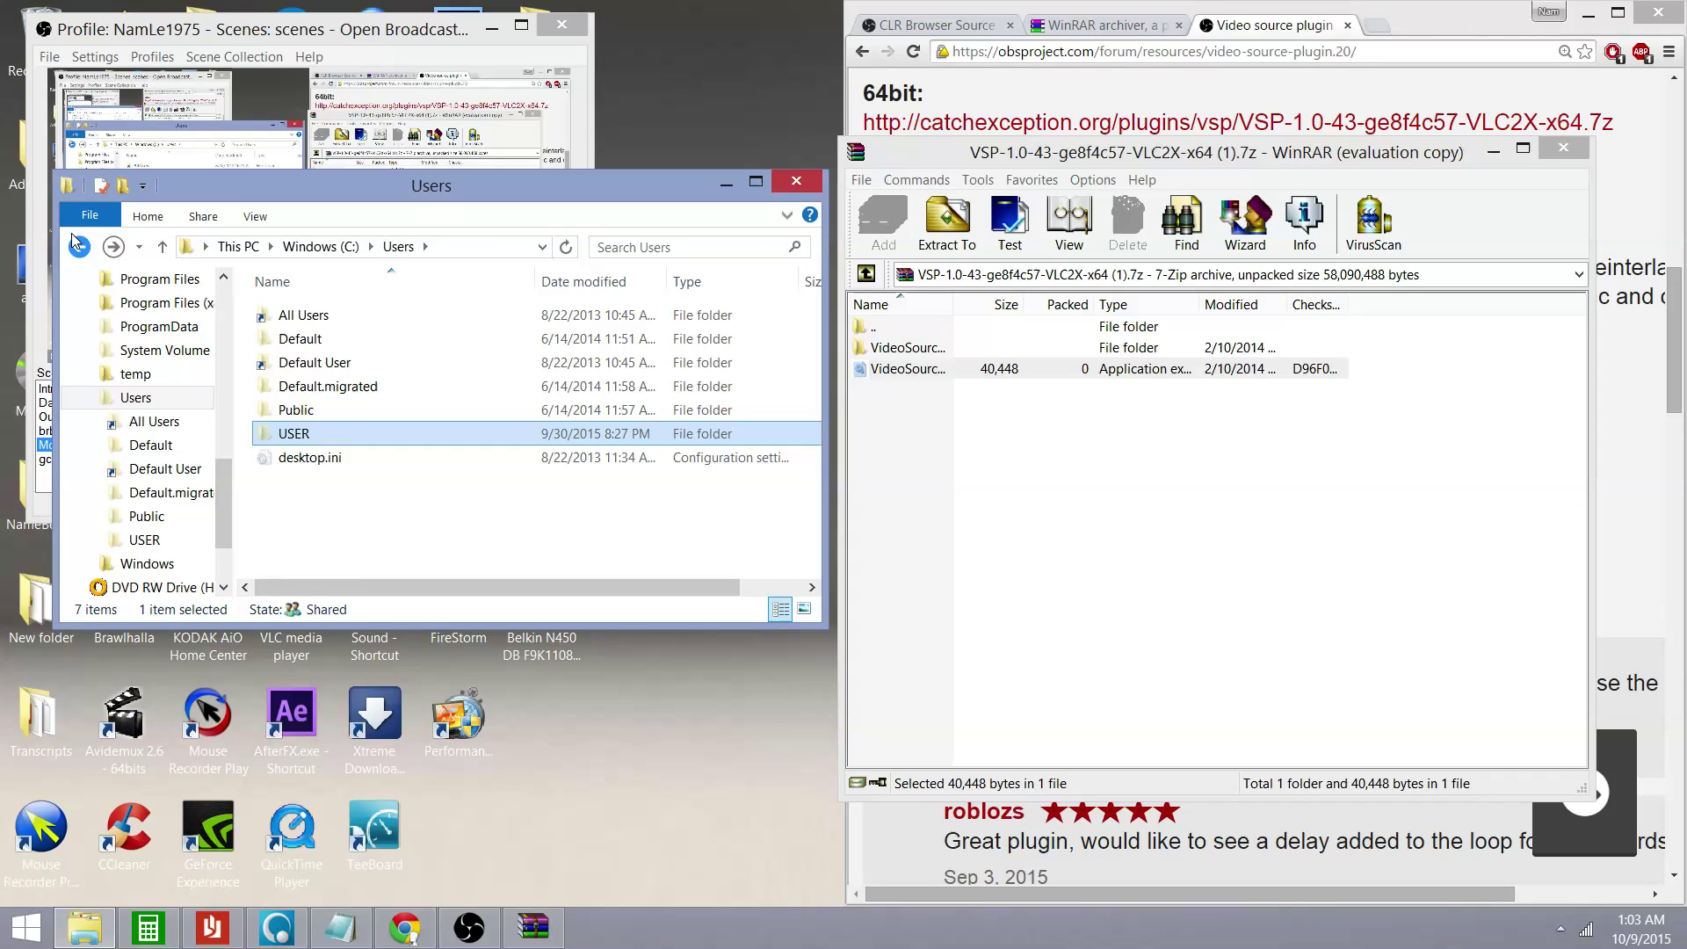
left_click(290, 367)
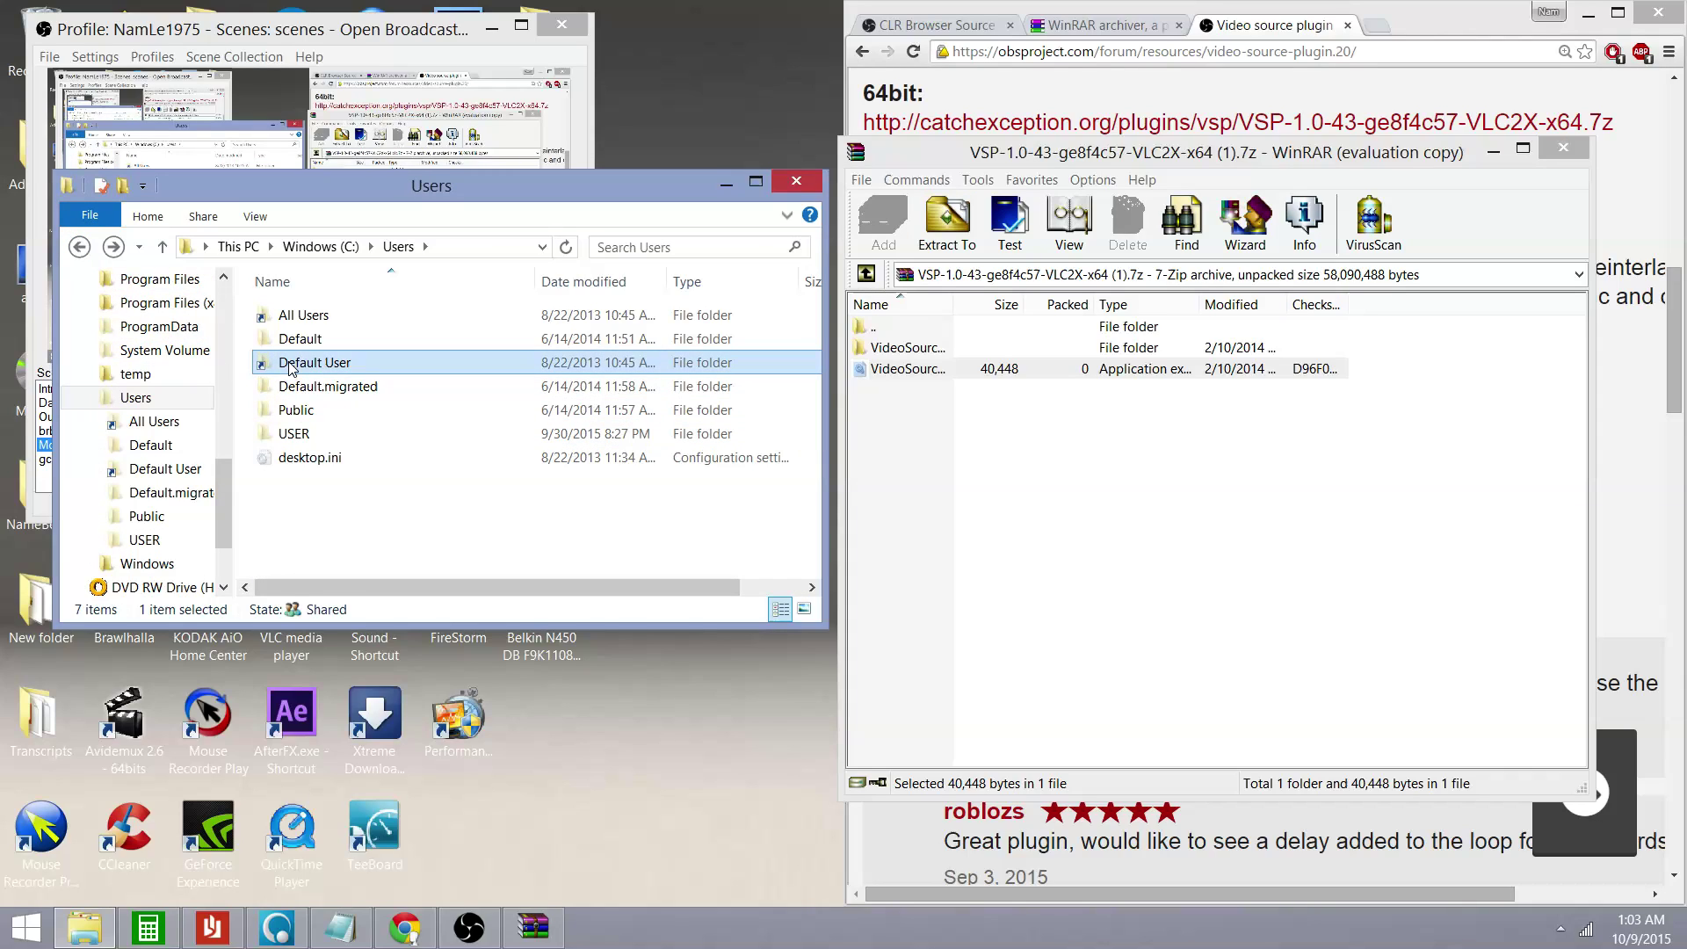
left_click(79, 247)
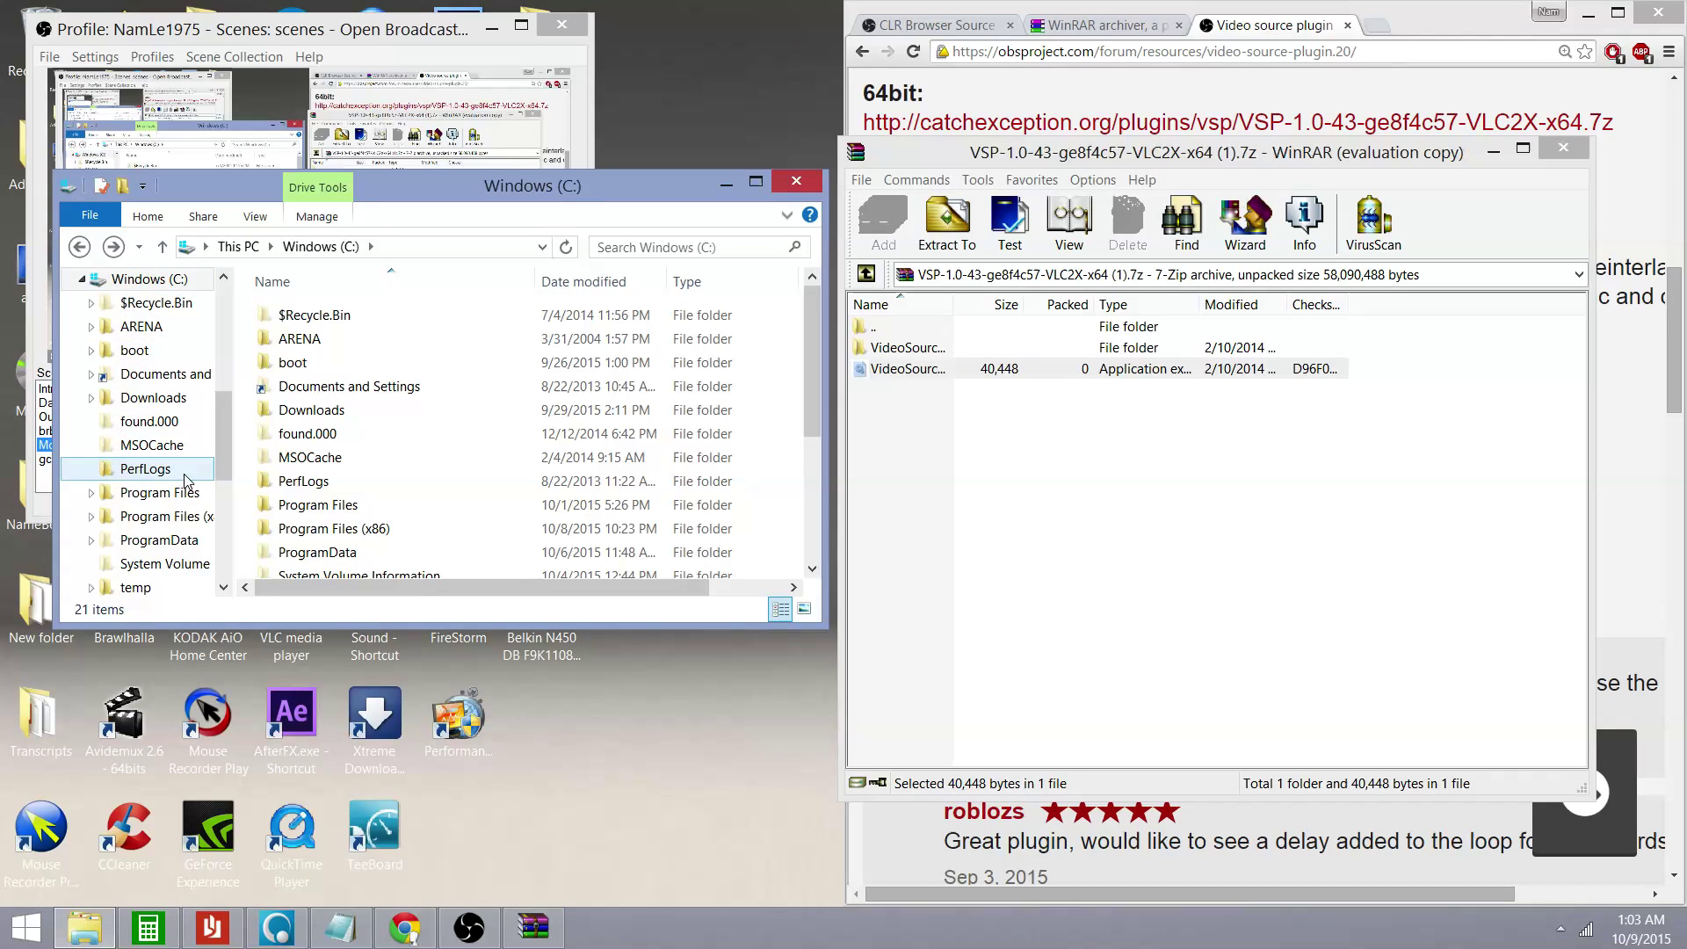
- Close the Explorer and WinRAR windows, then open and close OBS Settings
left_click(796, 184)
left_click(1563, 148)
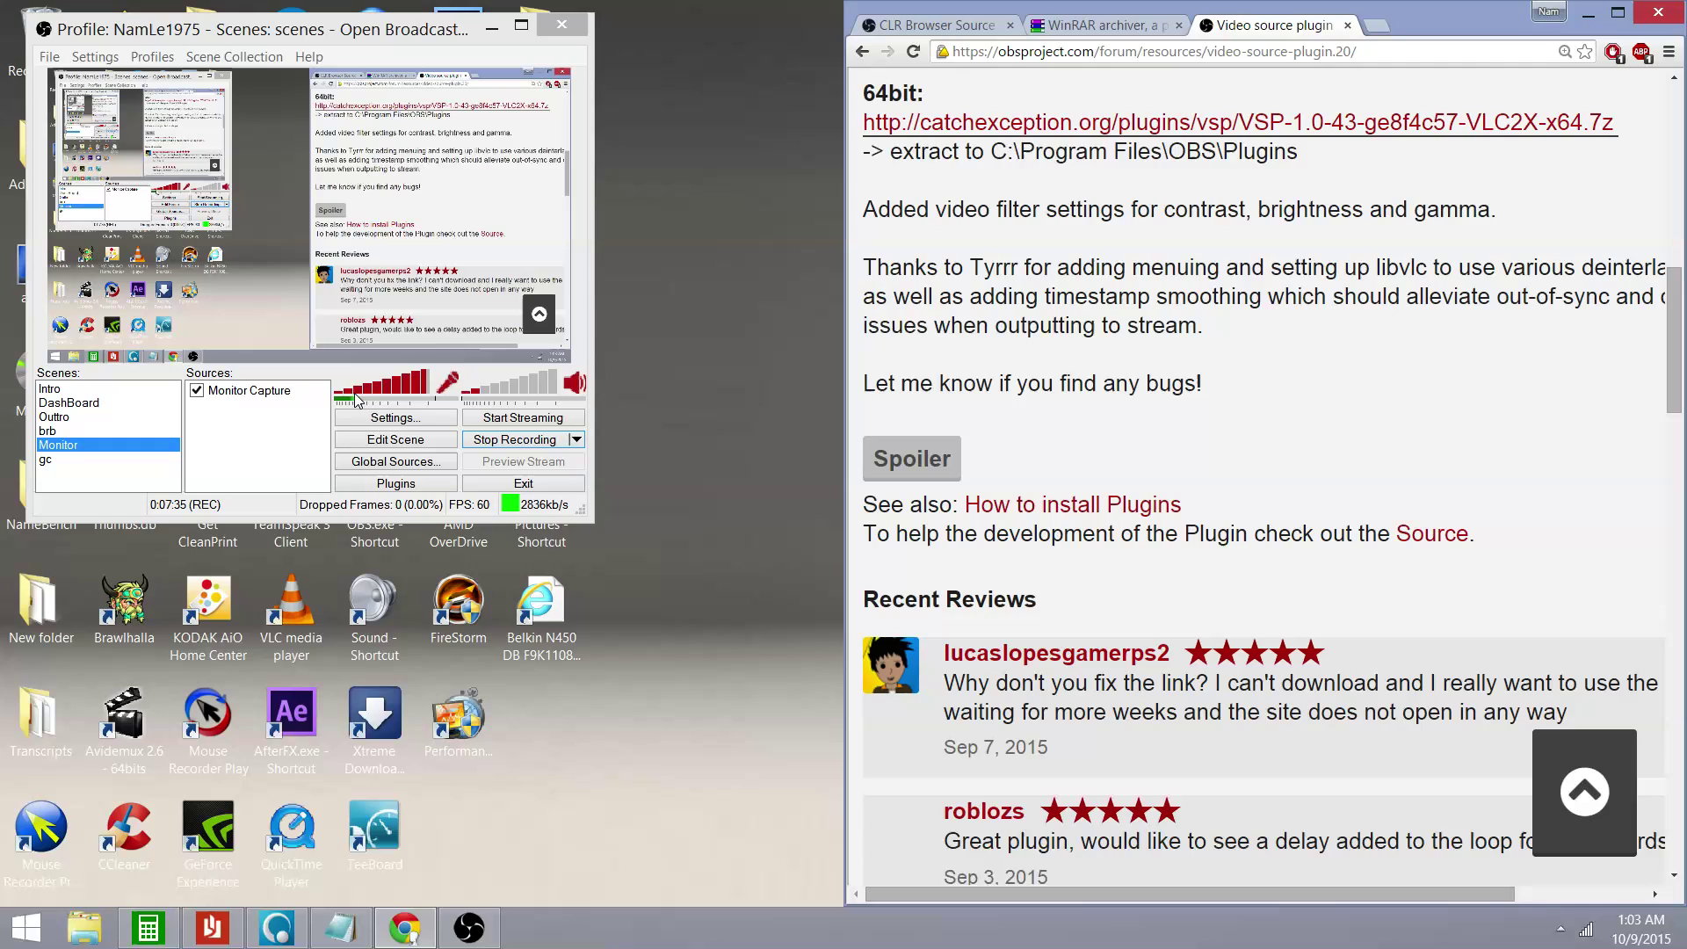
left_click(413, 420)
left_click(1256, 81)
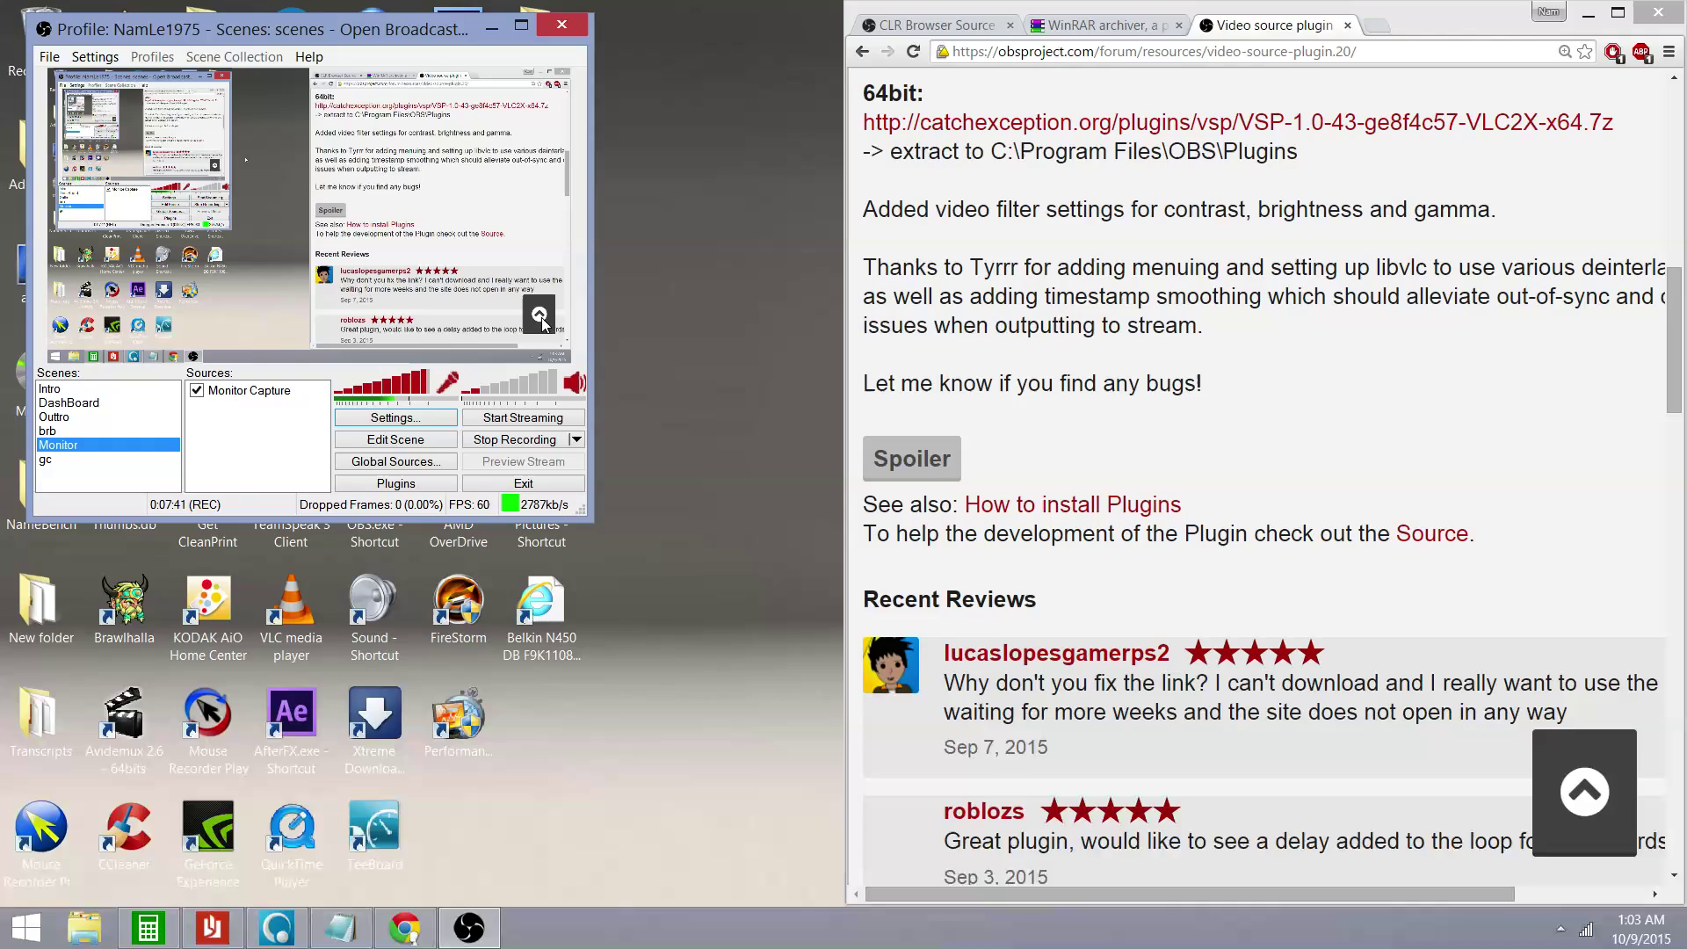
- Add a new Video source to the scene from the Sources list
right_click(277, 430)
mouse_move(343, 437)
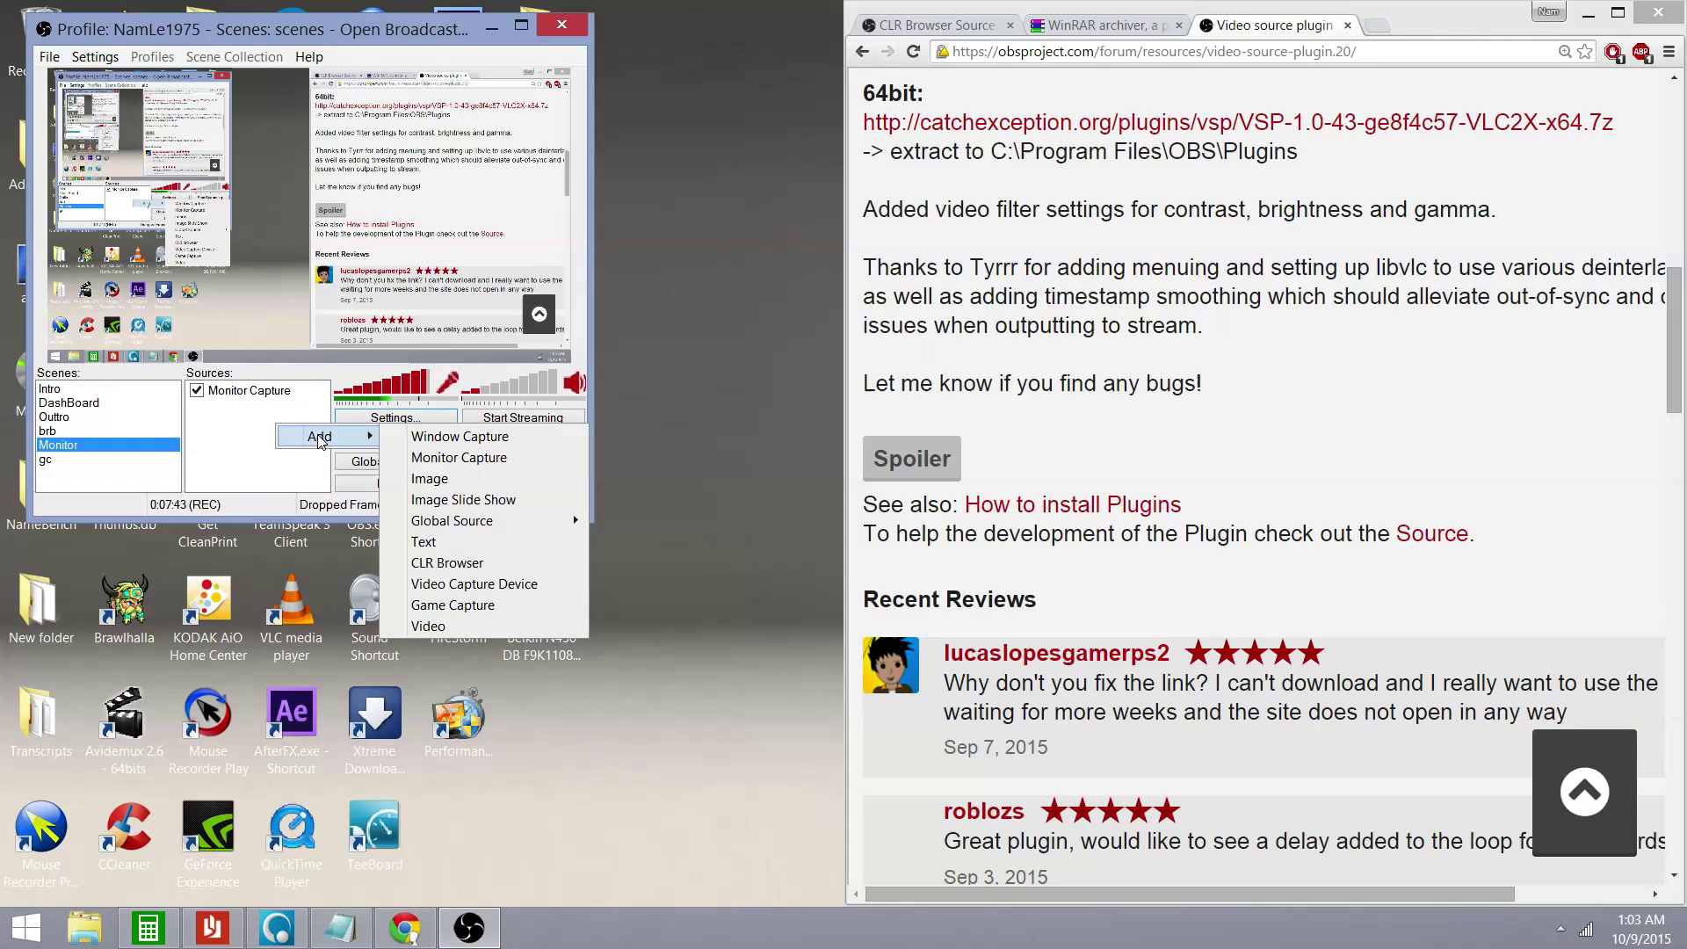
left_click(446, 627)
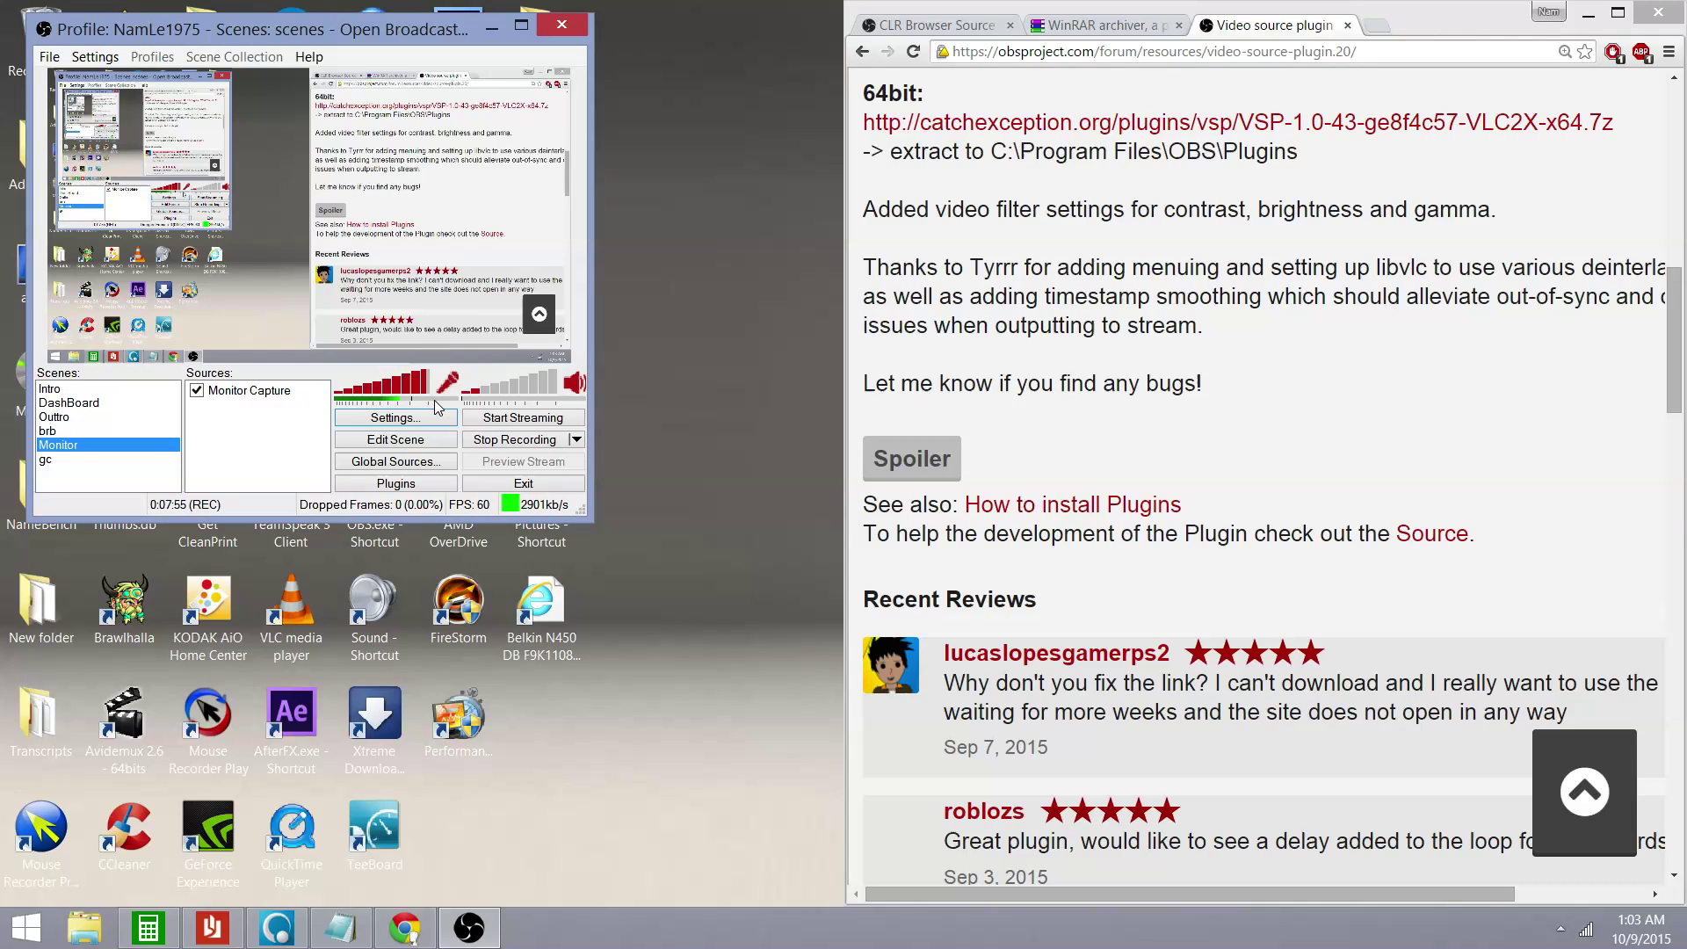
- Check the CLR Browser Source page in Chrome, then return to the video source plugin page
left_click(960, 25)
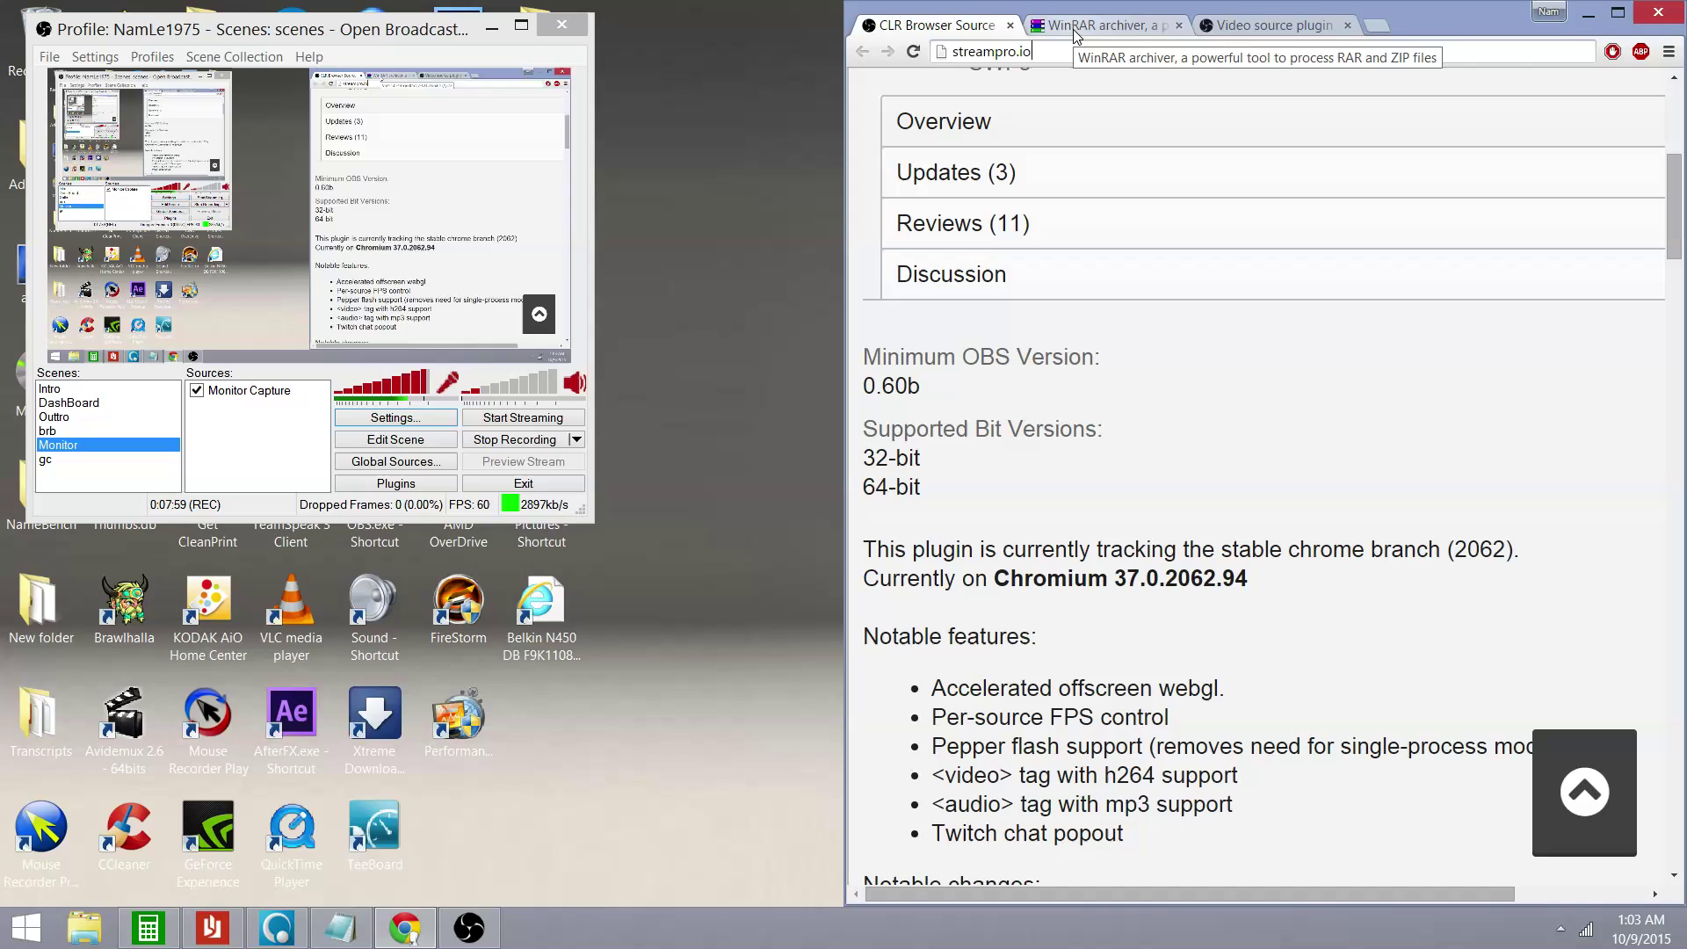
scroll(1083, 200, "up", 2)
left_click(1262, 26)
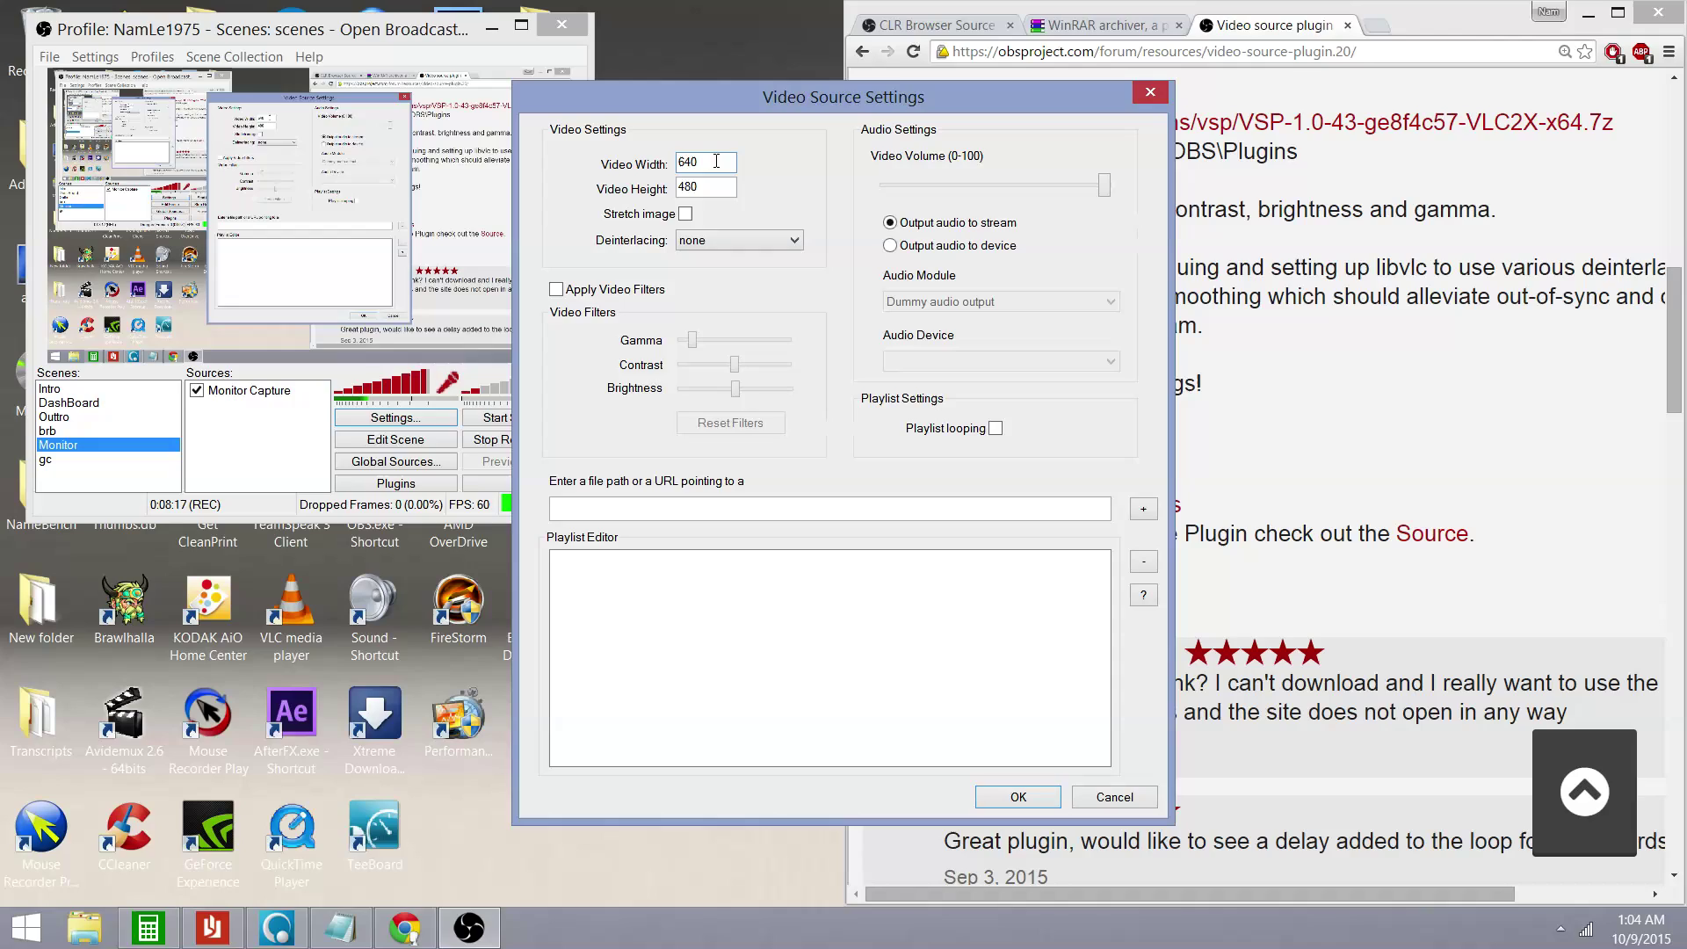
- Set the Video source's width to 1280 and height to 720
key("BackSpace")
key("BackSpace")
left_click(707, 180)
key("BackSpace")
key("BackSpace")
type("7")
- Open a new File Explorer window and go into the Videos folder
left_click(88, 931)
scroll(418, 479, "down", 1)
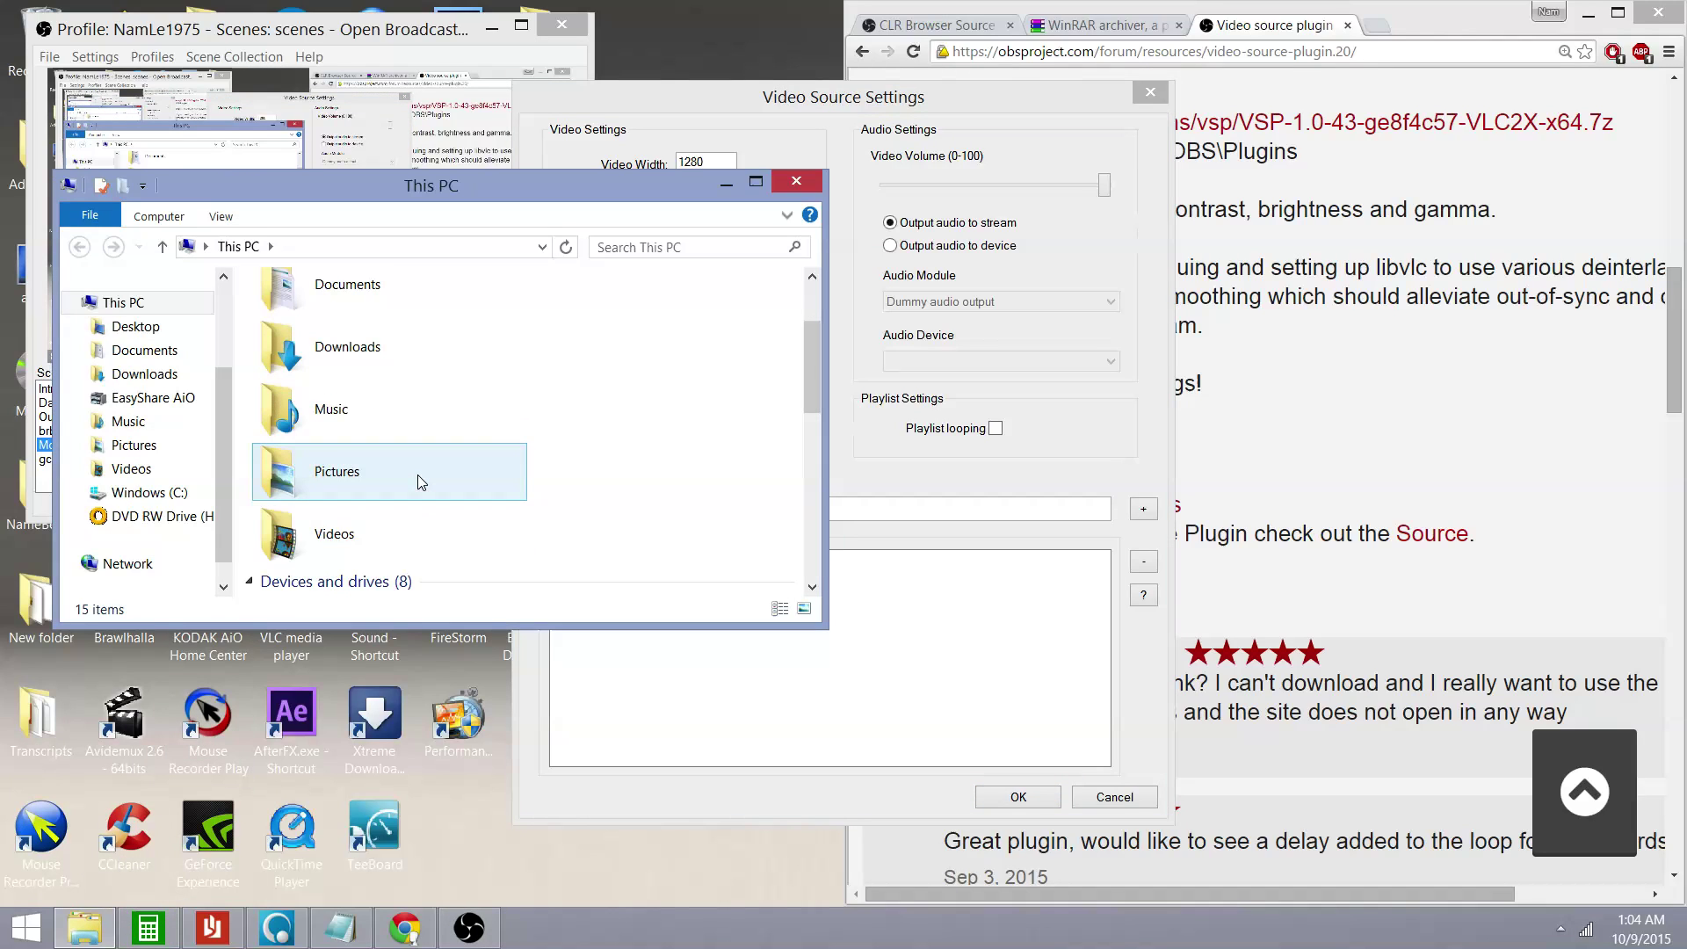
scroll(418, 475, "down", 4)
scroll(458, 431, "up", 5)
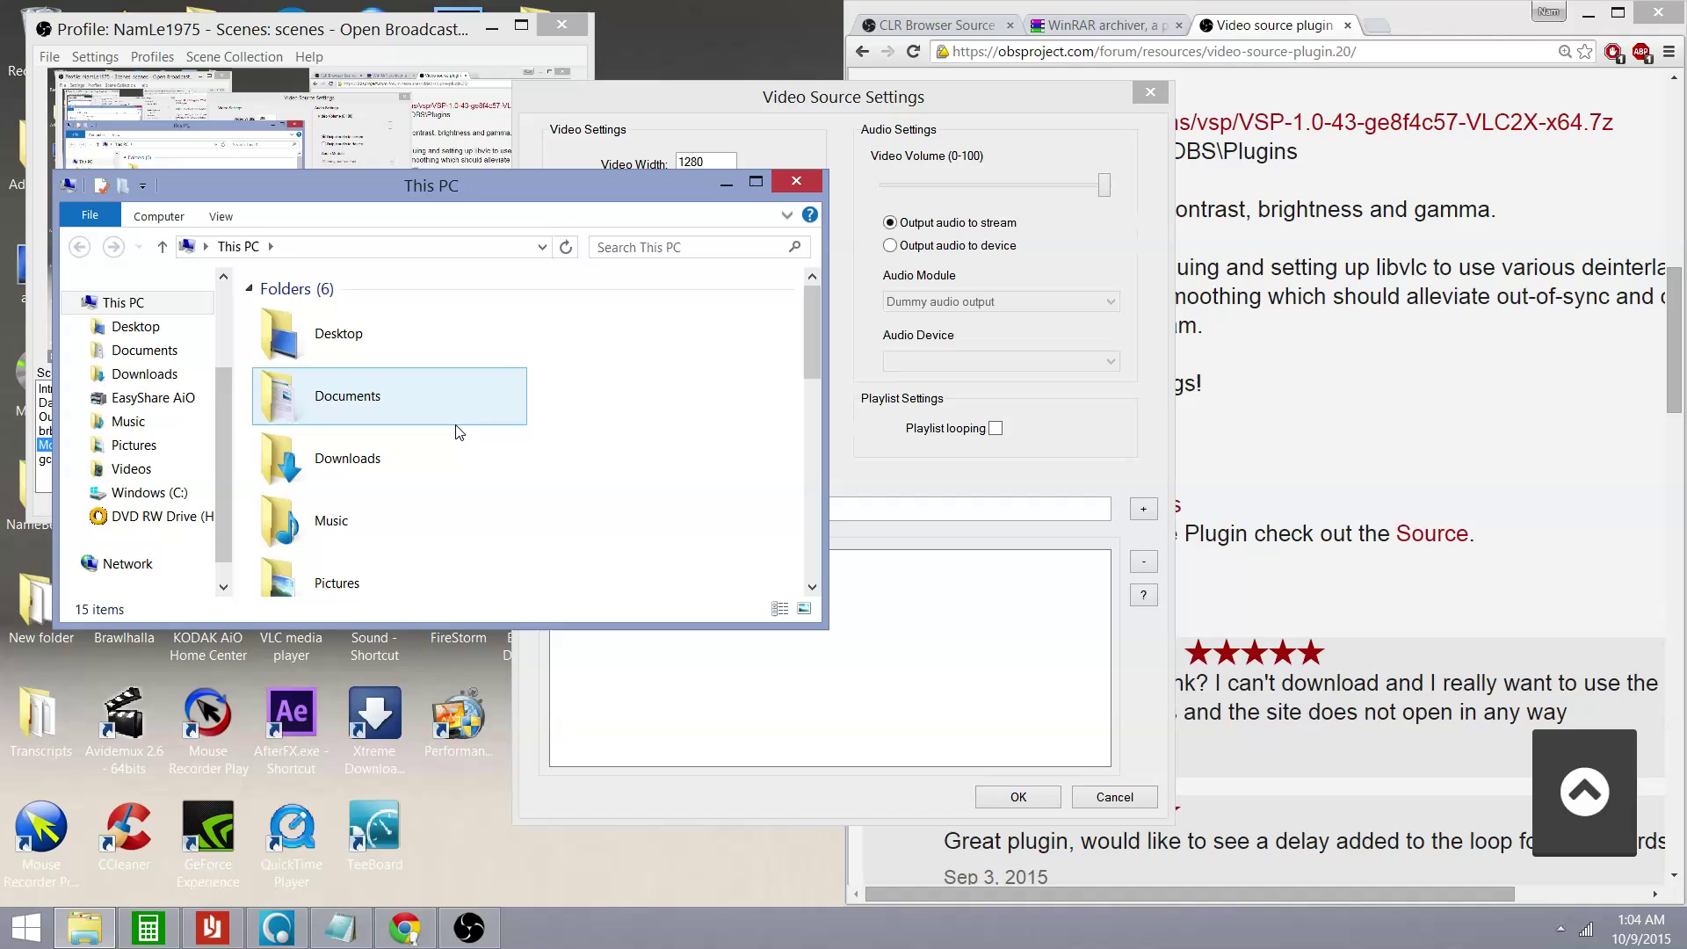
scroll(458, 431, "down", 5)
scroll(457, 430, "up", 5)
left_click(422, 498)
double_click(421, 499)
scroll(538, 492, "down", 1)
scroll(519, 501, "up", 1)
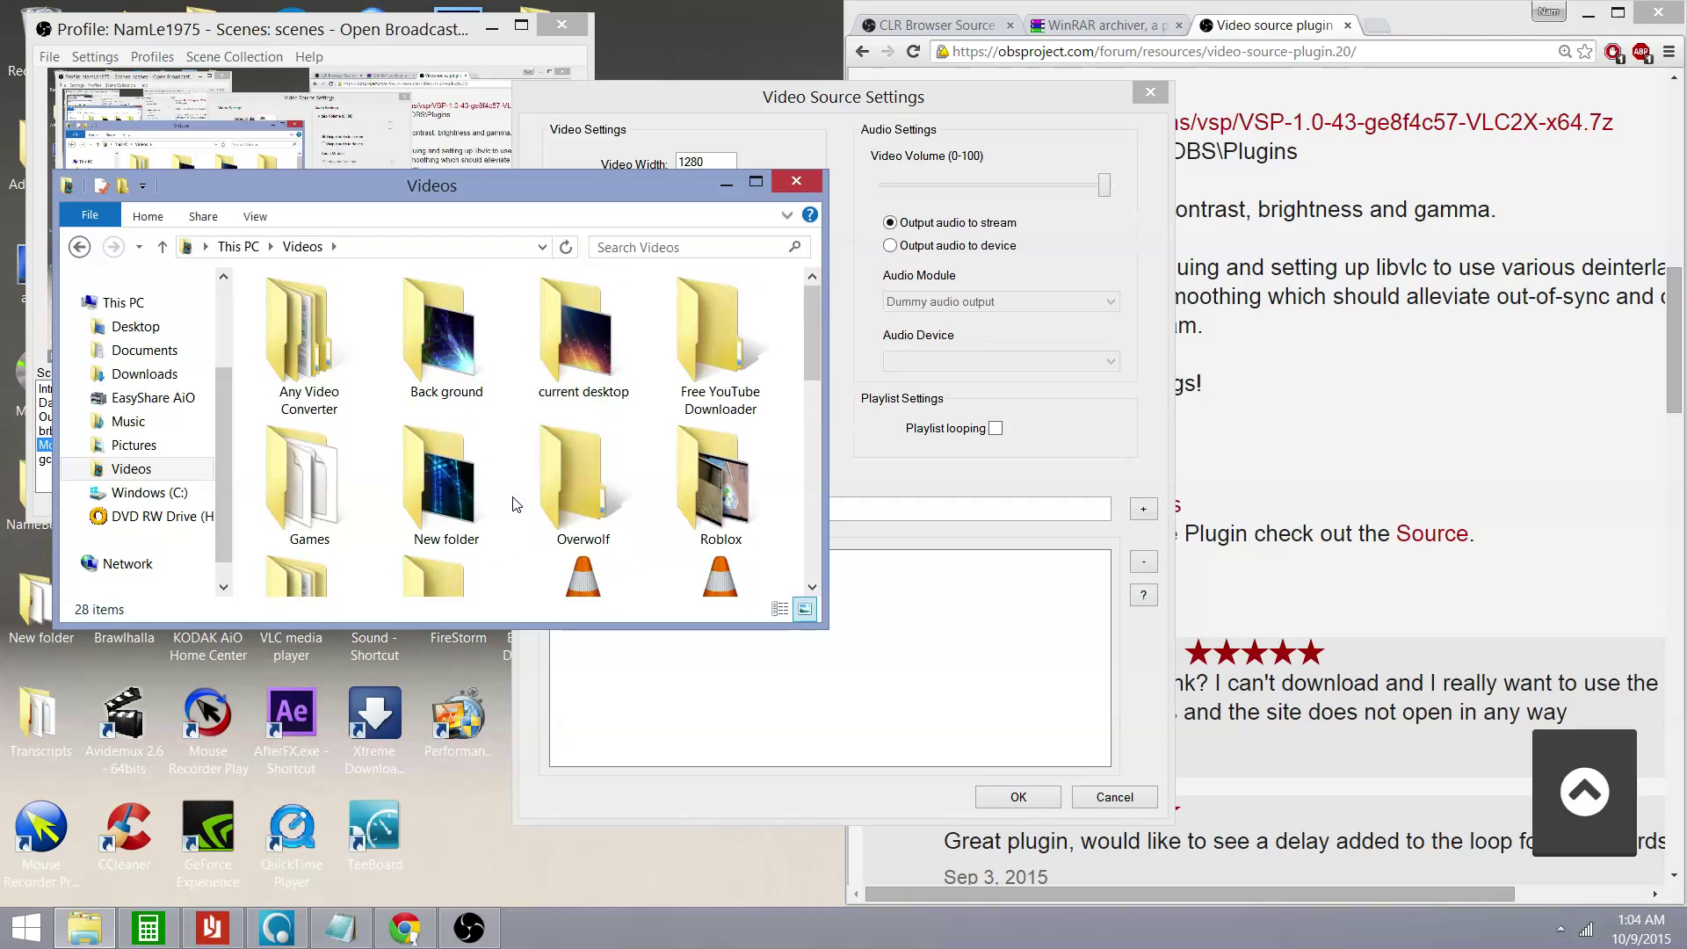
- Open the Back ground folder, bring up the 4K nebula clip's actions, then go back to Videos
left_click(578, 346)
left_click(467, 360)
double_click(466, 360)
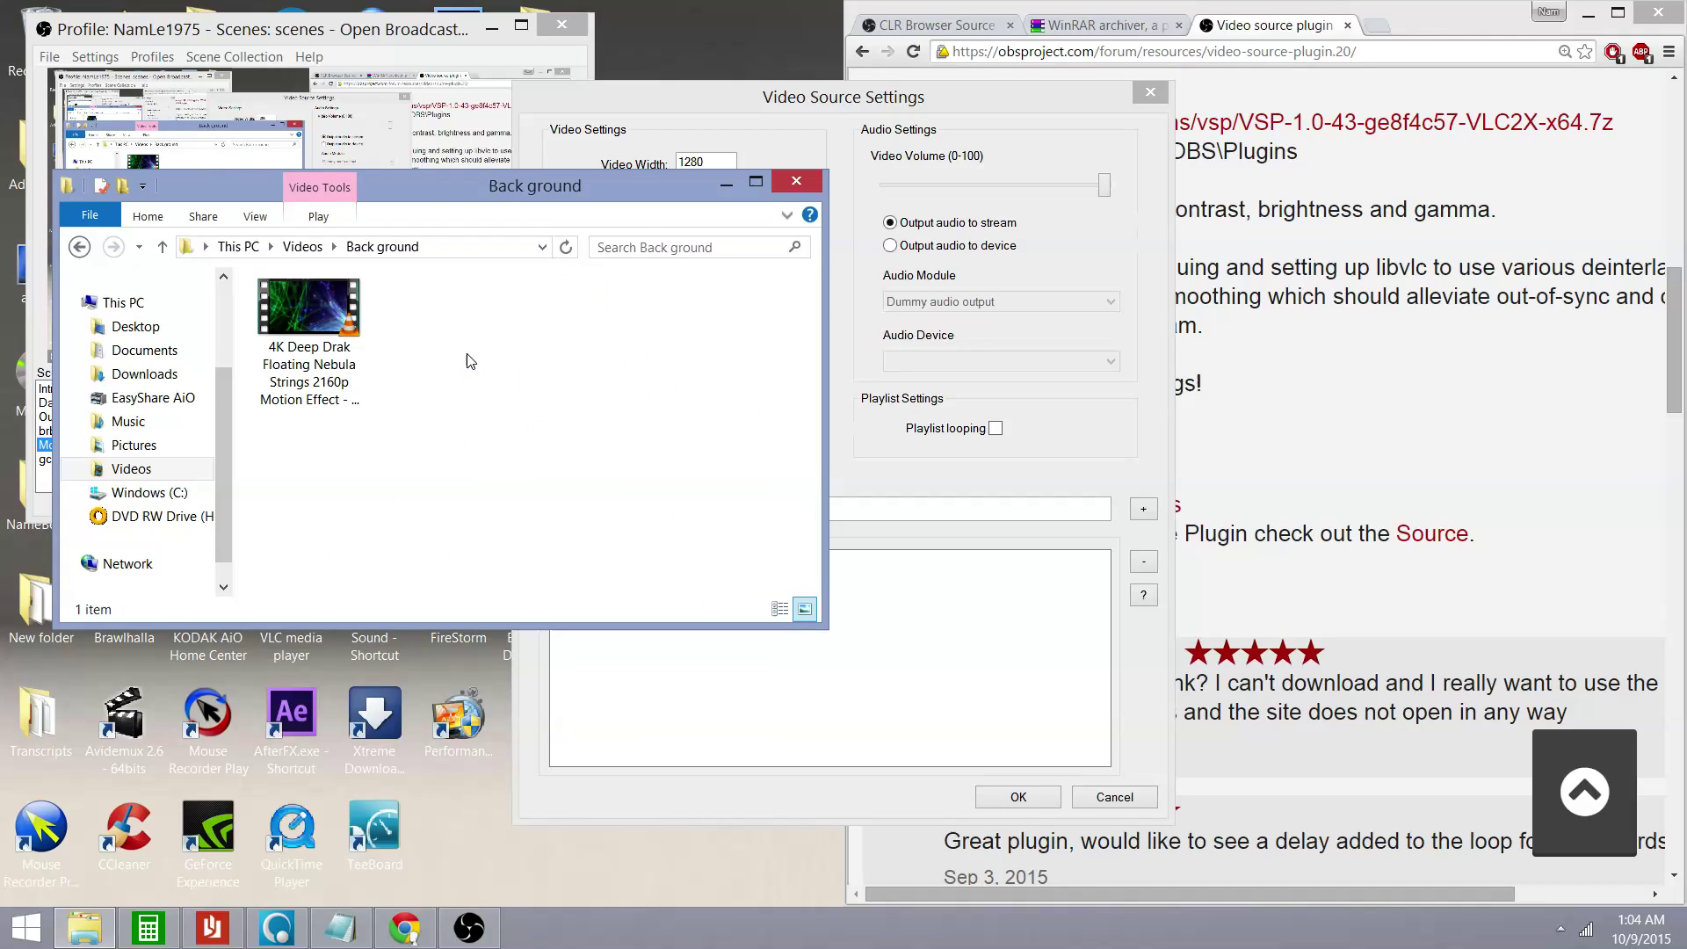
left_click(327, 345)
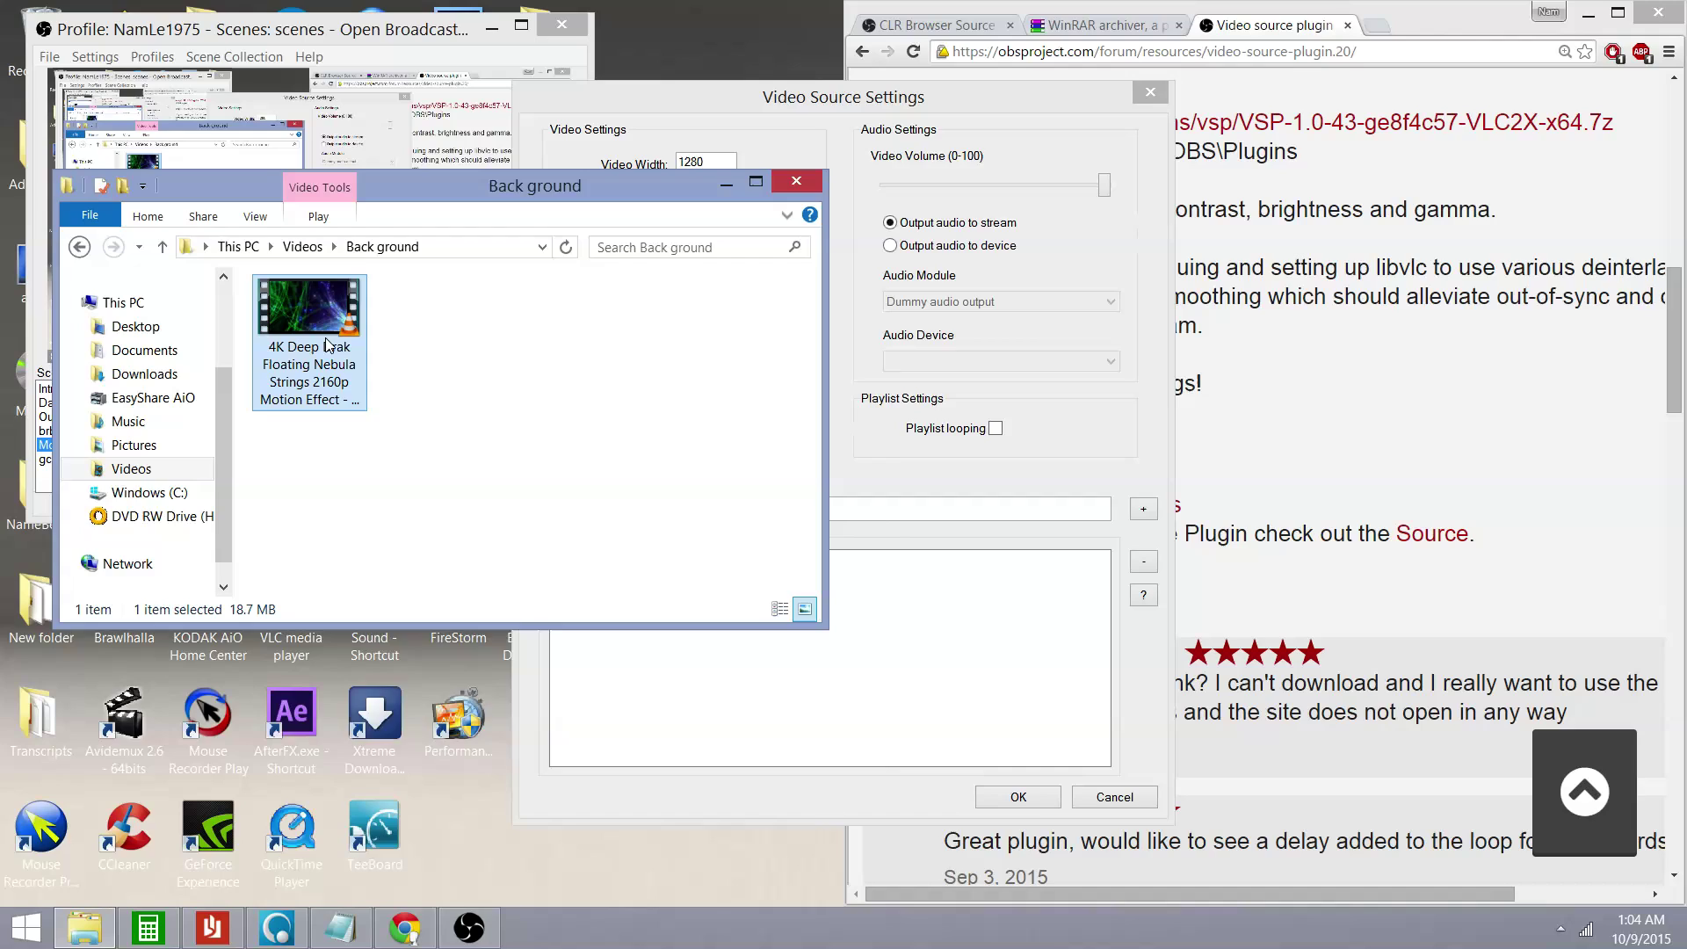
right_click(327, 345)
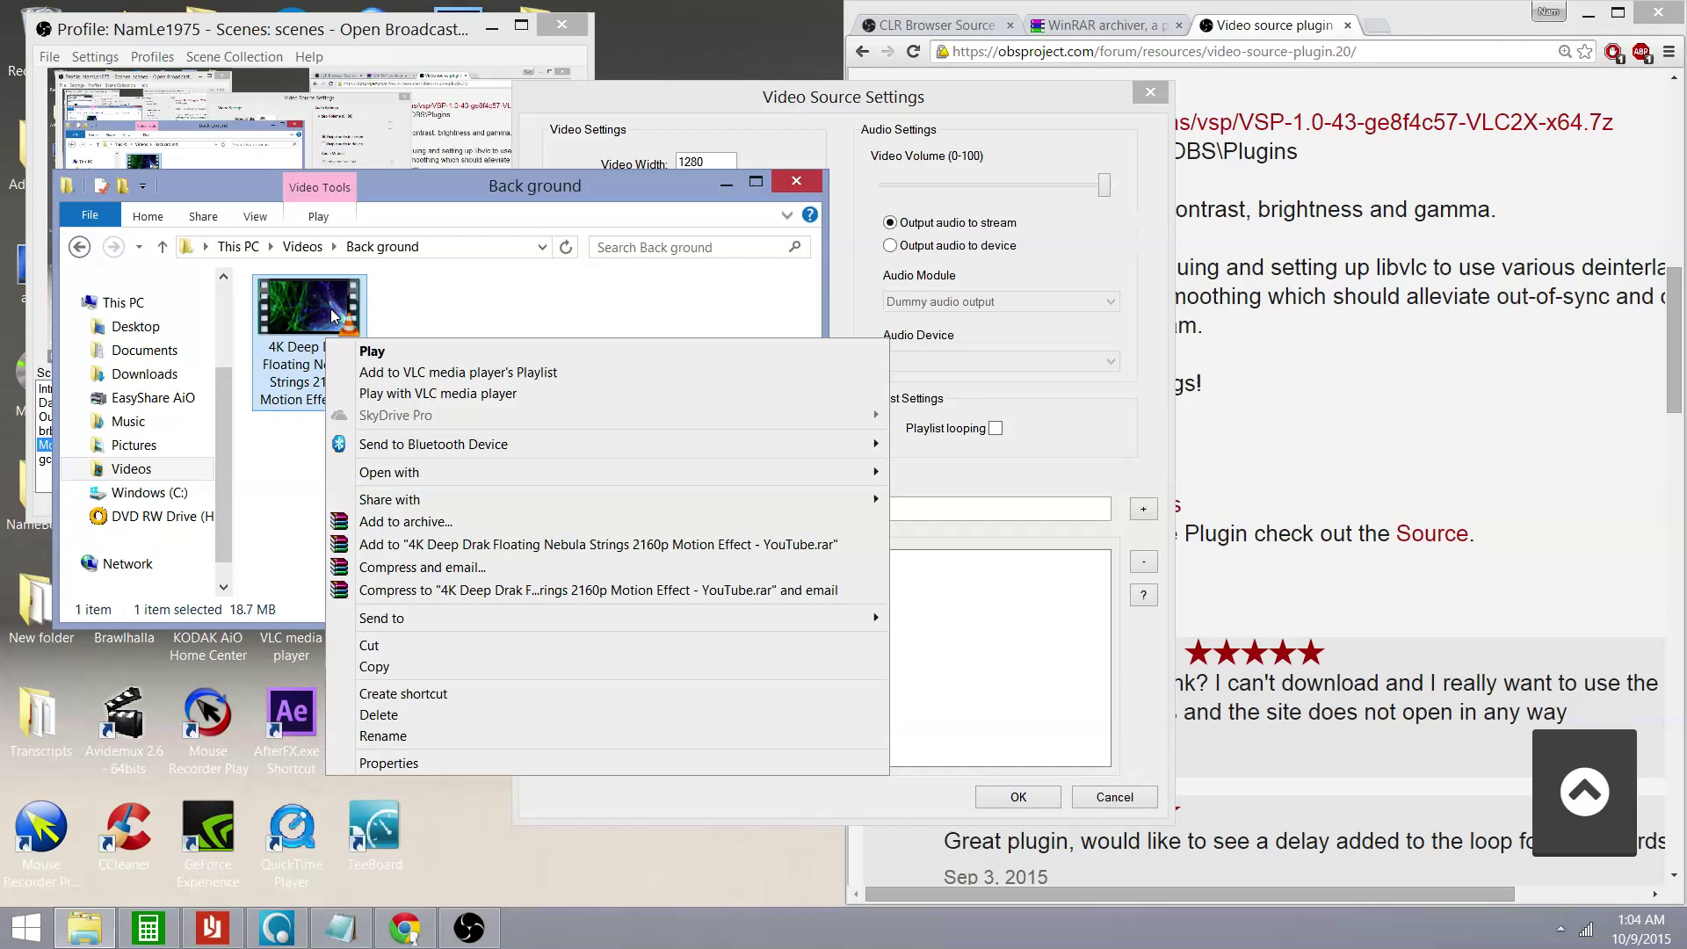
left_click(81, 248)
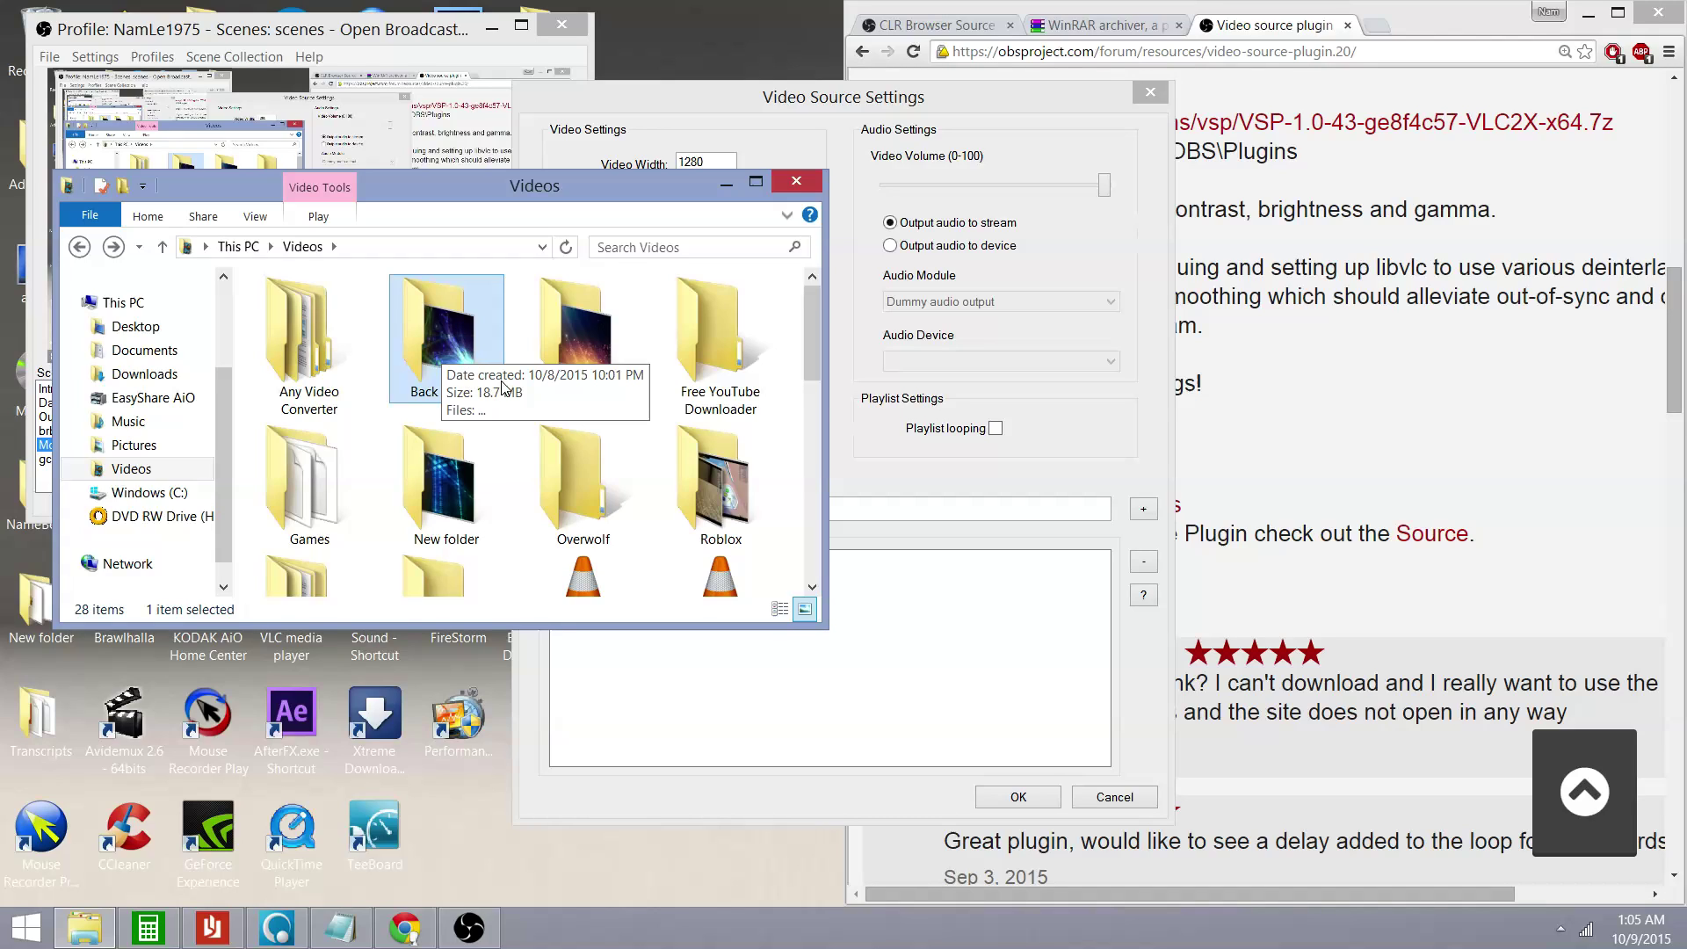
scroll(535, 446, "down", 5)
- Create a new folder in Videos with New > Folder and name it BG1
right_click(526, 574)
right_click(534, 448)
mouse_move(594, 678)
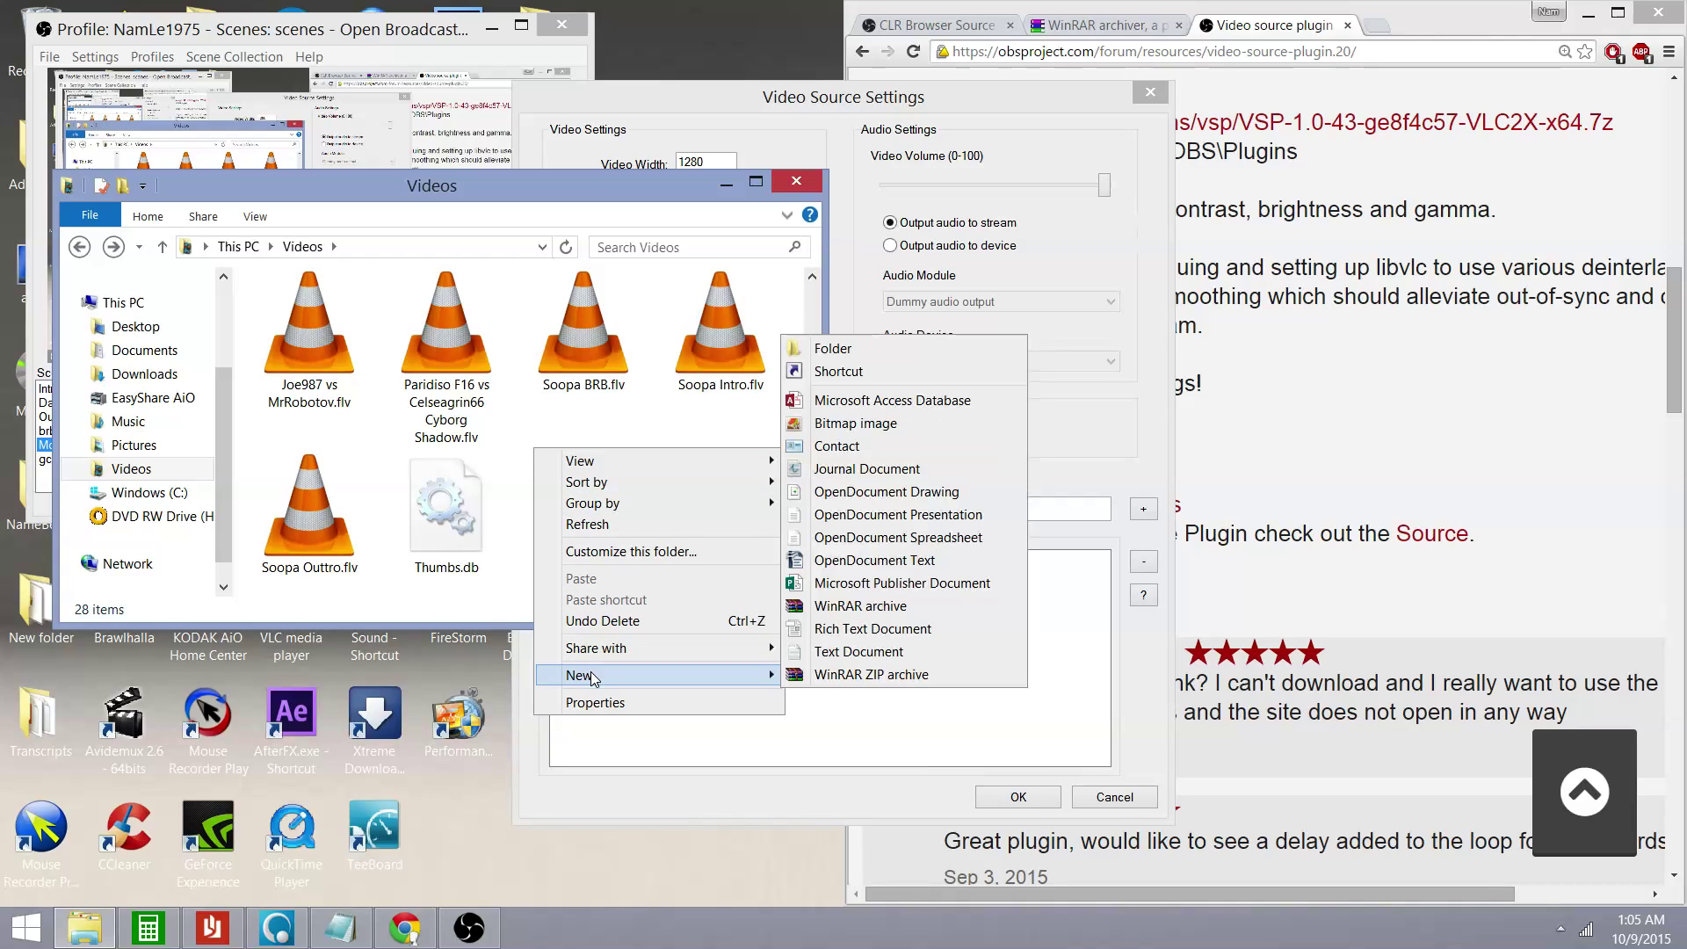
left_click(873, 347)
key("BackSpace")
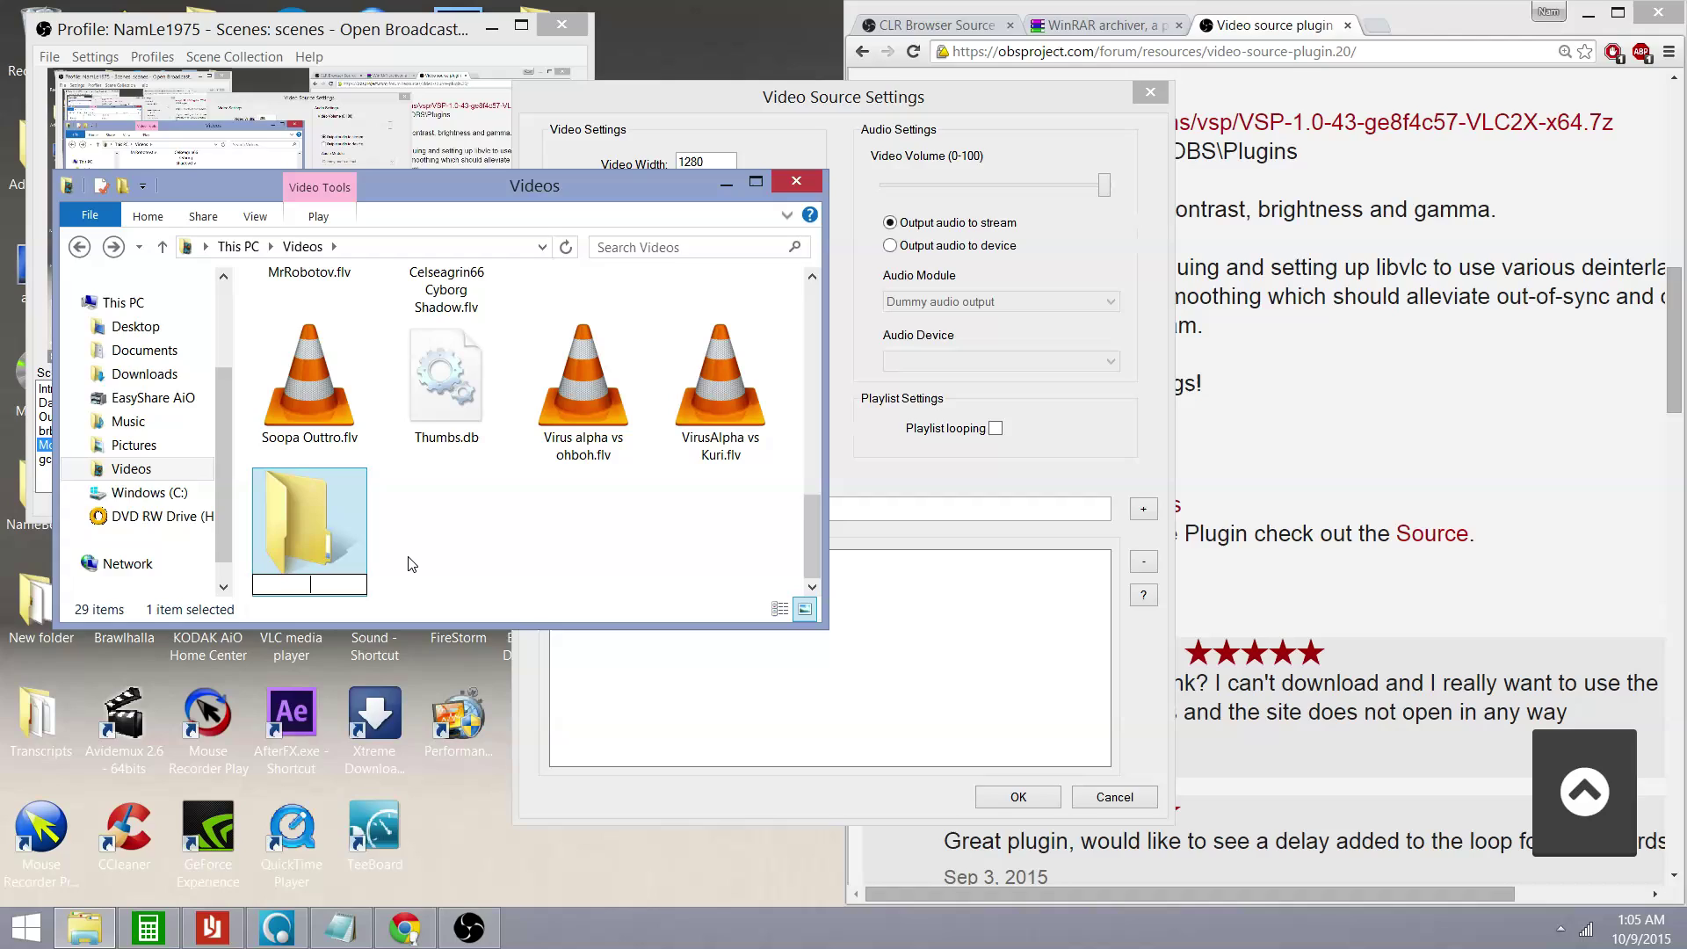
type("back groun")
key("BackSpace")
key("BackSpace")
key("BackSpace")
key("BackSpace")
key("BackSpace")
key("BackSpace")
key("BackSpace")
key("BackSpace")
key("BackSpace")
key("BackSpace")
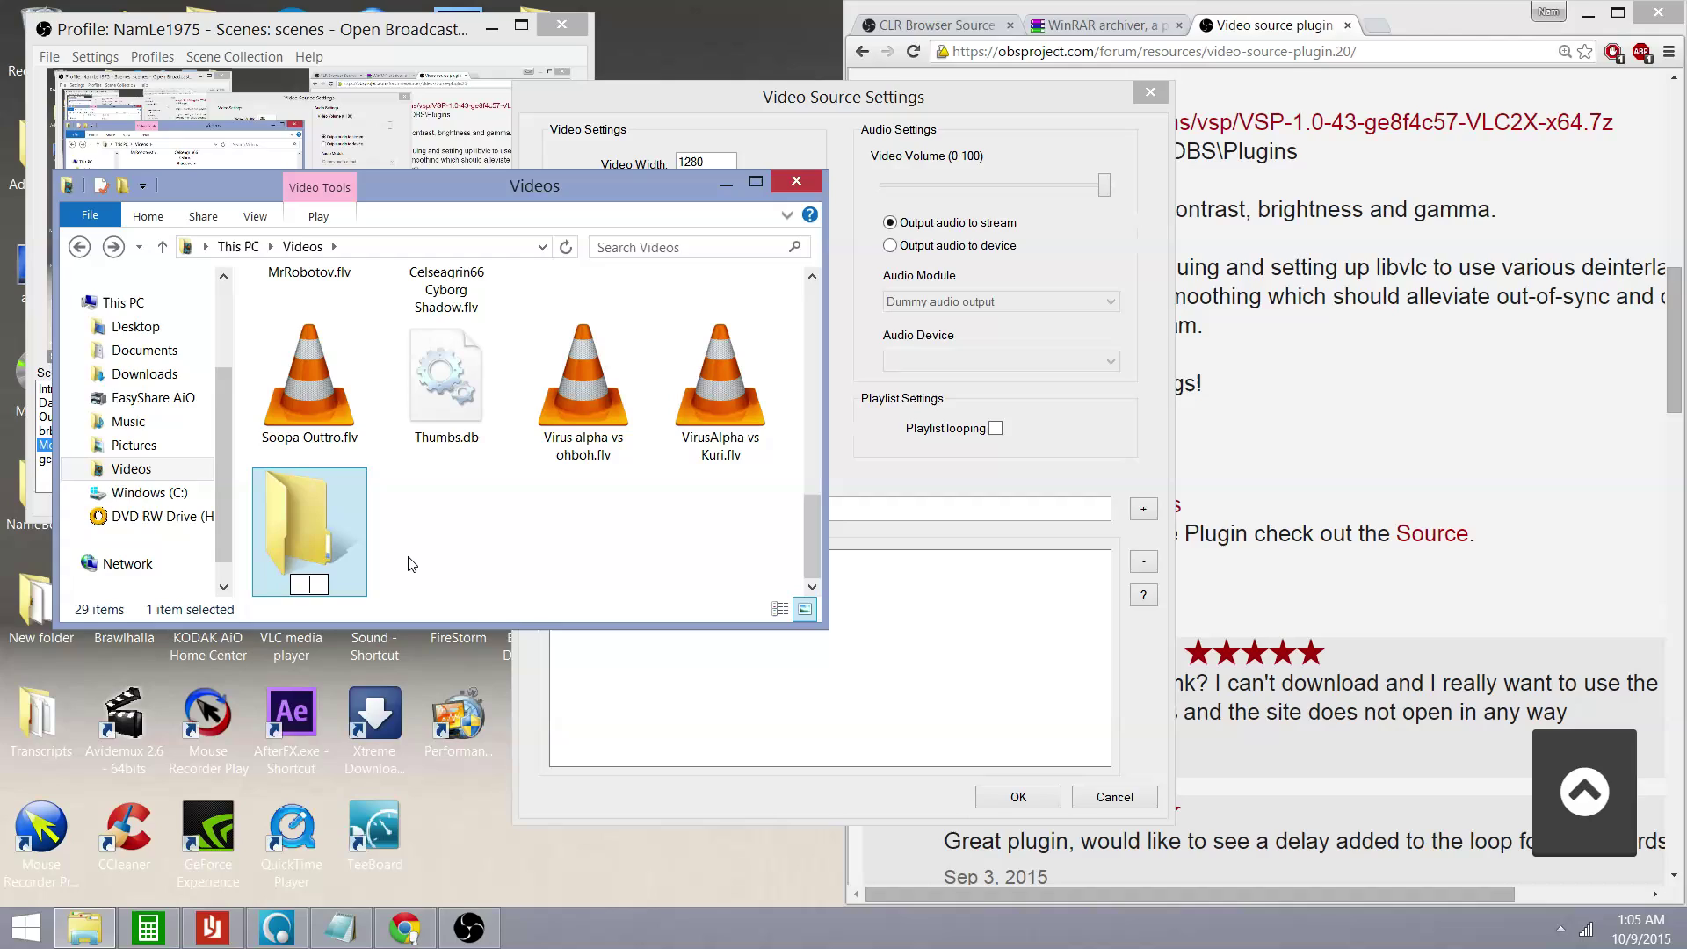
type("BG1")
key("Return")
scroll(413, 558, "up", 6)
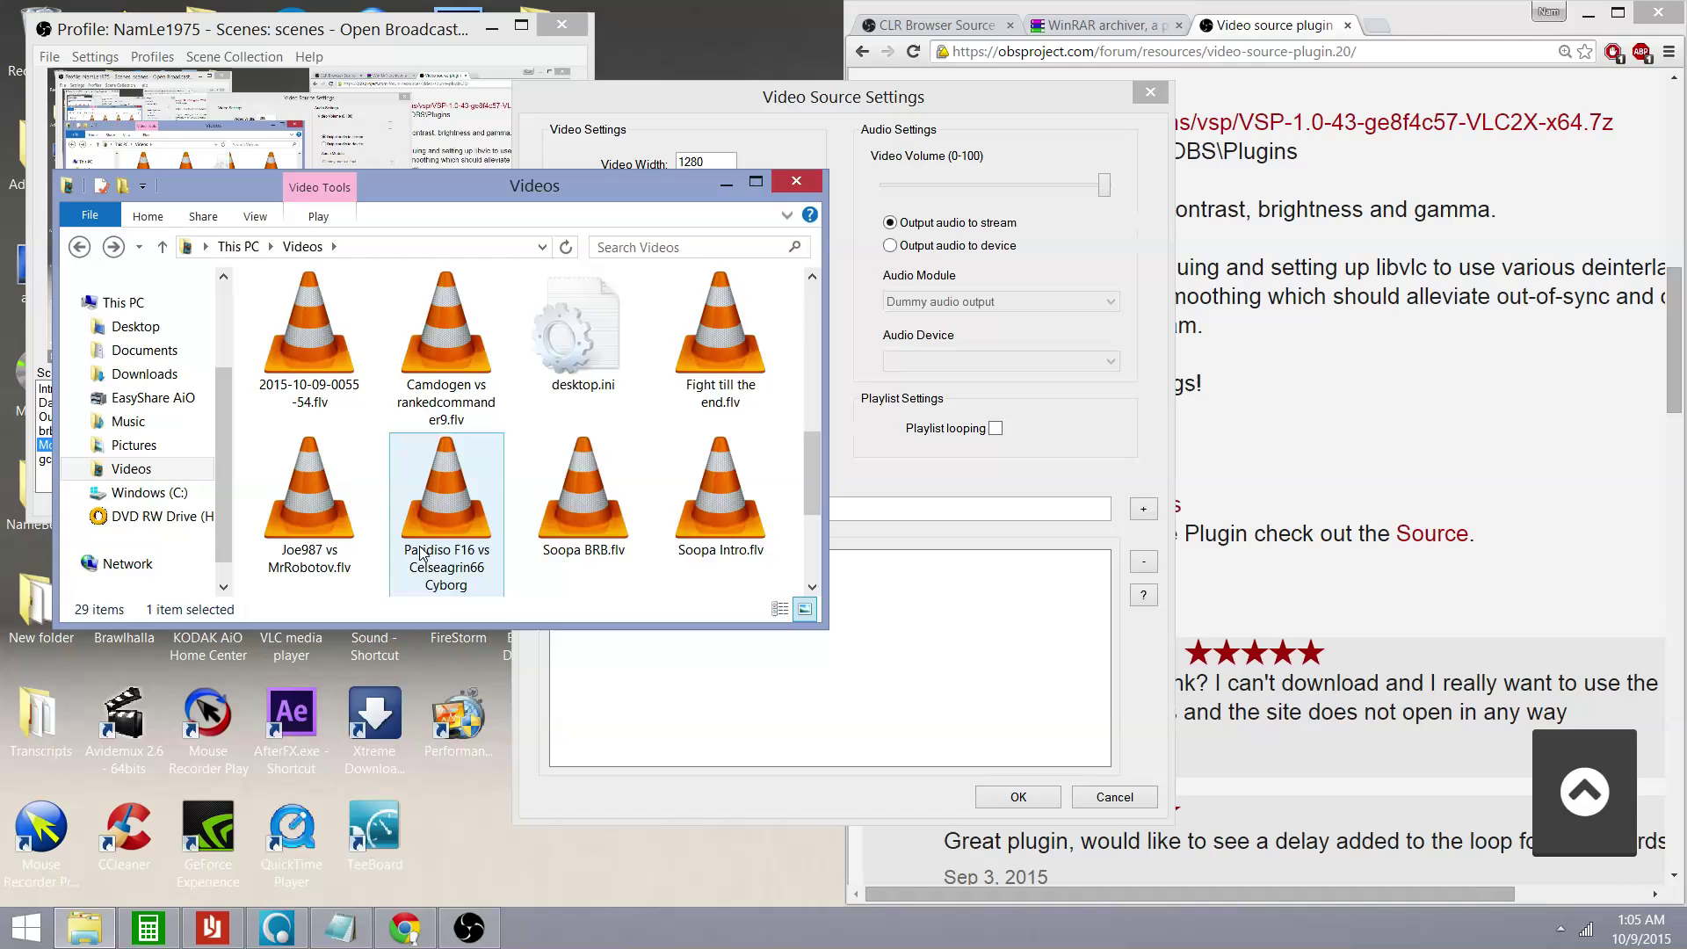
- Cut the 4K Deep Drak Floating Nebula video from the Back ground folder
left_click(439, 340)
double_click(440, 340)
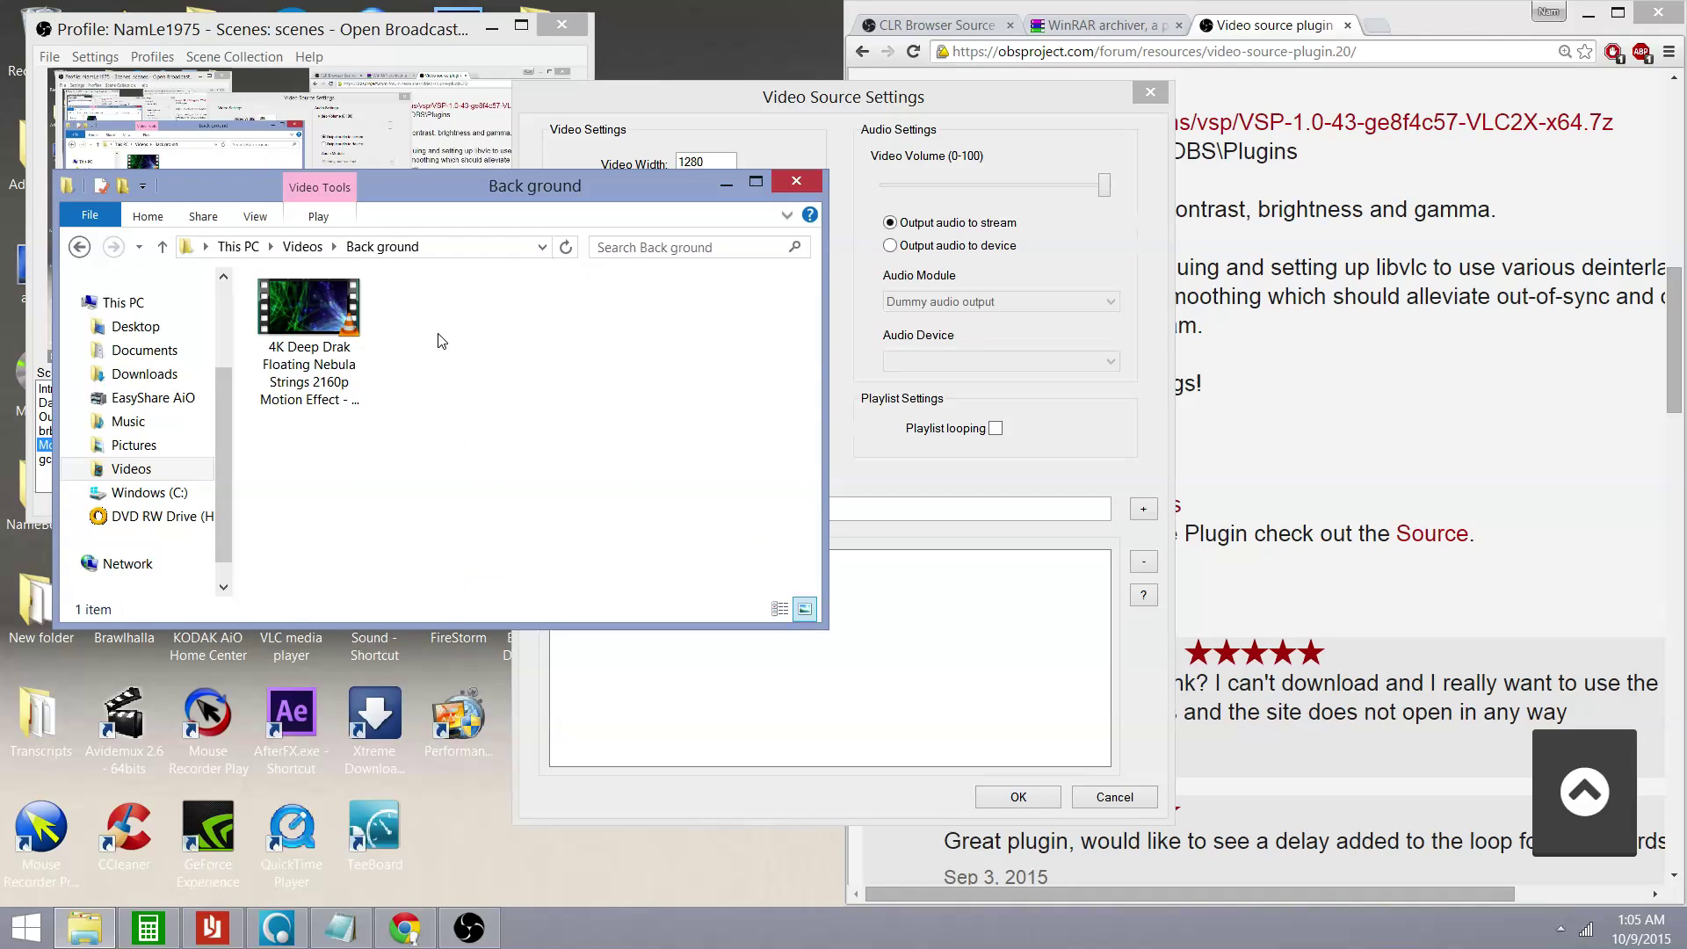
right_click(340, 326)
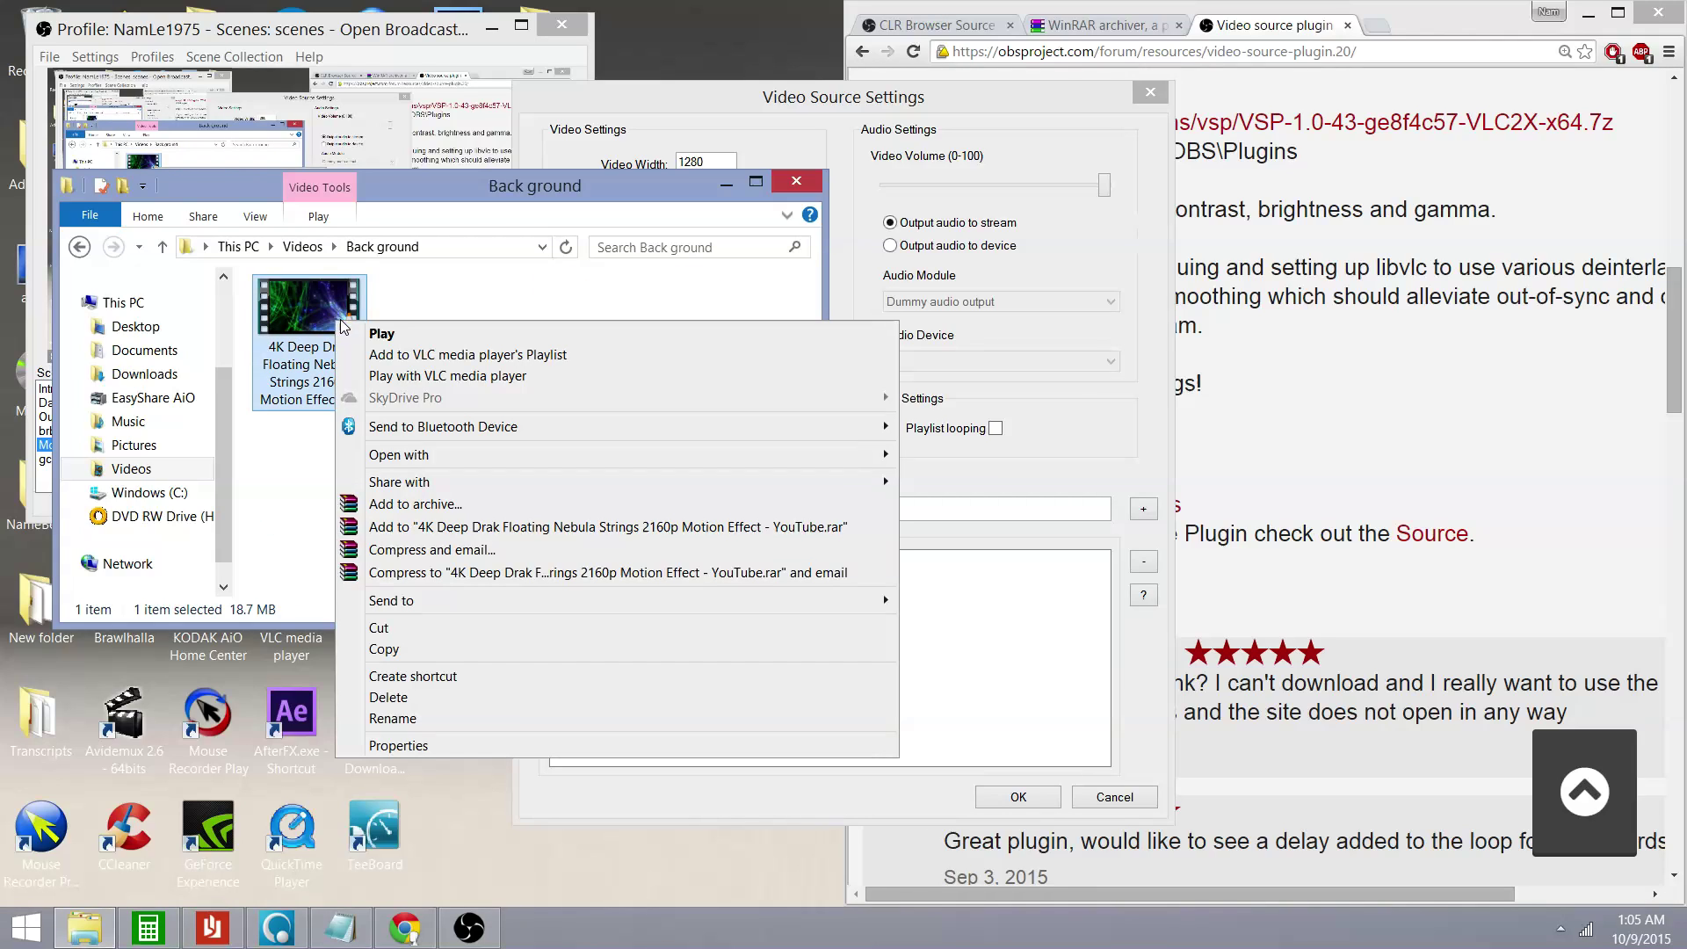
left_click(417, 627)
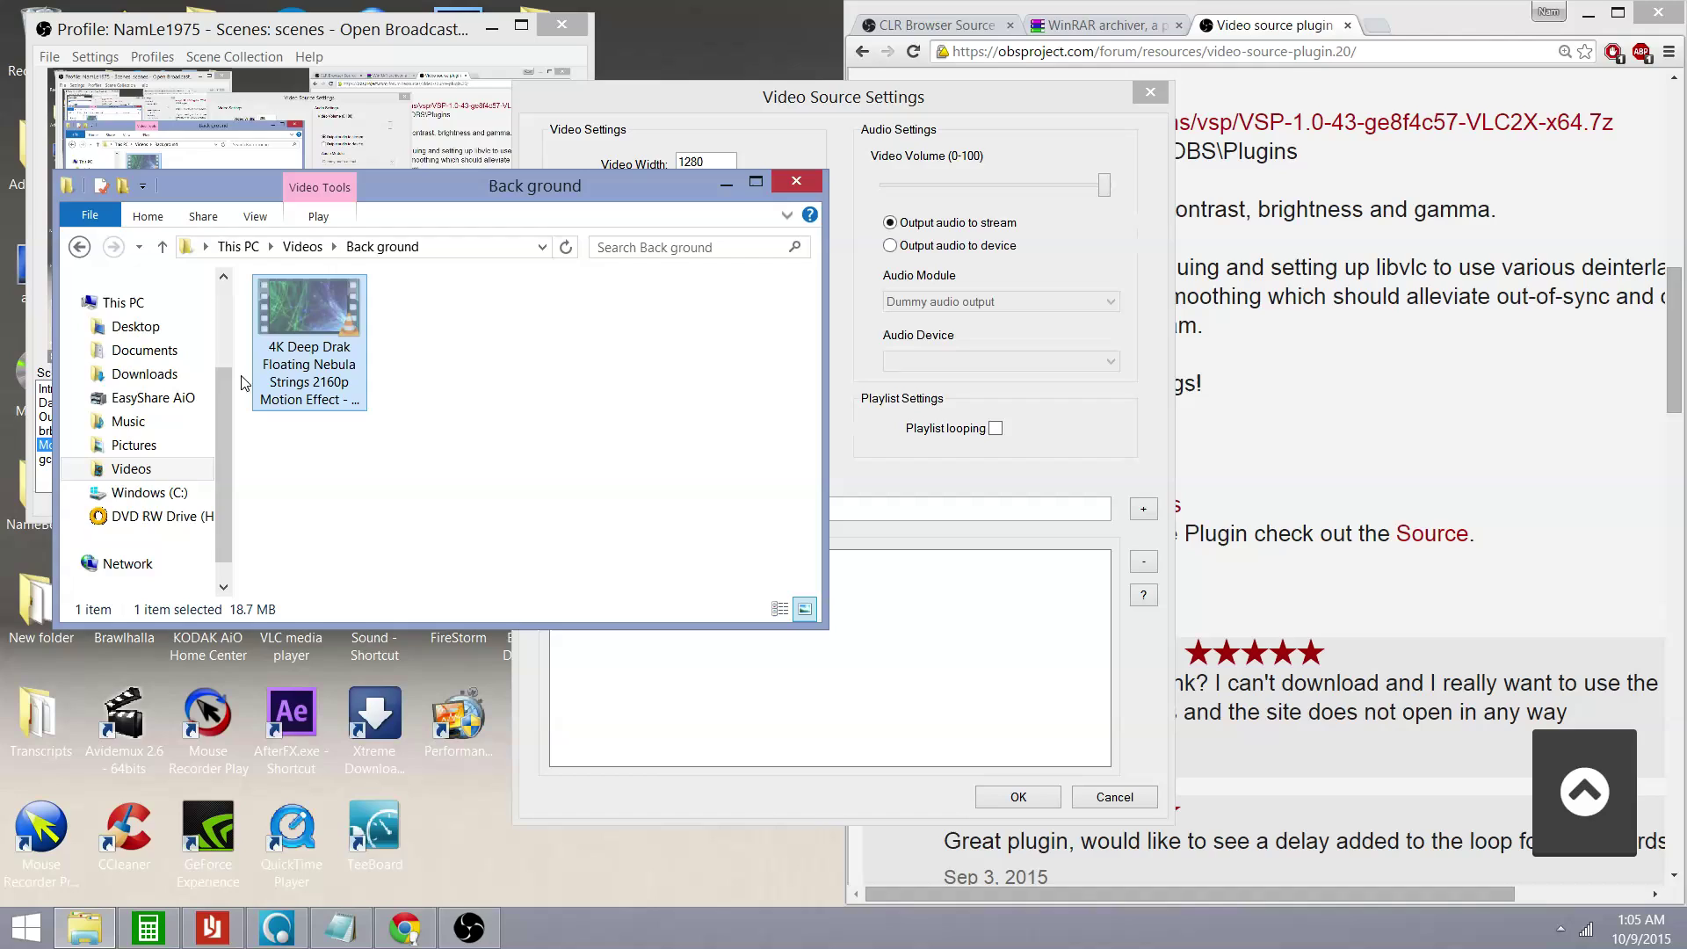
- Paste the nebula video into the BG1 folder and return to Videos
left_click(80, 247)
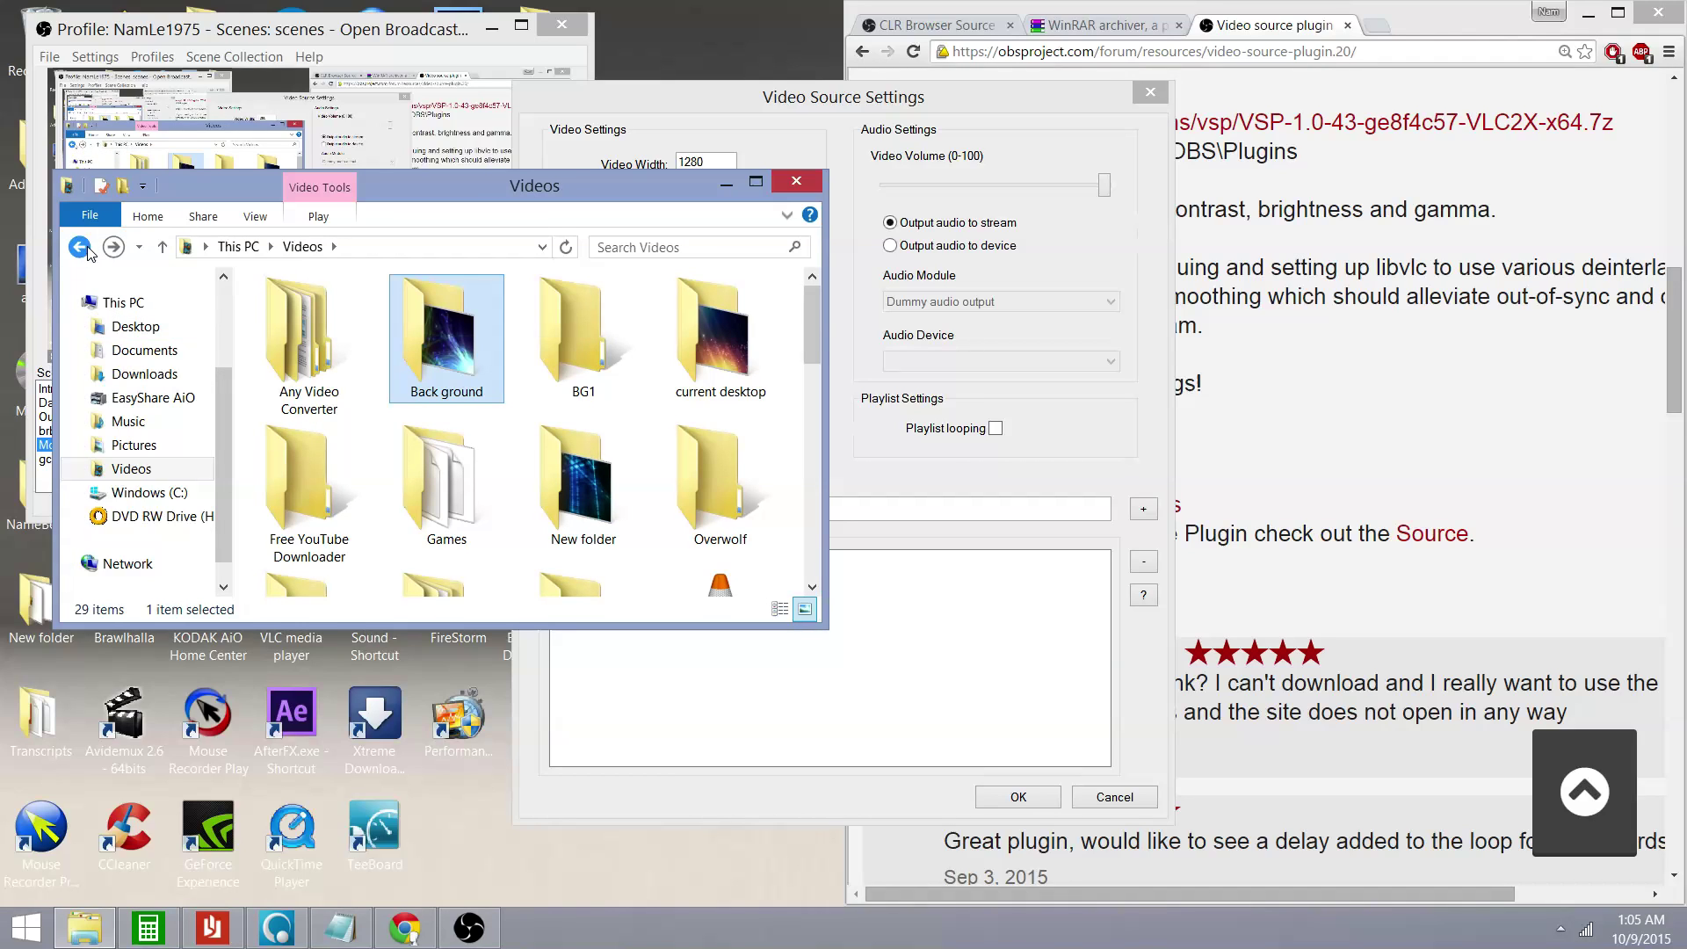
scroll(520, 492, "down", 10)
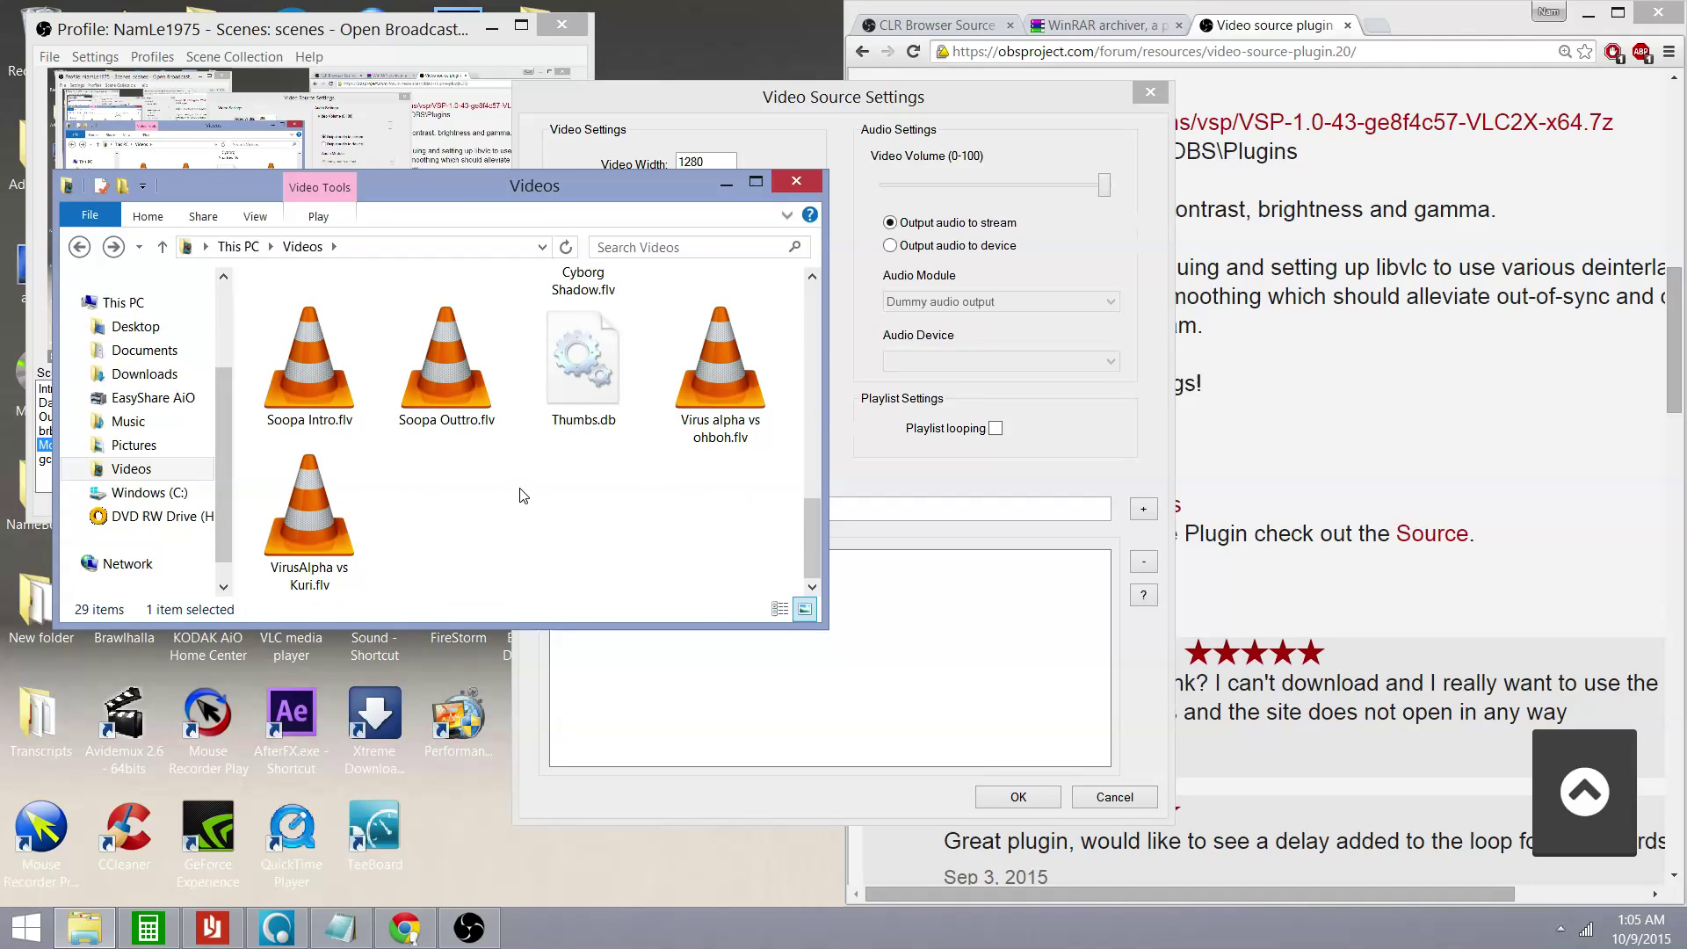
scroll(521, 498, "up", 10)
double_click(610, 315)
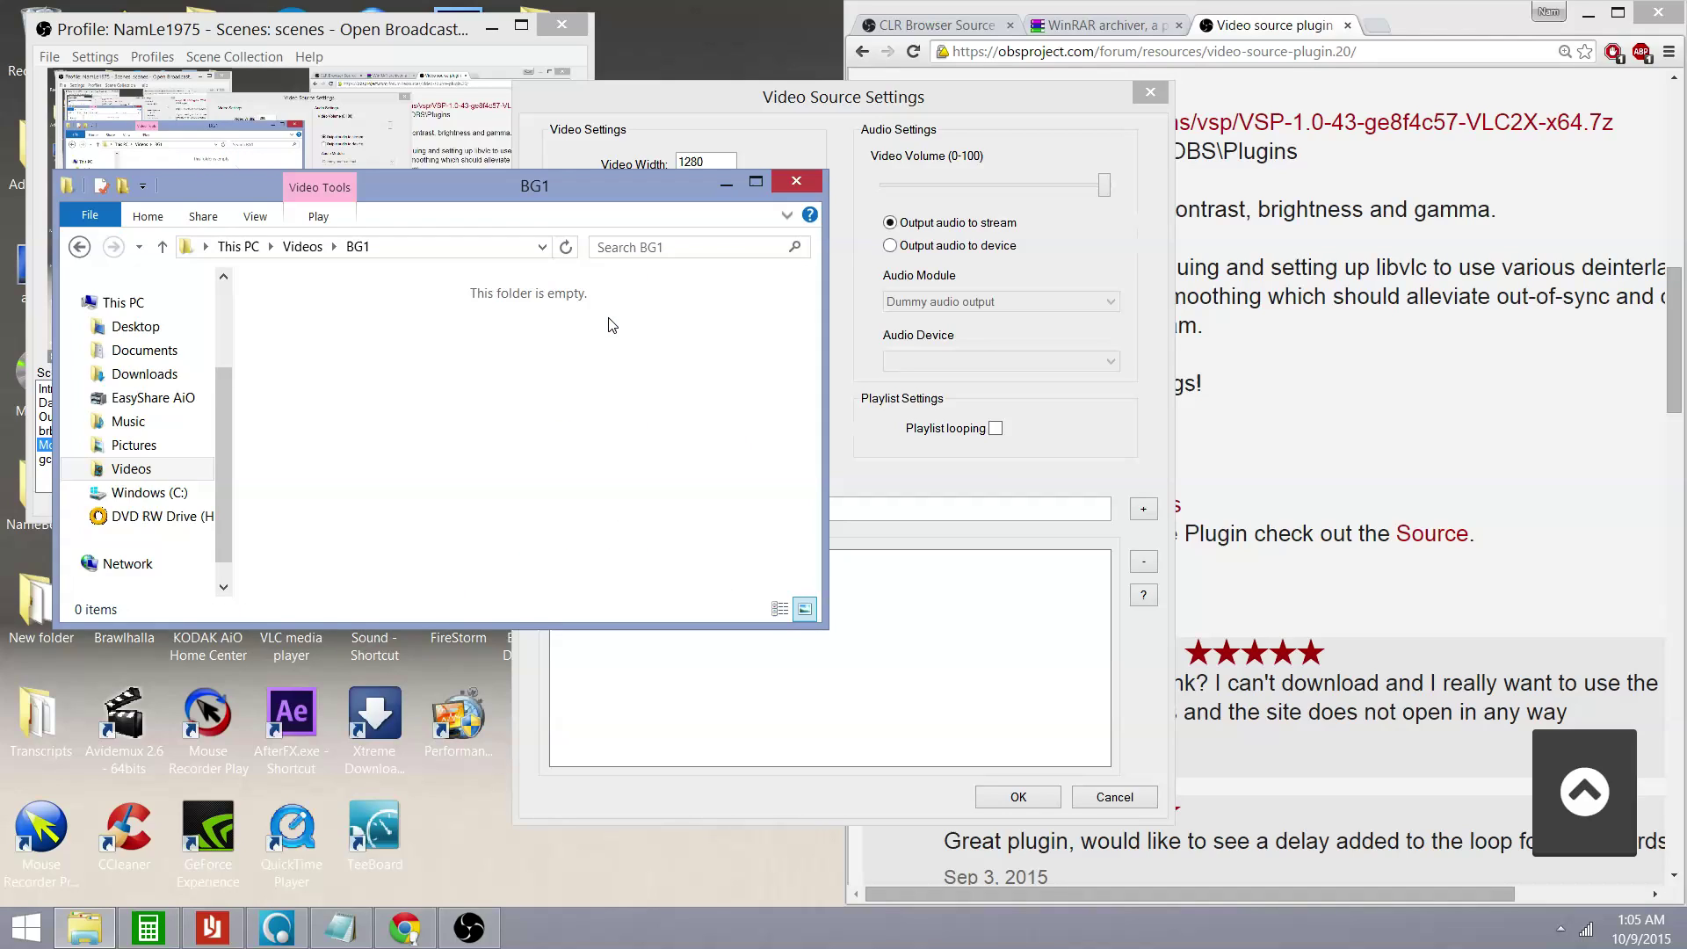
right_click(497, 369)
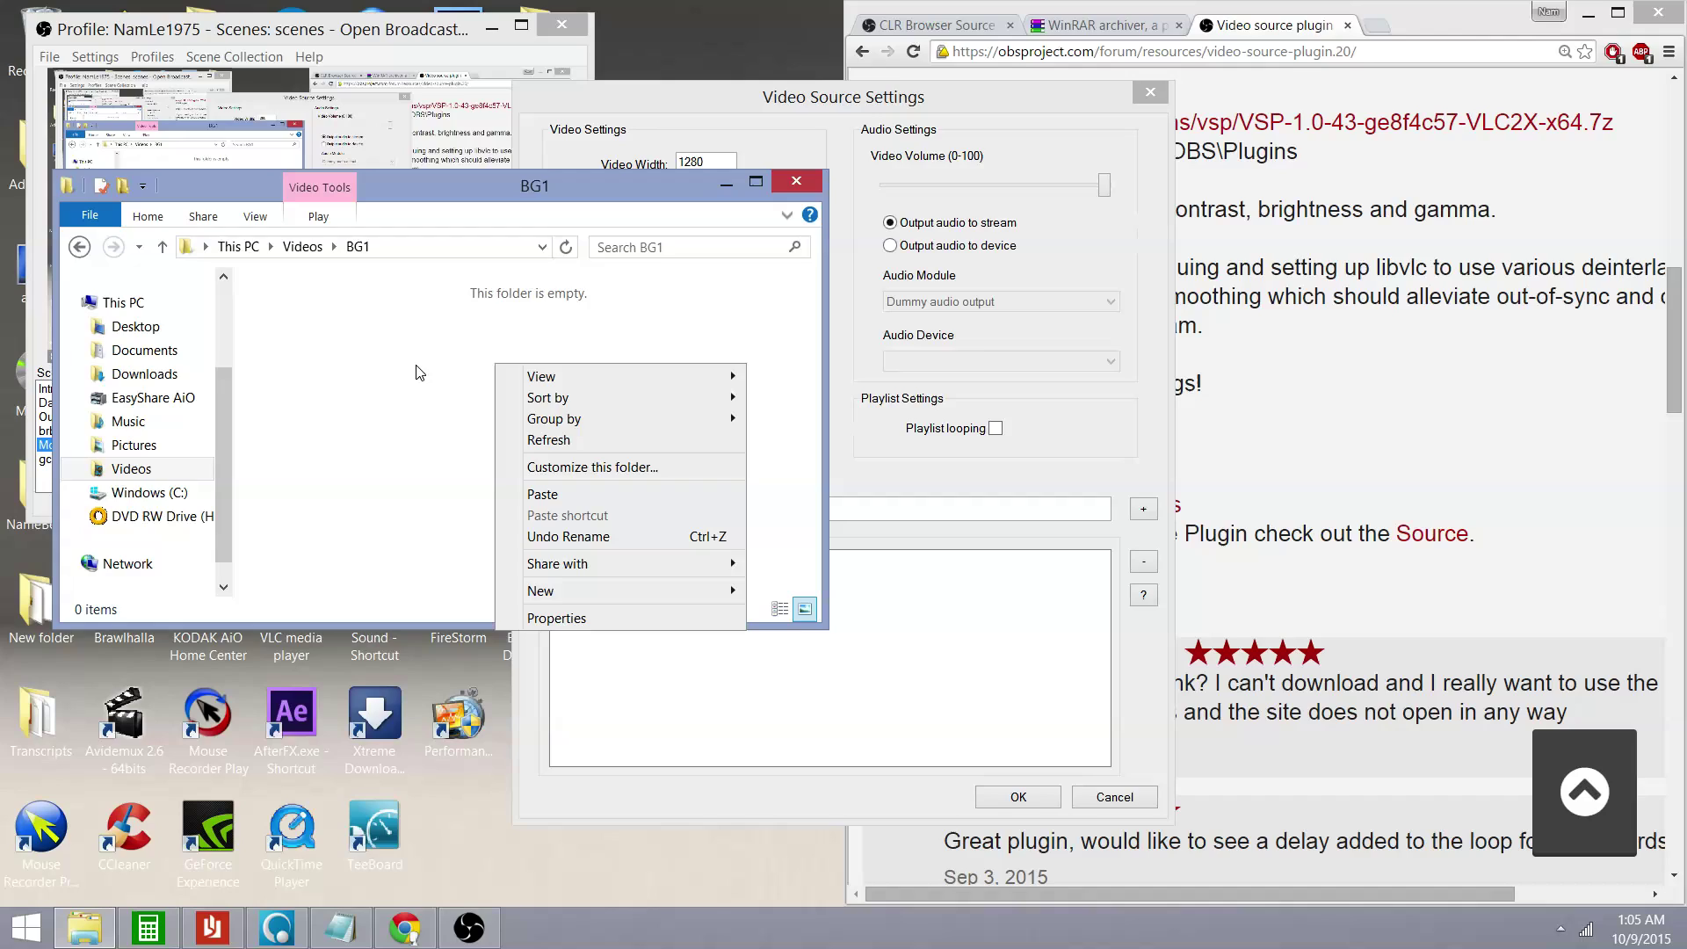
left_click(542, 495)
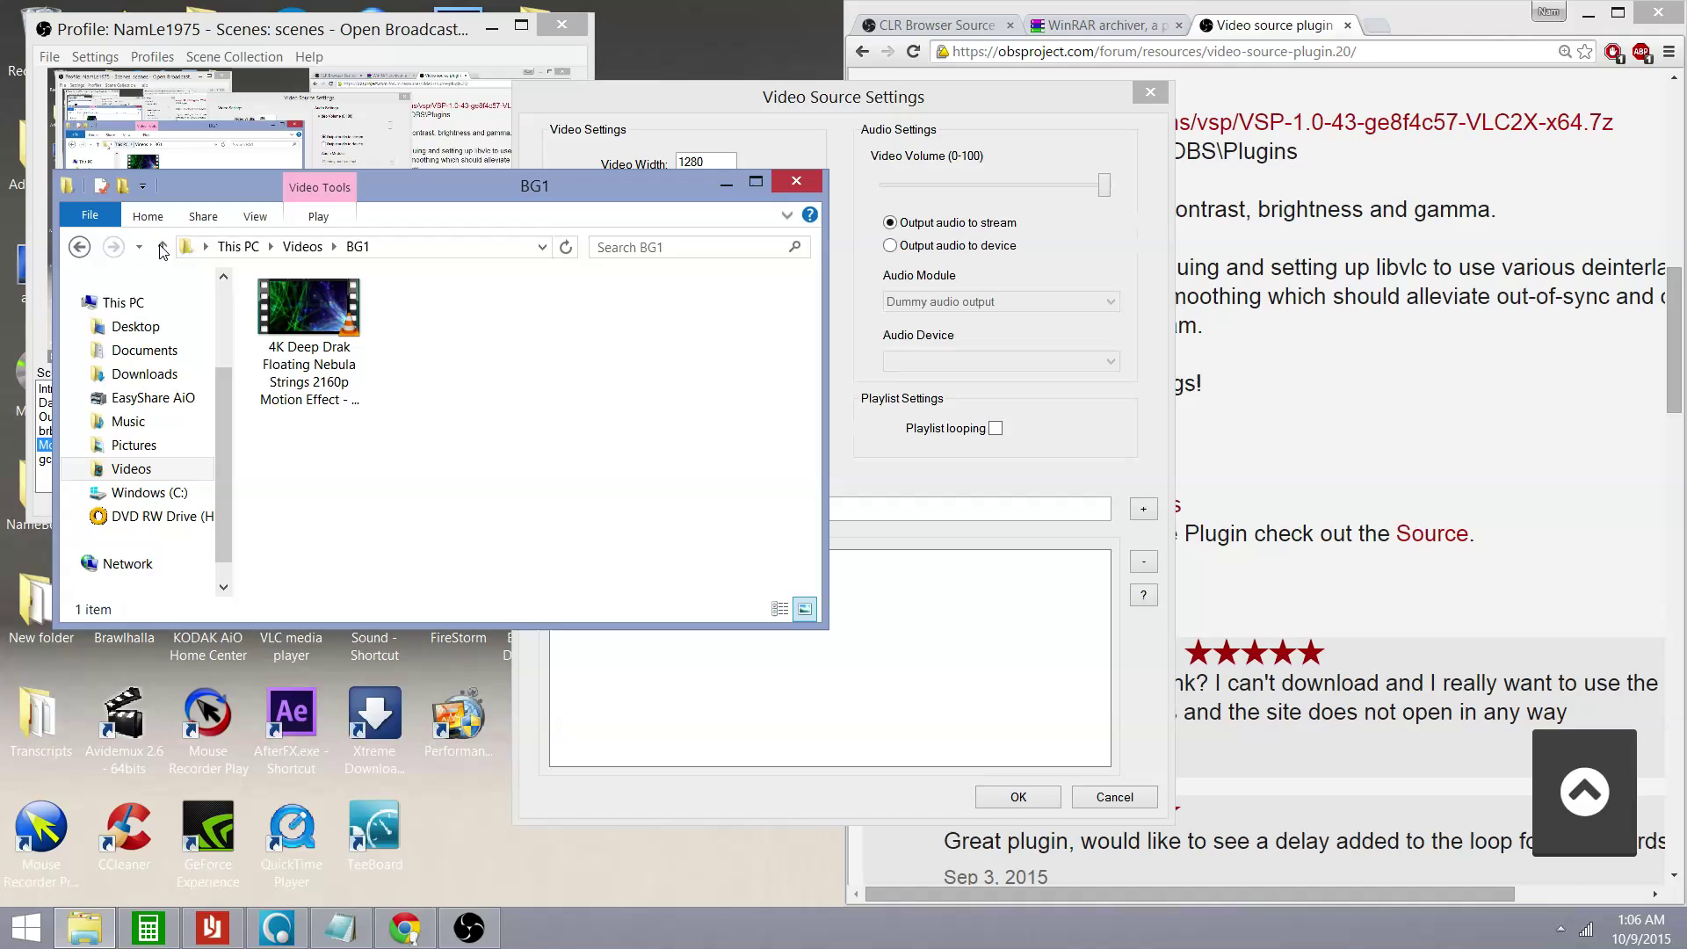
left_click(82, 247)
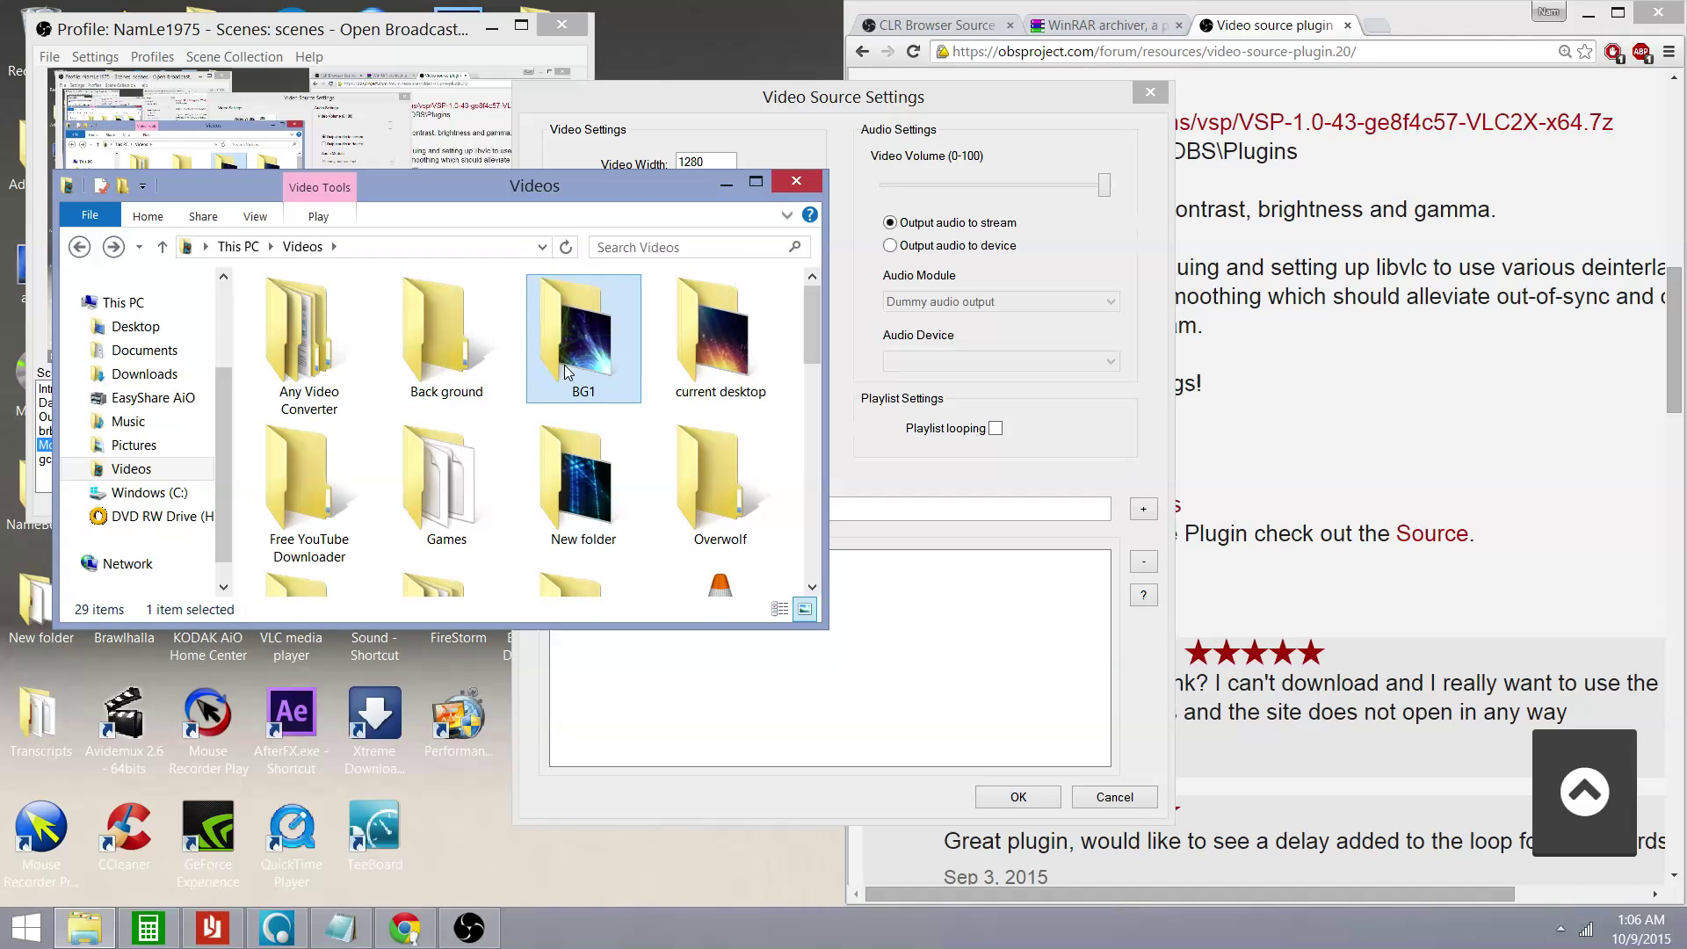
- Open the Properties of the nebula video inside the BG1 folder
left_click(949, 647)
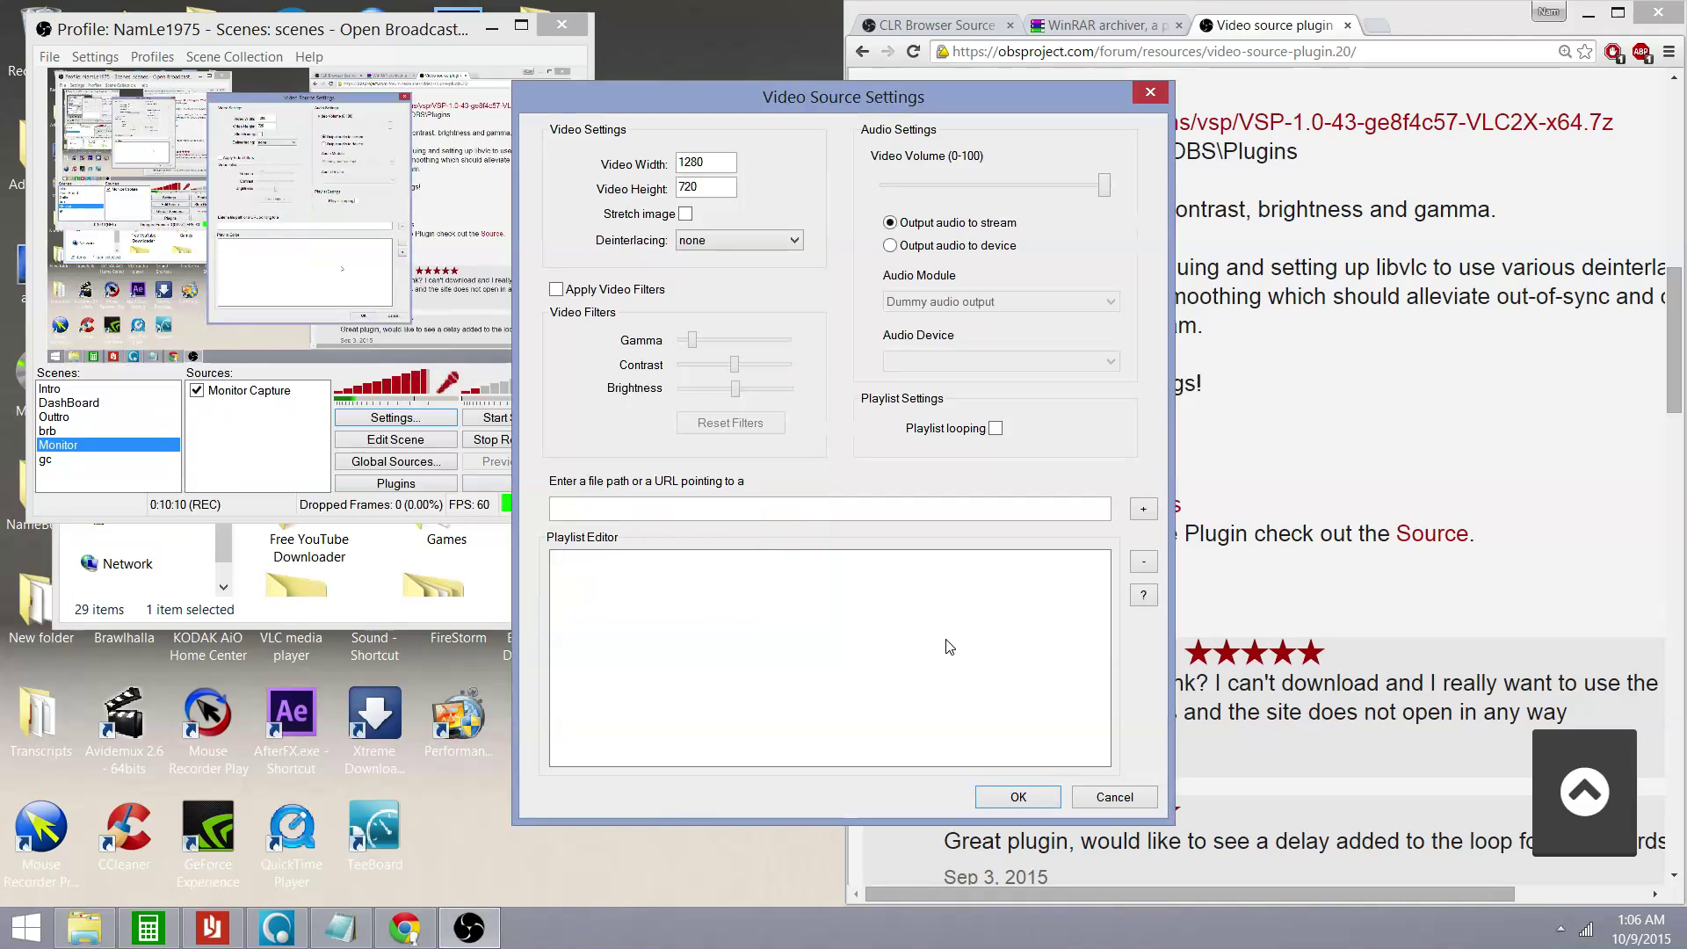
left_click(77, 938)
double_click(583, 334)
right_click(332, 325)
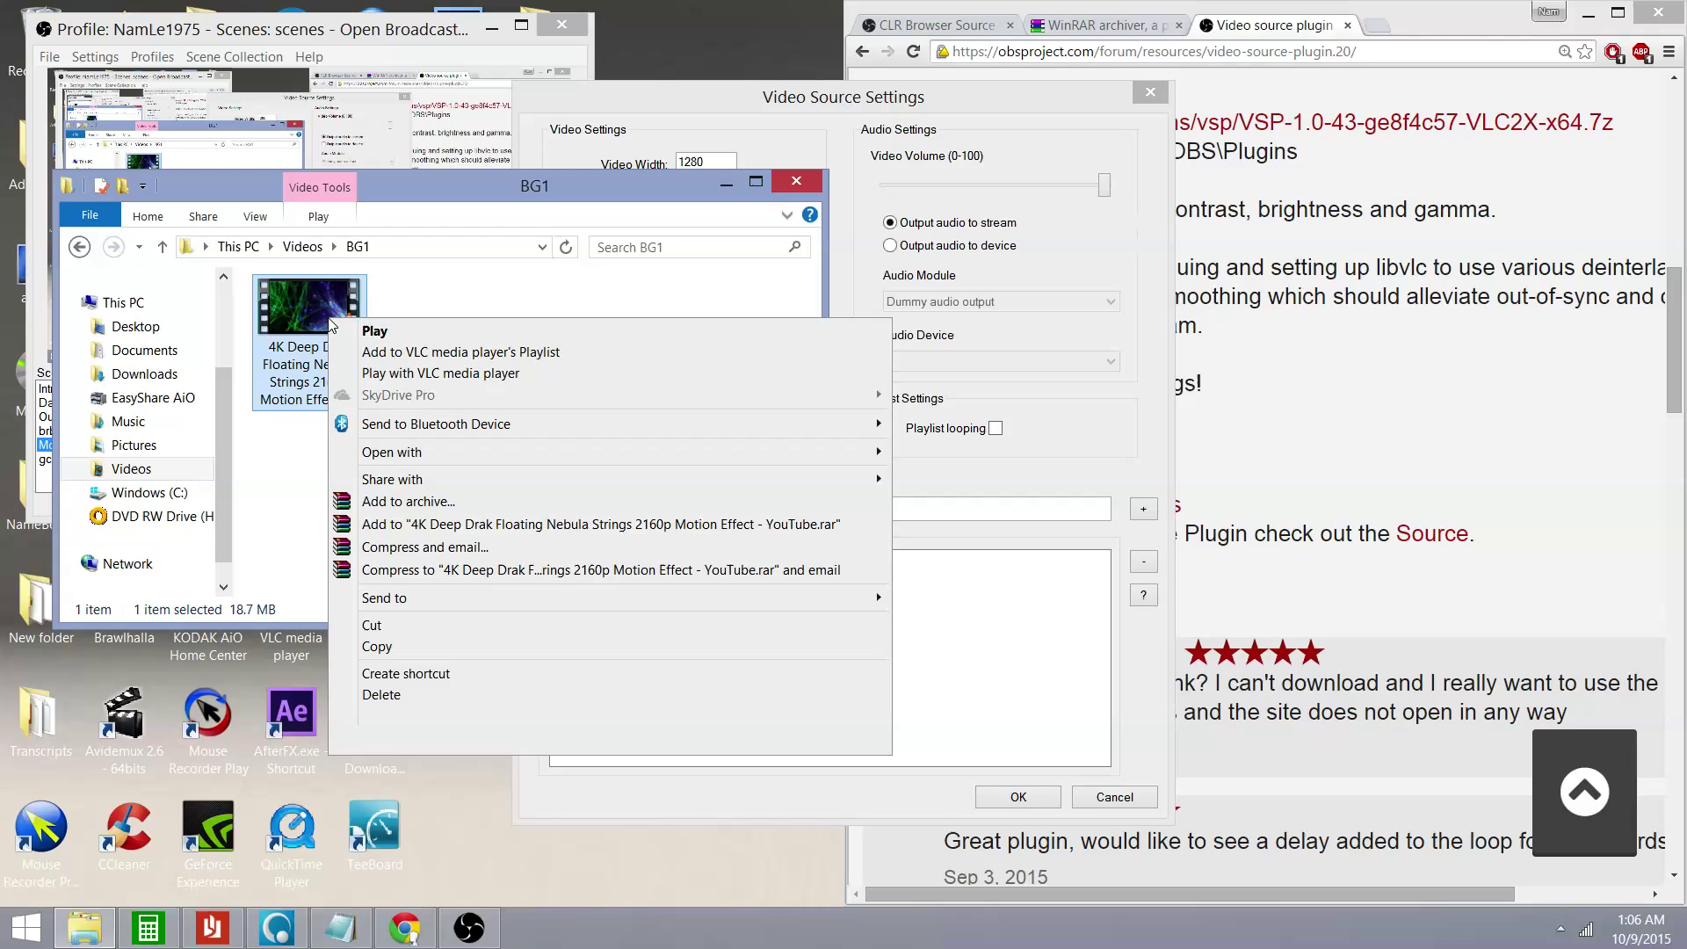
left_click(393, 742)
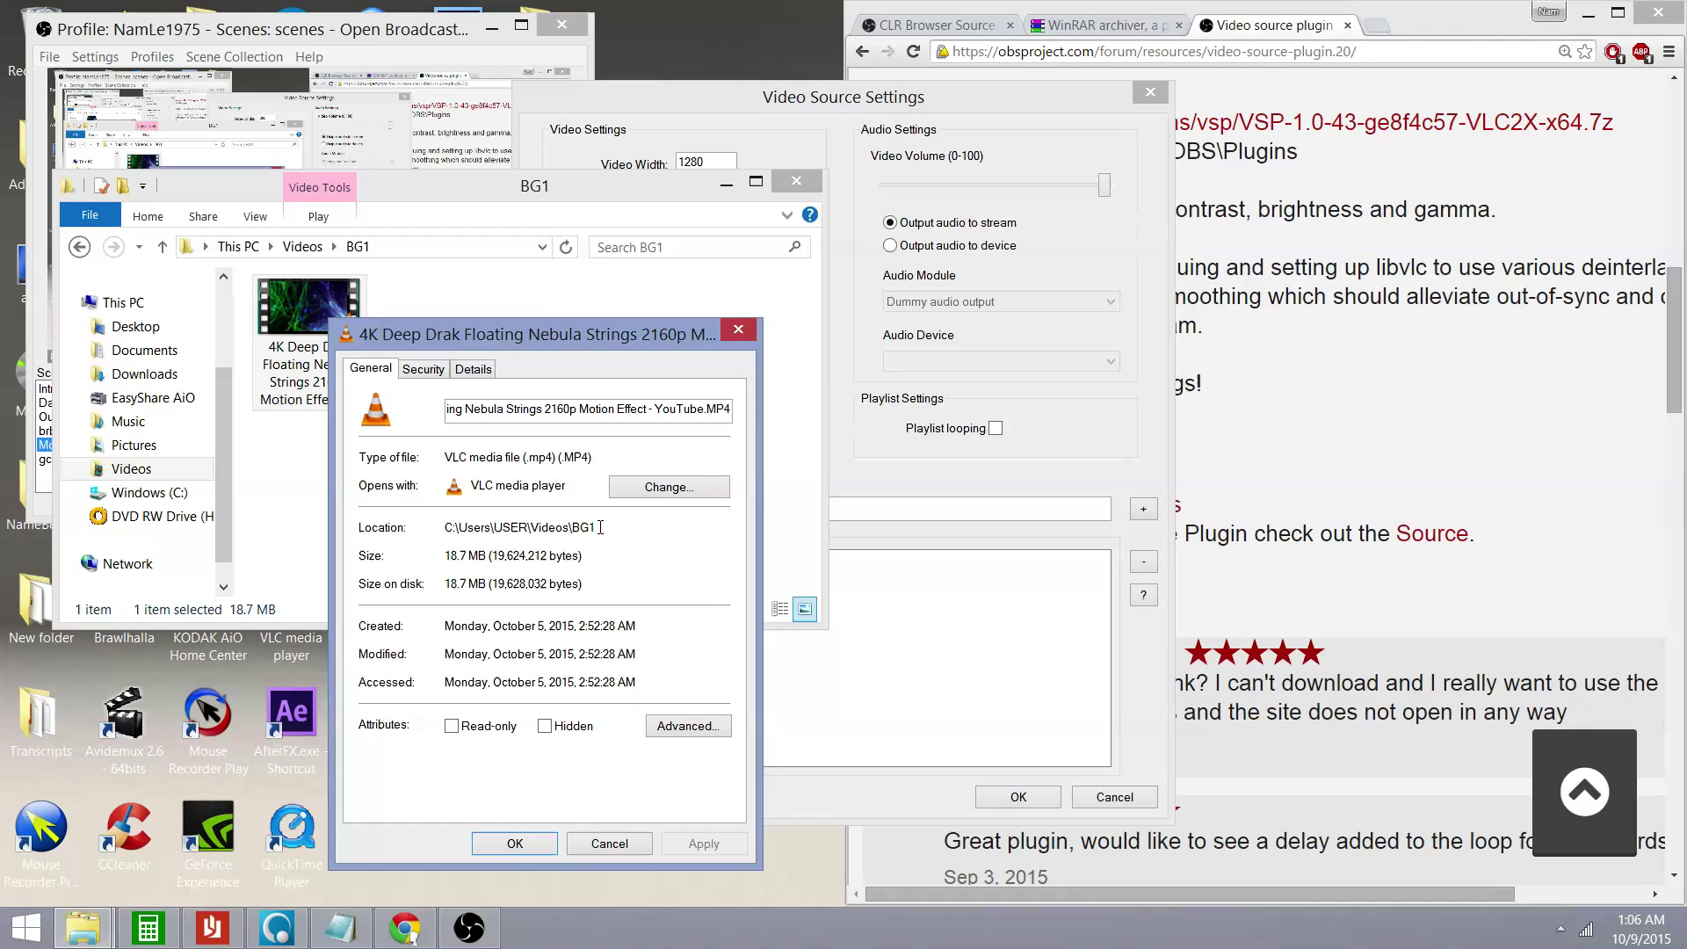
- Copy the file's Location path, then close Properties and the Explorer window
left_click_drag(601, 527, 433, 539)
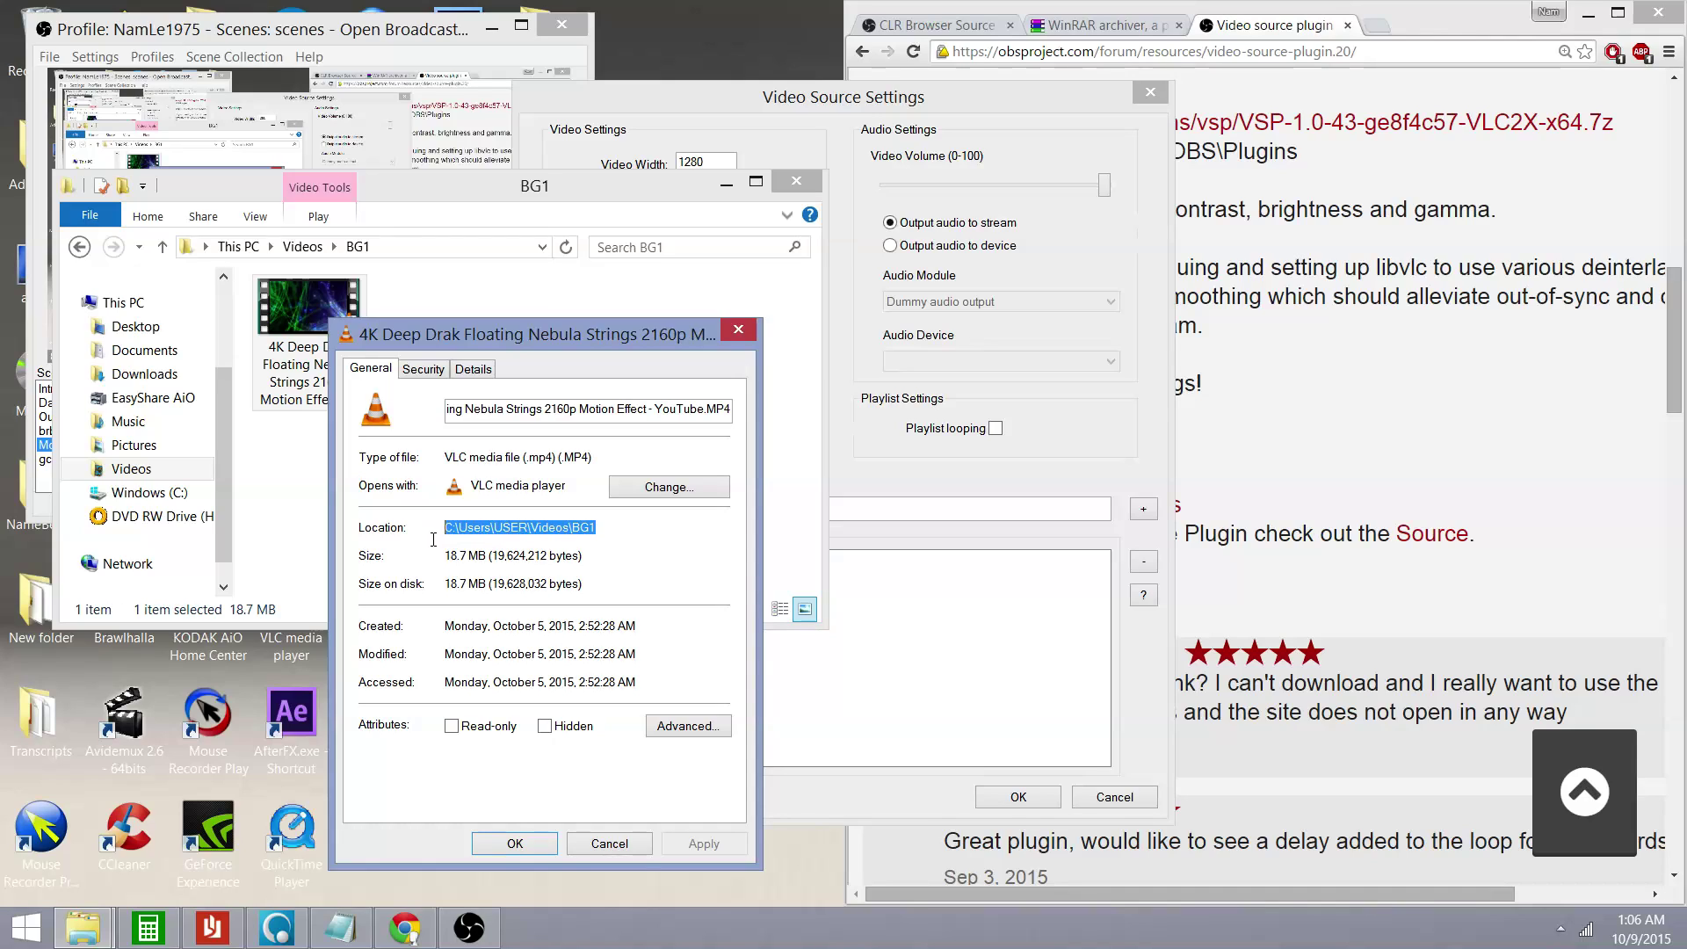
right_click(490, 528)
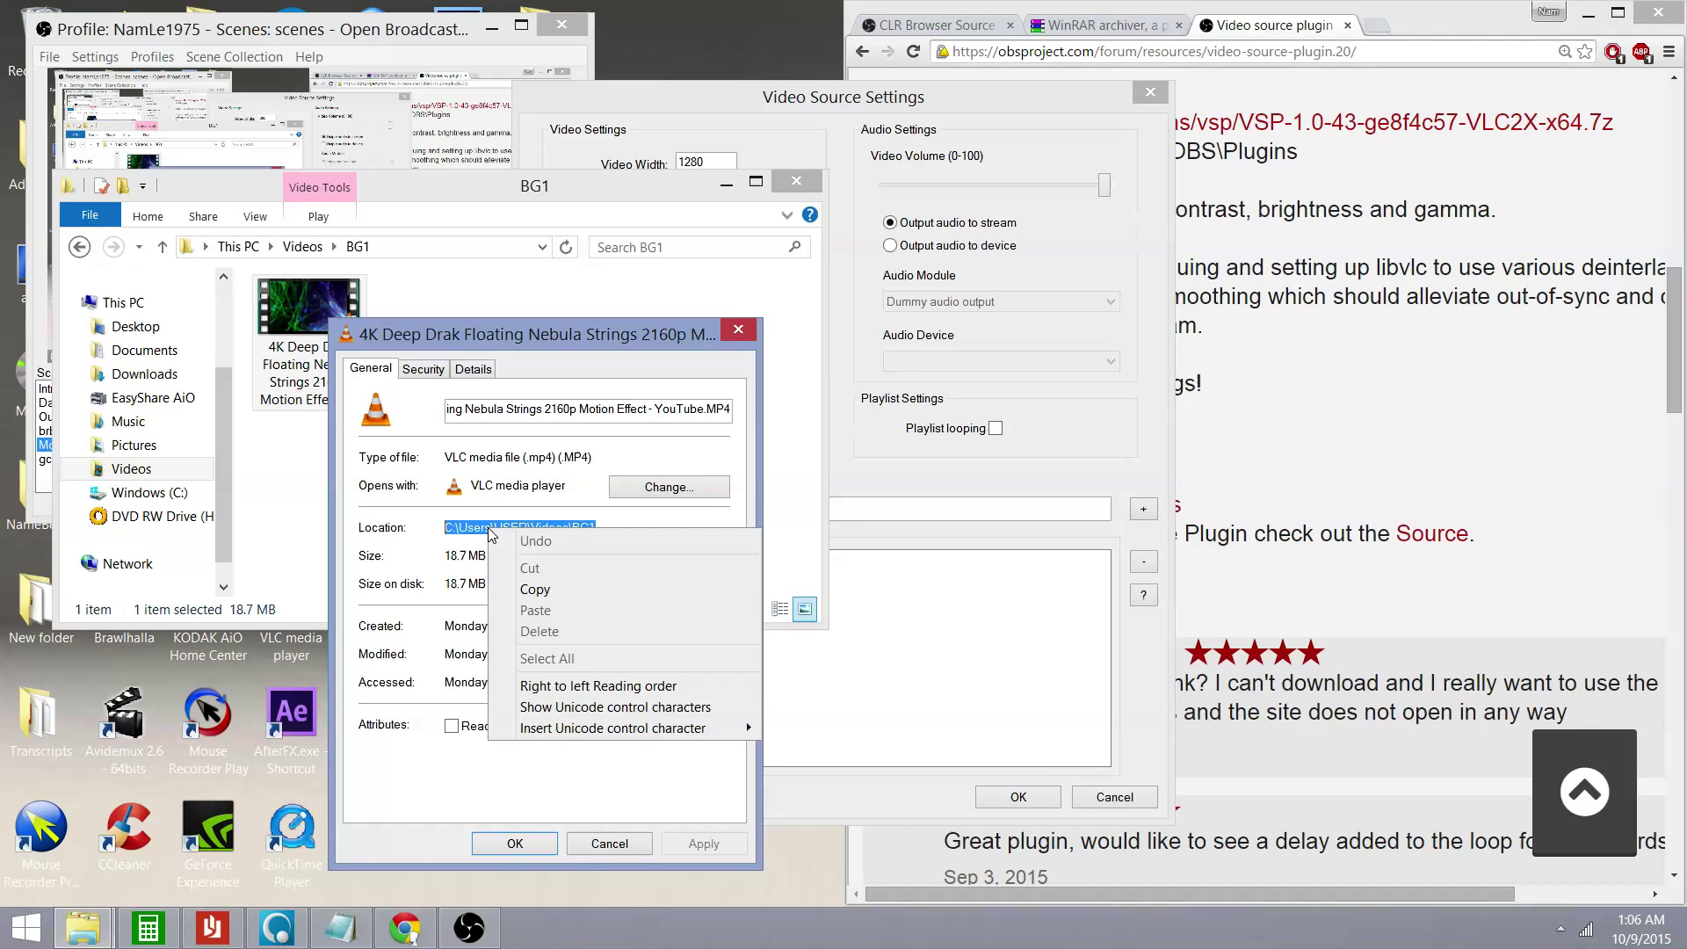
left_click(535, 590)
left_click(737, 333)
left_click(795, 182)
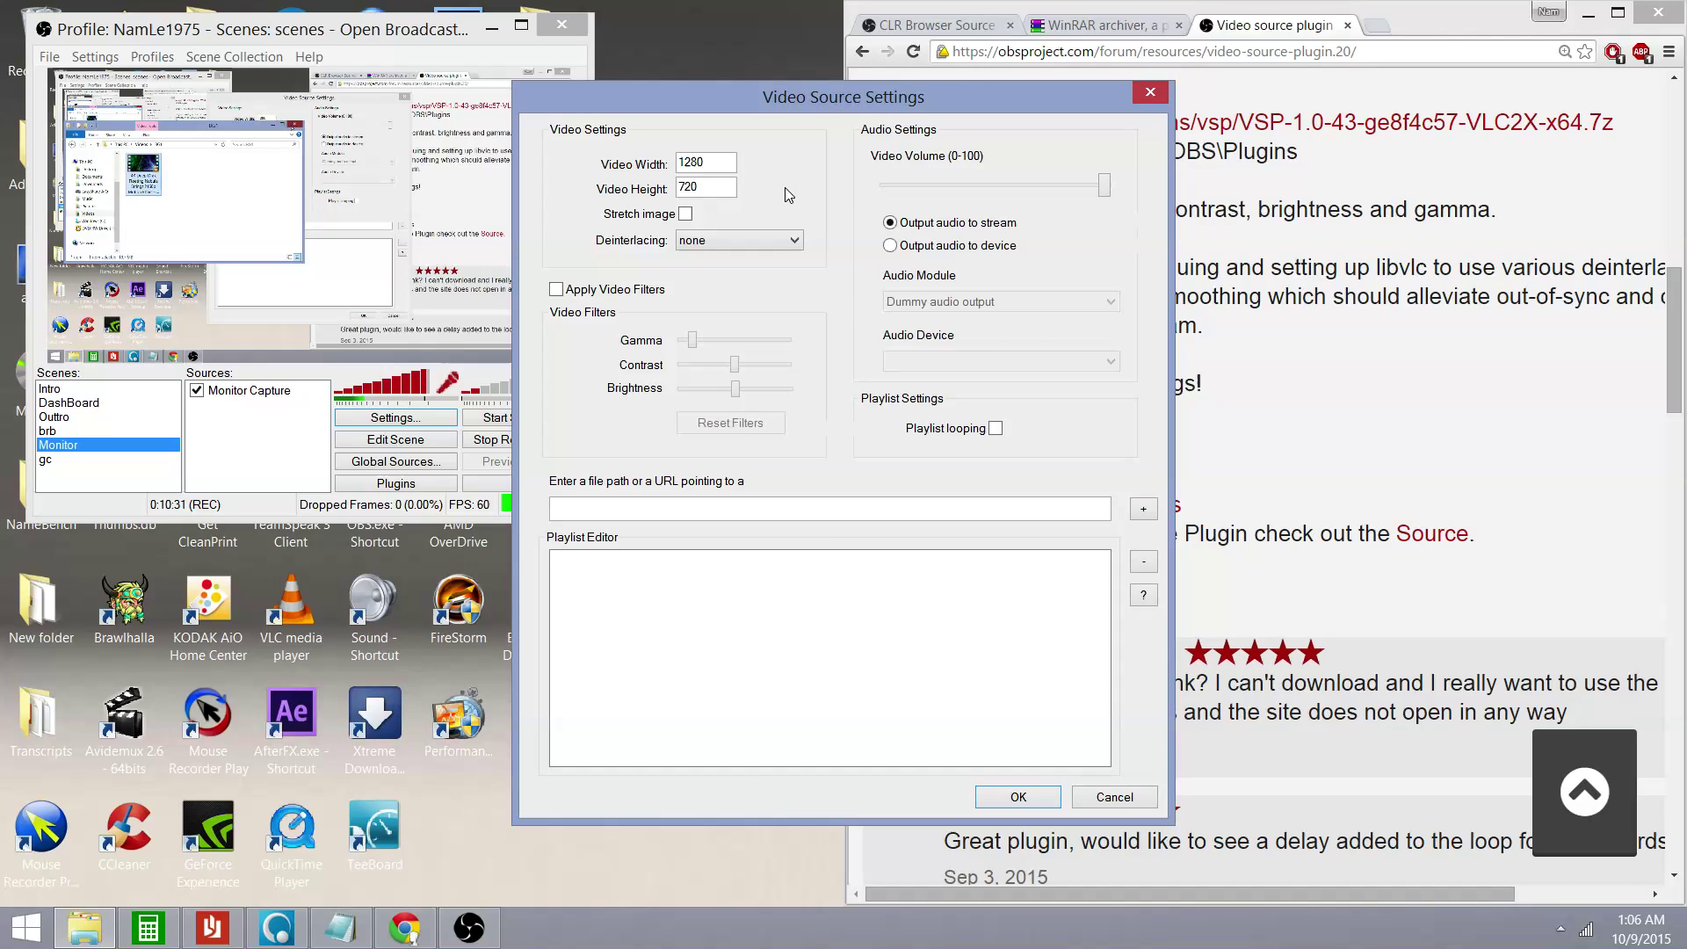
- Paste C:\Users\USER\Videos\BG1 into the video source path field and add it to the playlist
left_click(608, 502)
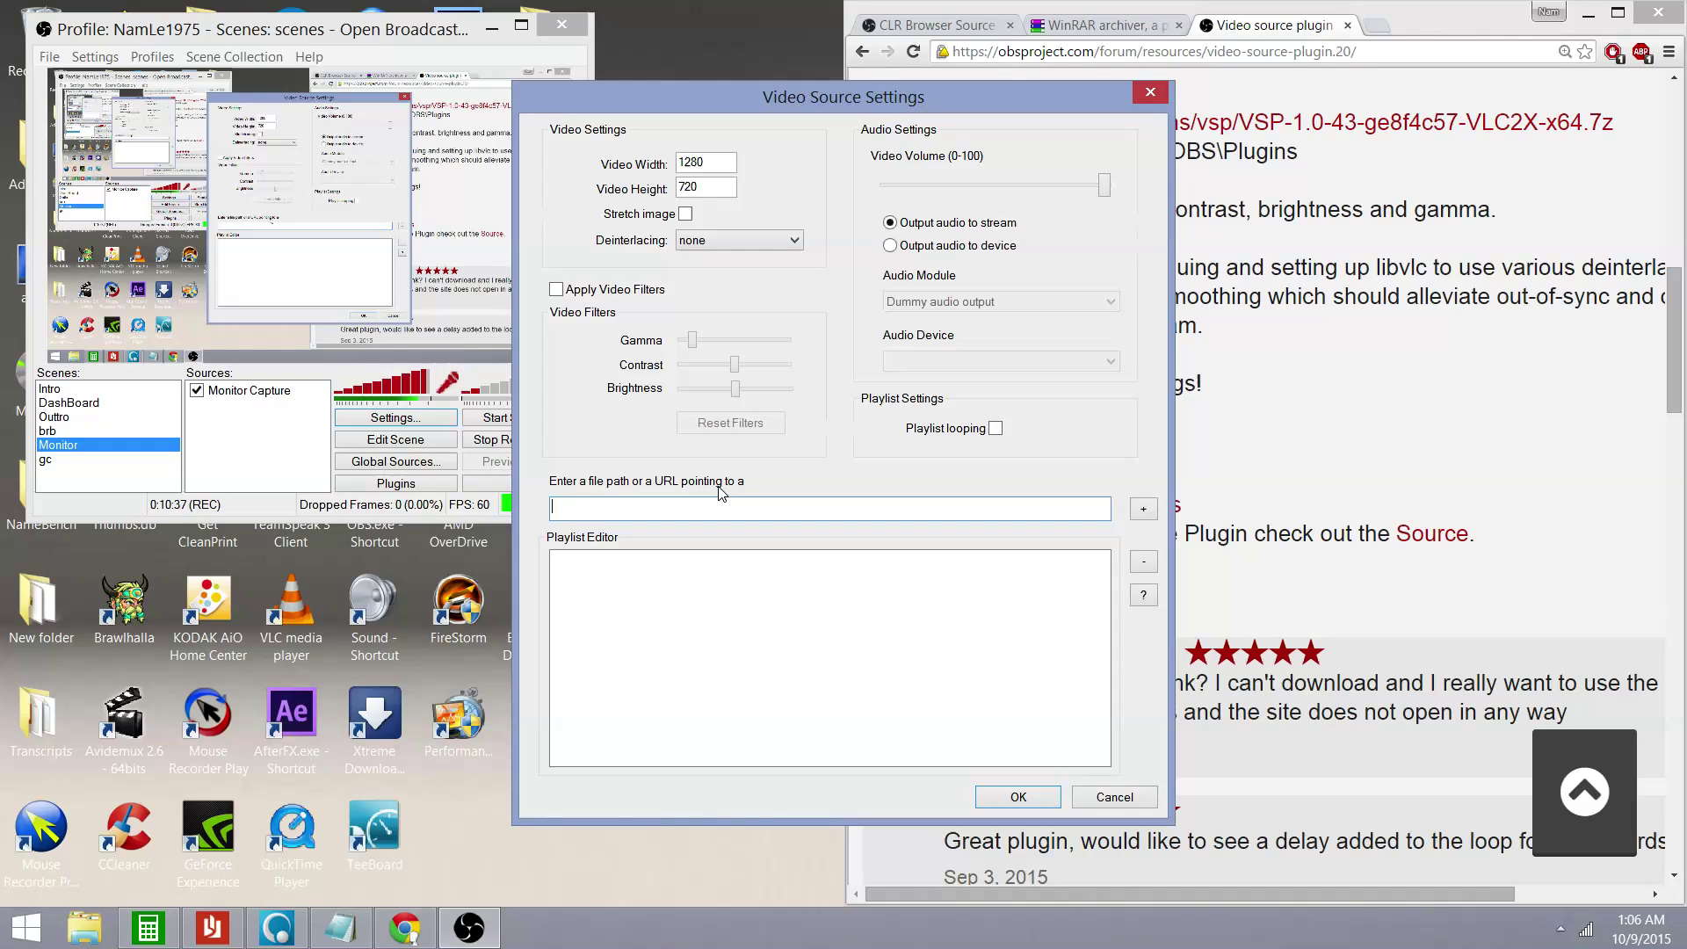
right_click(646, 507)
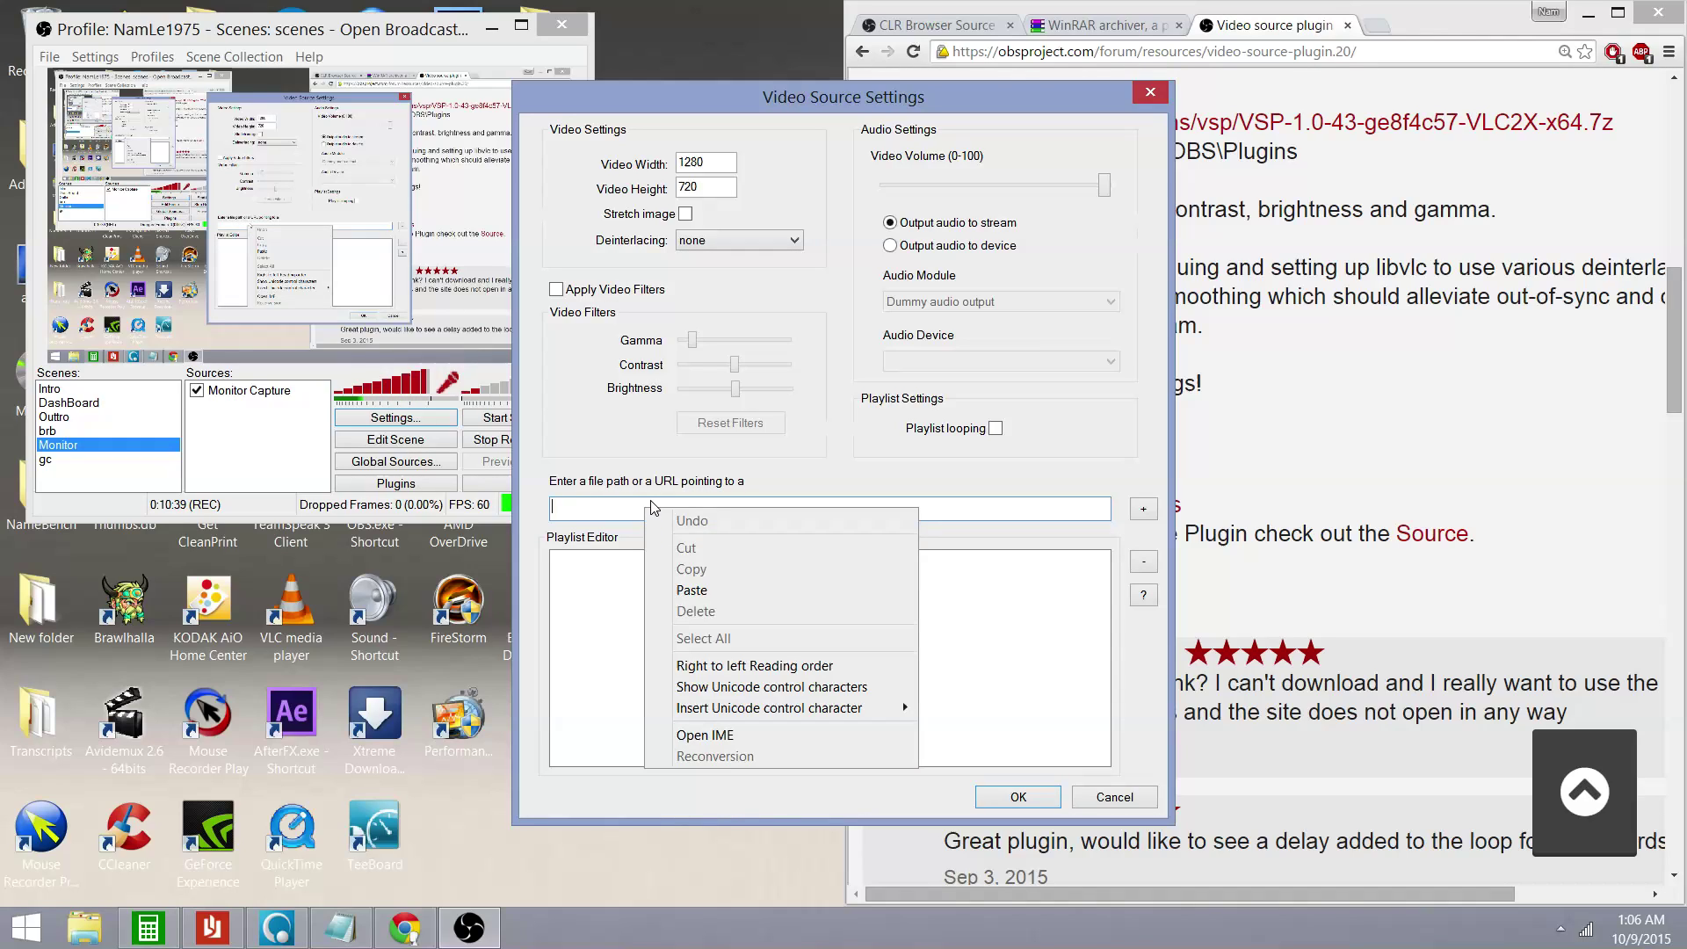
left_click(712, 593)
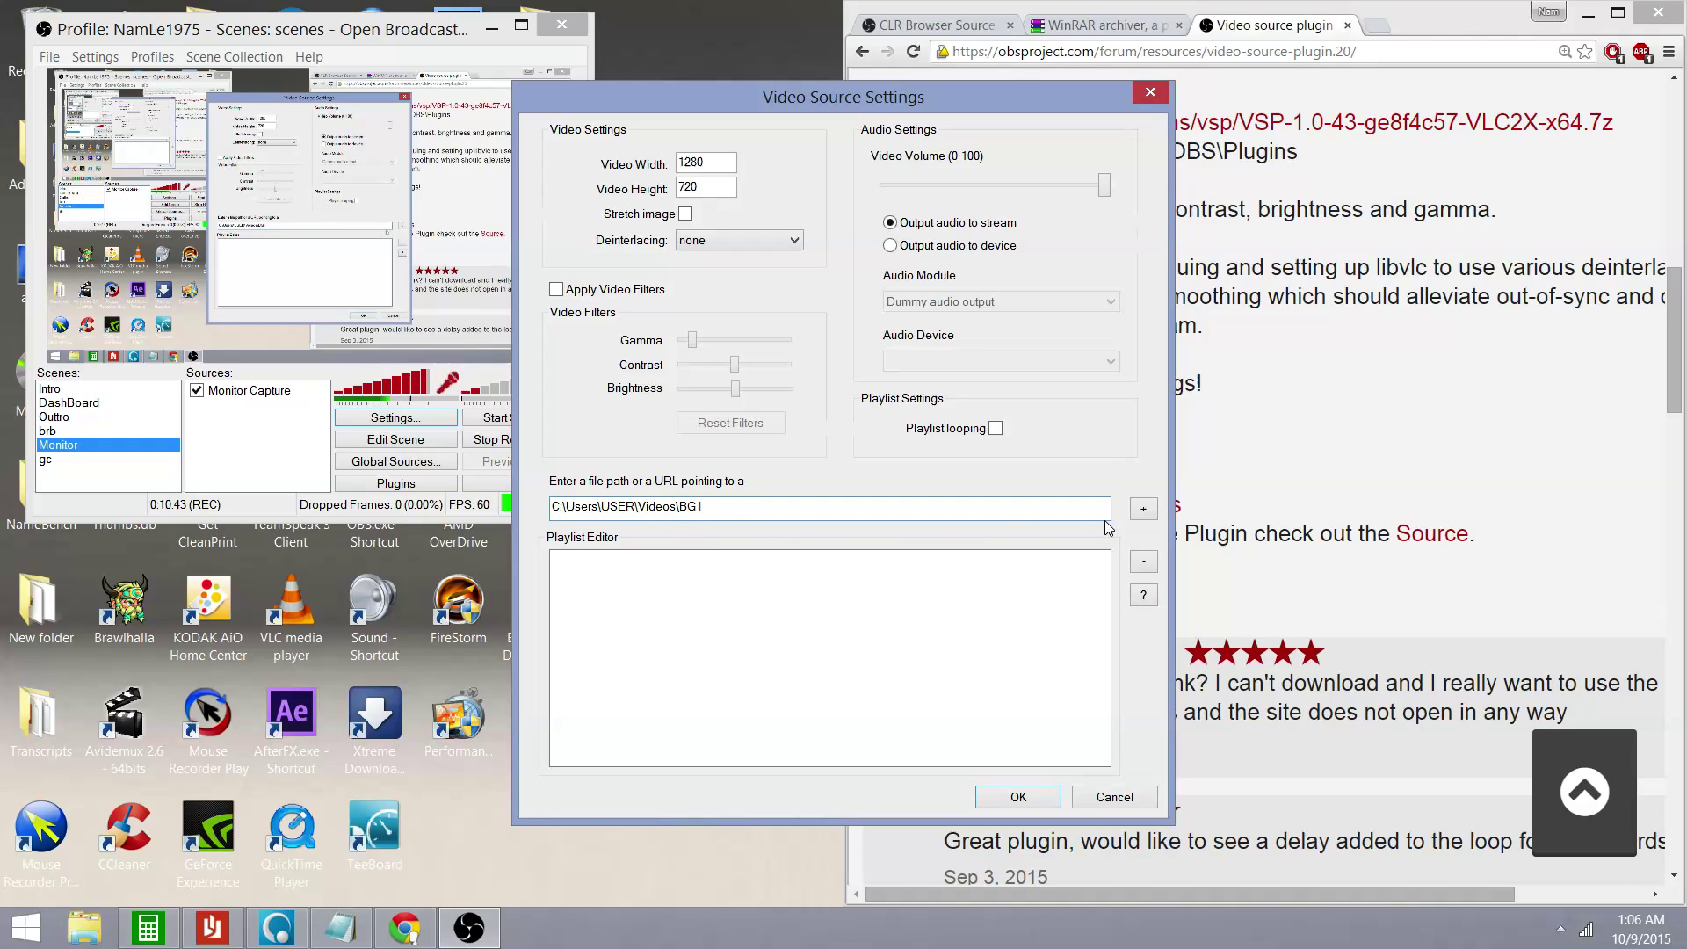
left_click(1143, 510)
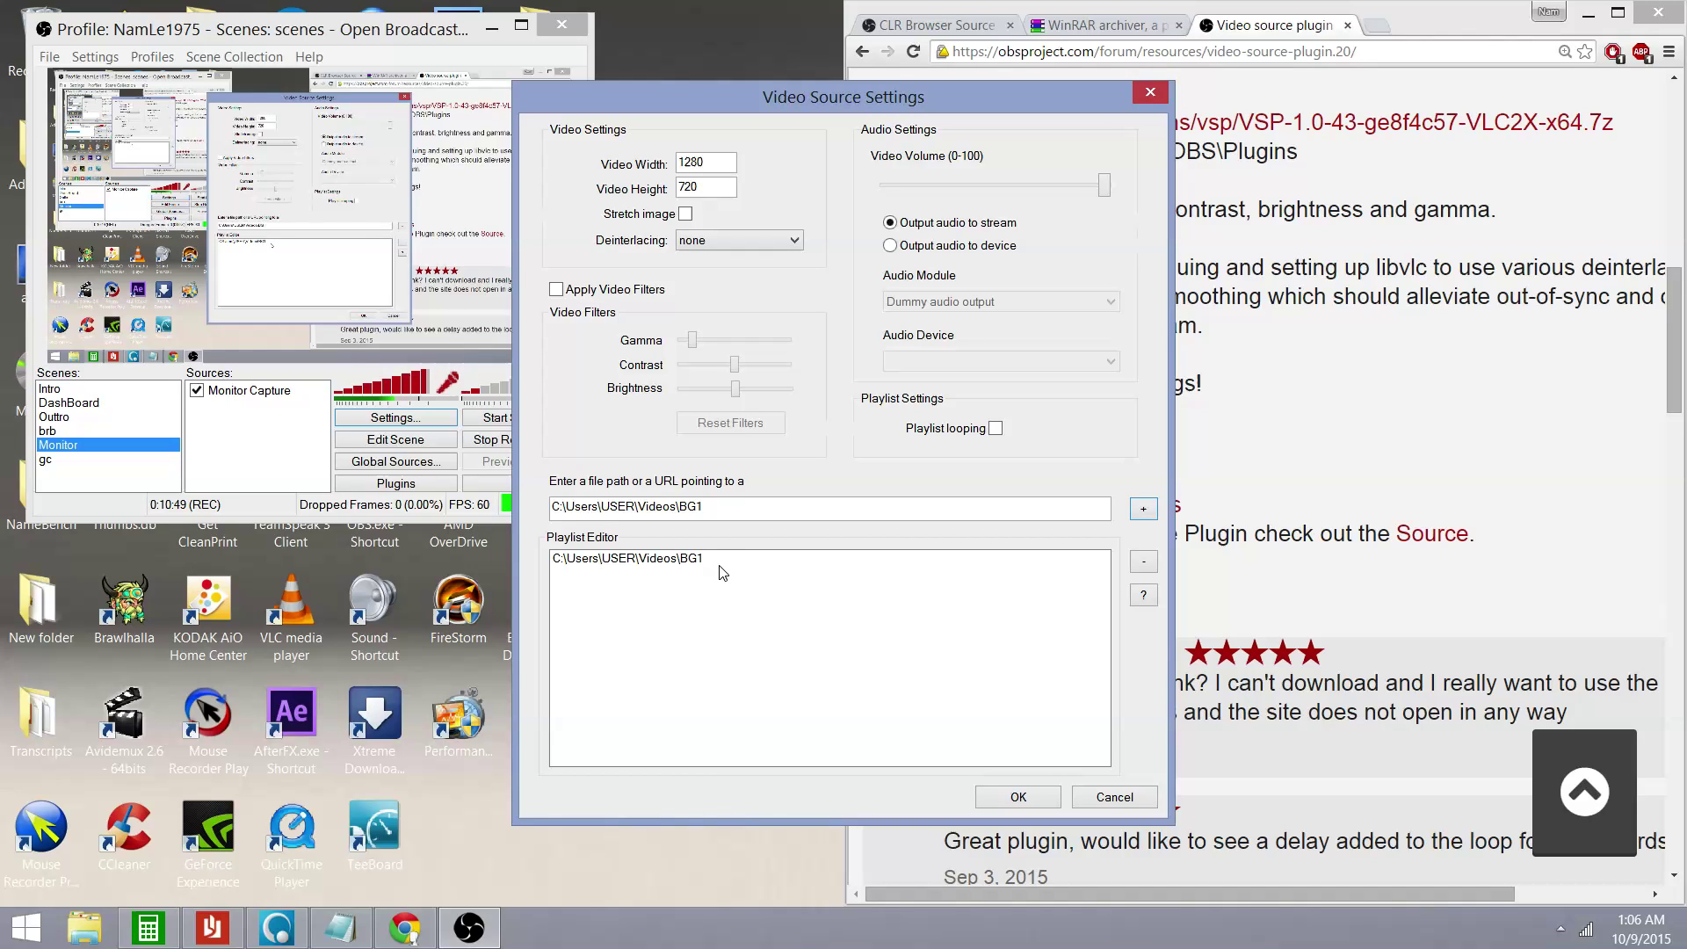
- Confirm the Video Source Settings and restore the OBS window to a smaller size
left_click(1014, 797)
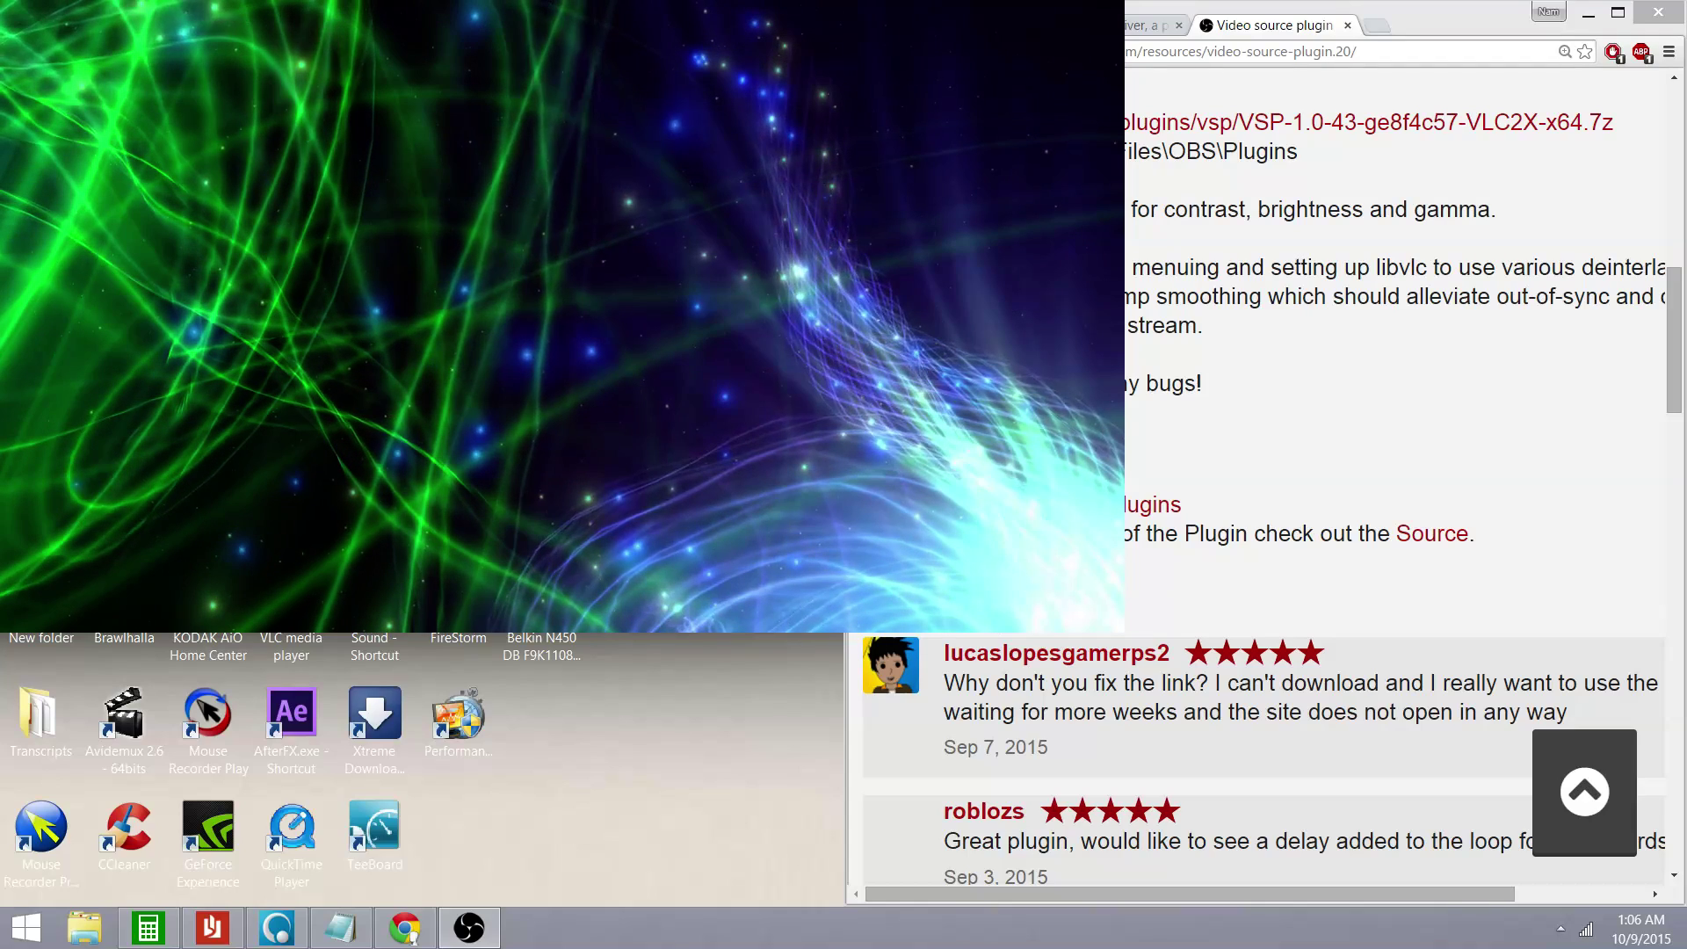
key("alt+Tab")
left_click(1622, 12)
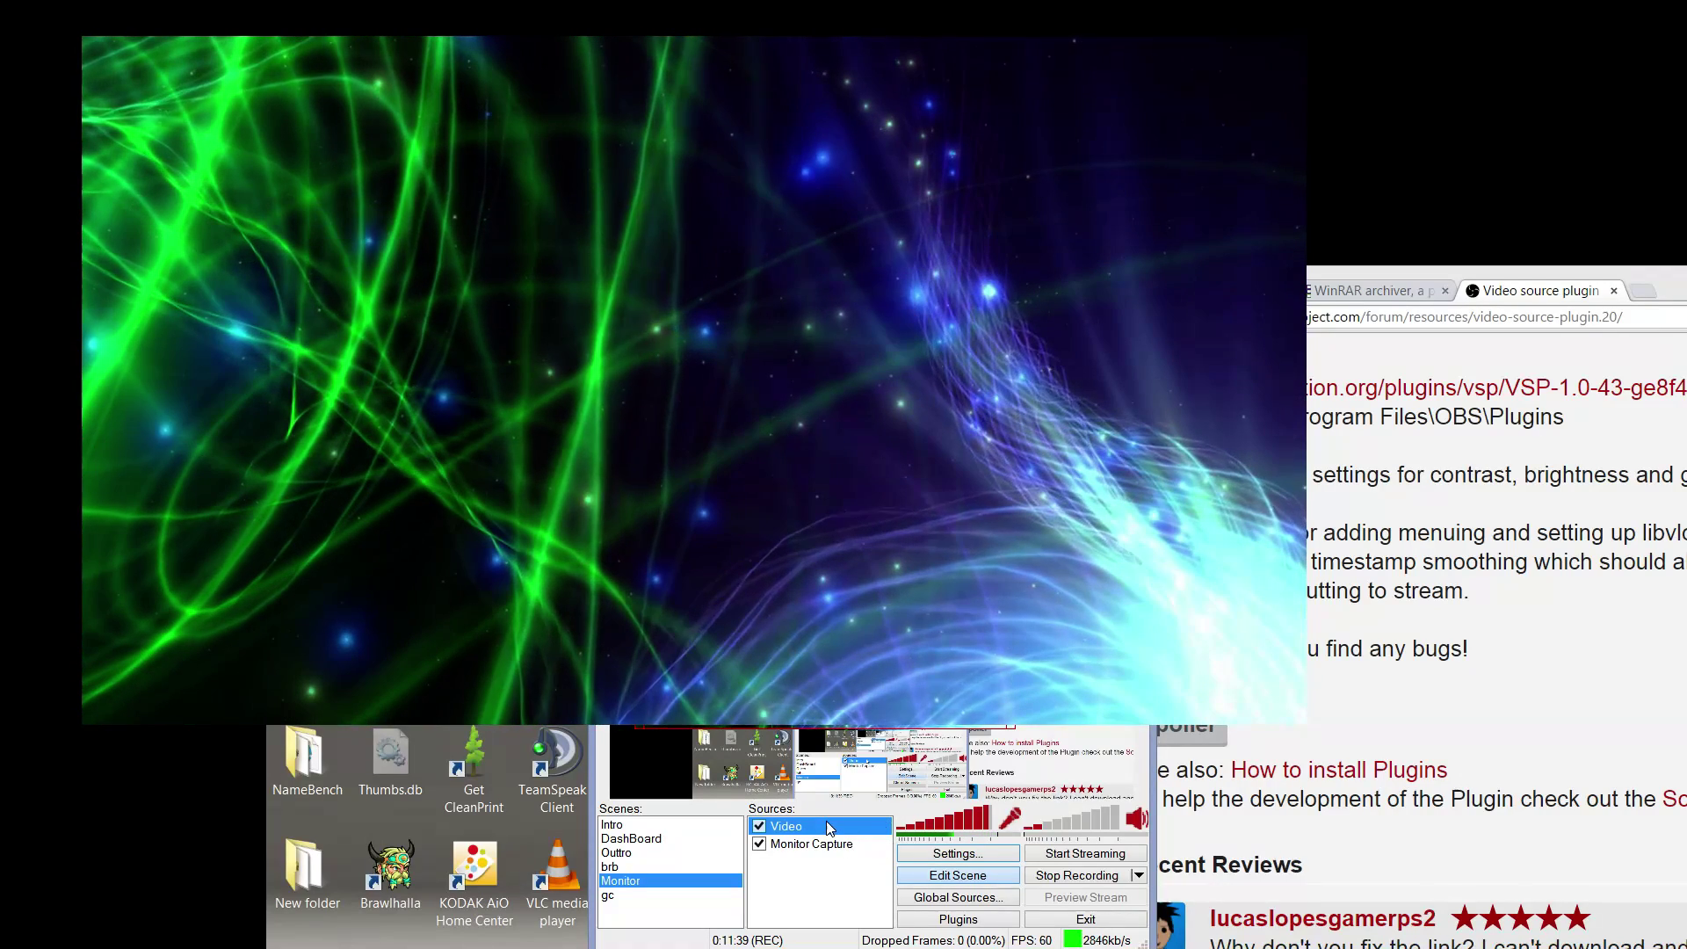
- Open the Video source's Order options to move it below Monitor Capture
right_click(829, 828)
mouse_move(874, 866)
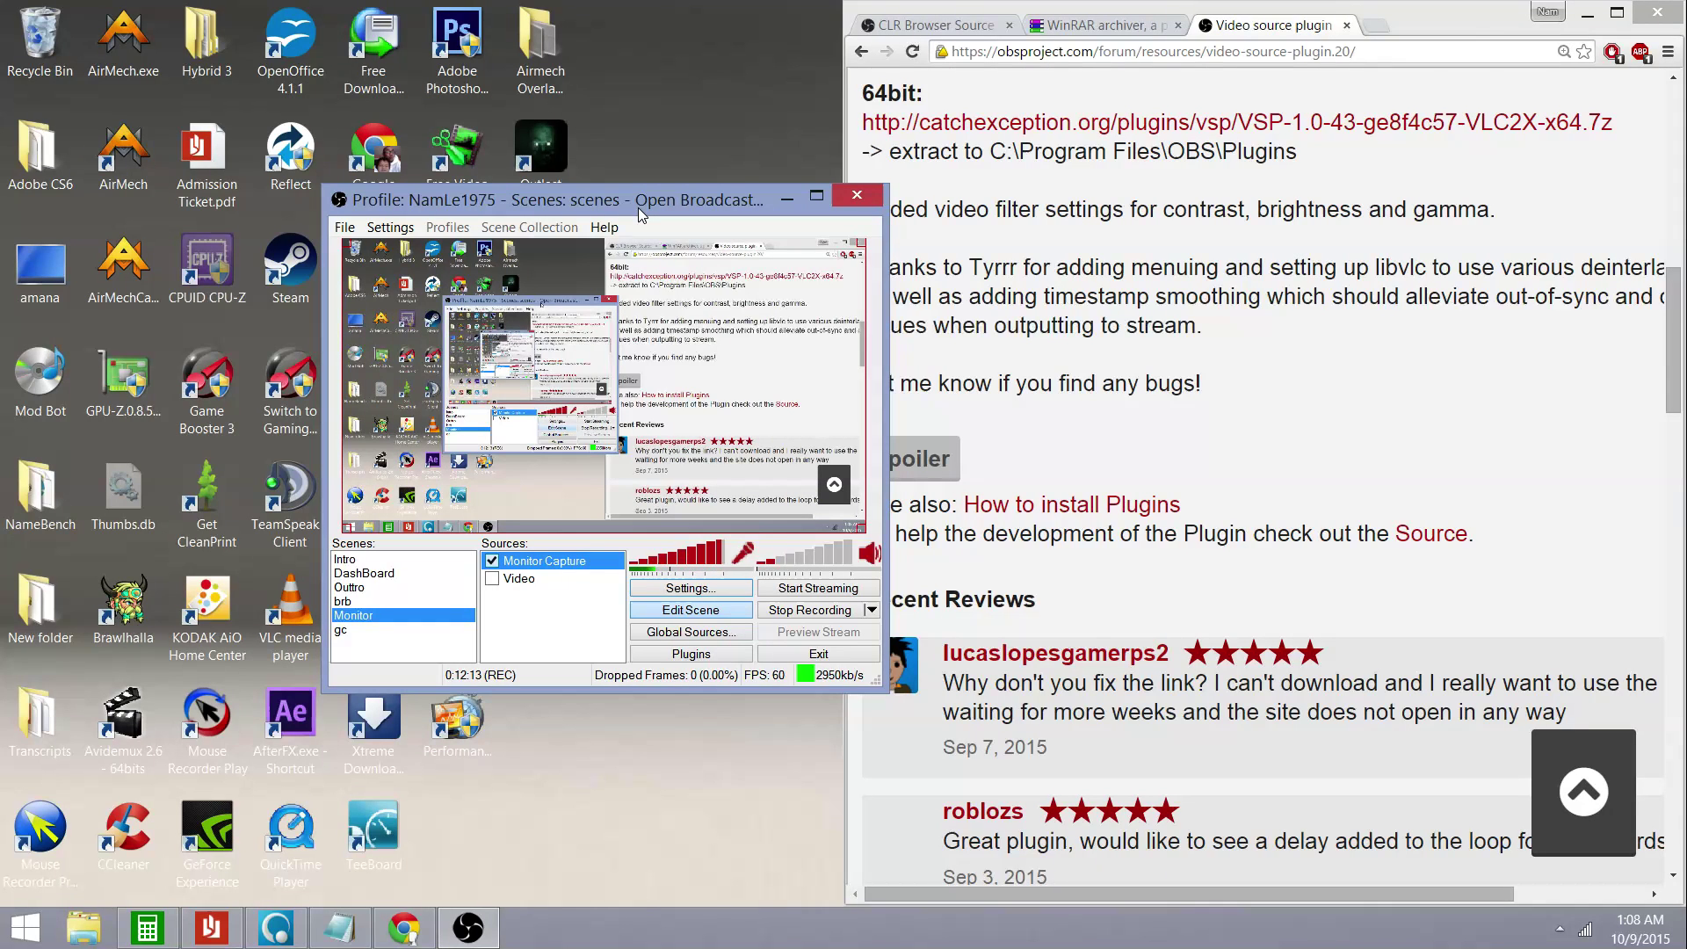
- Switch to the CLR Browser Source page, reset its zoom to normal, and select the address bar
key("Down")
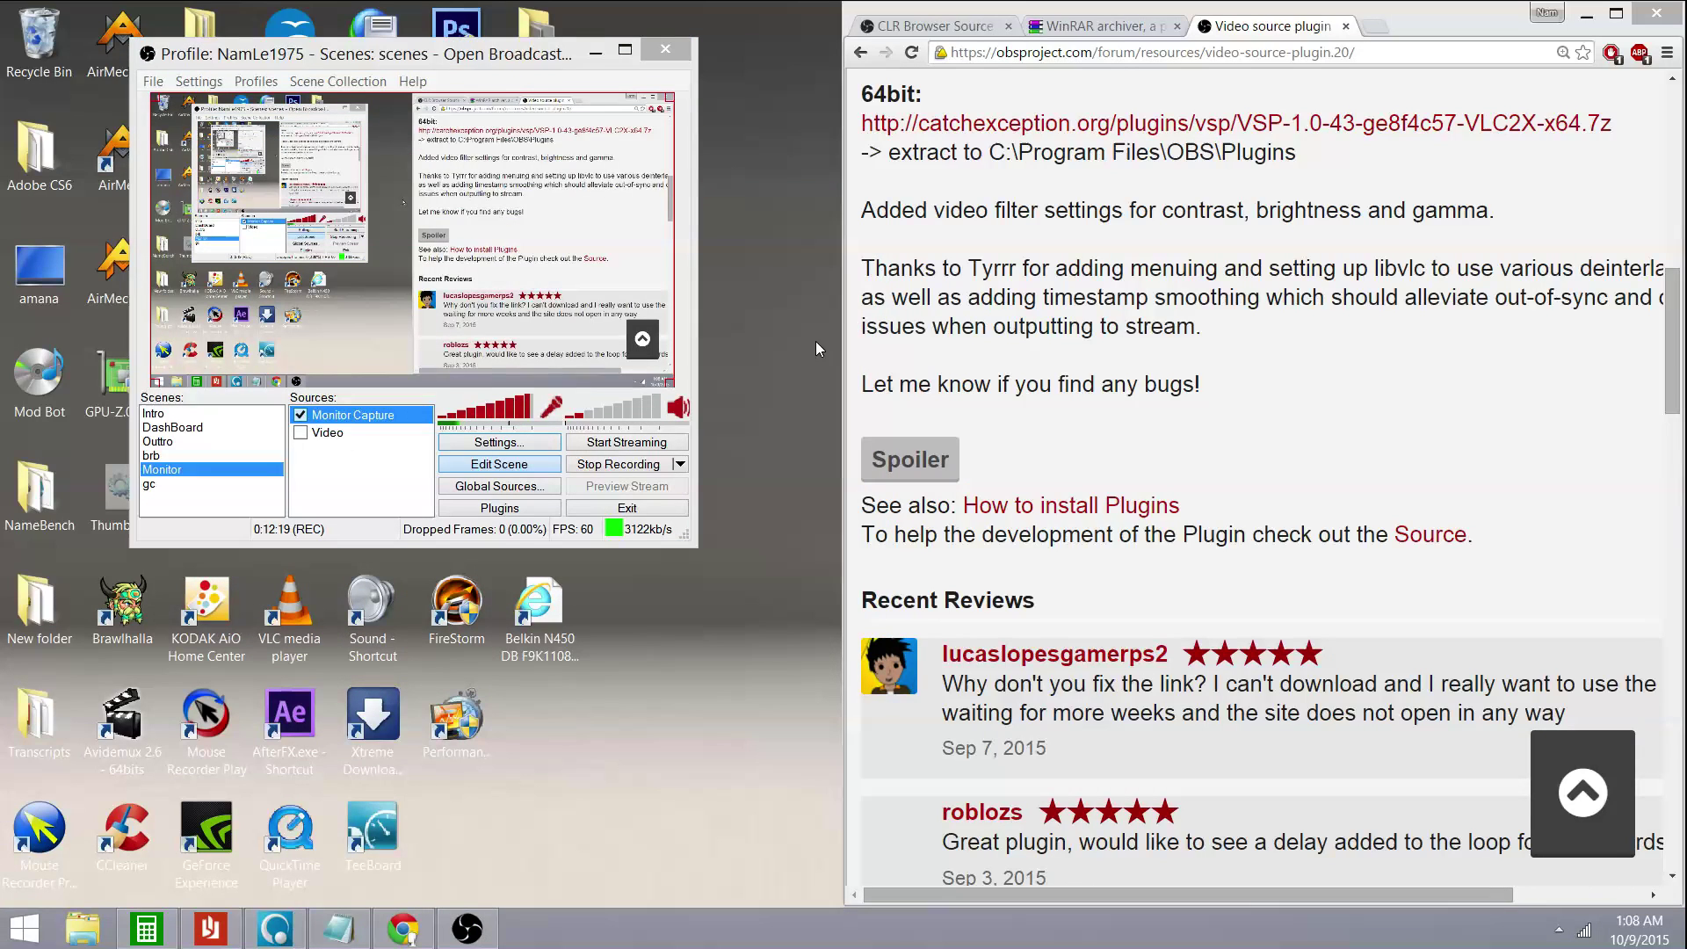
left_click(970, 35)
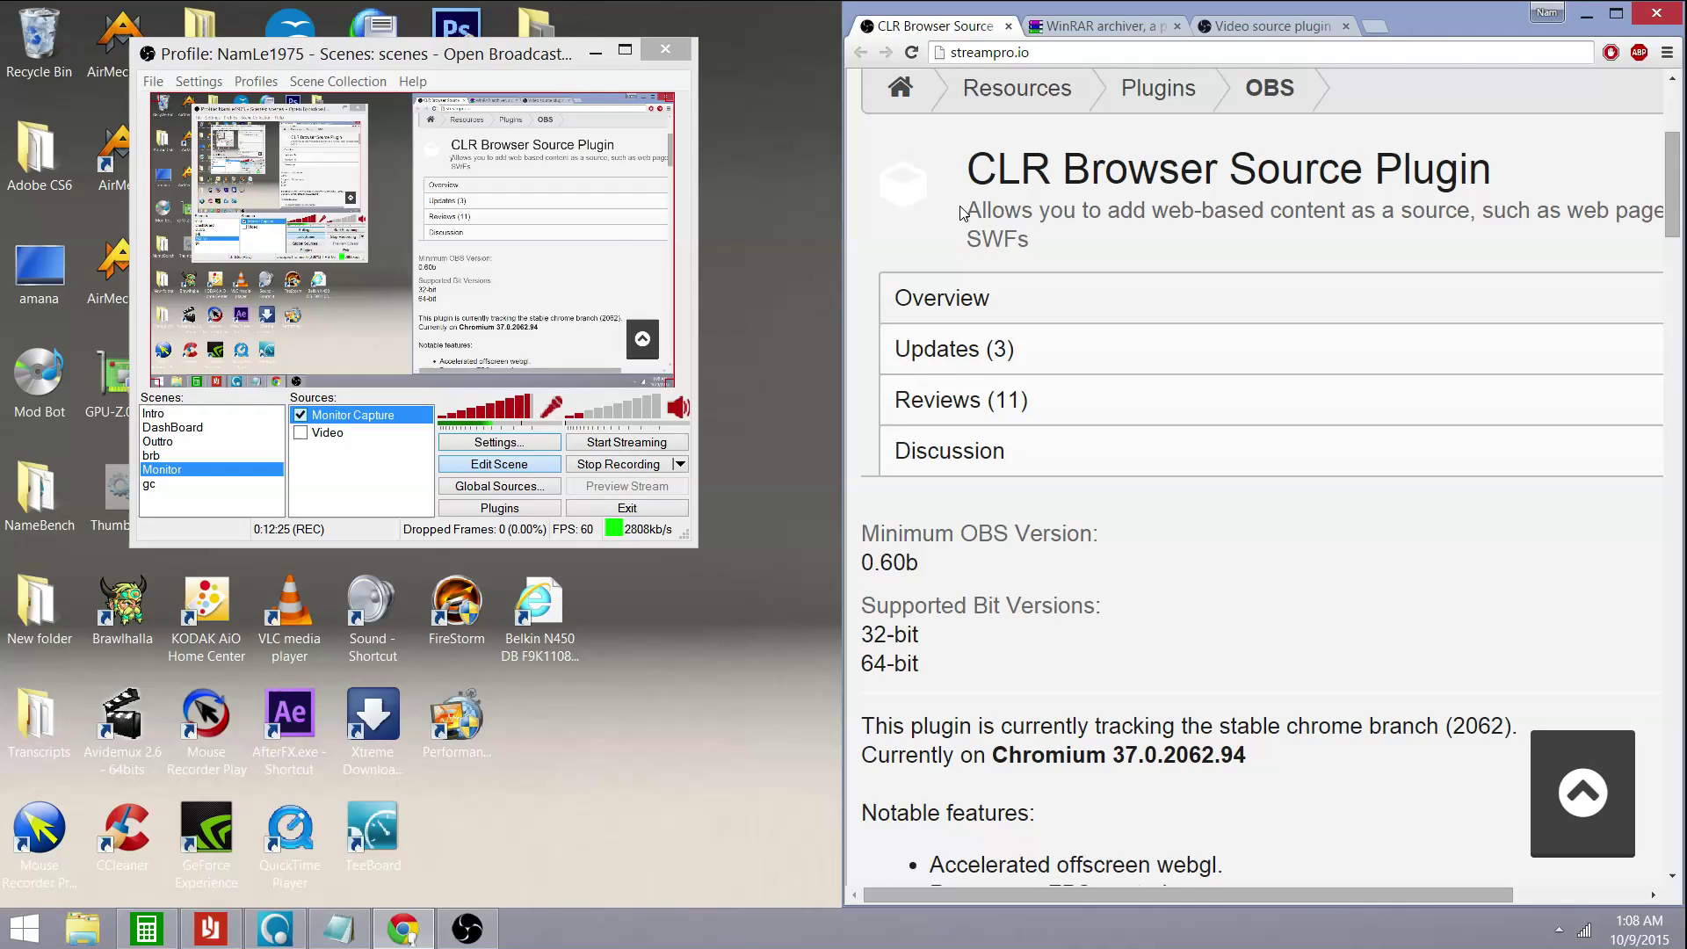
key("ctrl+minus")
key("ctrl+minus")
key("ctrl+minus")
key("ctrl+minus")
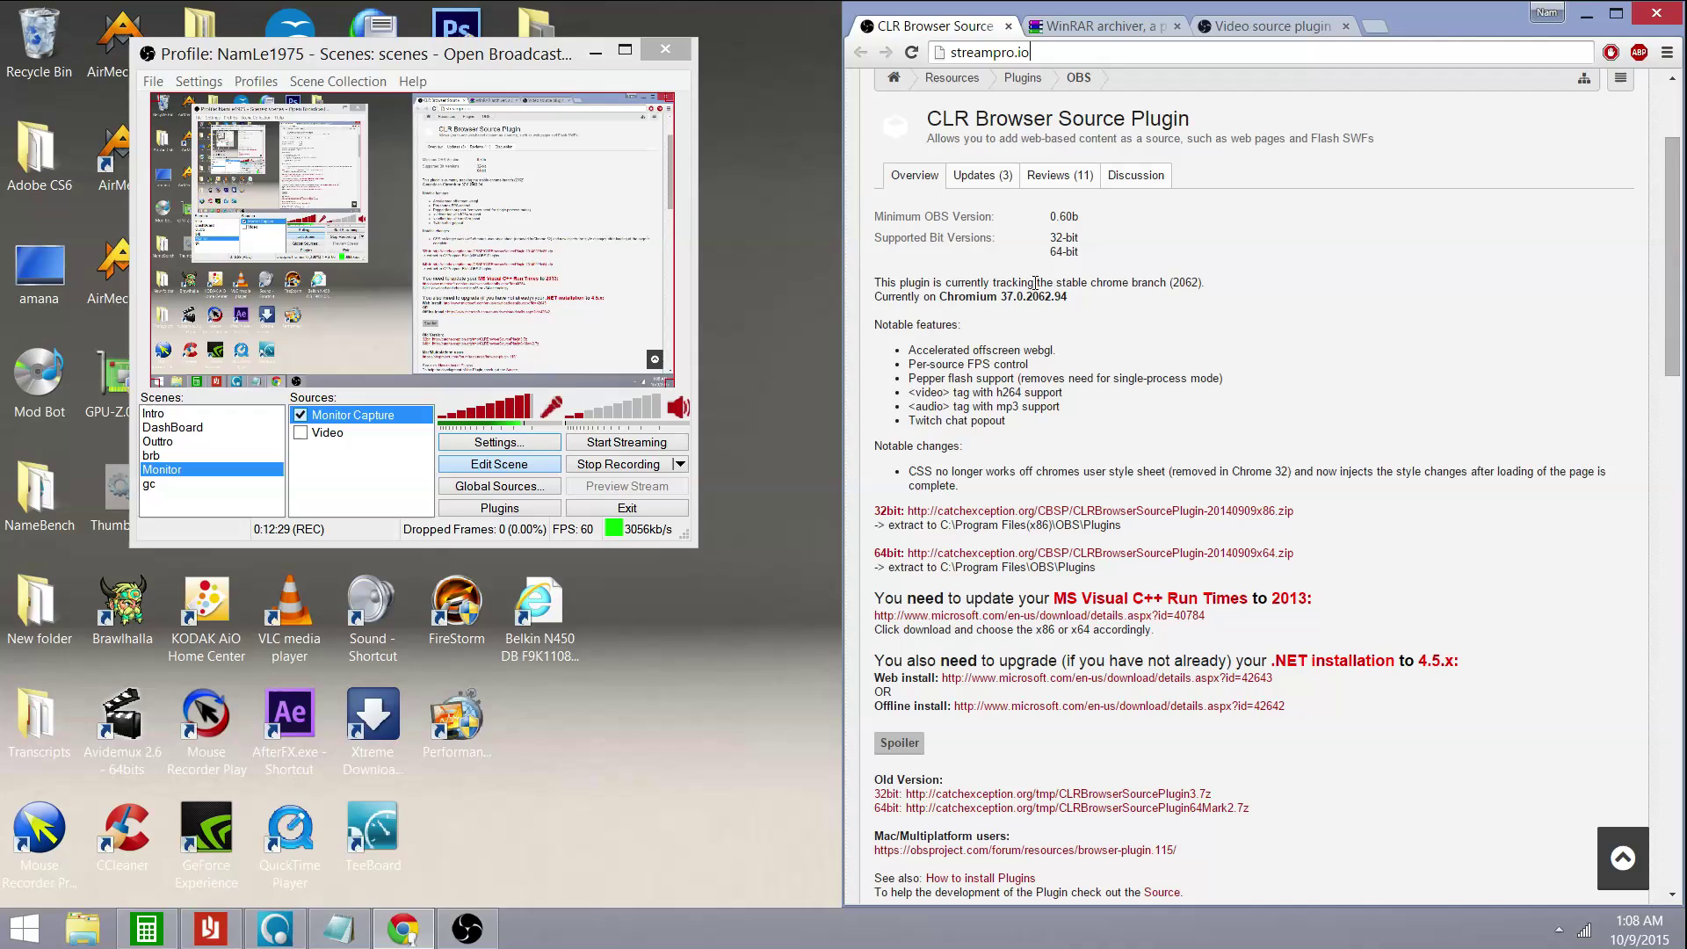
scroll(1035, 285, "up", 2)
key("ctrl+l")
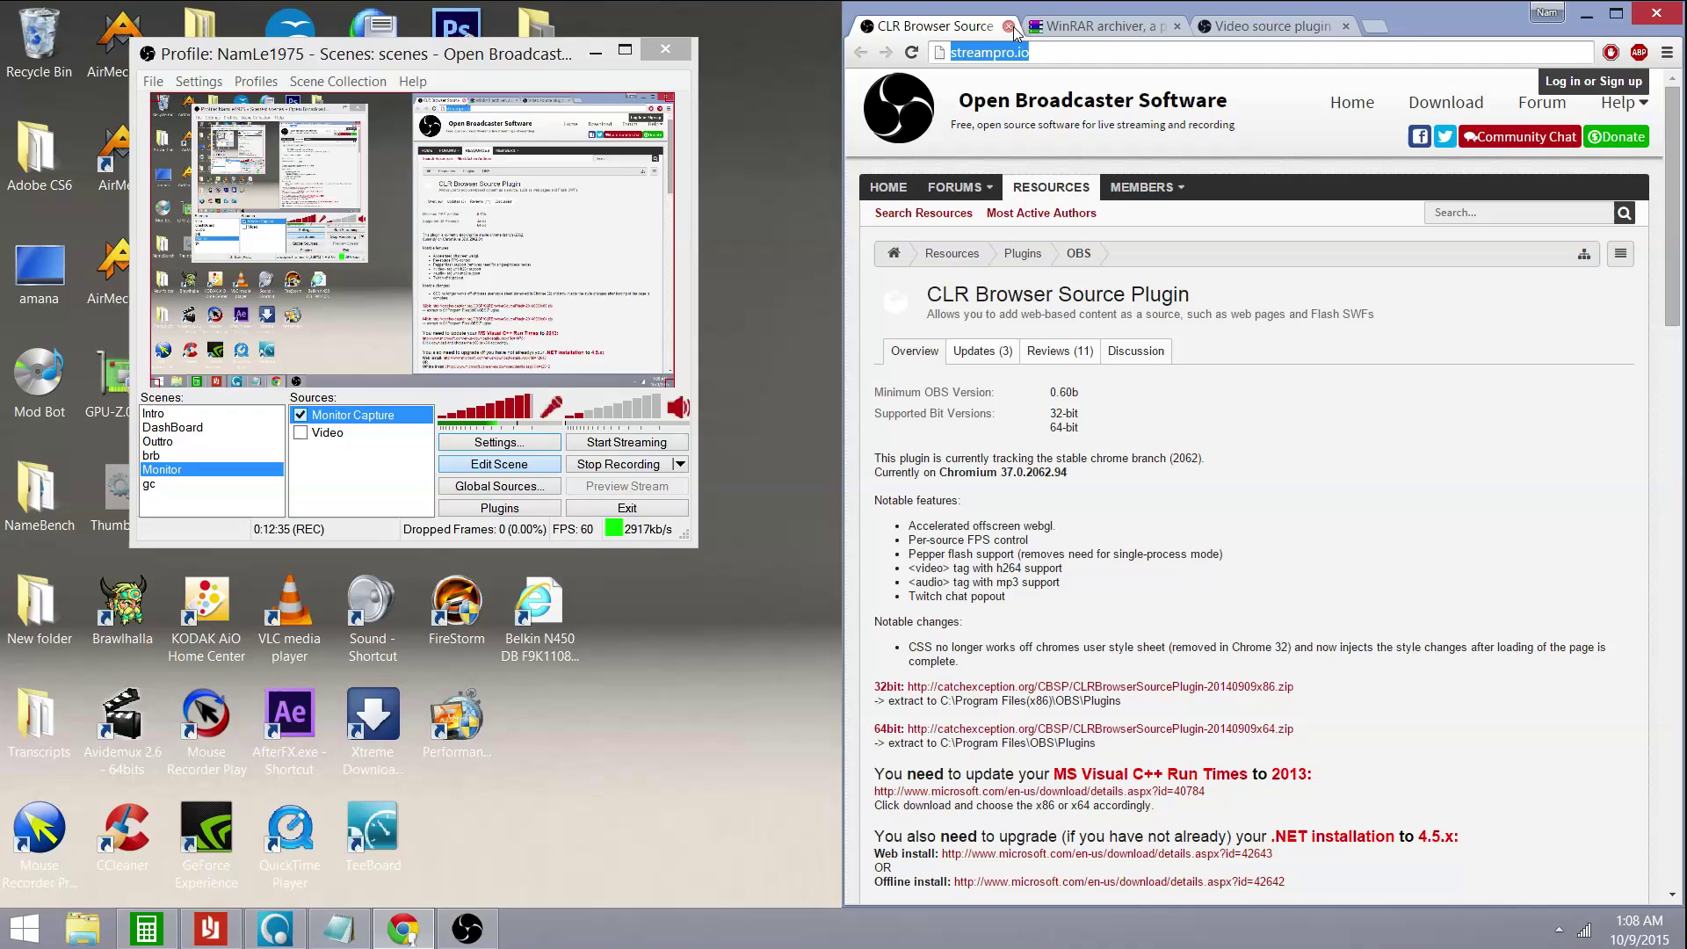
left_click(1078, 57)
- Search Google for 'clr browser obs' and open the CLR Browser Source Plugin result
key("BackSpace")
key("BackSpace")
key("BackSpace")
key("BackSpace")
key("BackSpace")
key("BackSpace")
key("BackSpace")
key("BackSpace")
key("BackSpace")
key("BackSpace")
key("BackSpace")
key("BackSpace")
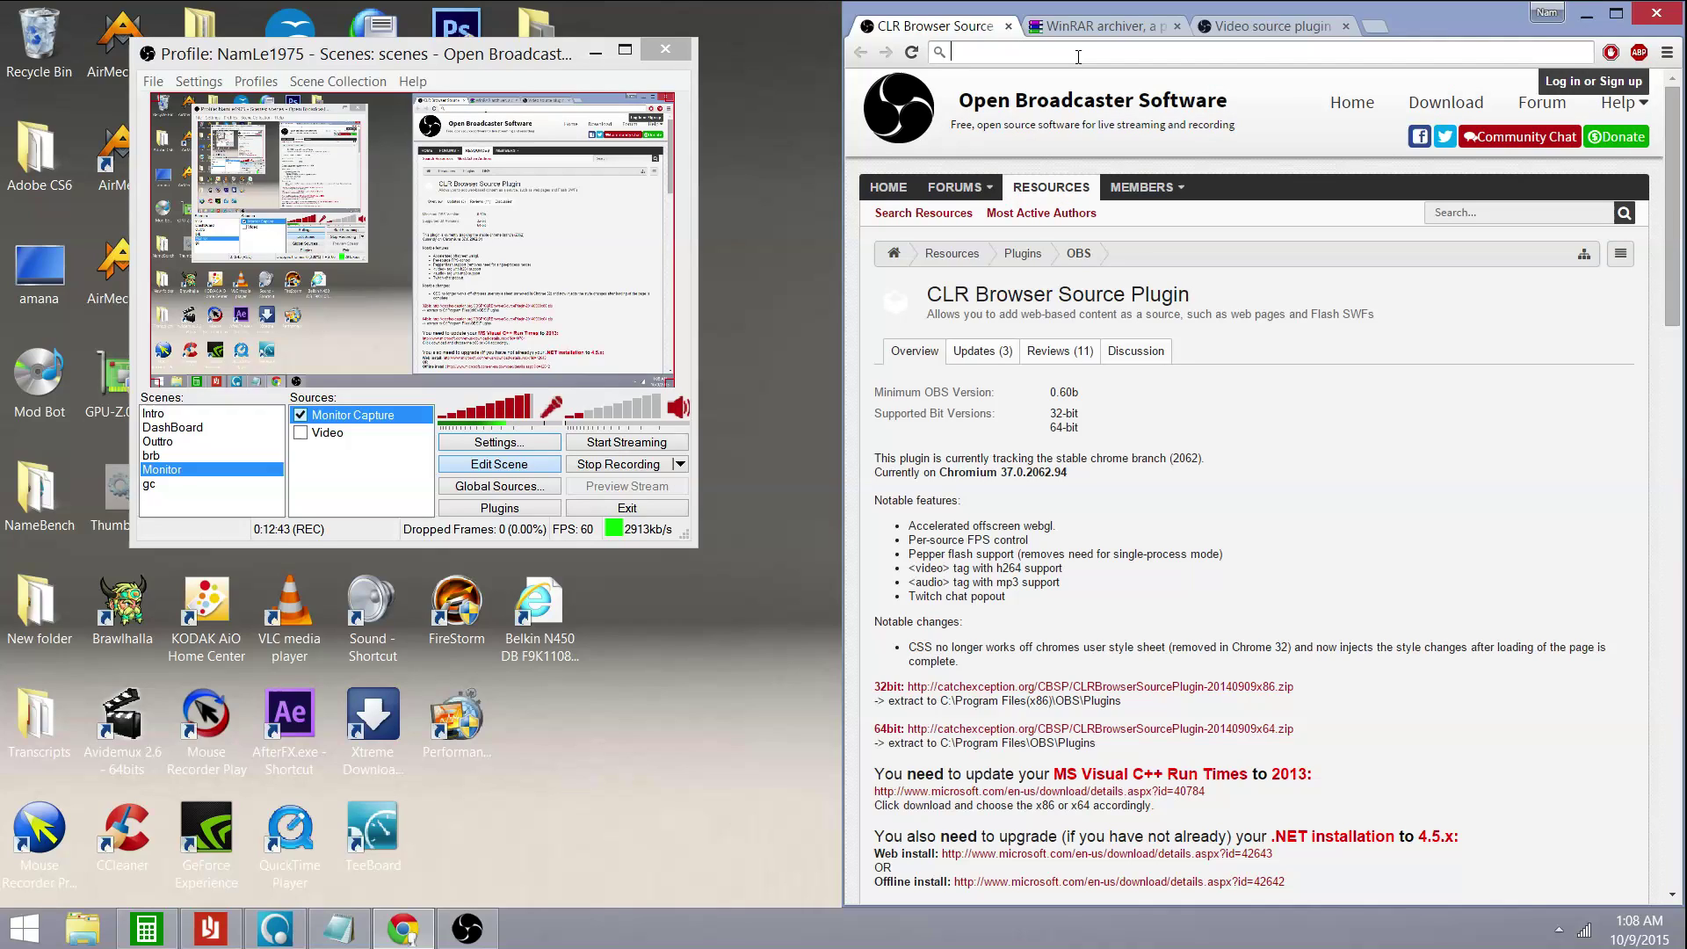
type("cl")
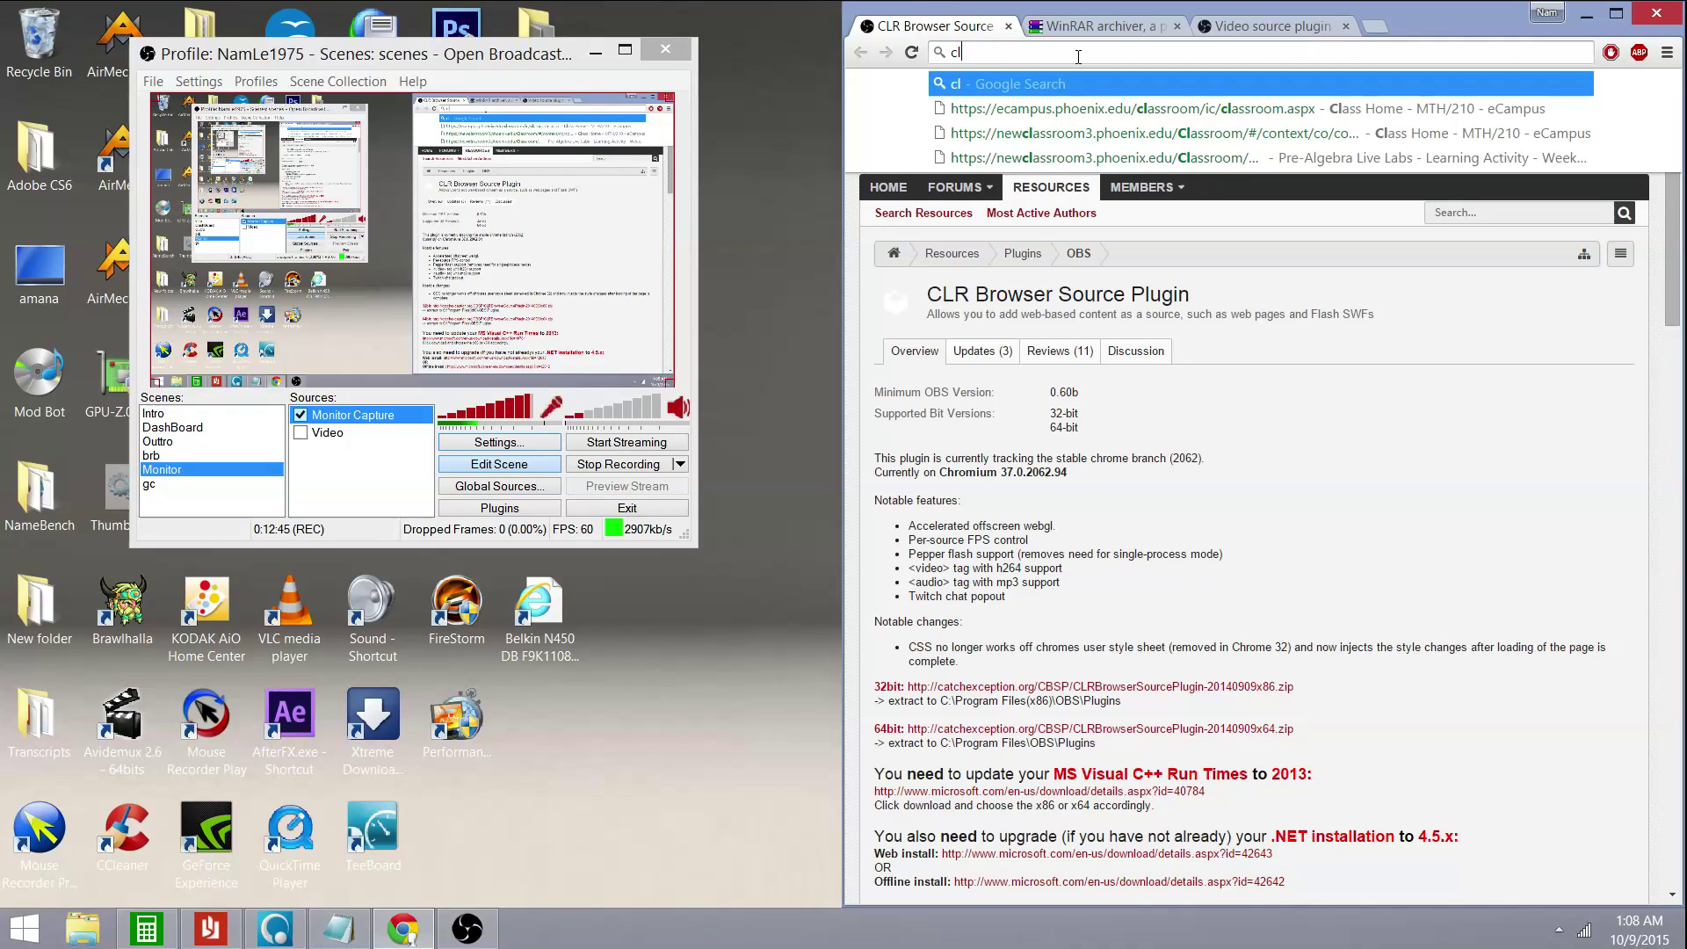
type("r browser obs")
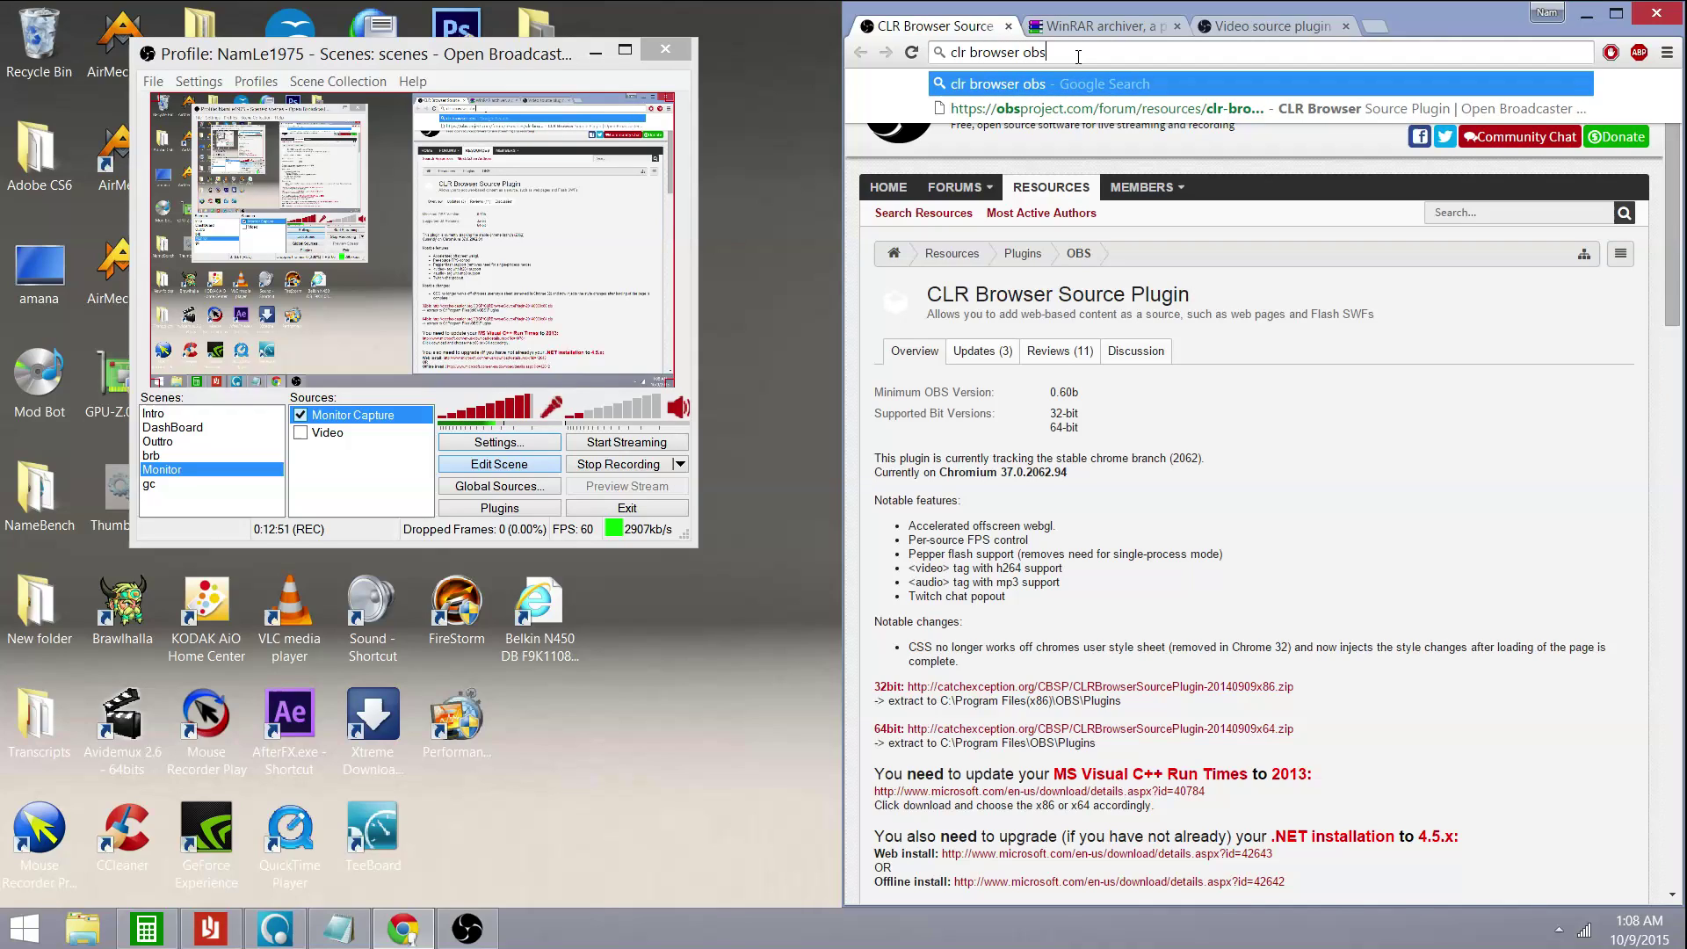
key("Return")
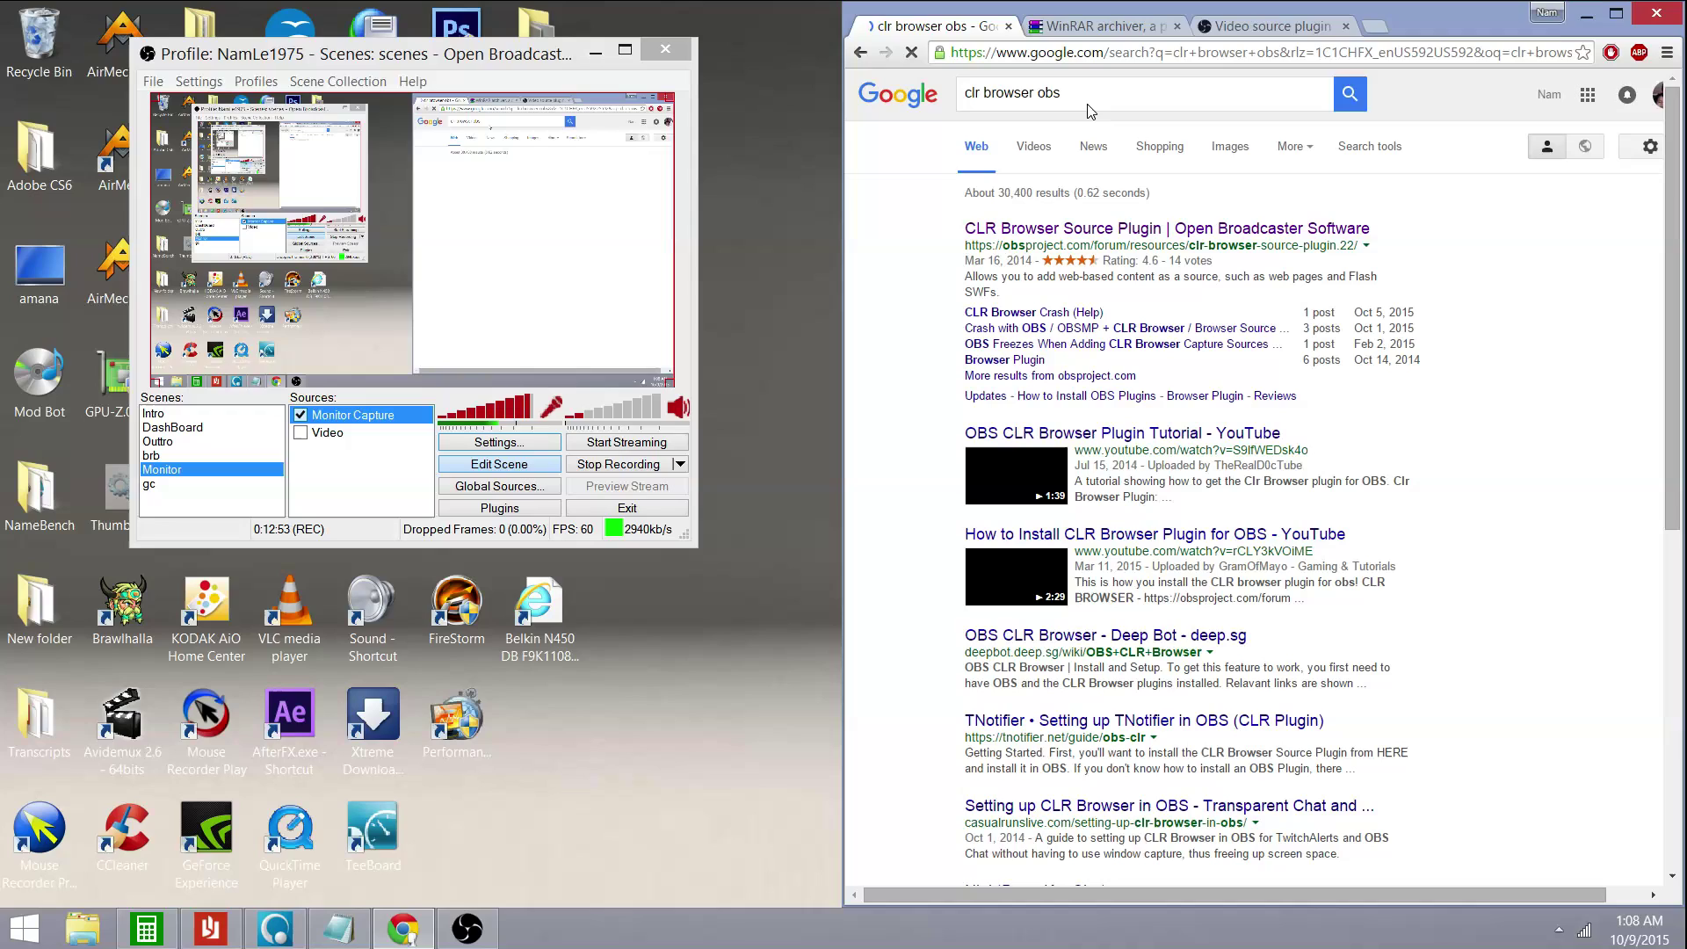
left_click(1031, 232)
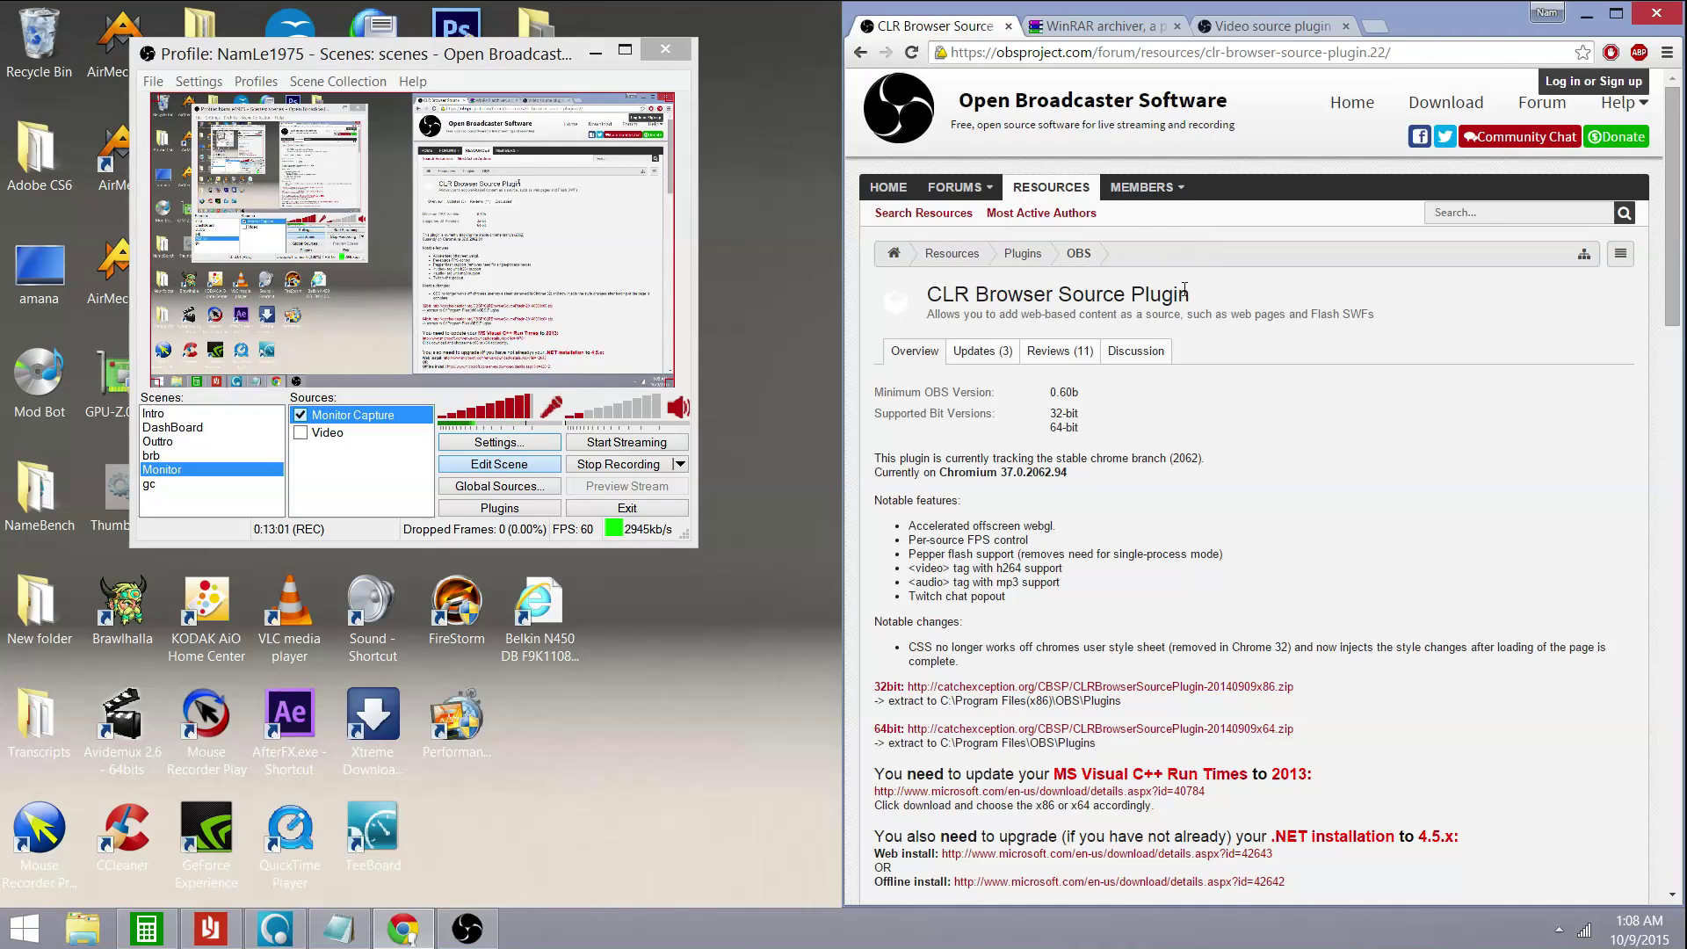
- Zoom the page to 150% and download the 64-bit CLRBrowserSourcePlugin zip
scroll(1180, 321, "down", 1)
scroll(1182, 327, "down", 2)
key("ctrl+plus")
key("ctrl+plus")
key("ctrl+plus")
scroll(1070, 314, "down", 5)
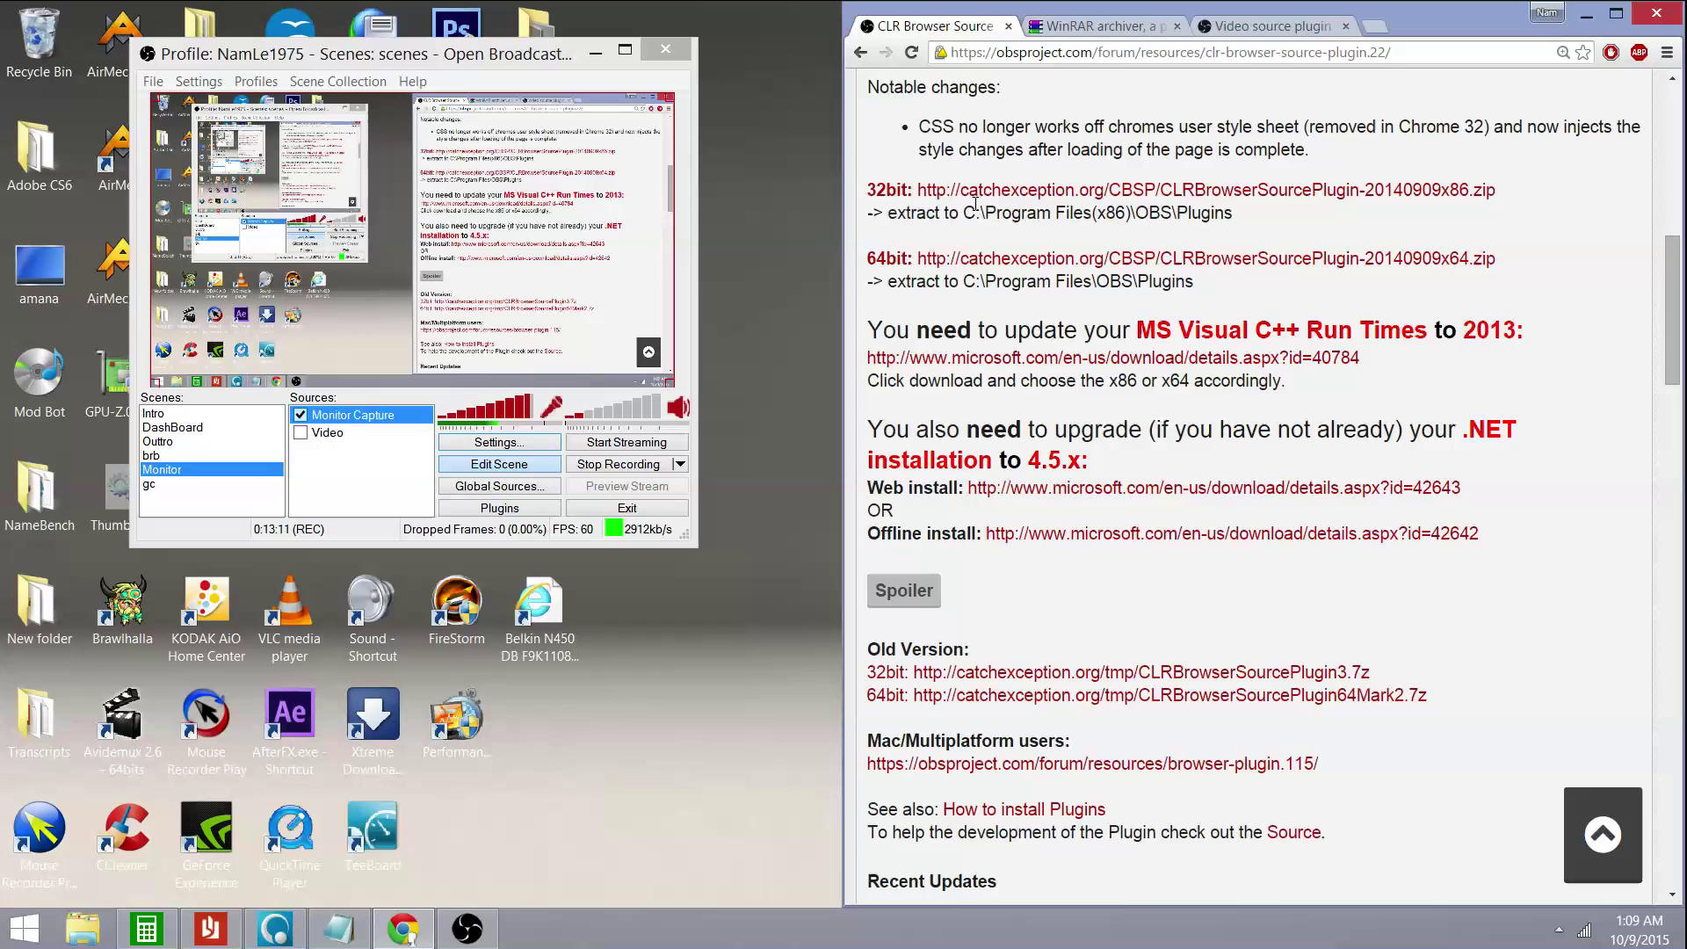
left_click(997, 264)
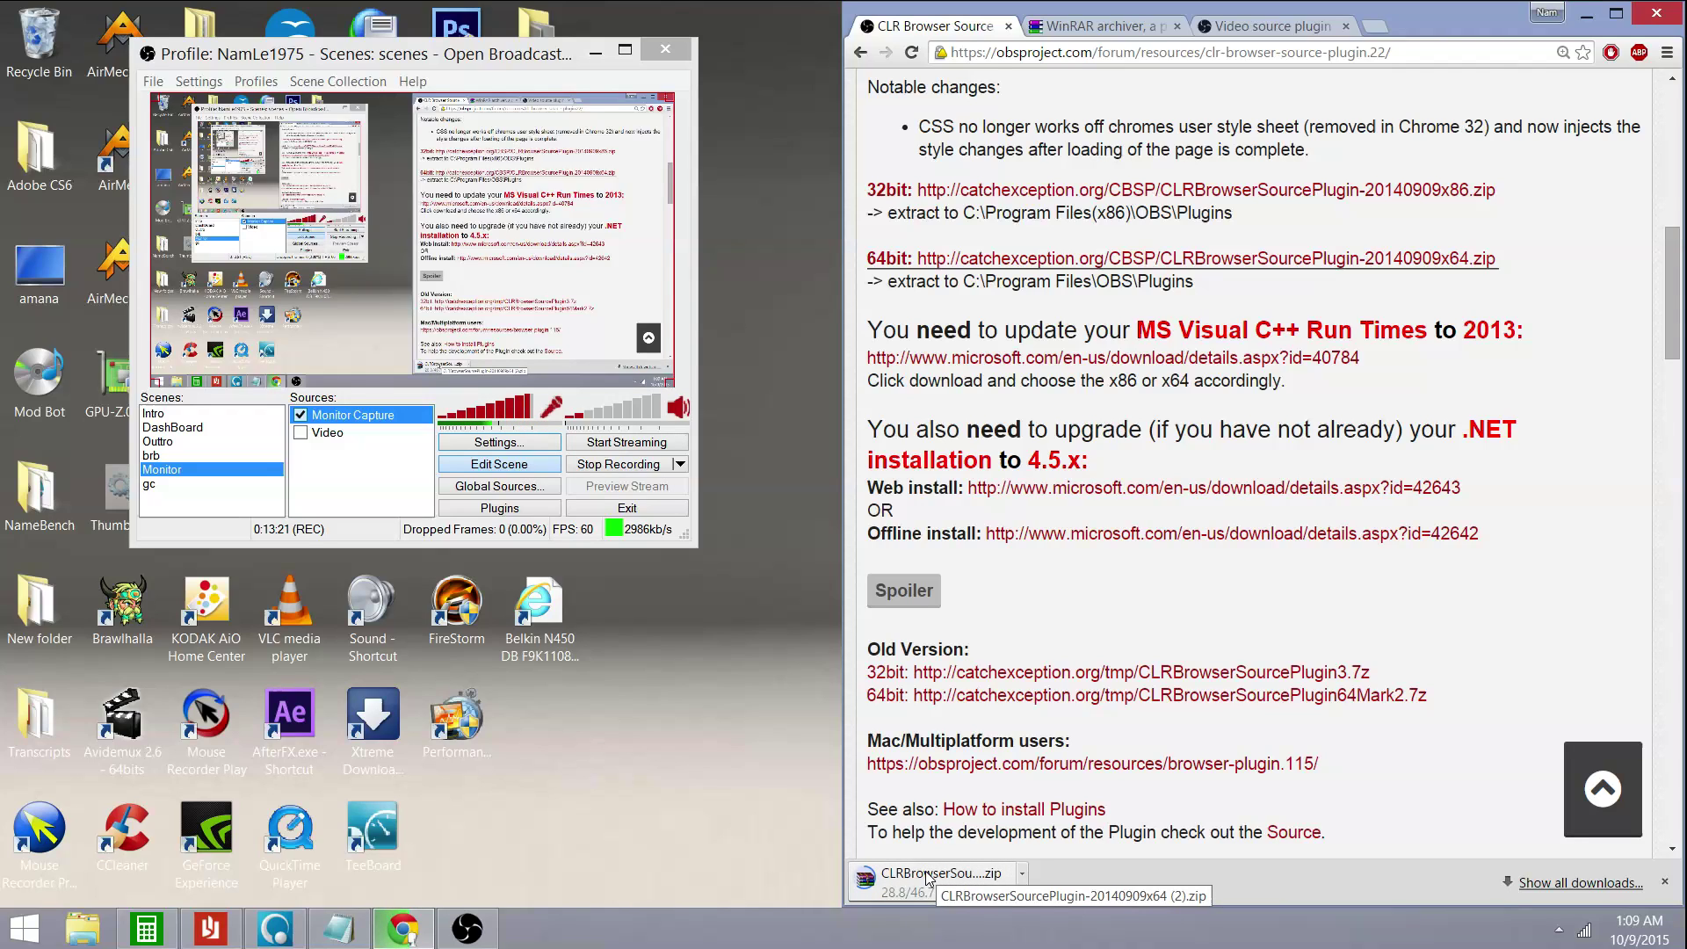
- Un-snap Chrome into a smaller floating window
scroll(1221, 443, "down", 4)
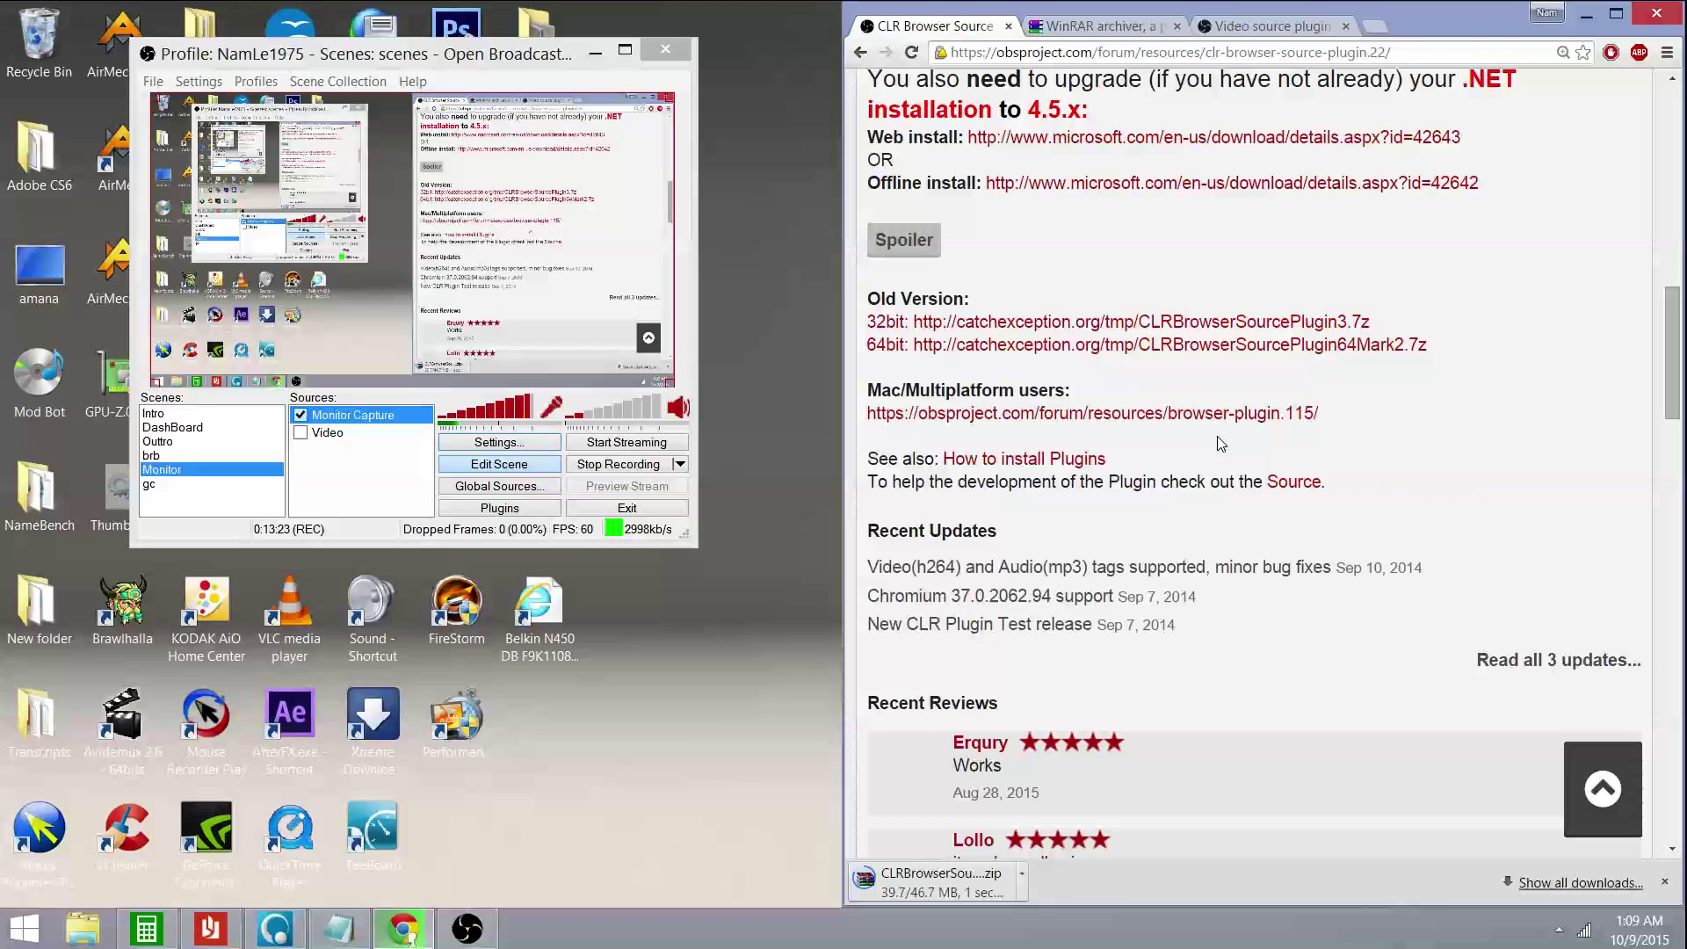
scroll(1220, 444, "up", 1)
left_click_drag(1386, 41, 1397, 46)
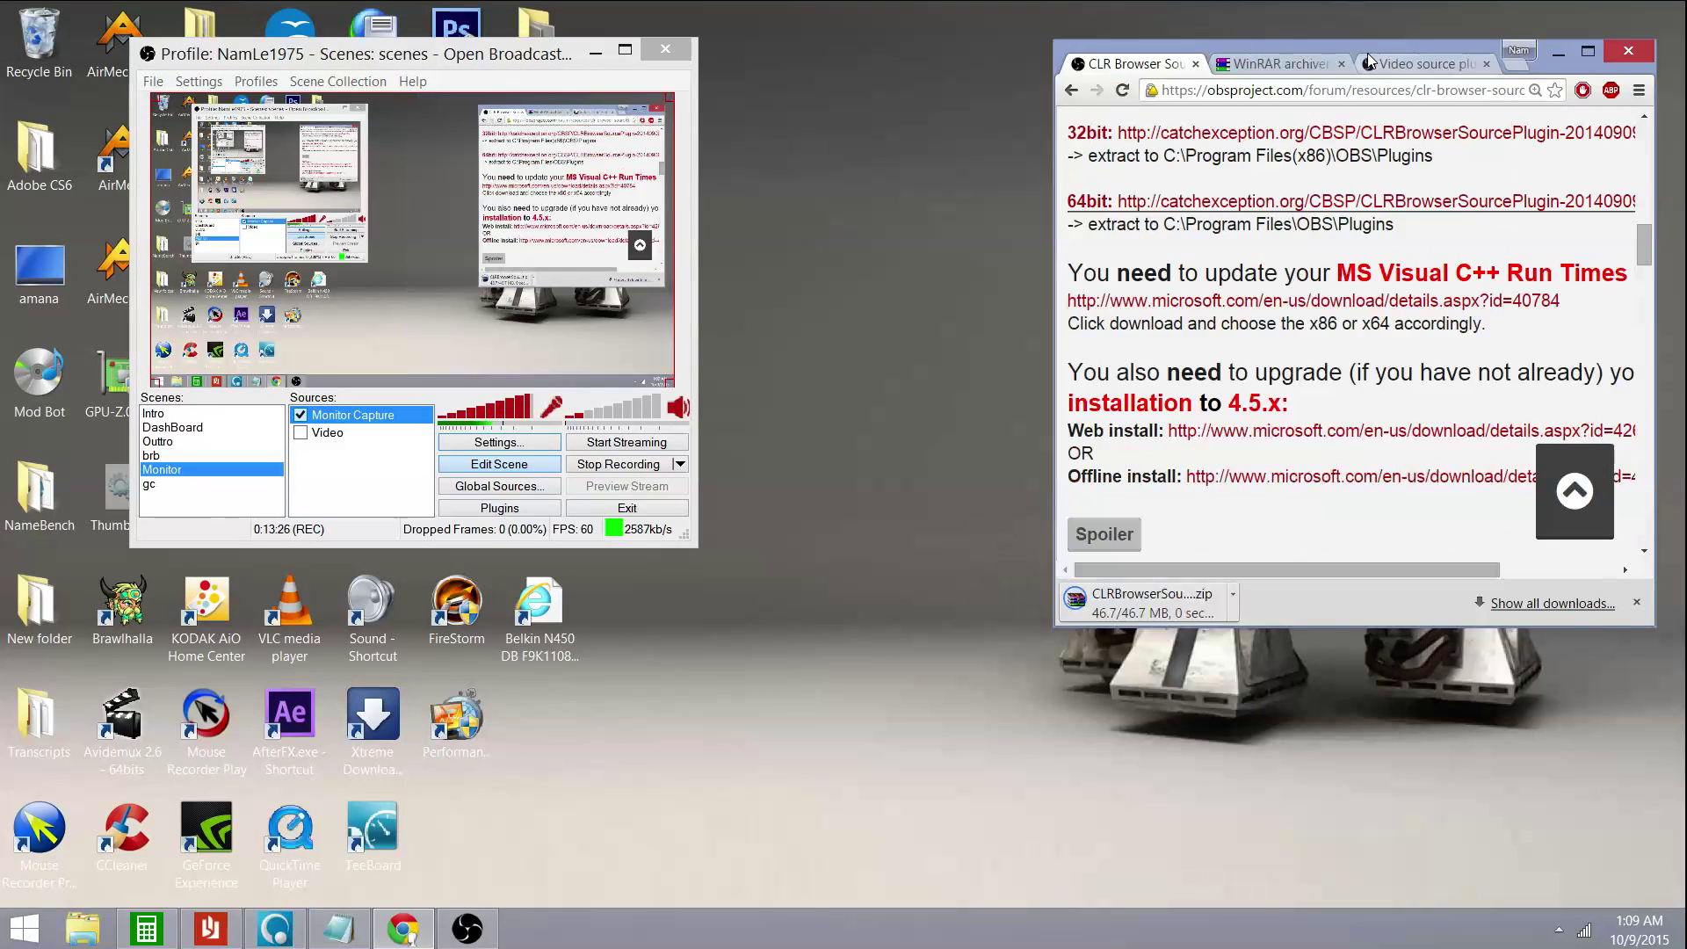
- Open CLRBrowserSourcePlugin-20140909x64 (2).zip in WinRAR and show the Windows (C:) drive in Explorer
left_click(1151, 602)
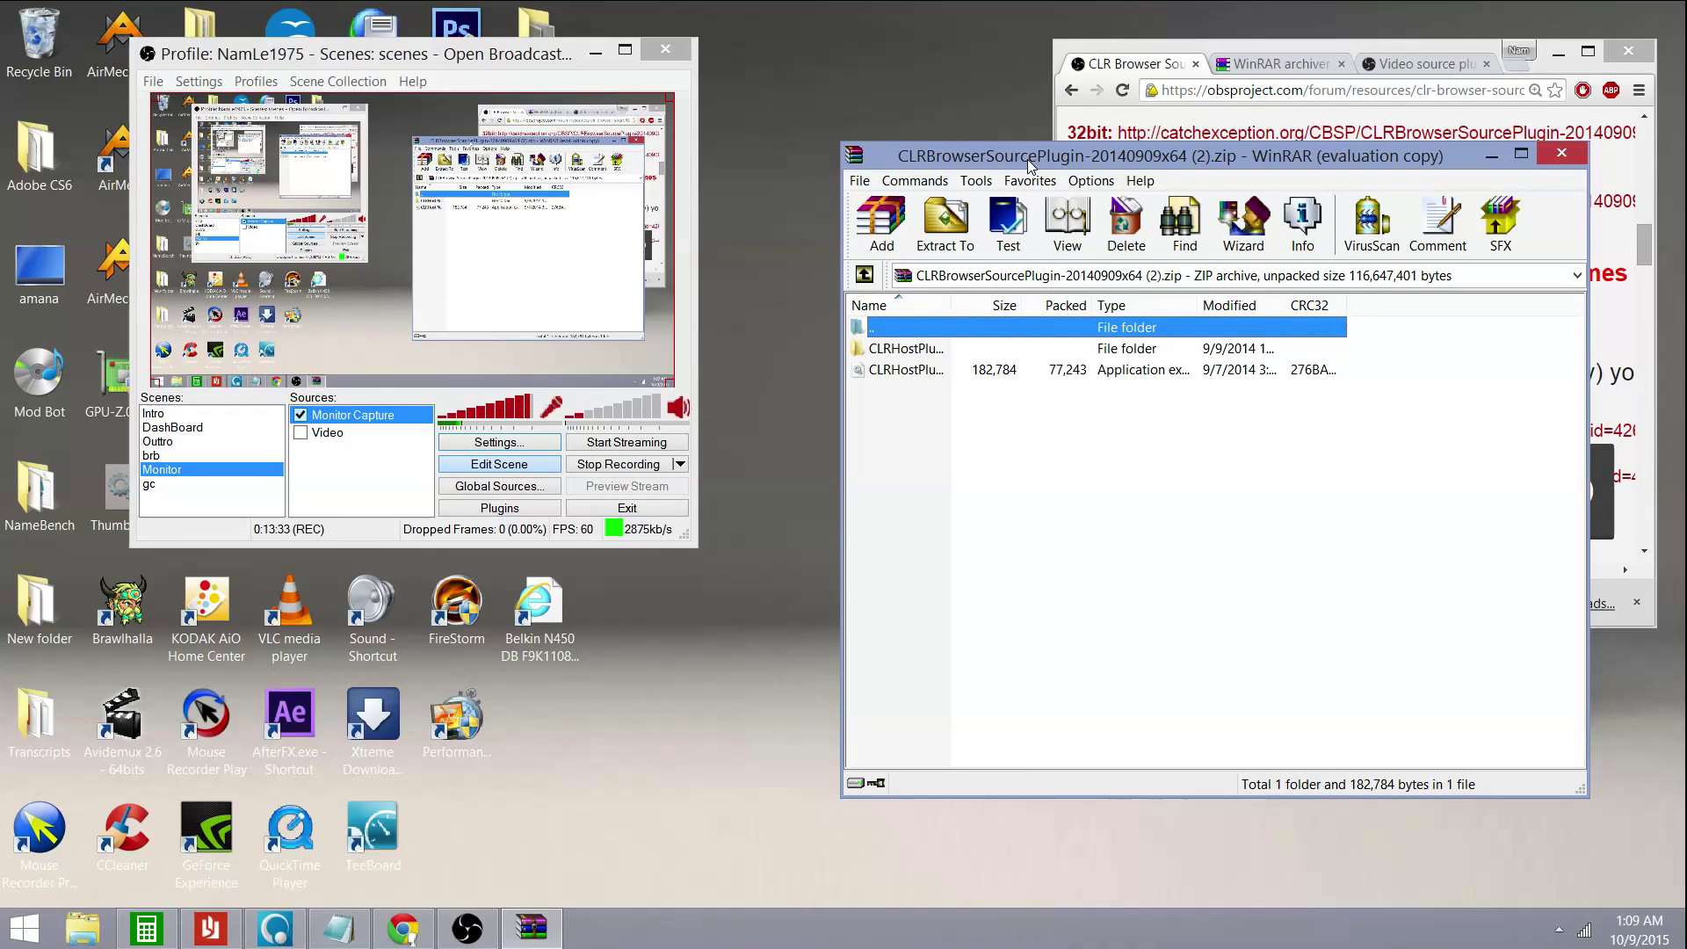
left_click(77, 938)
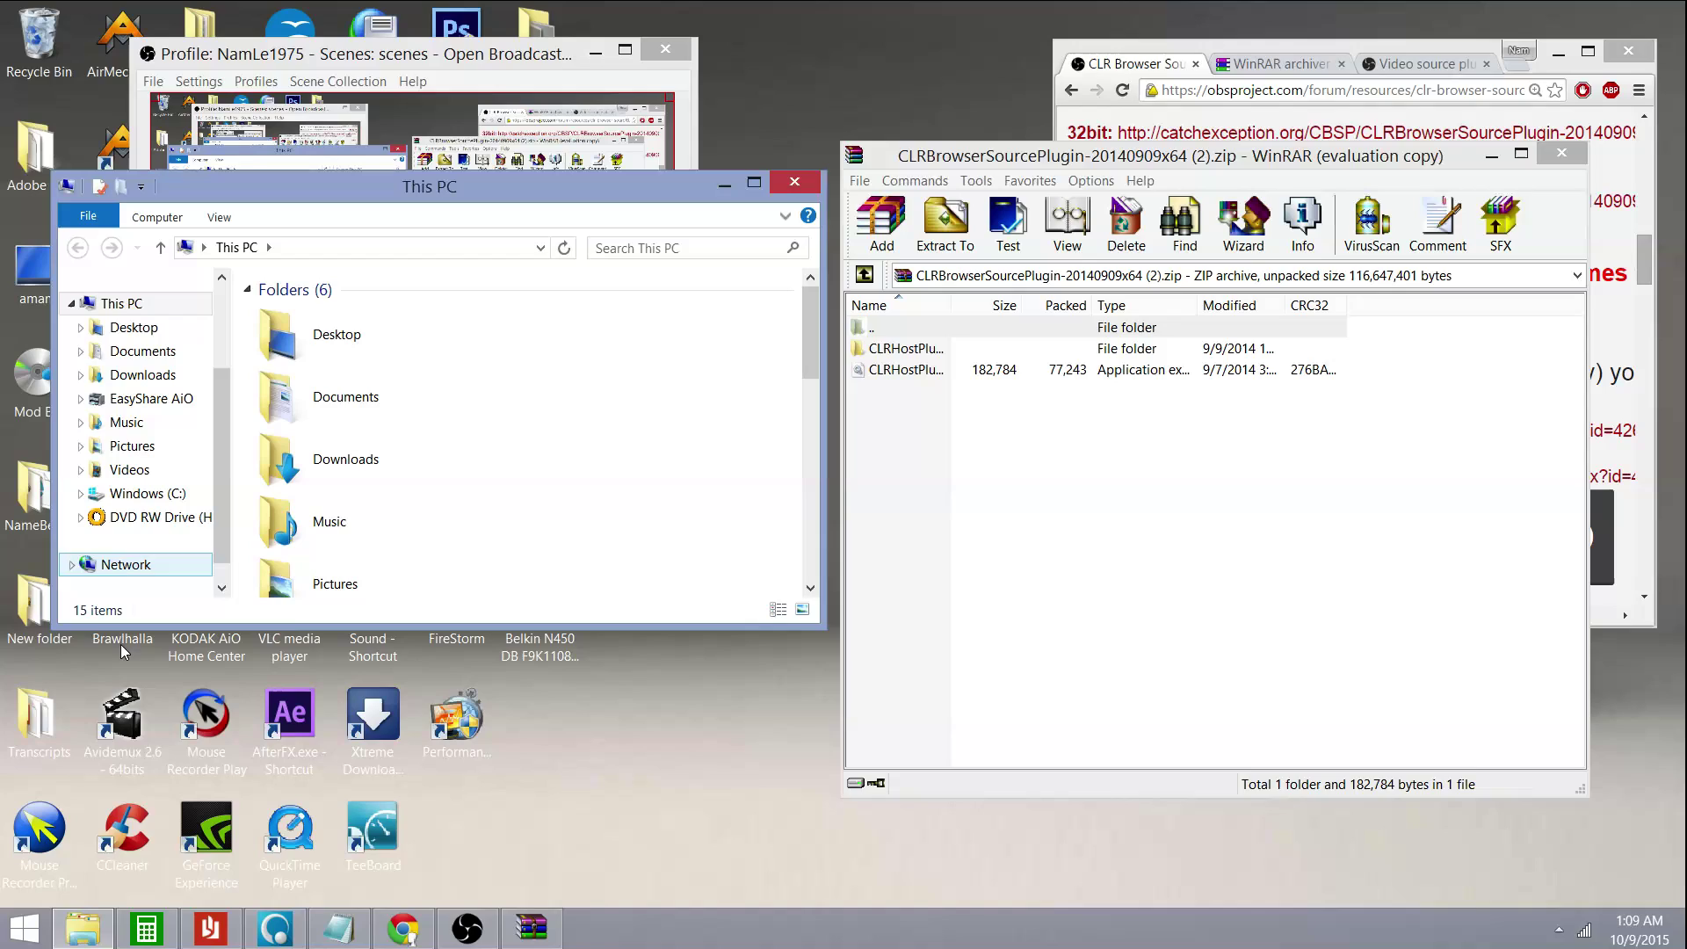
mouse_move(77, 934)
left_click(148, 493)
mouse_move(815, 410)
left_mouse_down()
mouse_move(805, 511)
mouse_move(798, 417)
left_mouse_up()
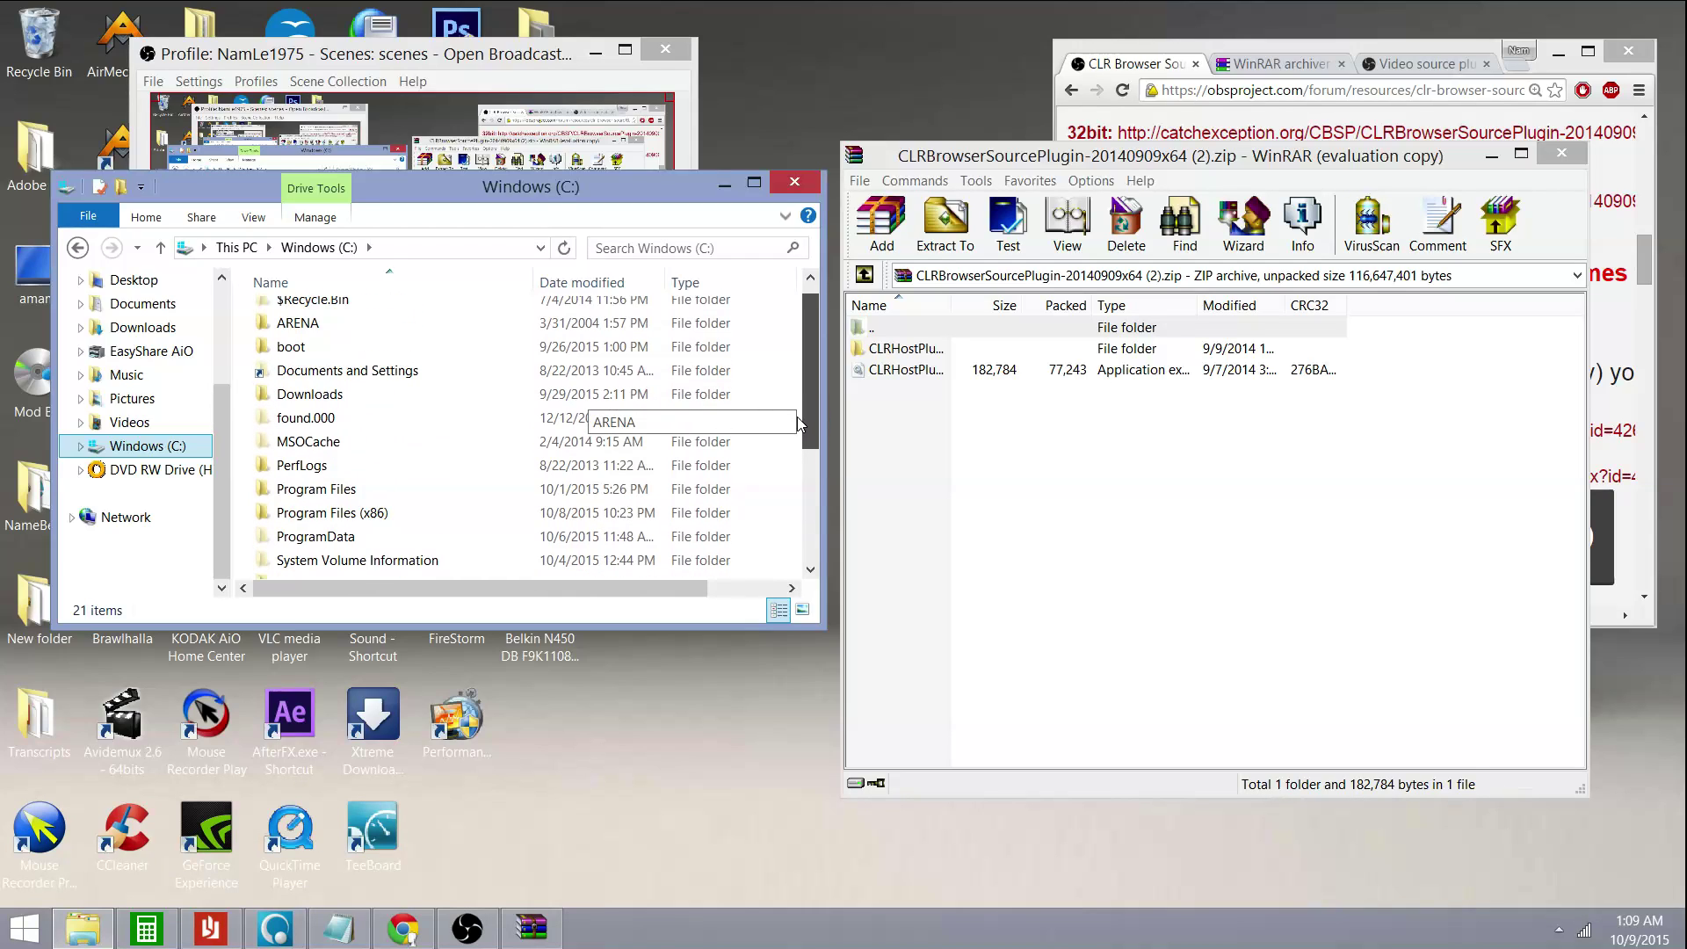
- Browse Explorer to C:\Program Files\OBS\plugins
double_click(330, 492)
left_click_drag(803, 373, 799, 453)
double_click(353, 462)
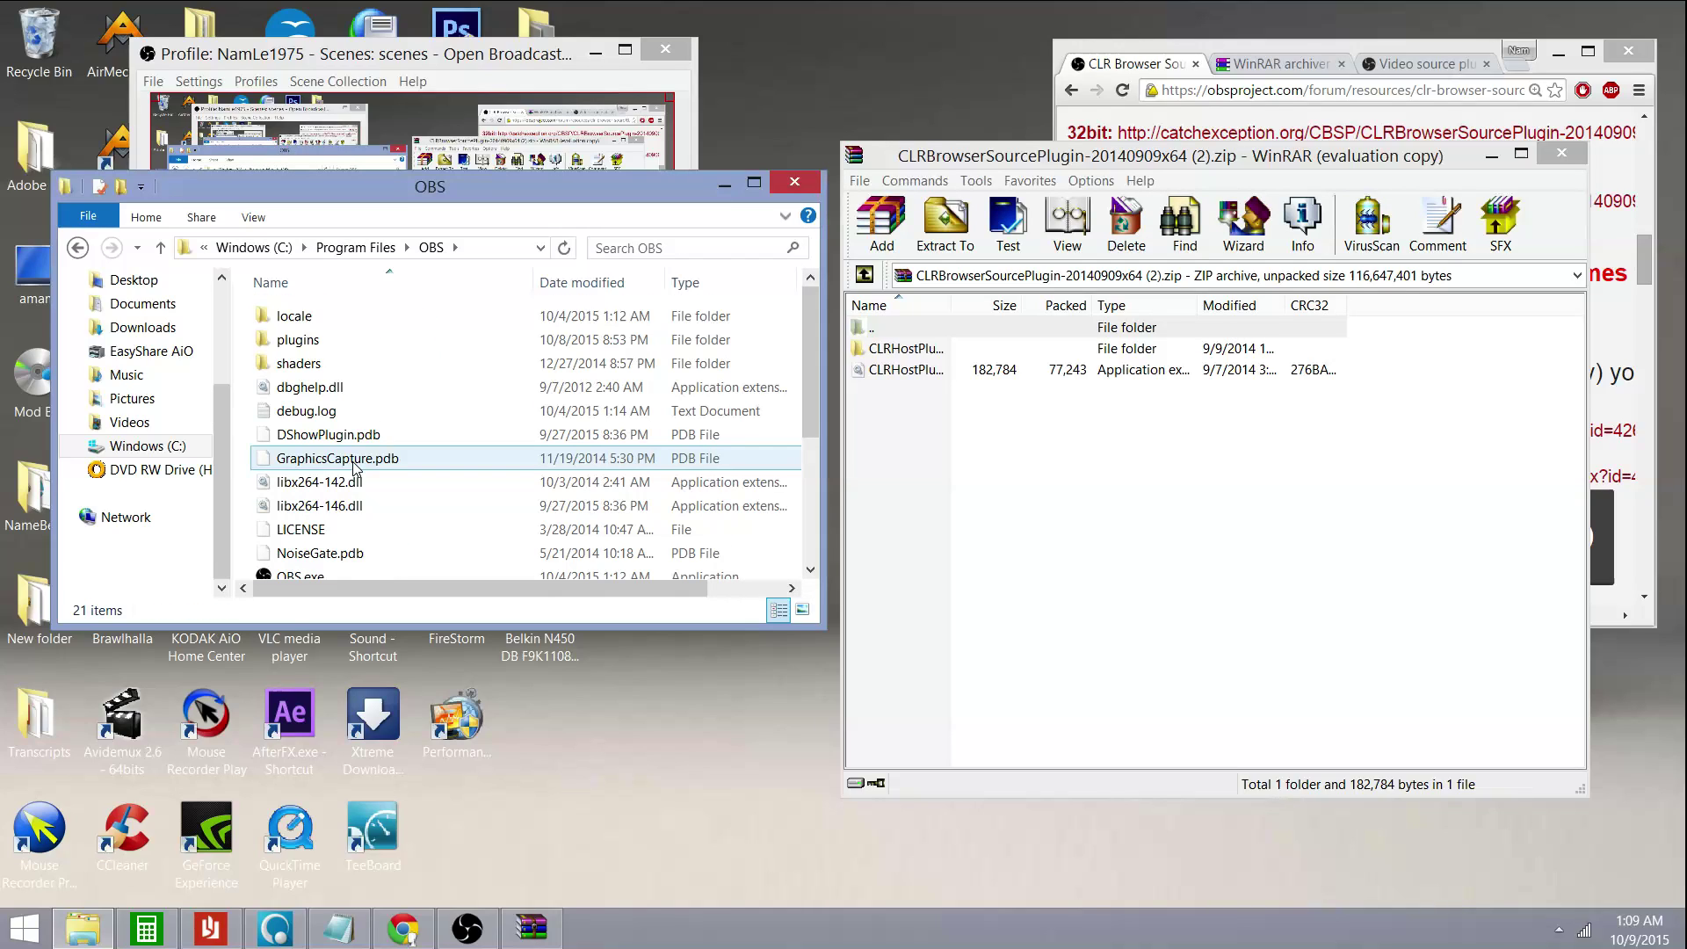
double_click(349, 341)
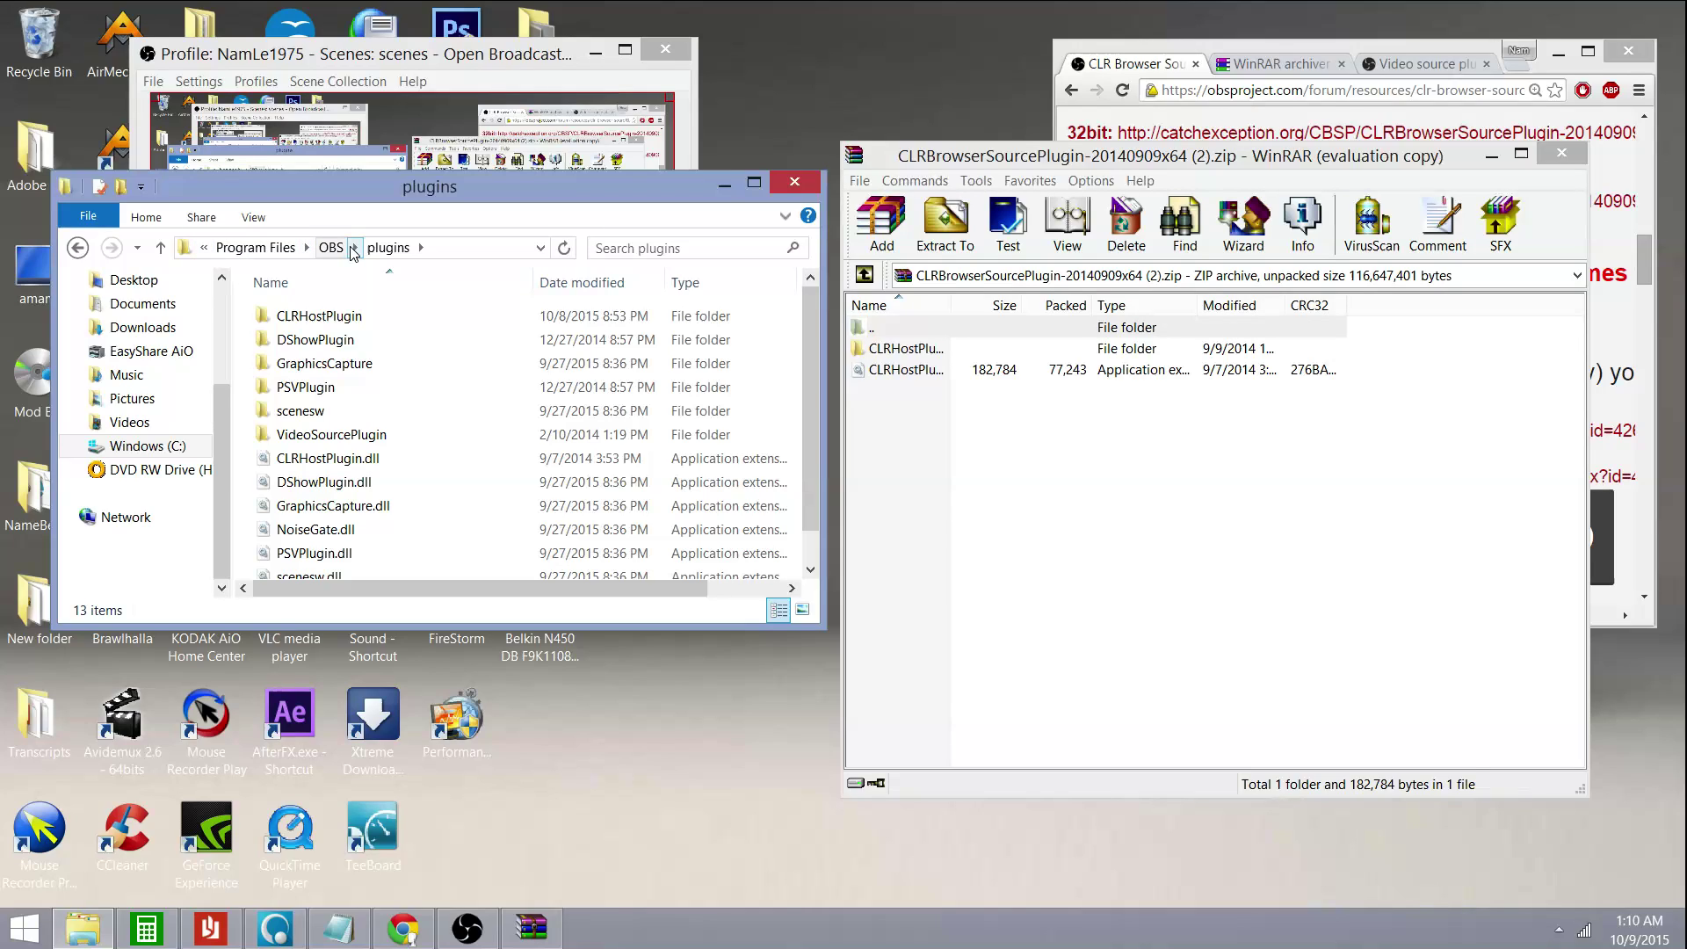
- Copy the CLRHostPlugin folder and CLRHostPlugin.dll from the archive into the OBS plugins folder
left_click(939, 351)
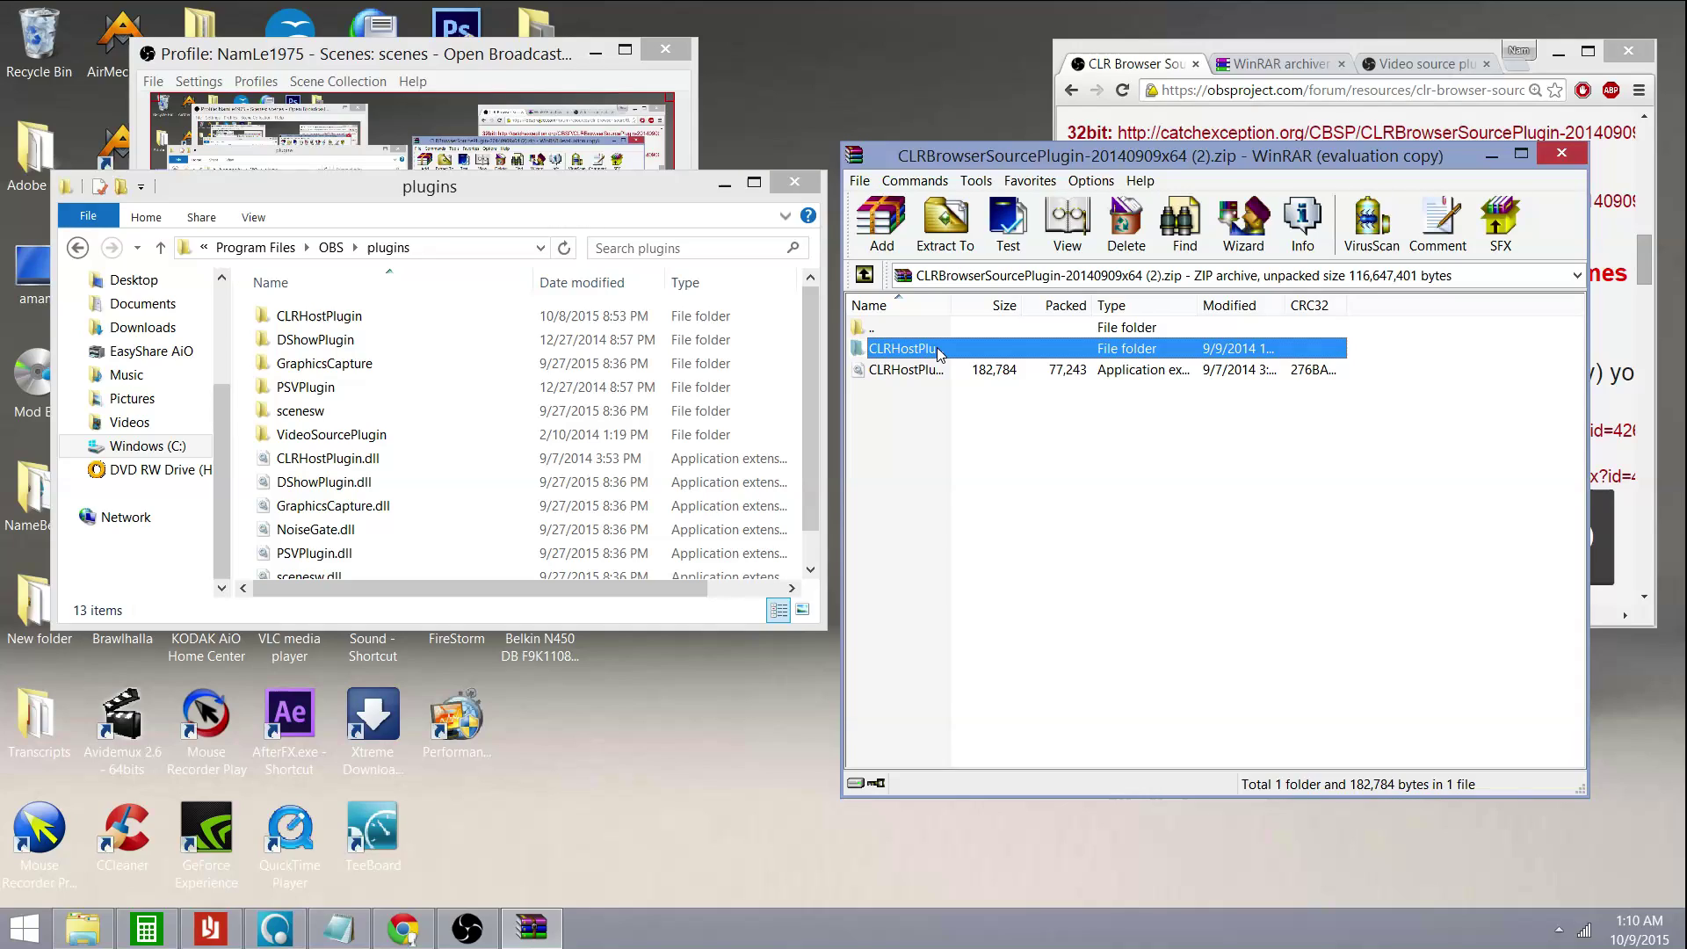
mouse_move(939, 352)
left_mouse_down()
mouse_move(513, 498)
mouse_move(934, 415)
mouse_move(969, 356)
left_mouse_up()
left_click(902, 369)
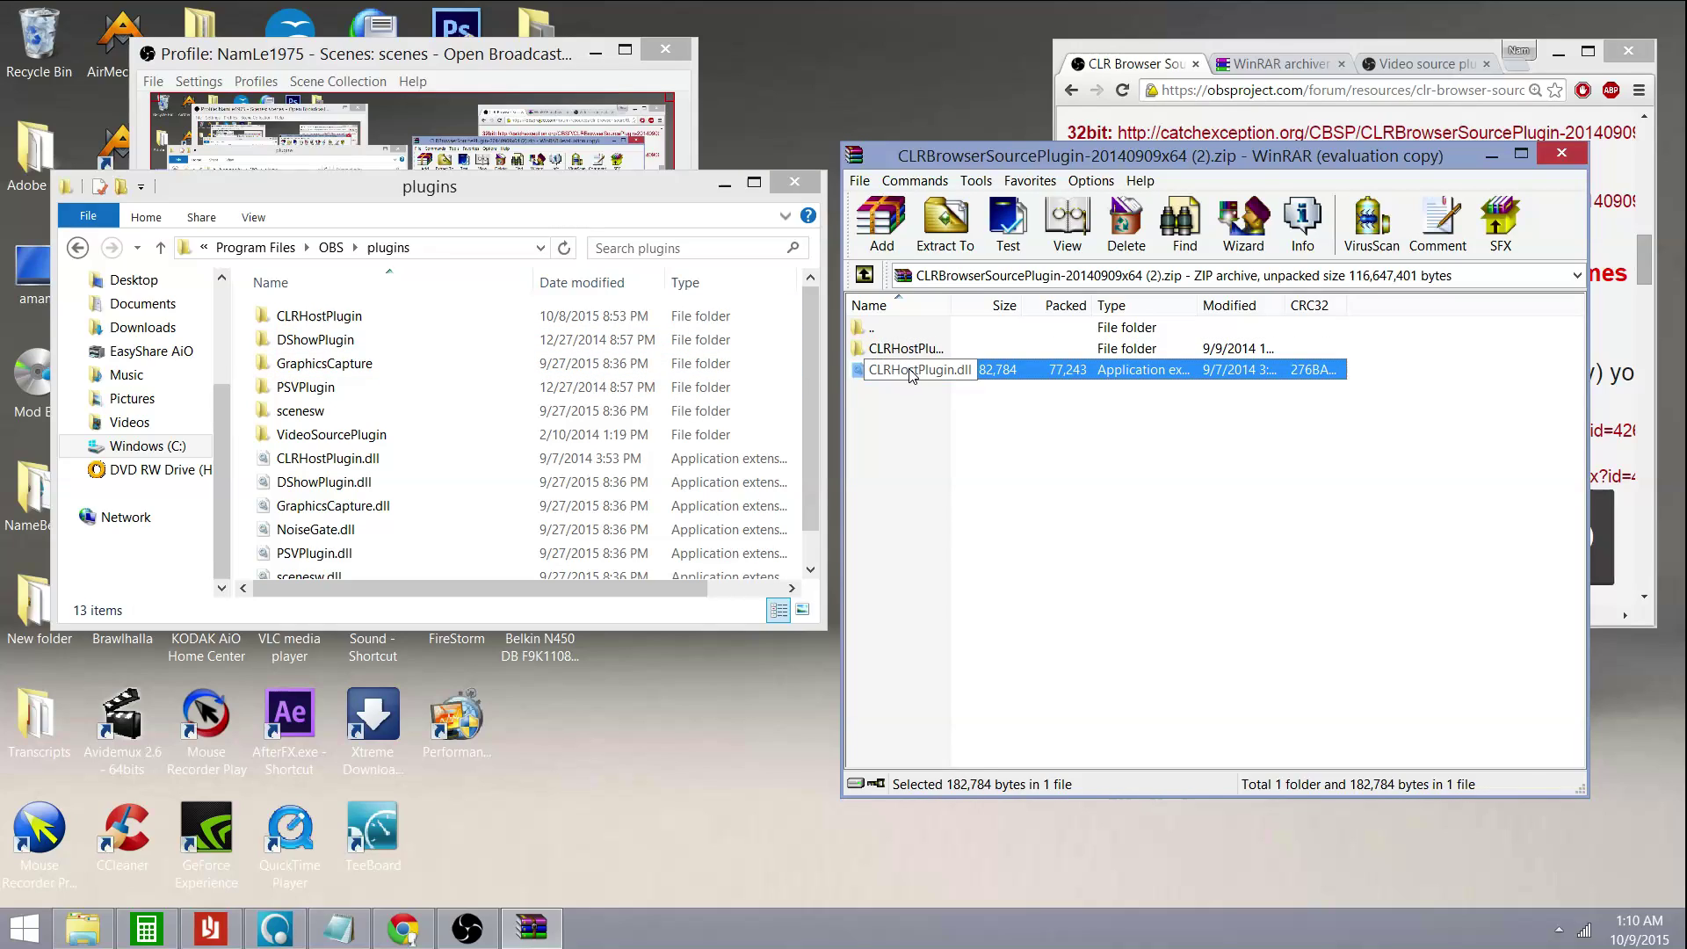
left_click_drag(925, 380, 1028, 403)
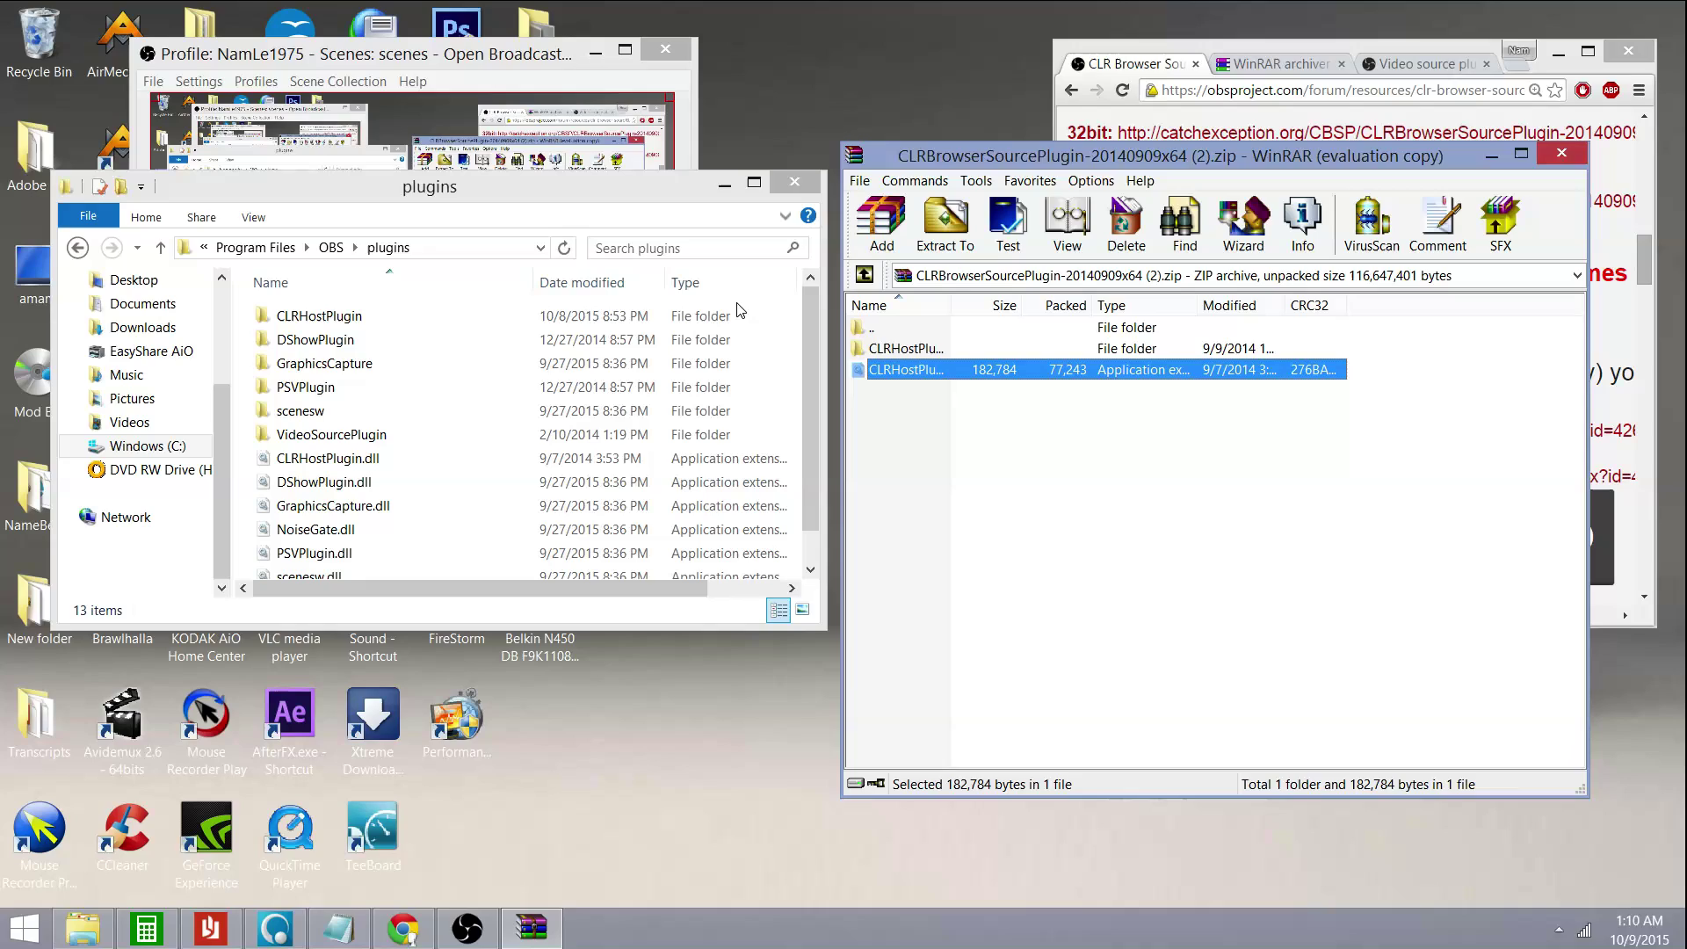
- Close WinRAR and move the plugins window aside to uncover OBS
left_click(1563, 154)
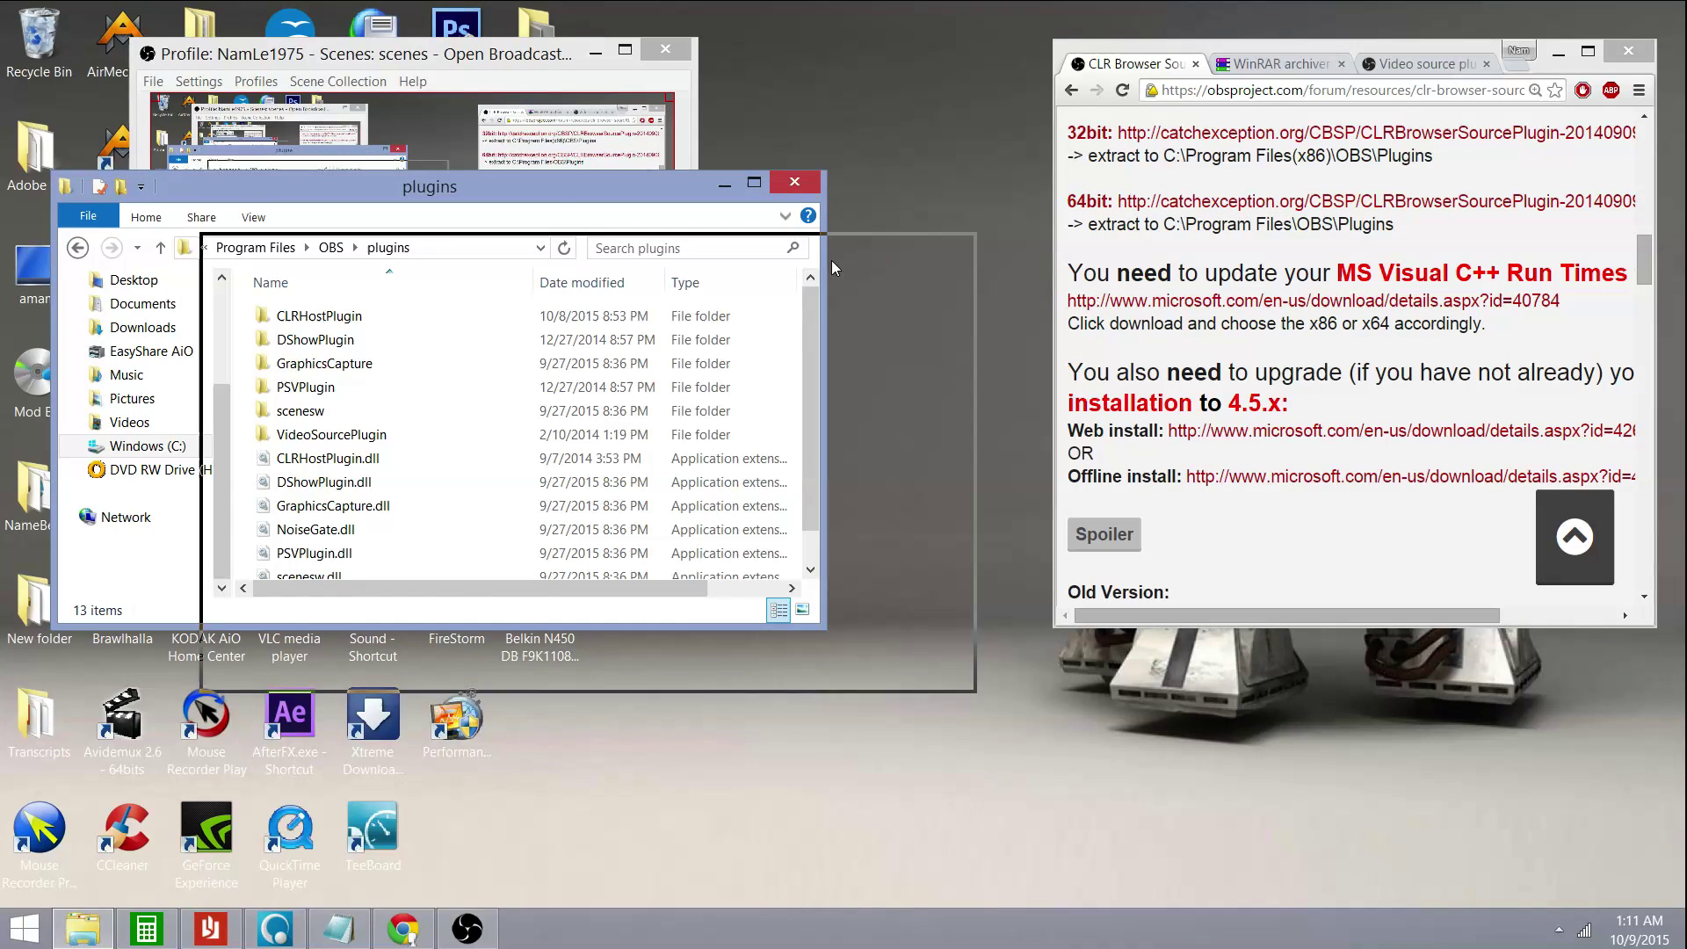
left_click_drag(683, 183, 933, 330)
left_click_drag(812, 340, 1372, 220)
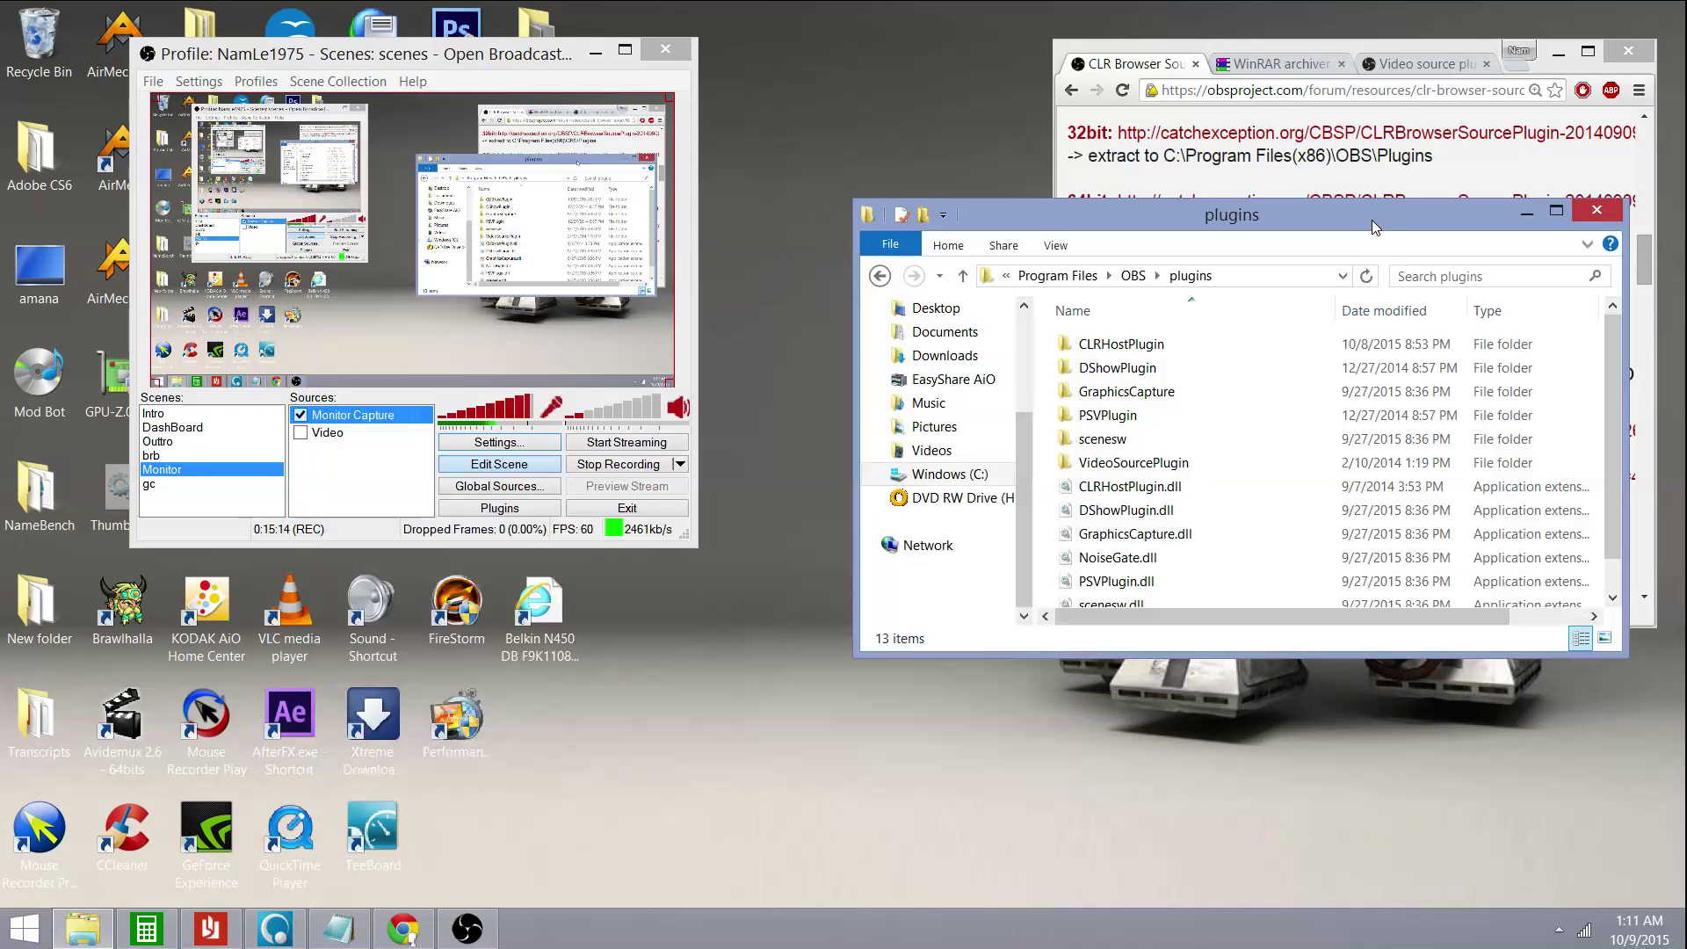
- Bring up the Sources list's Add menu offering CLR Browser
right_click(323, 456)
mouse_move(365, 475)
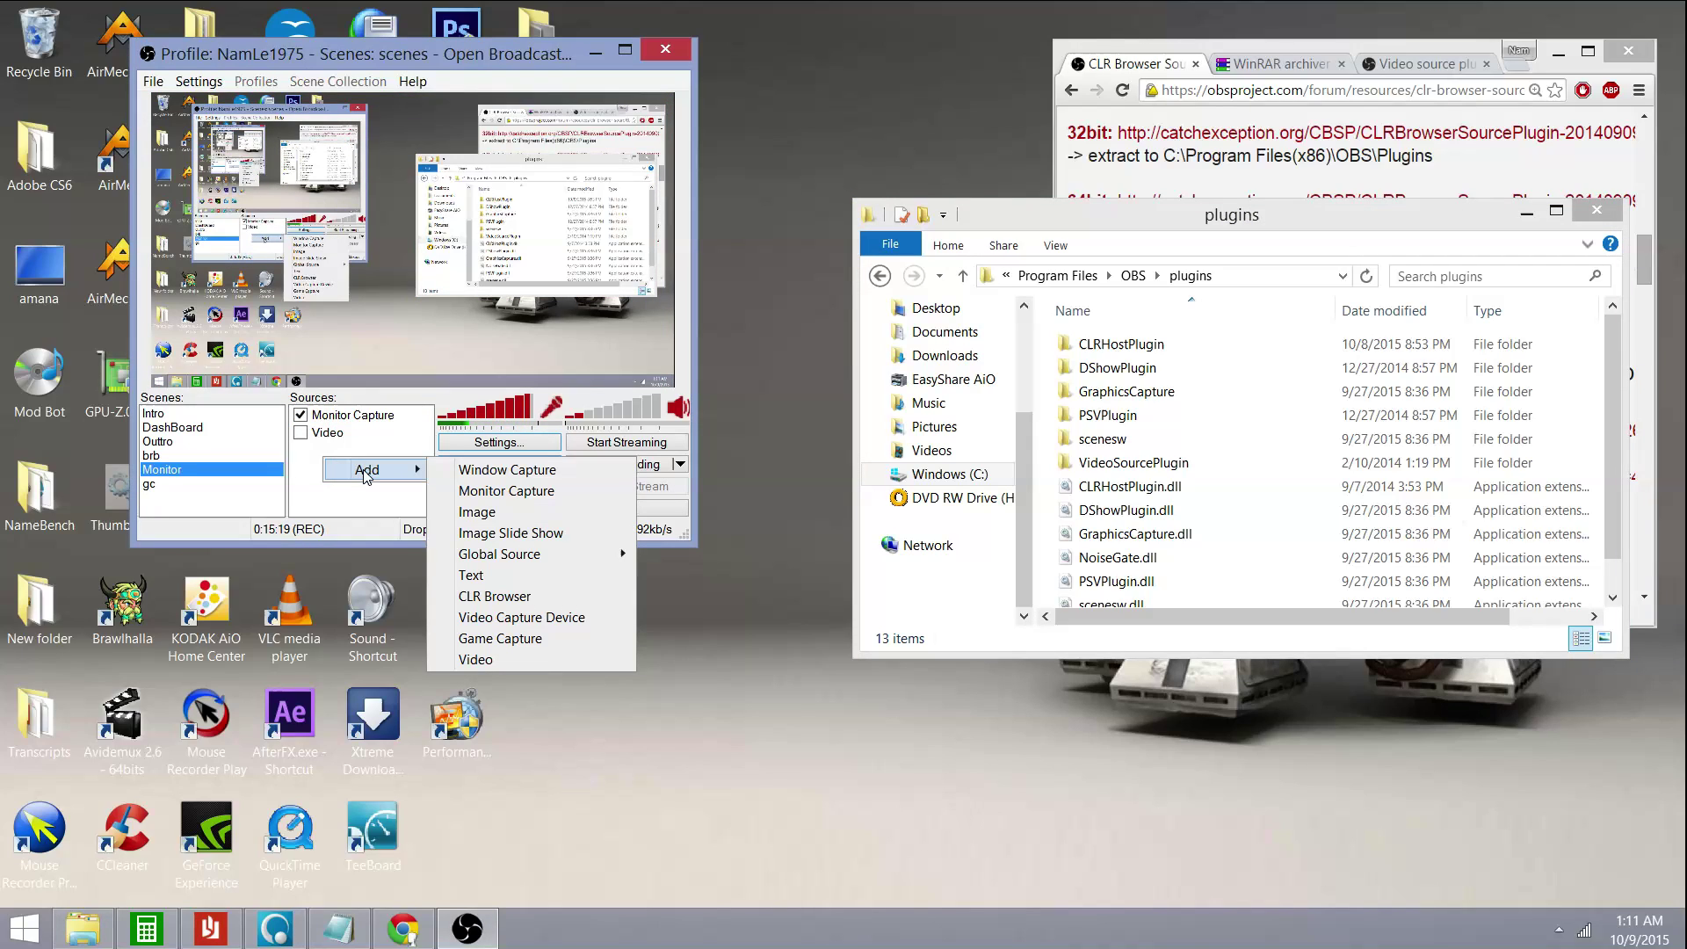
right_click(304, 446)
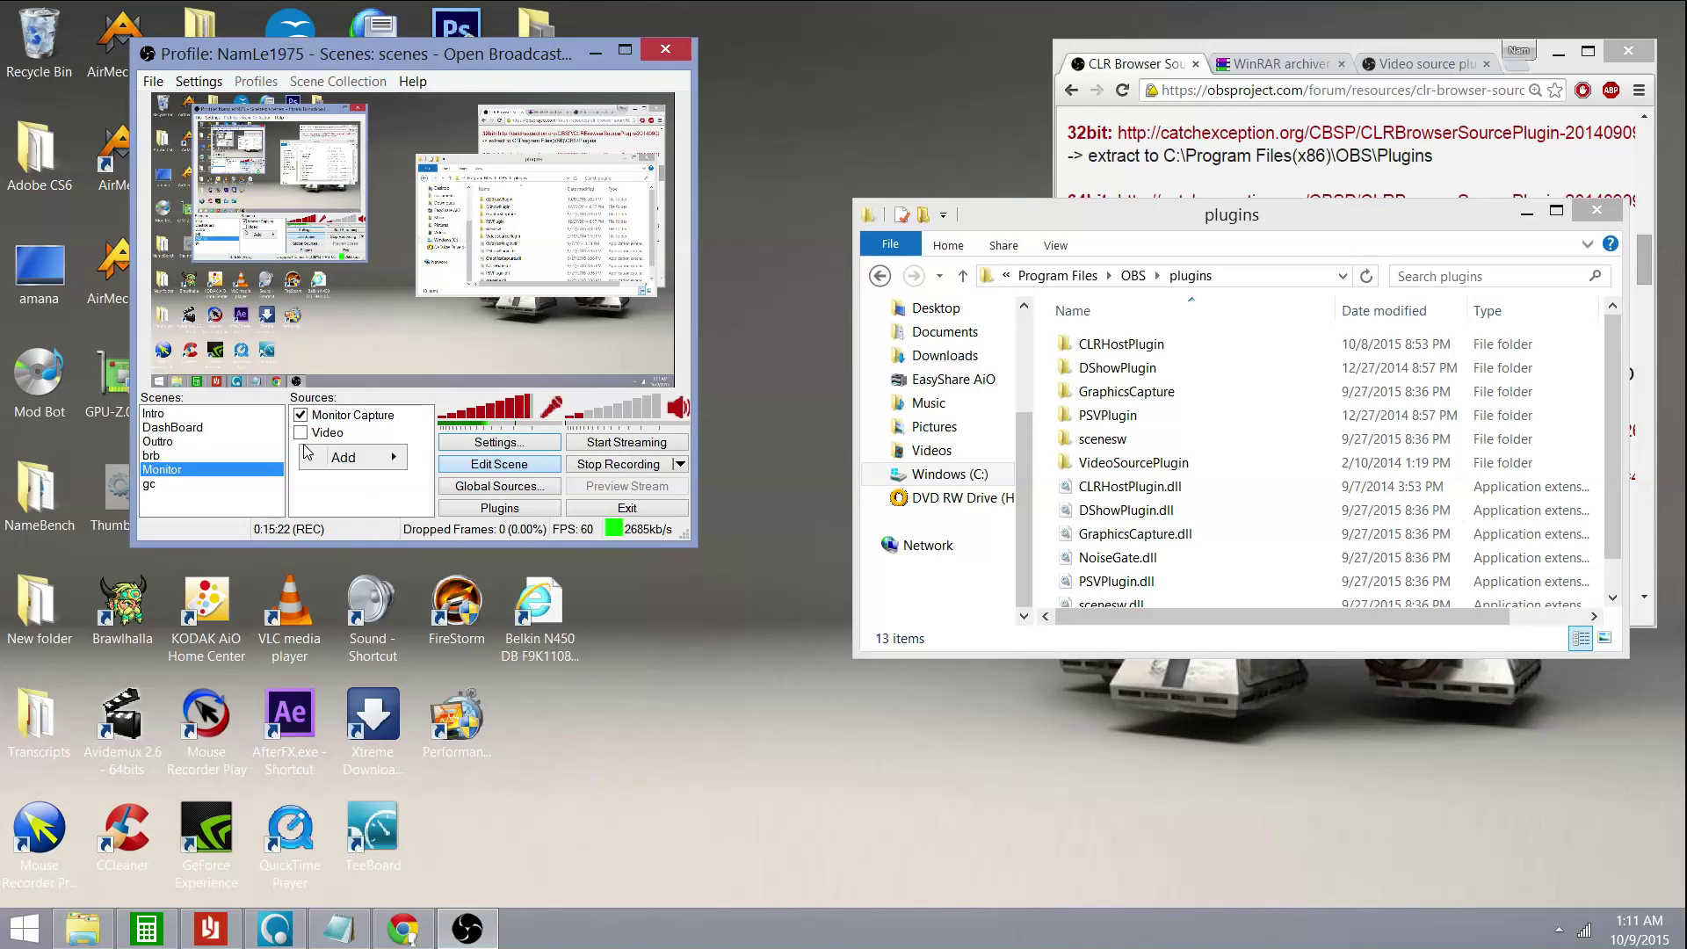
mouse_move(334, 463)
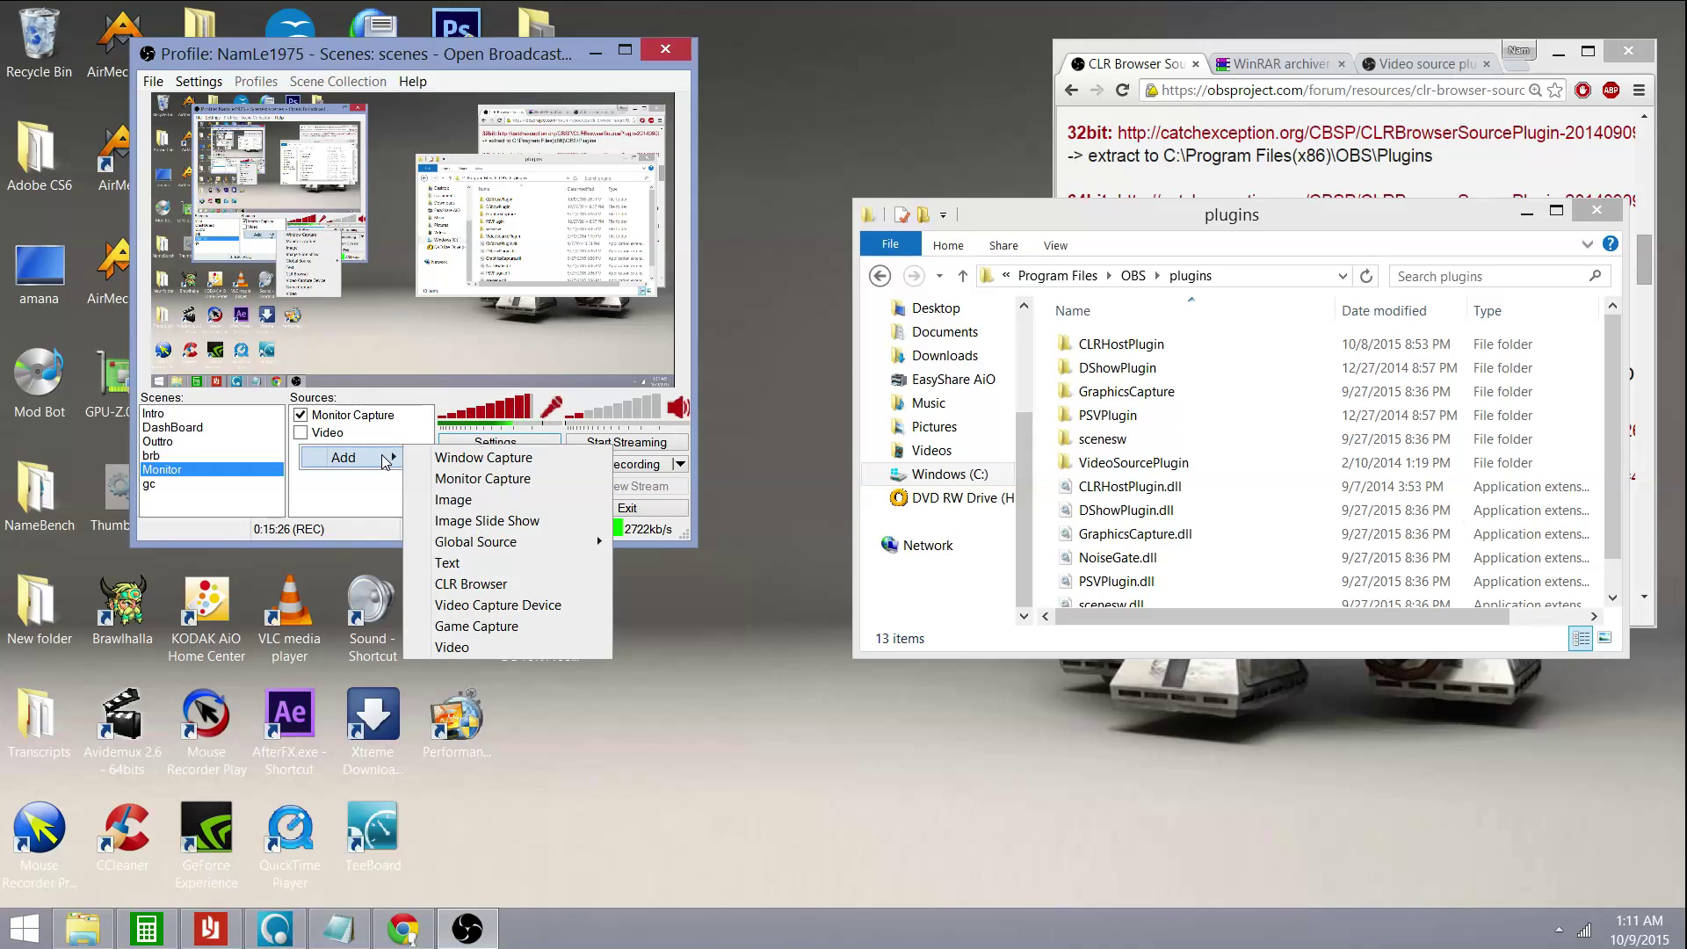
- Add a CLR Browser source with the default name, width 1280 and height cleared
left_click(479, 584)
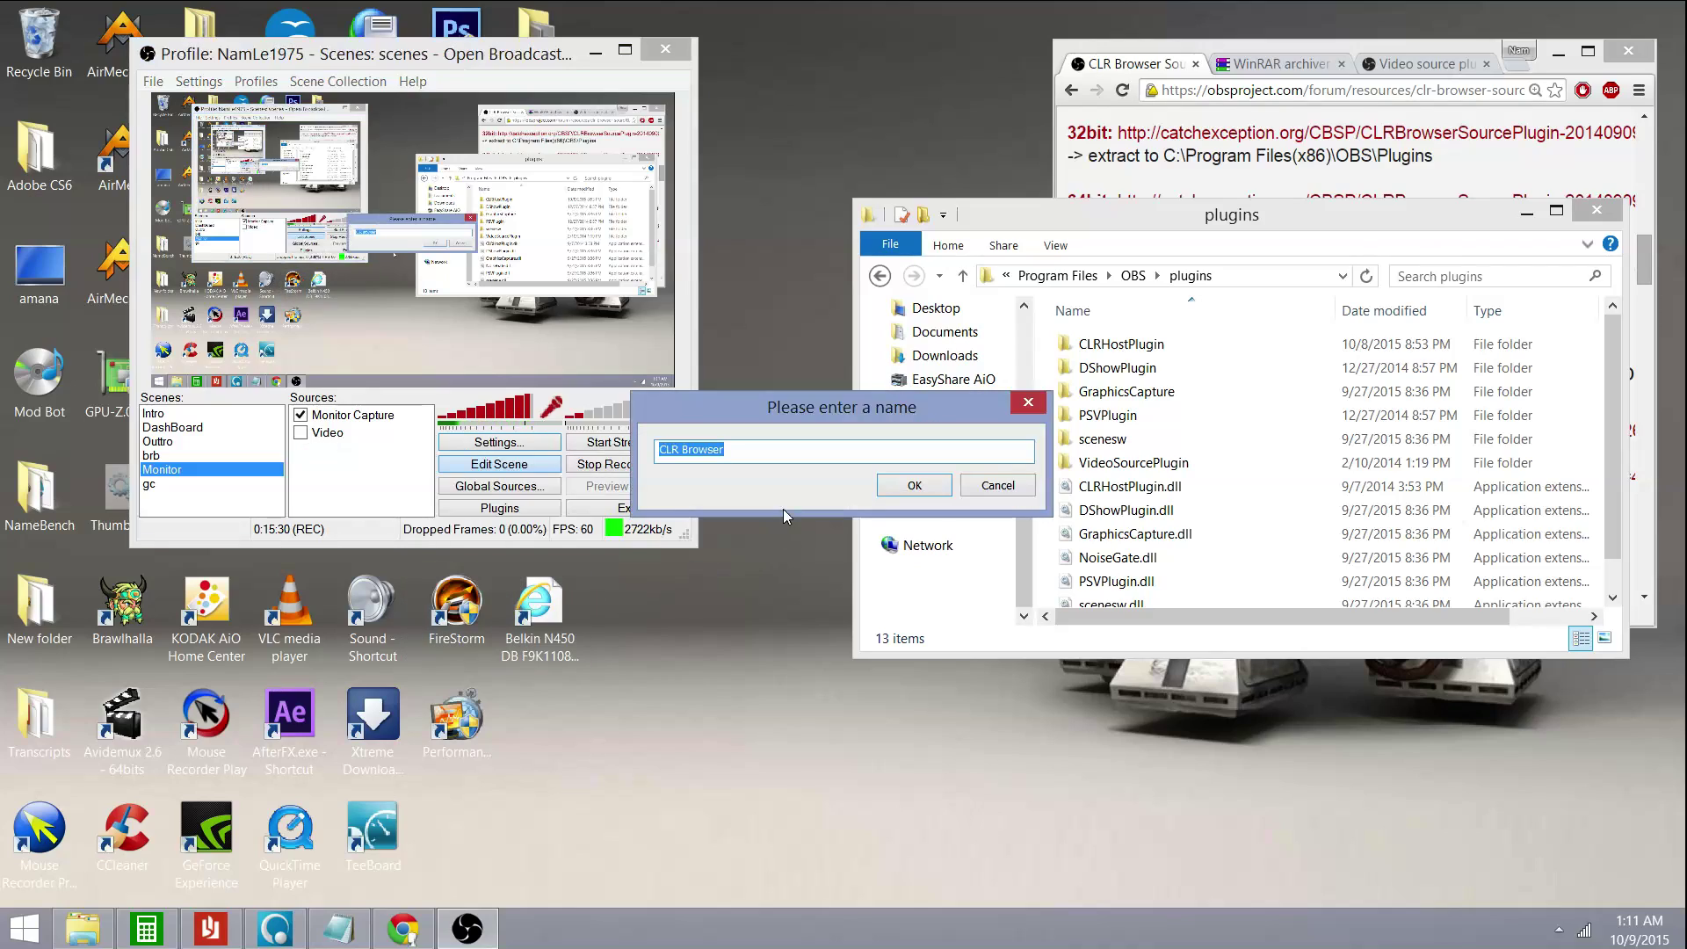
left_click(903, 486)
left_click(608, 397)
key("BackSpace")
key("BackSpace")
key("BackSpace")
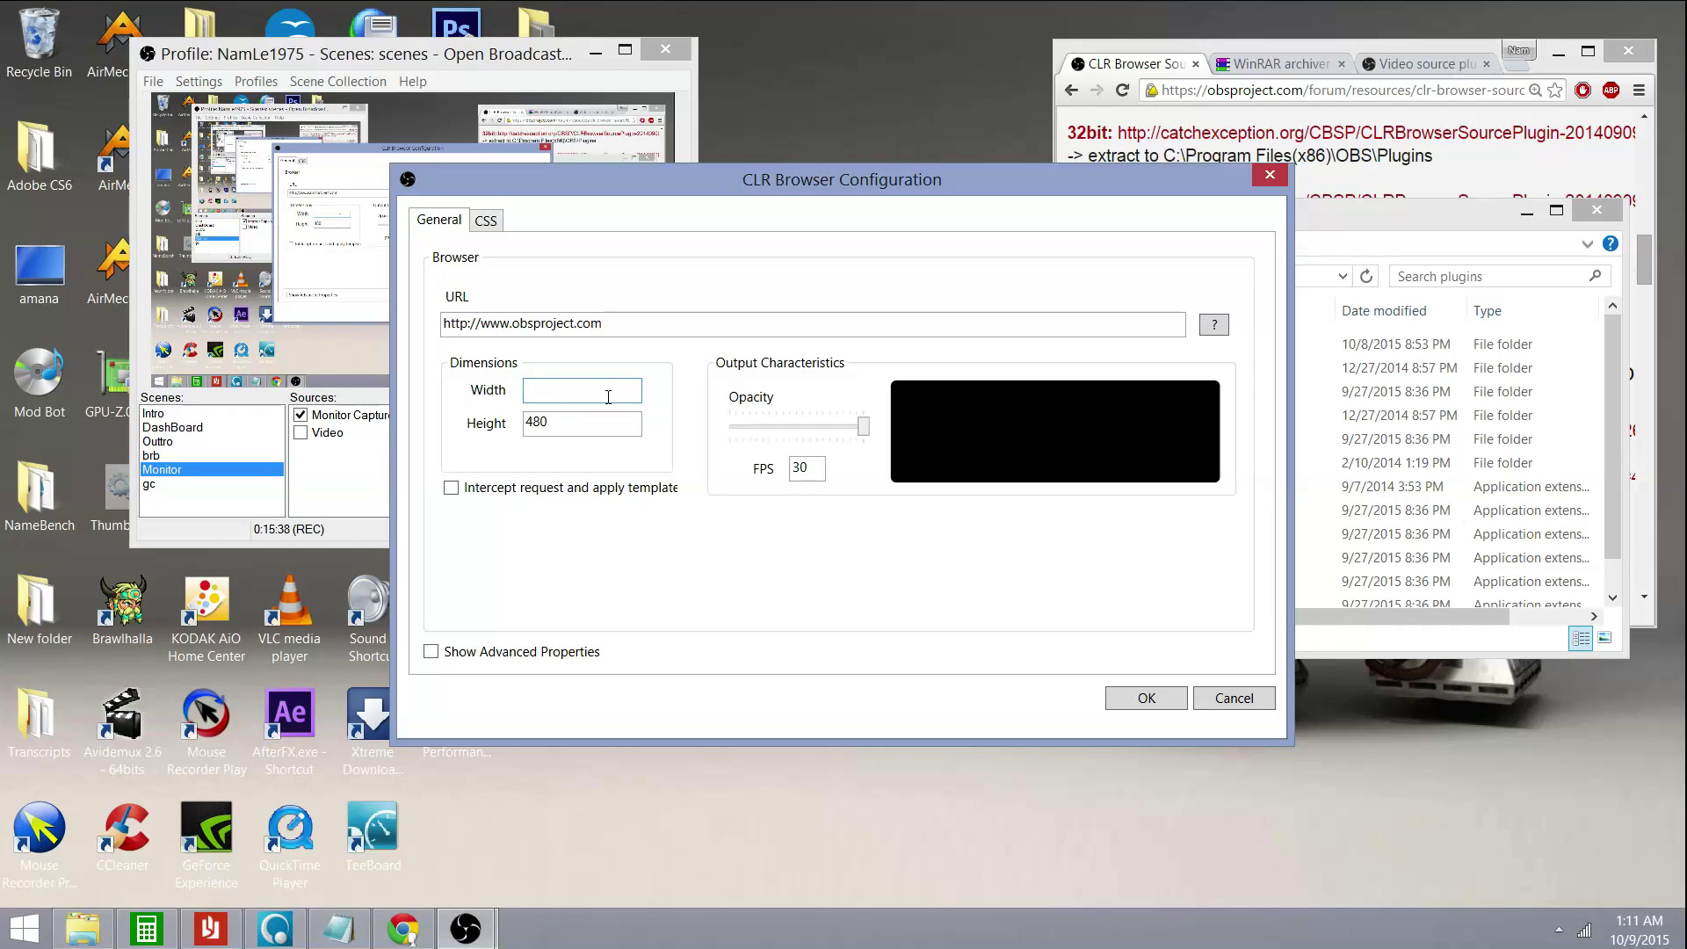
type("128")
left_click(568, 423)
key("BackSpace")
key("BackSpace")
left_click(1134, 701)
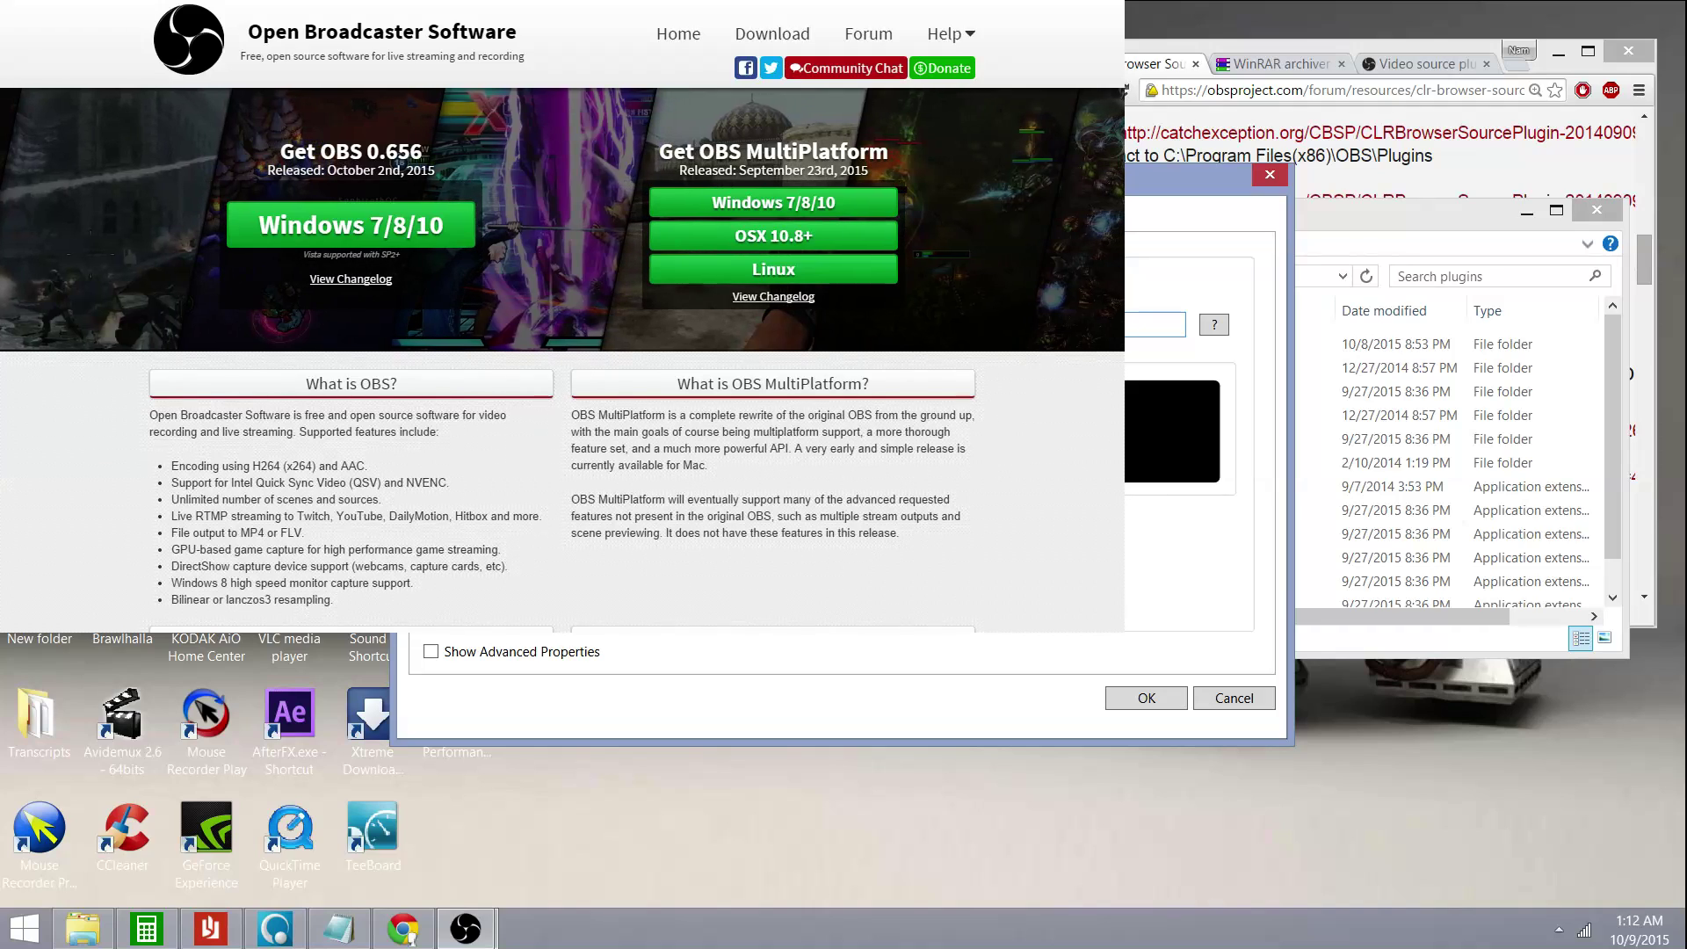
- Bring Chrome forward, resize it, and go to the StreamPro site in a new tab
left_click(1353, 46)
left_click_drag(1353, 44, 1276, 146)
left_click(1274, 144)
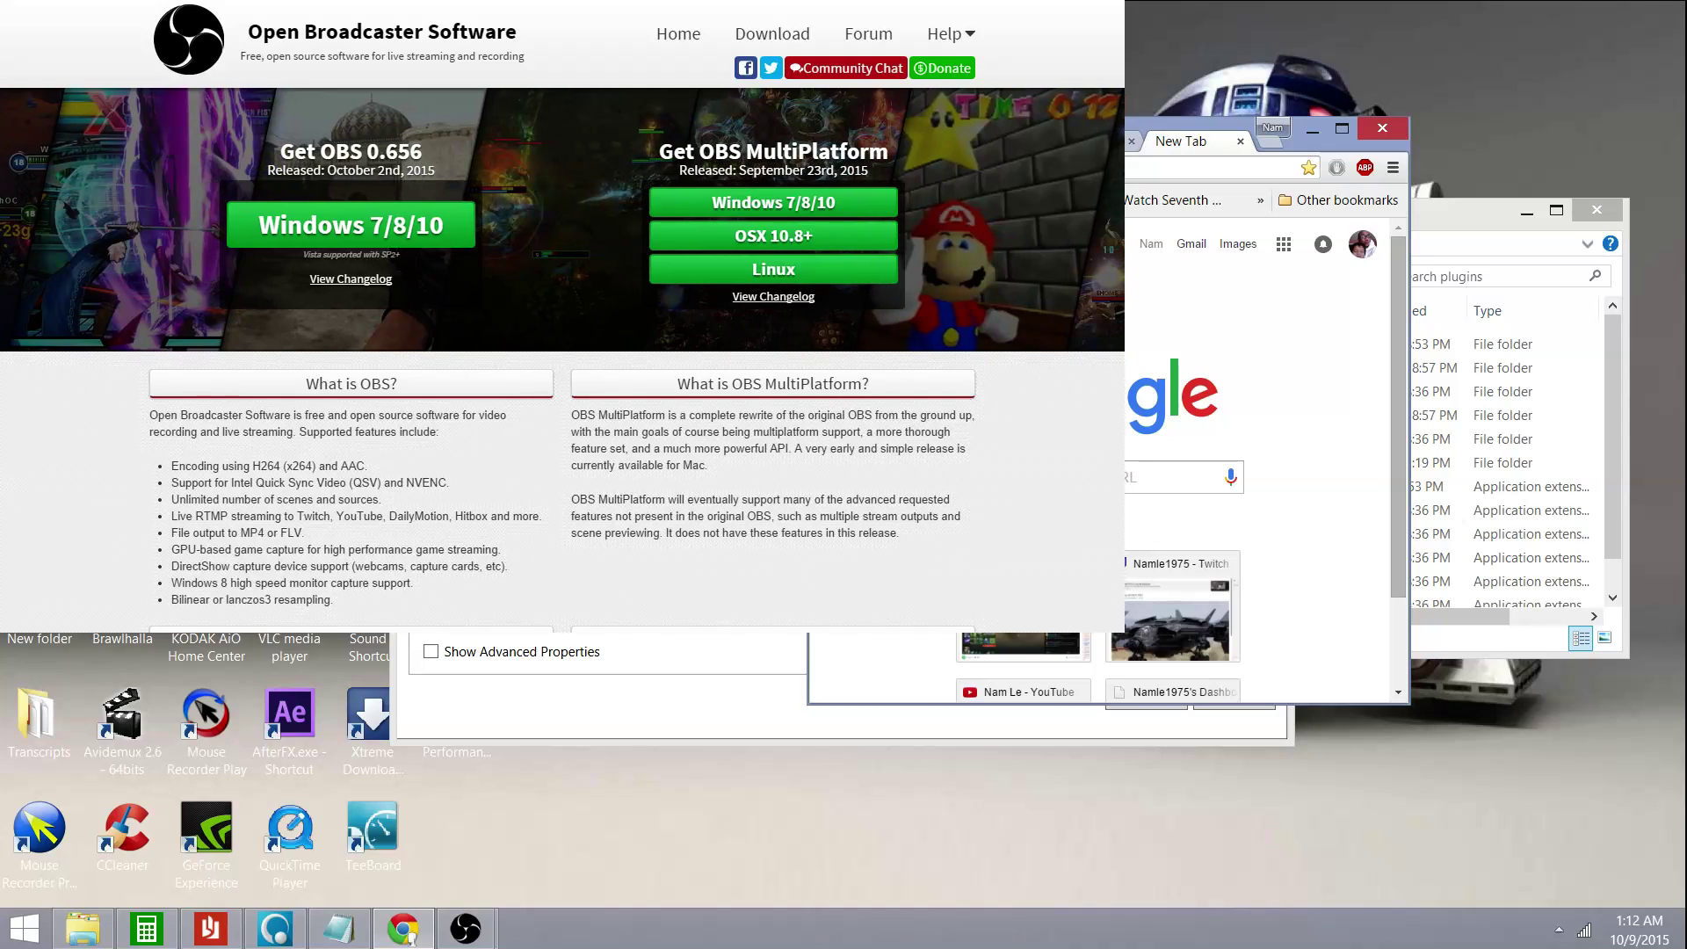
type("stream")
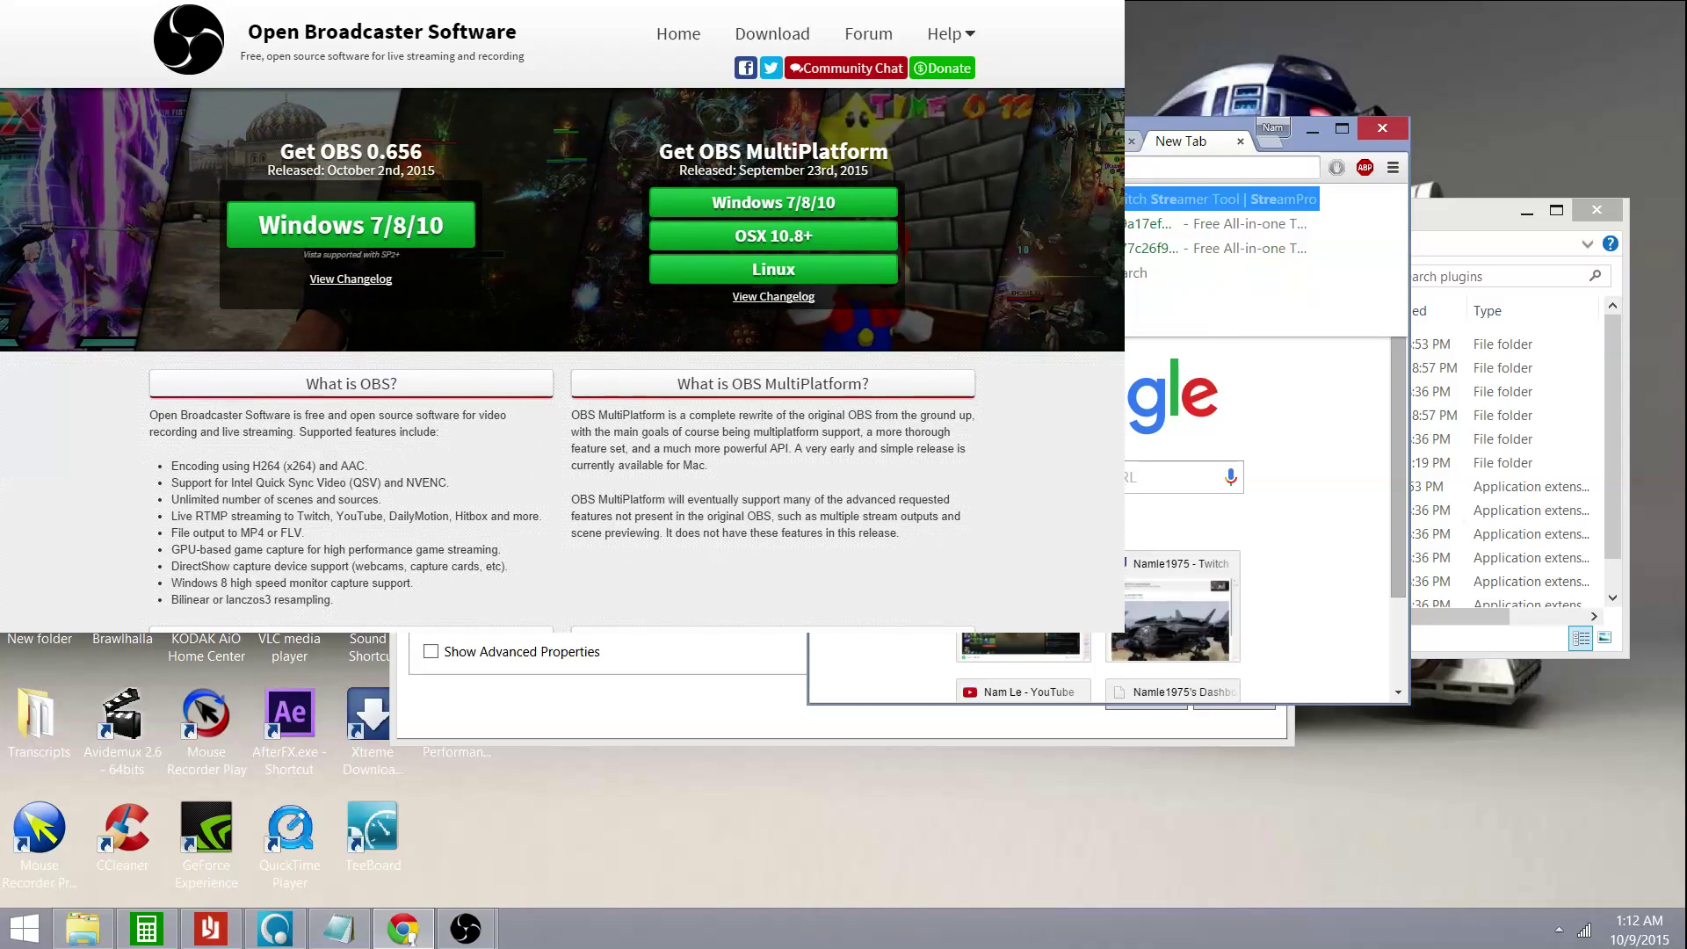
key("Return")
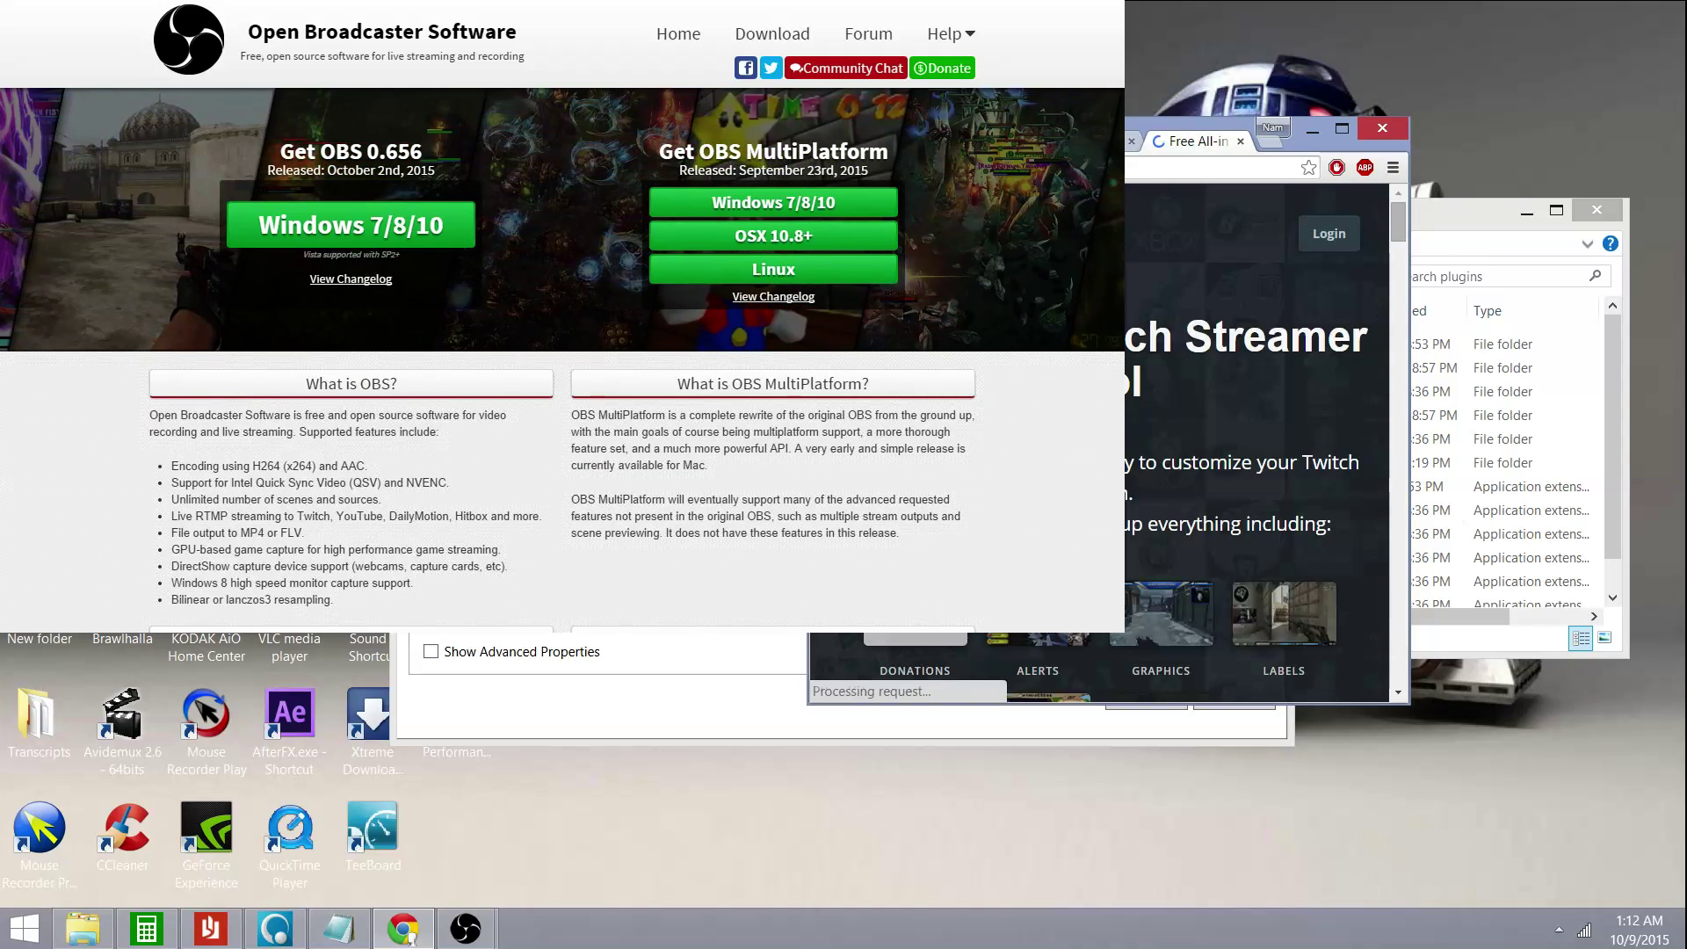
- Enter the StreamPro overlay dashboard and launch the Main2 overlay
left_click(1335, 235)
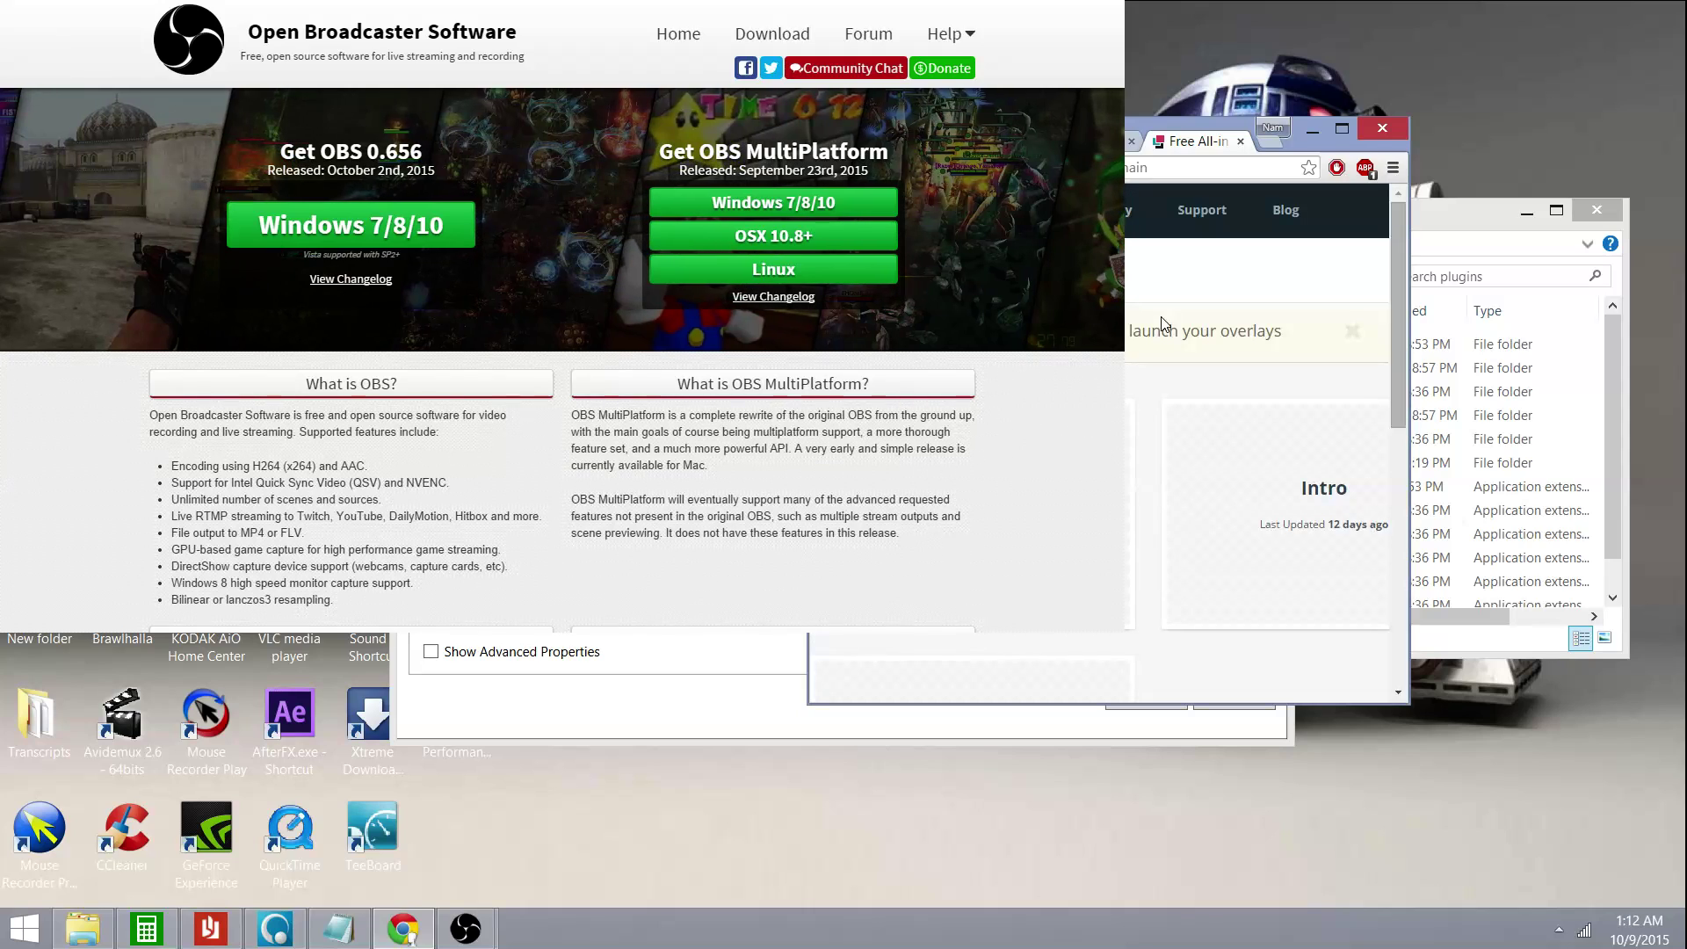
scroll(1151, 332, "down", 5)
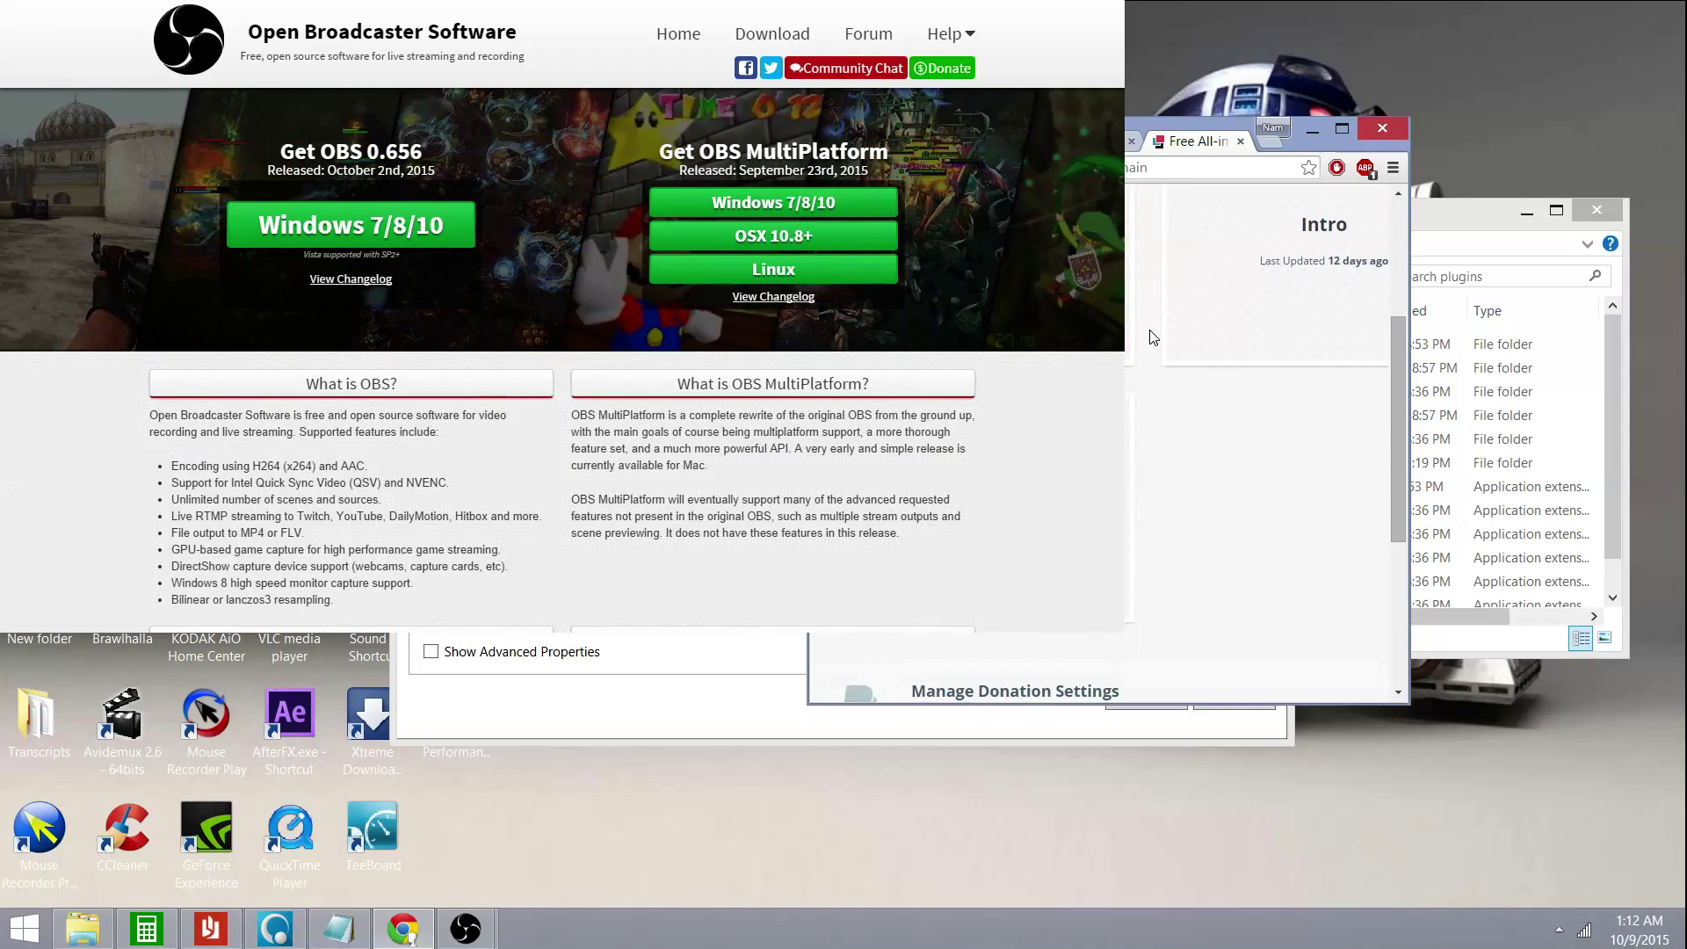
scroll(1152, 395, "up", 2)
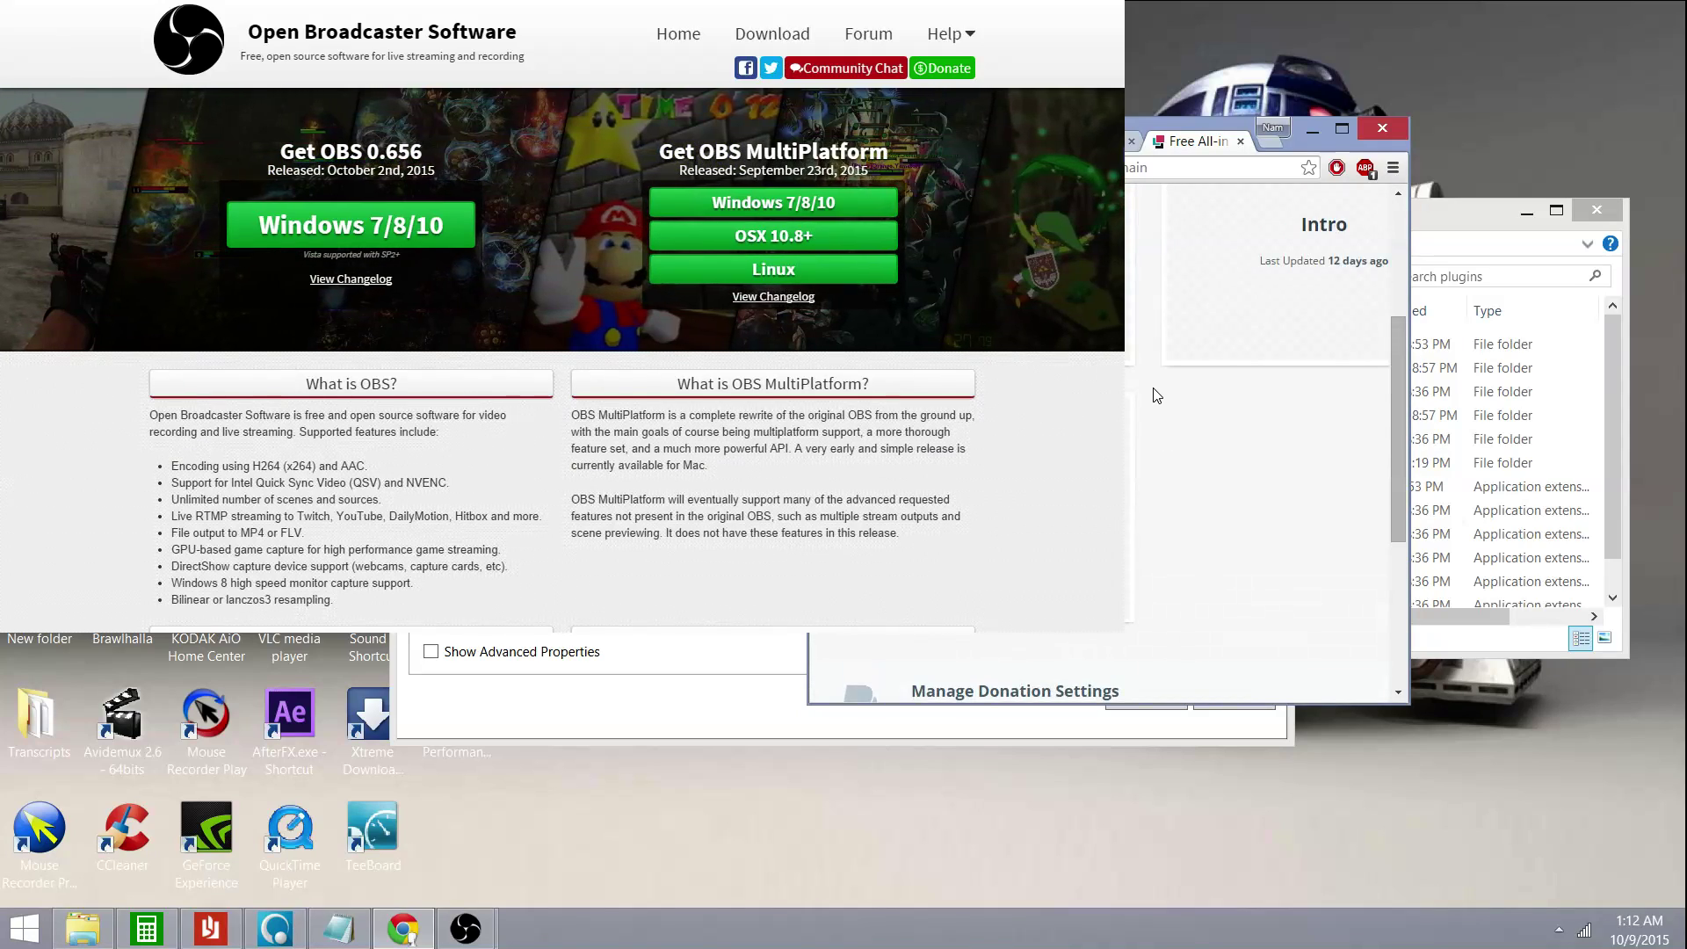
scroll(1170, 431, "up", 3)
scroll(1191, 442, "up", 2)
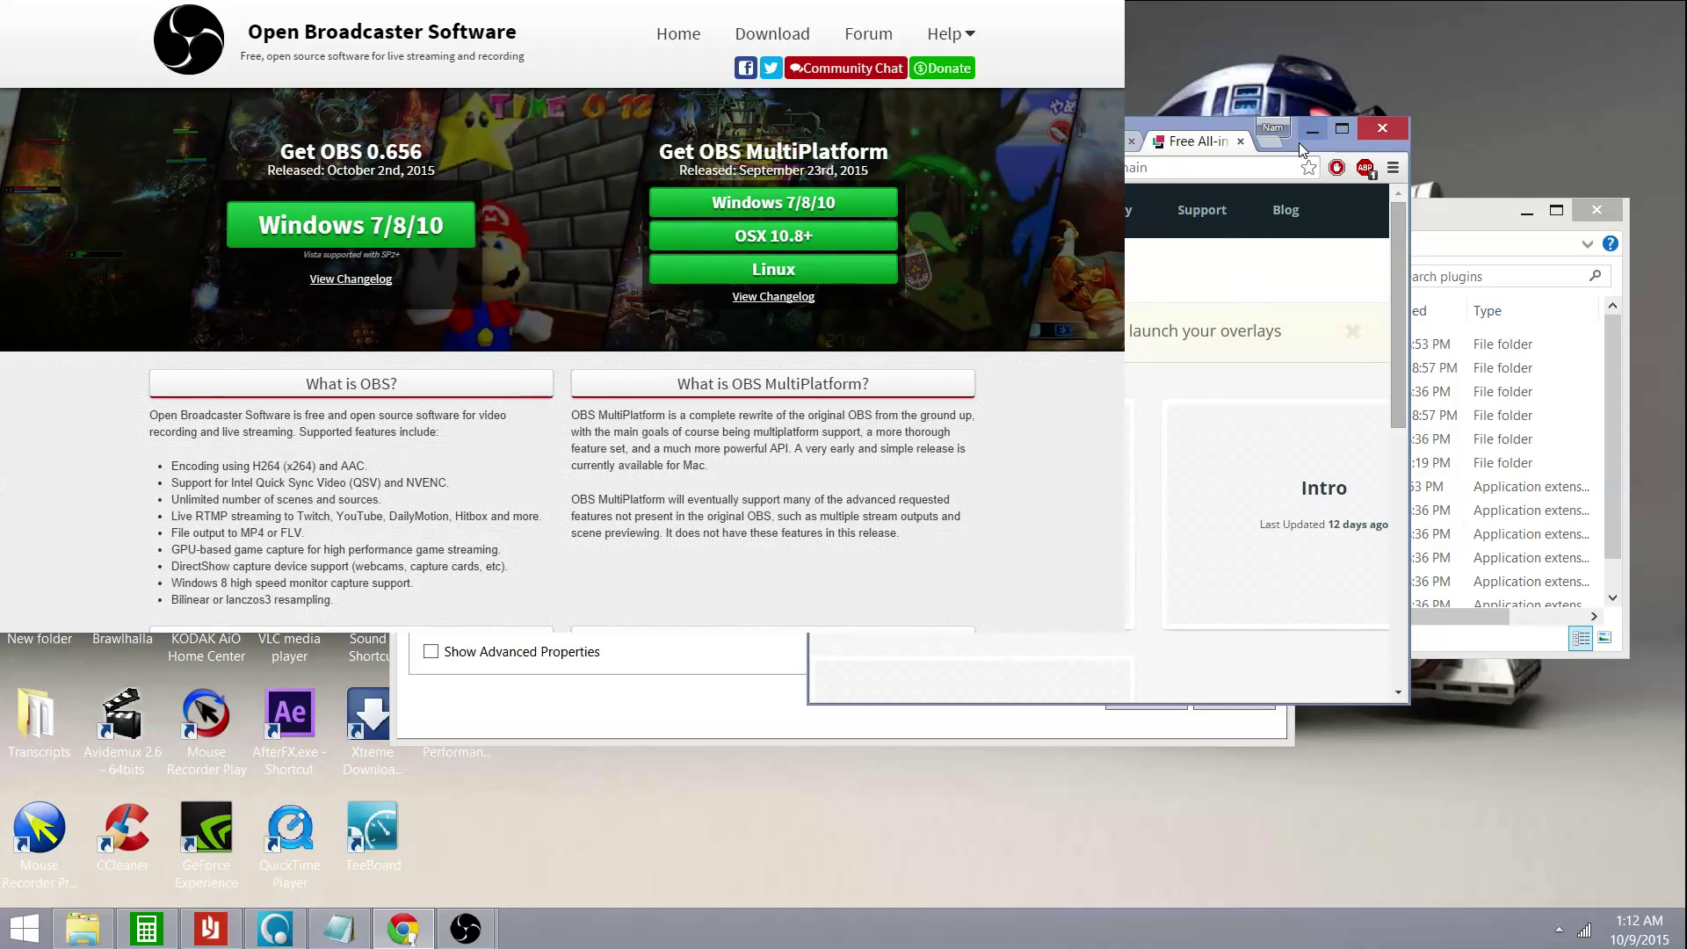
left_click_drag(1294, 142, 1215, 142)
scroll(1105, 655, "down", 1)
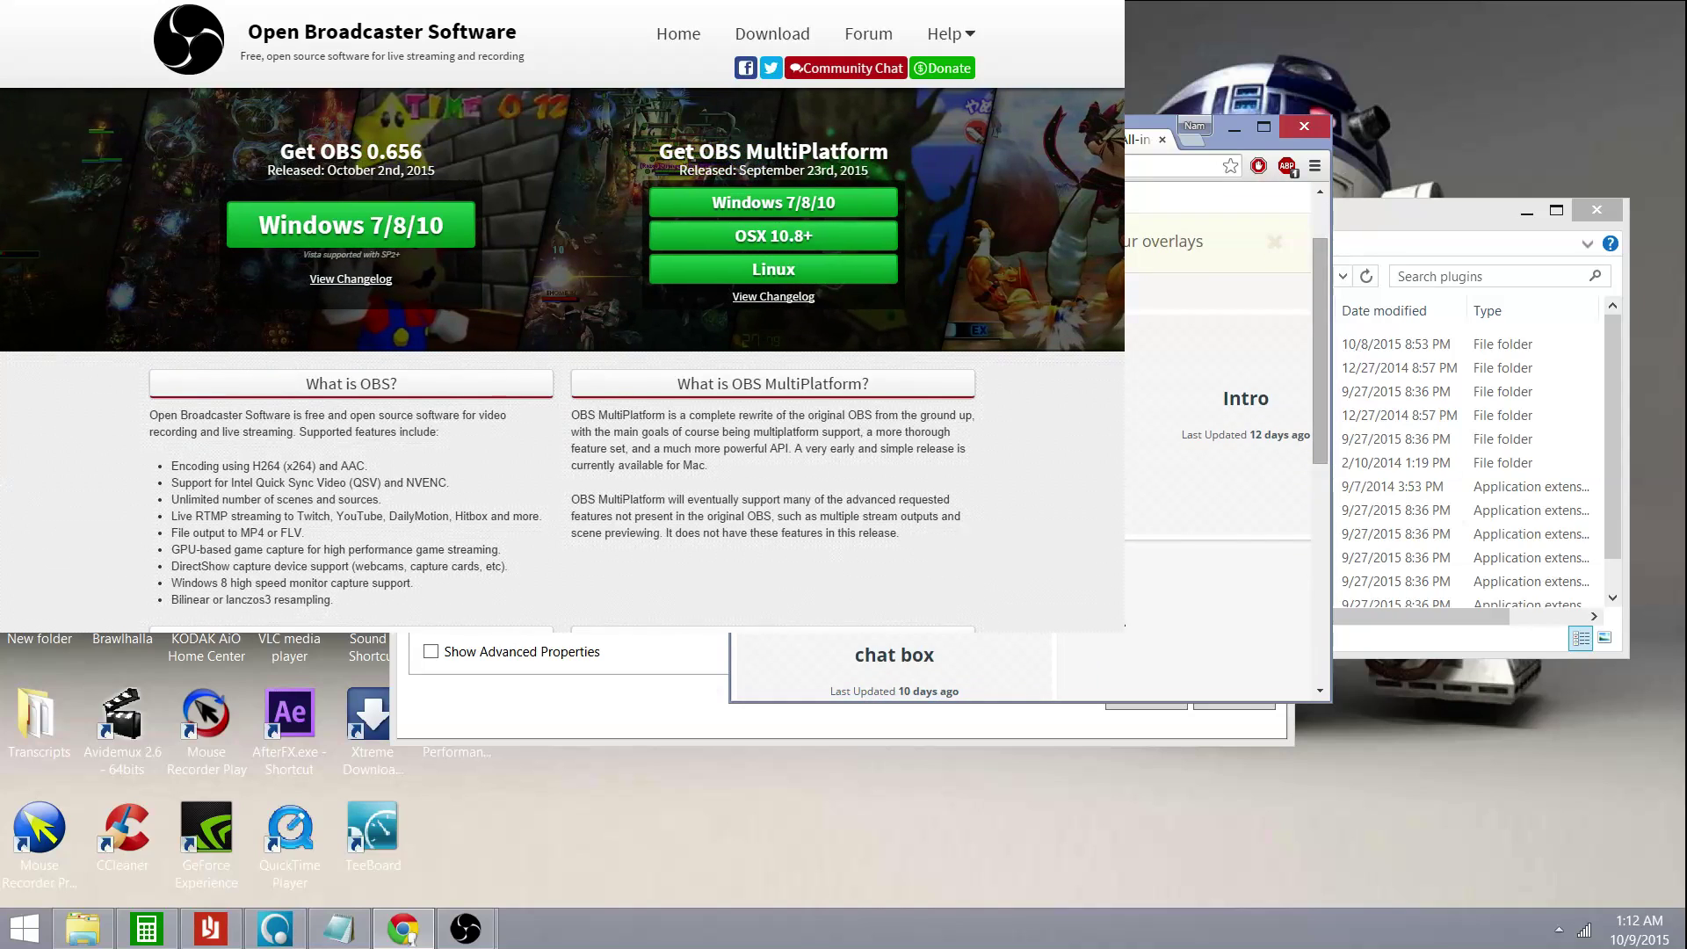
scroll(1132, 602, "right", 3)
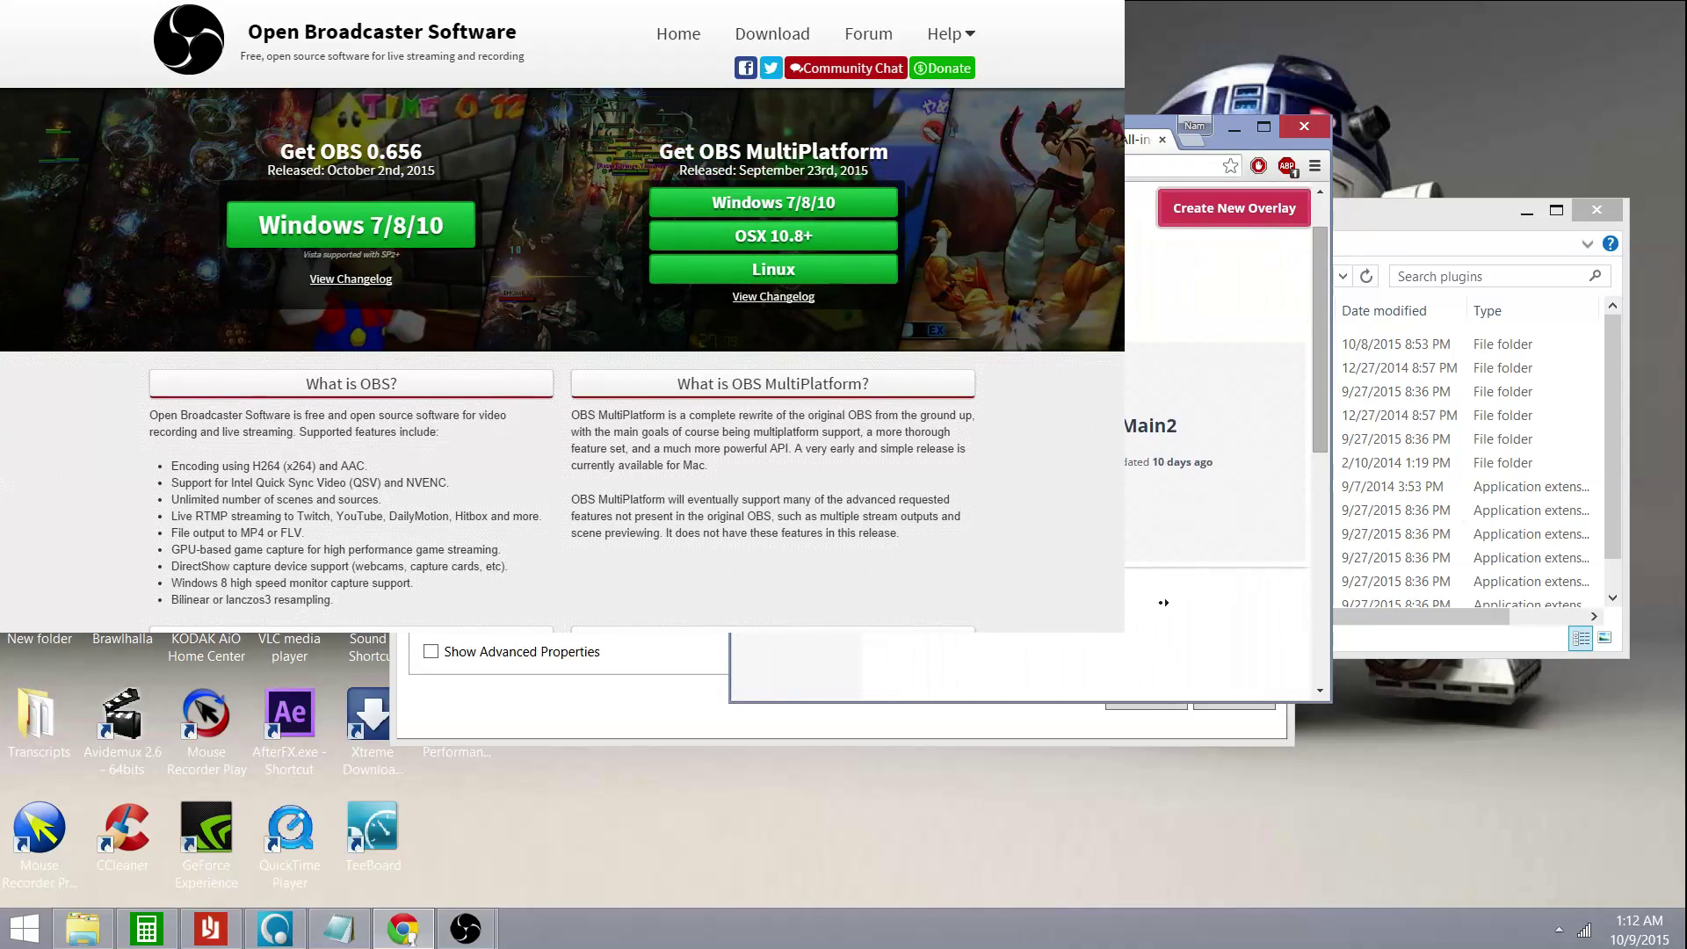
mouse_move(1173, 444)
left_click(1156, 390)
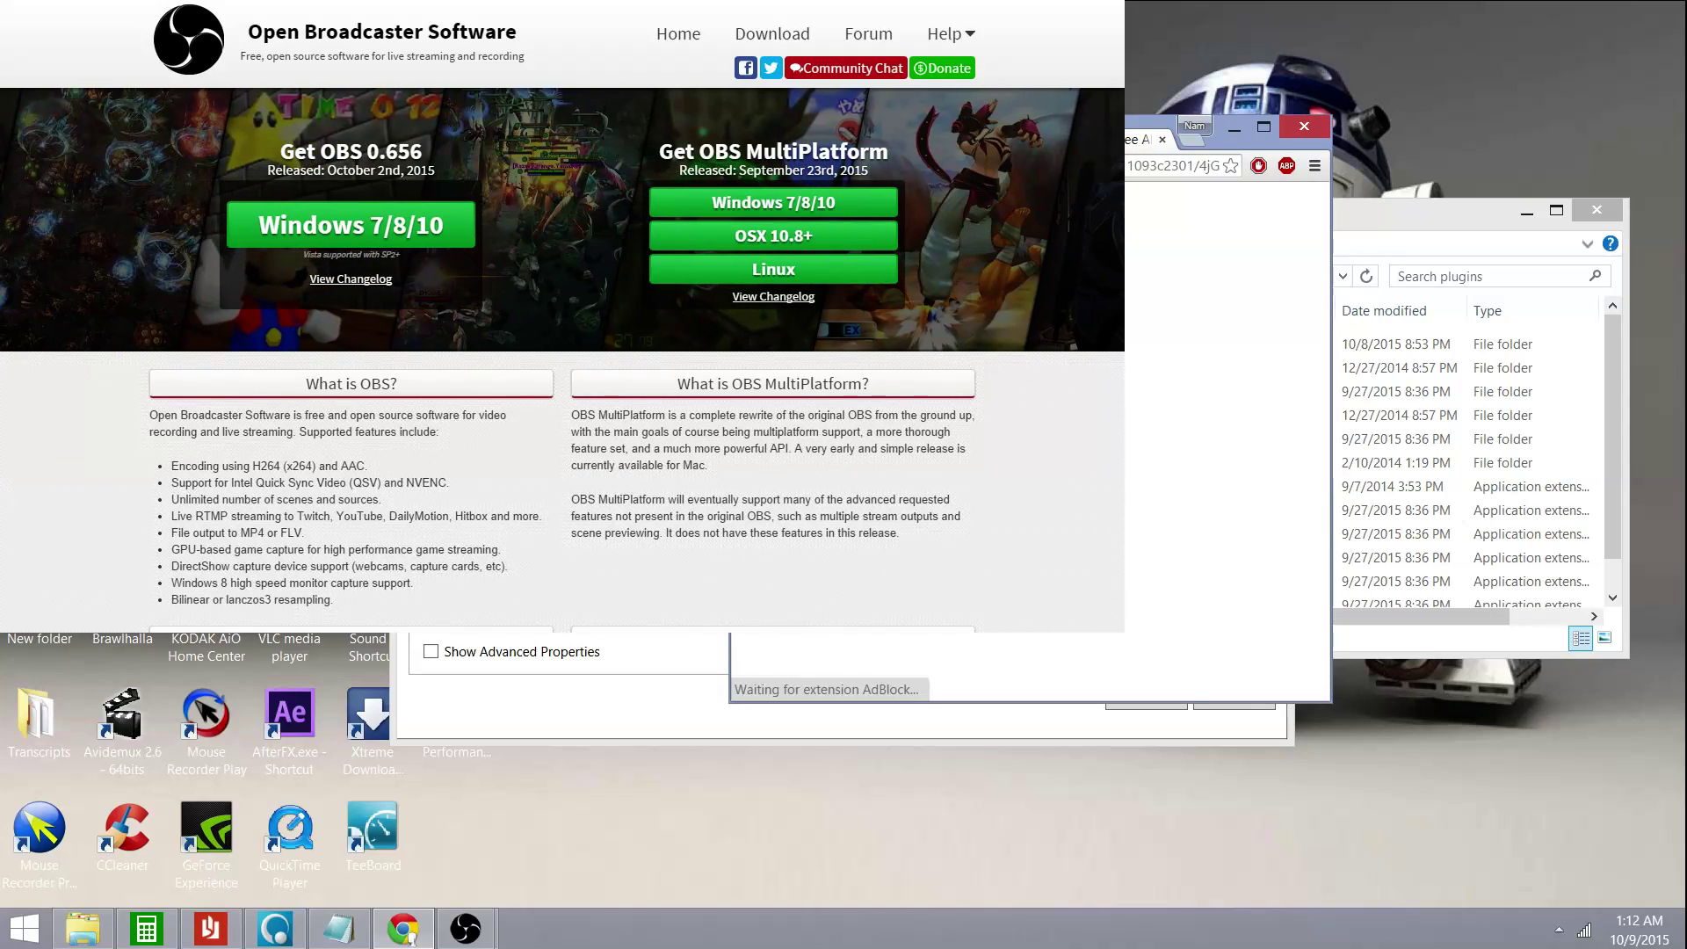
- Set the overlay page's web address as the CLR Browser source URL and confirm
key("Menu")
key("Down")
key("Down")
key("Down")
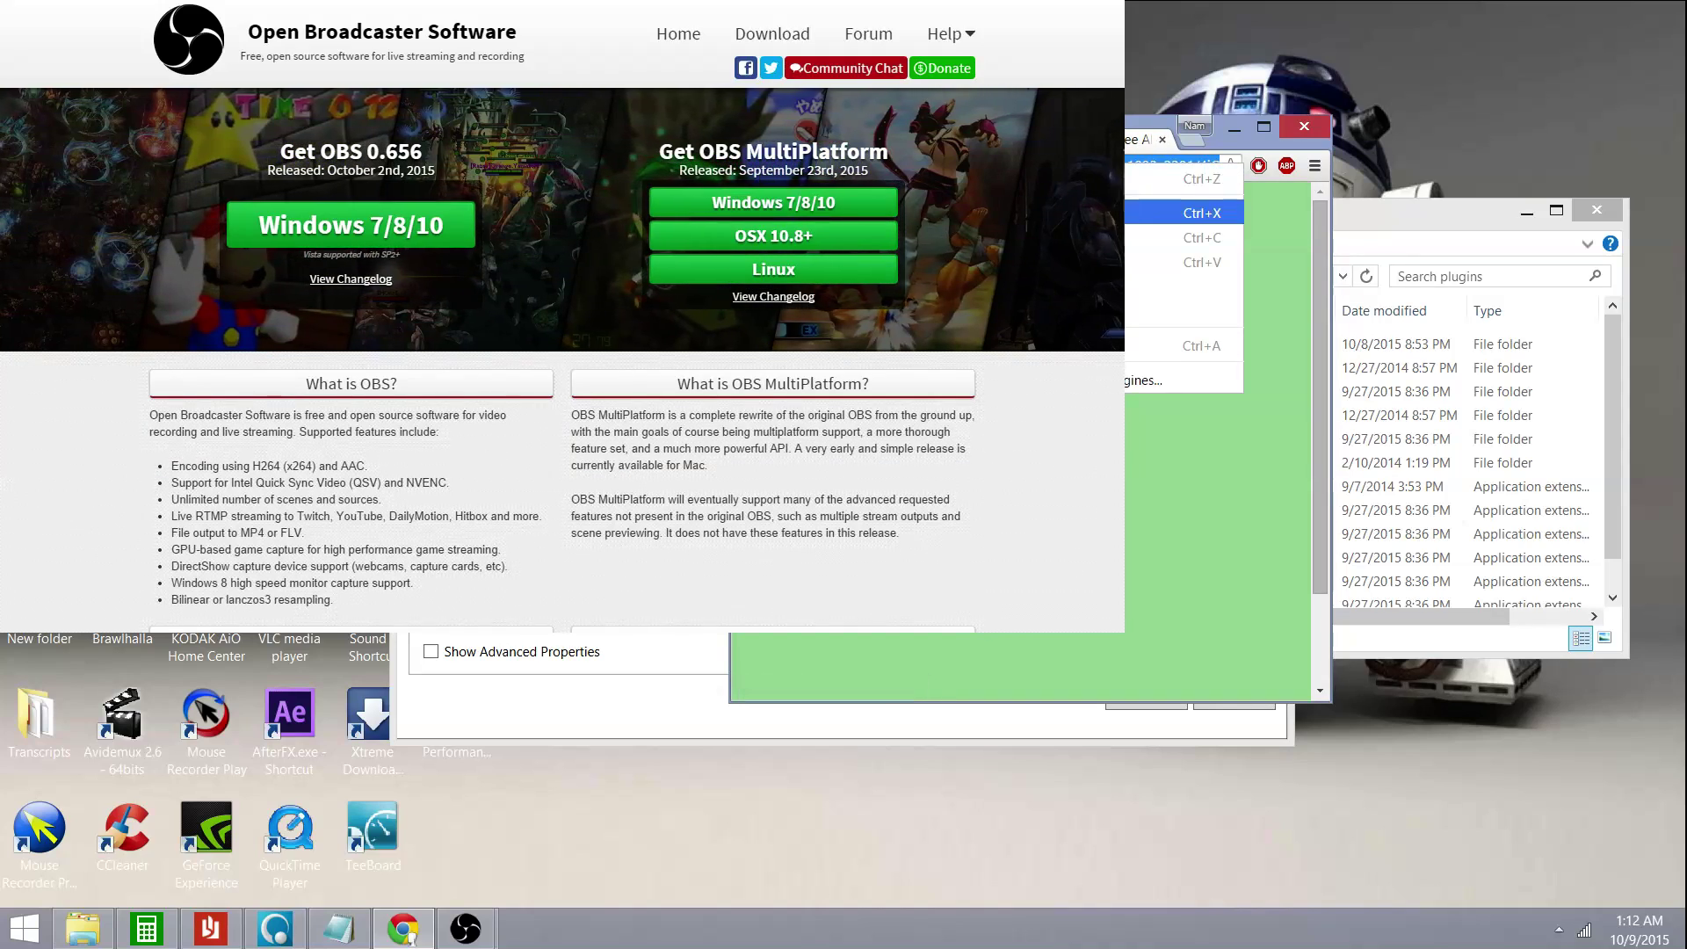
key("Return")
key("alt+Tab")
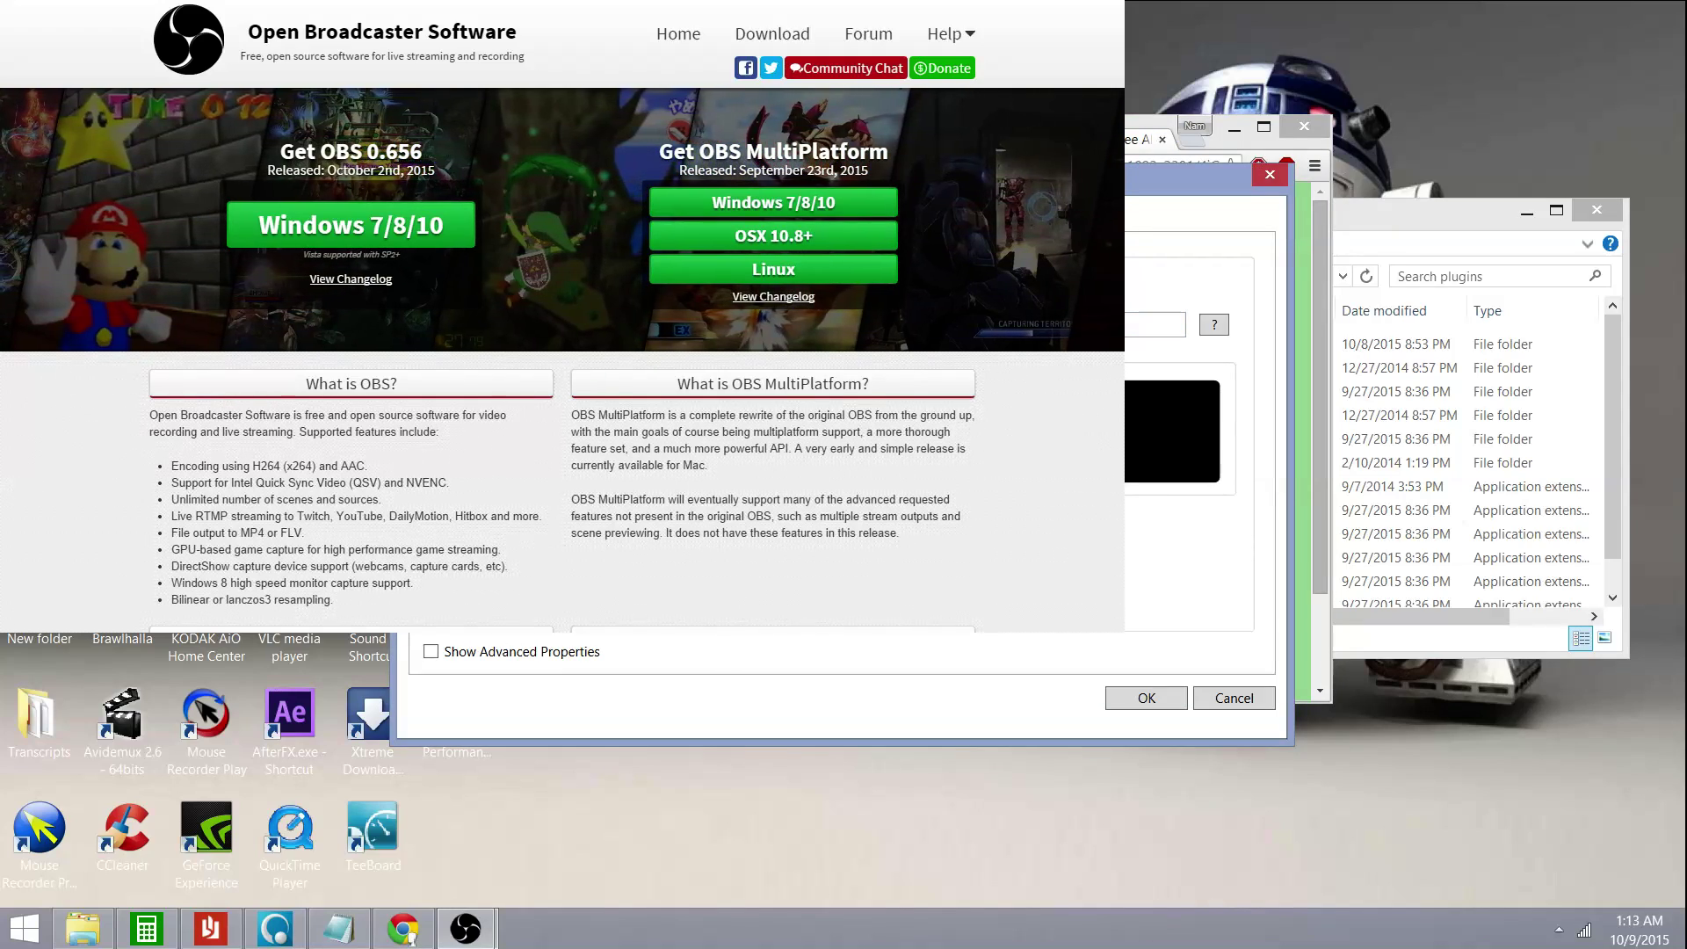
left_click(1134, 697)
- Enlarge the CLR Browser chat overlay box in the OBS preview
left_click_drag(494, 286, 539, 292)
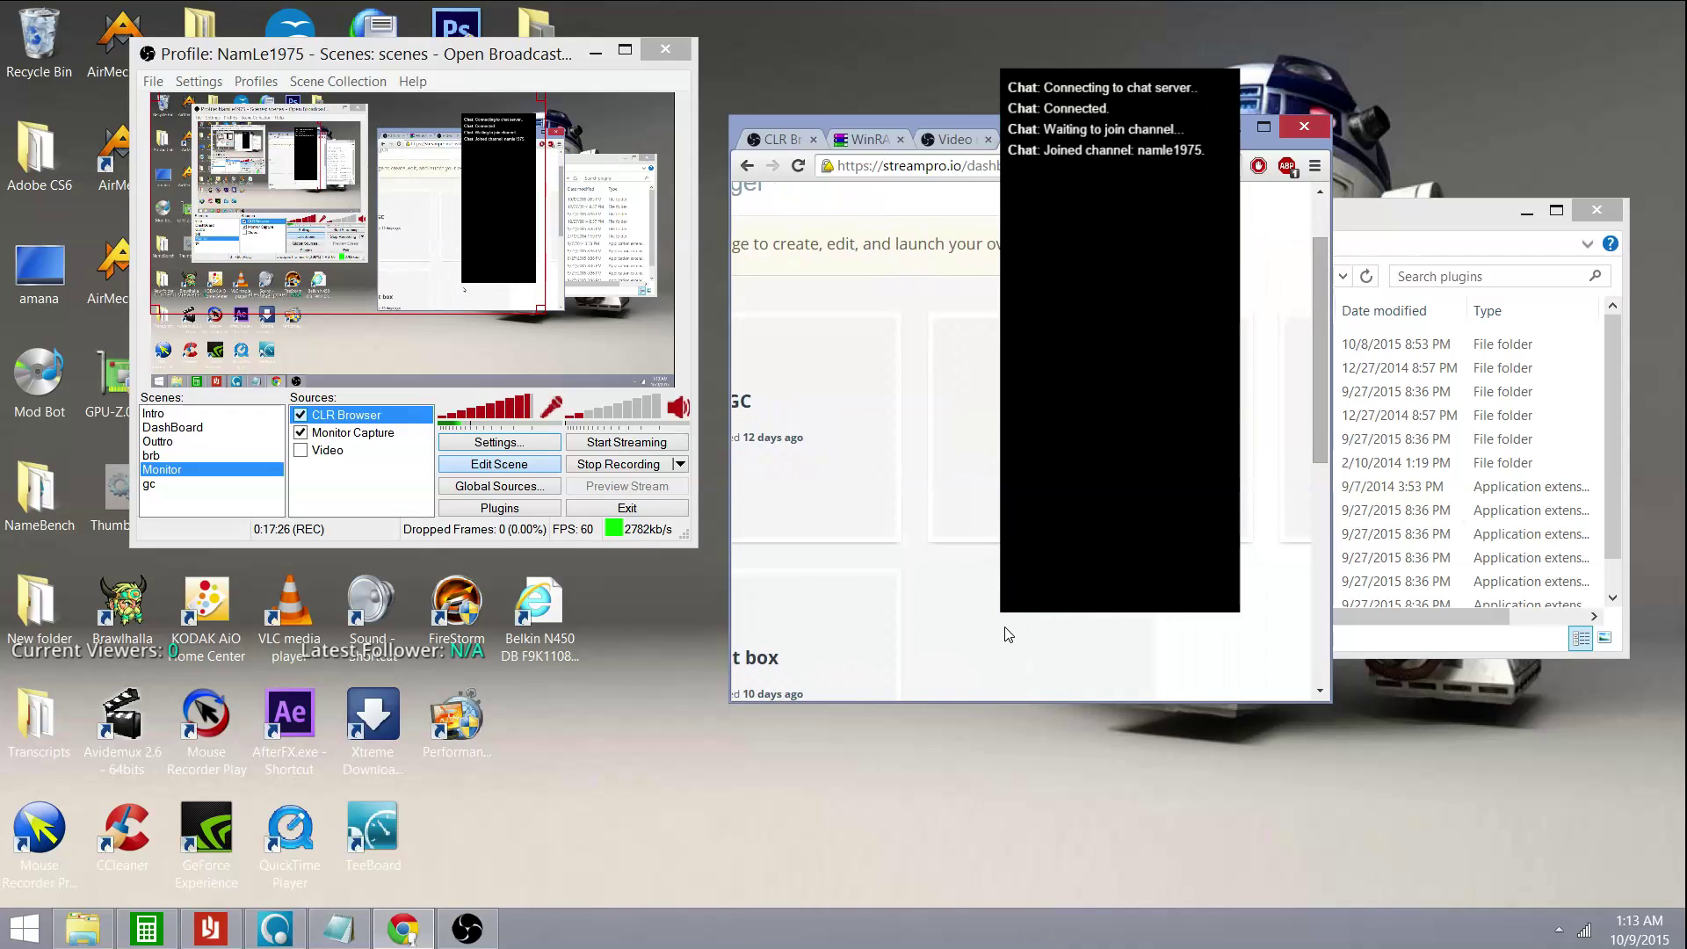
scroll(1002, 631, "down", 3)
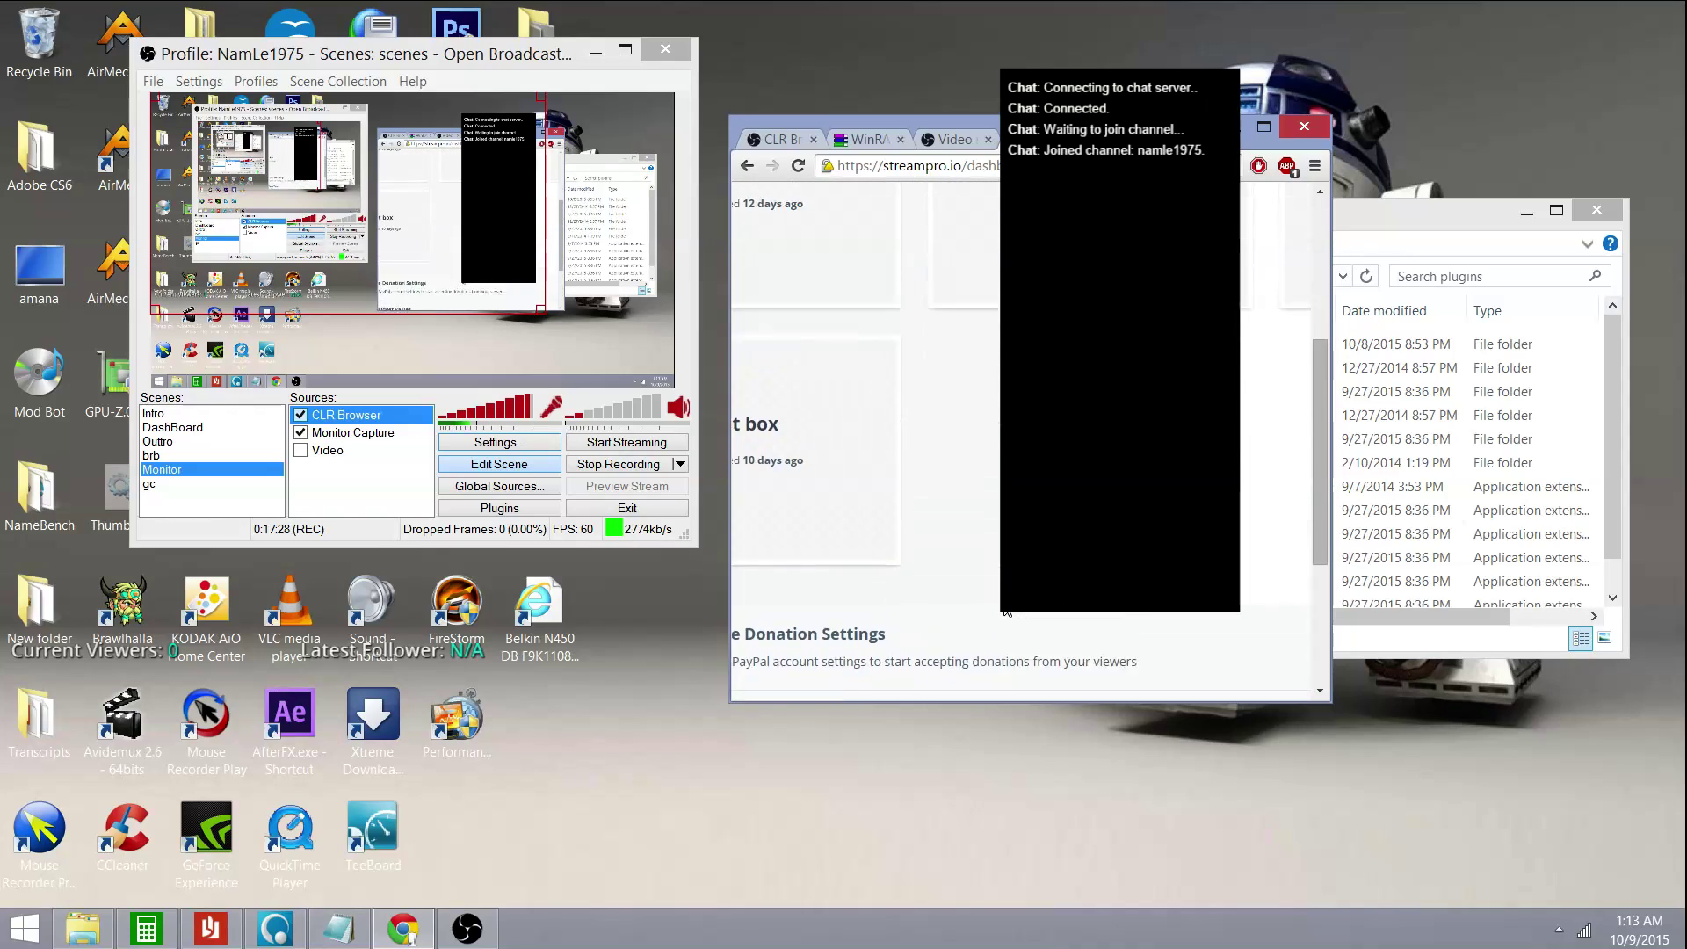
scroll(1007, 611, "up", 2)
- Preview the GC and another StreamPro overlay, close those tabs, then select Monitor Capture
mouse_move(953, 339)
left_click(952, 297)
key("ctrl+w")
mouse_move(955, 545)
scroll(955, 537, "down", 2)
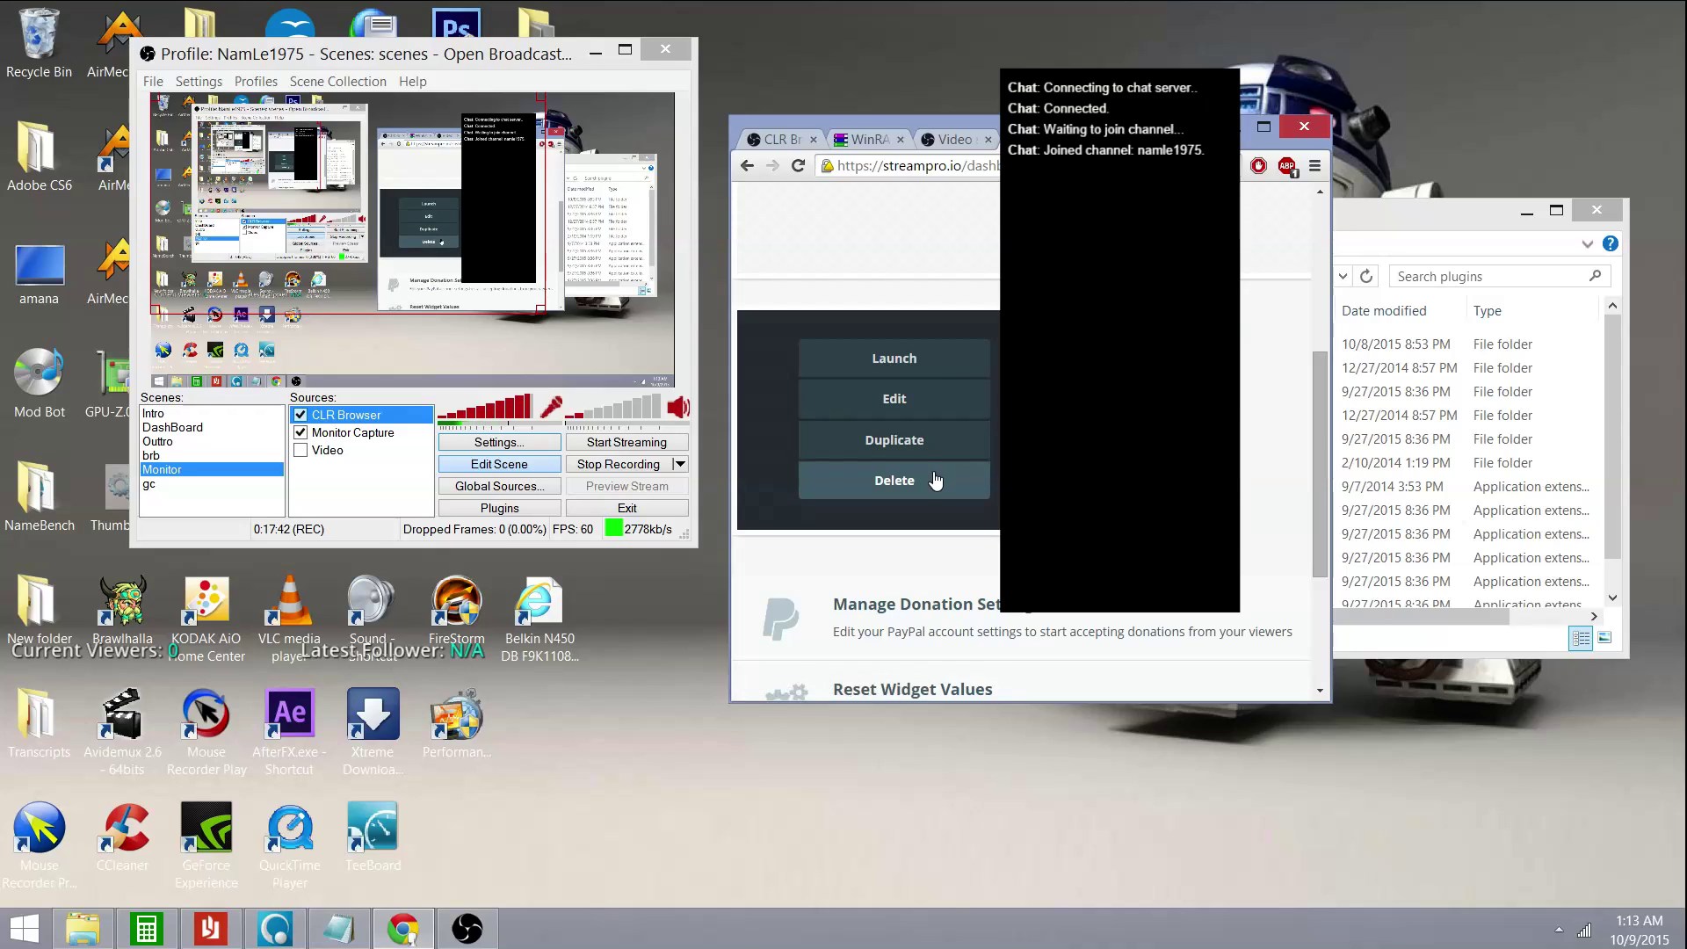
left_click(957, 378)
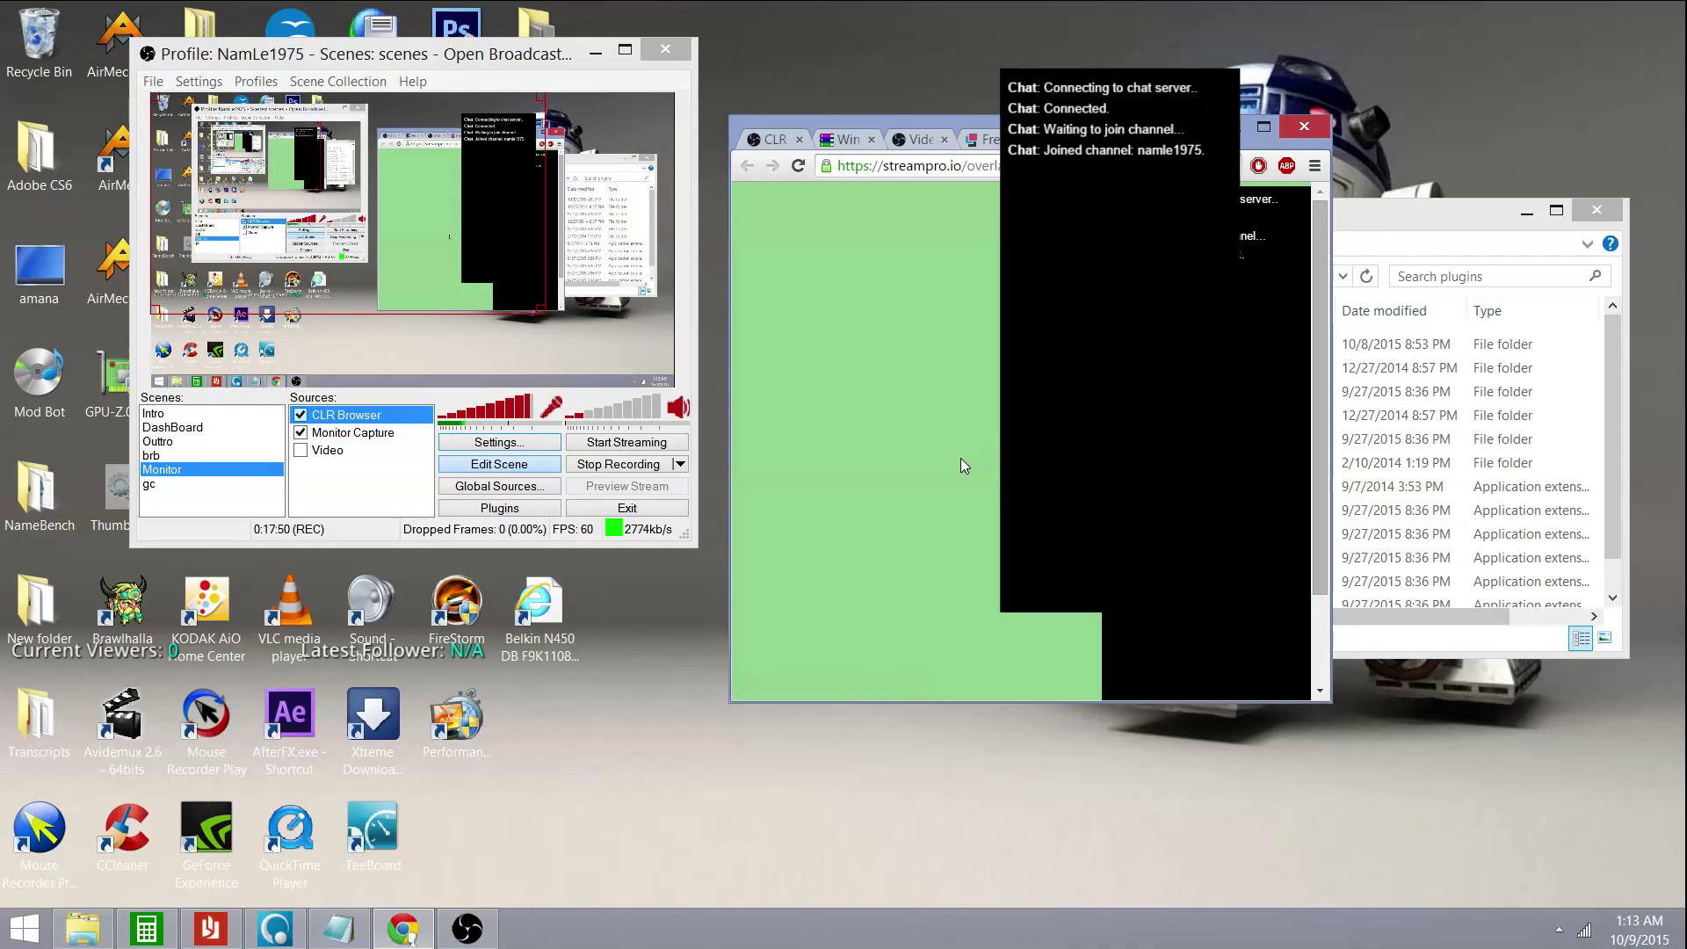
key("ctrl+w")
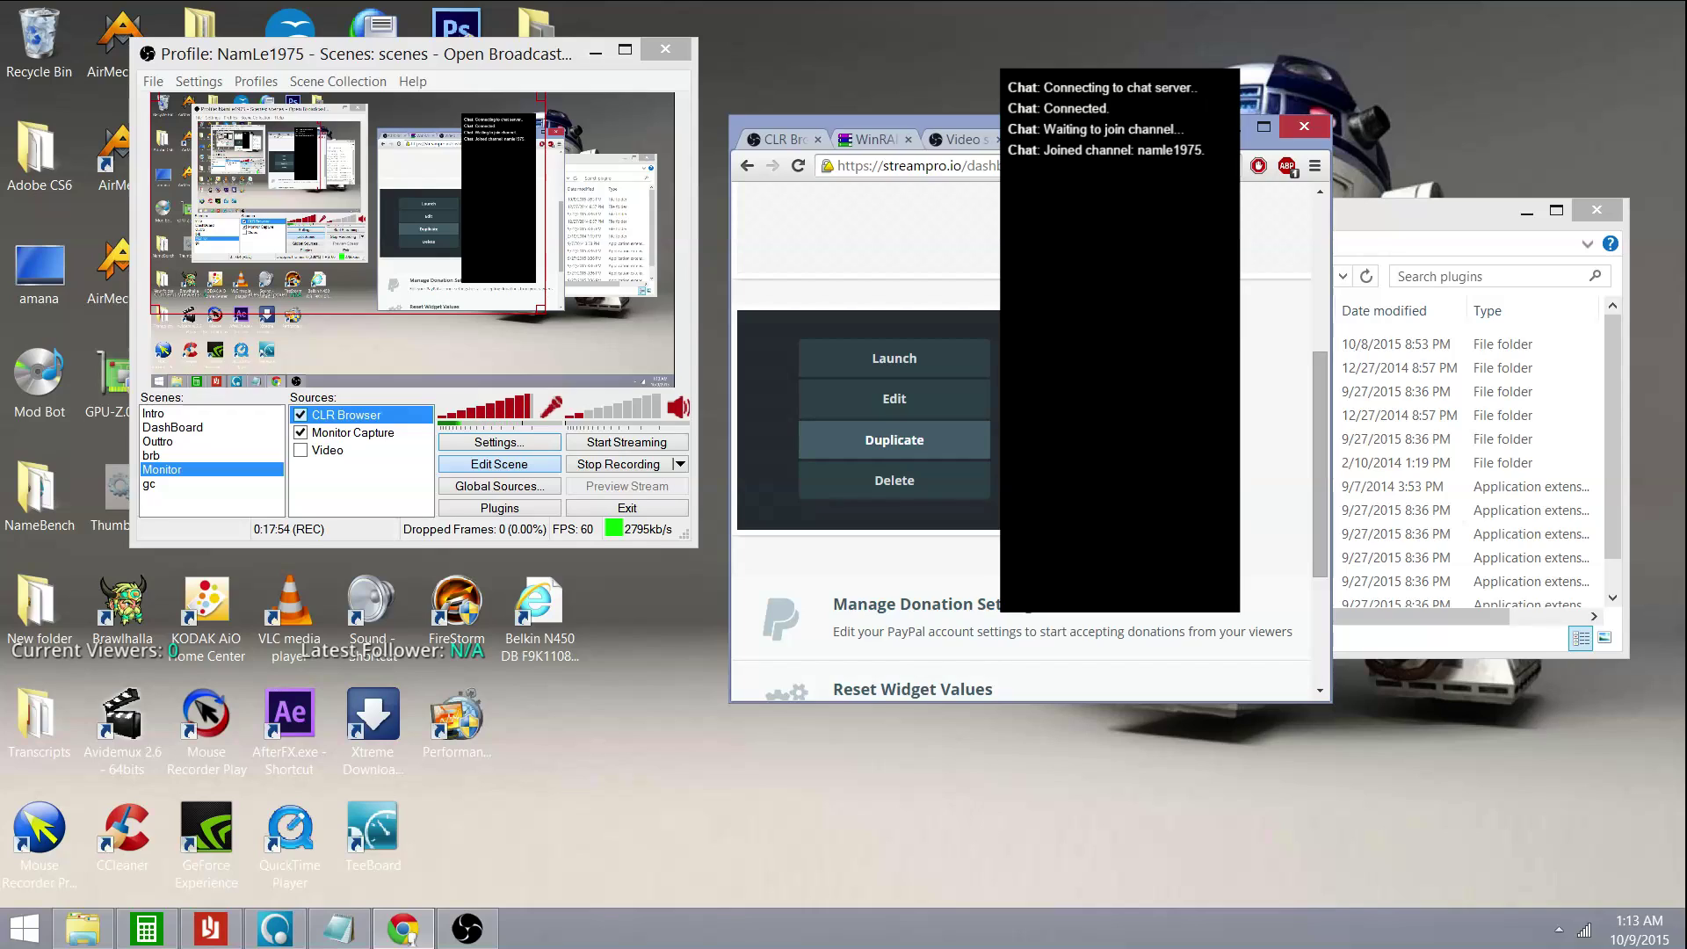
key("ctrl+w")
left_click(558, 348)
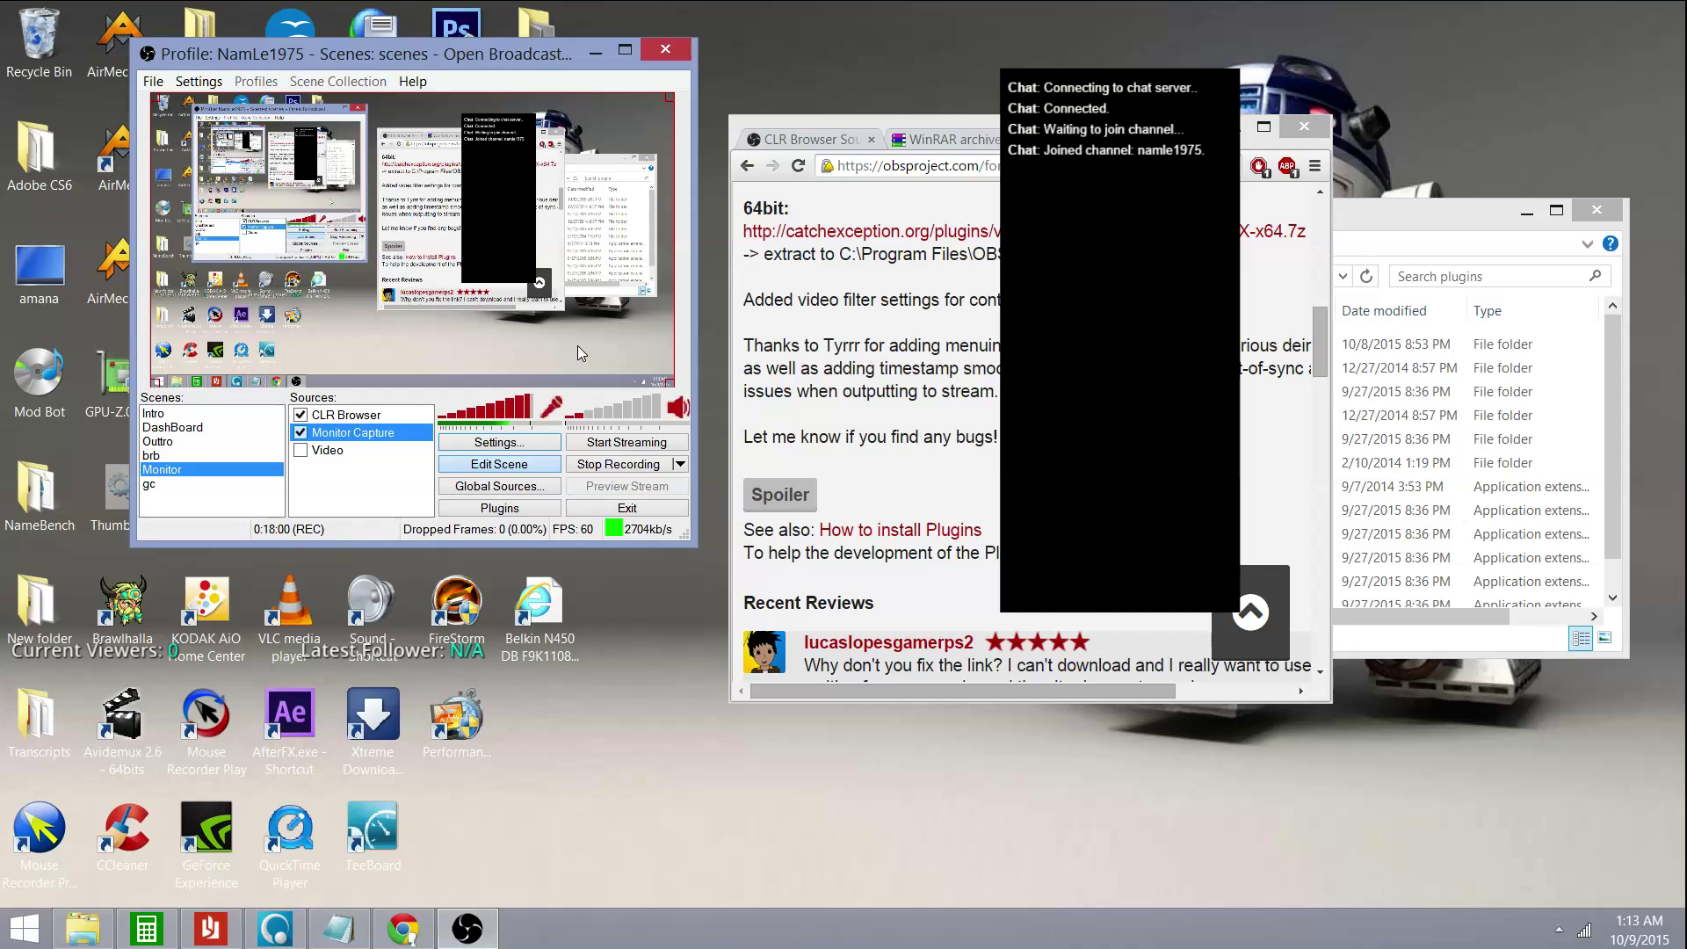
- Uncheck the CLR Browser source to hide the chat overlay, then select Monitor Capture
left_click(434, 116)
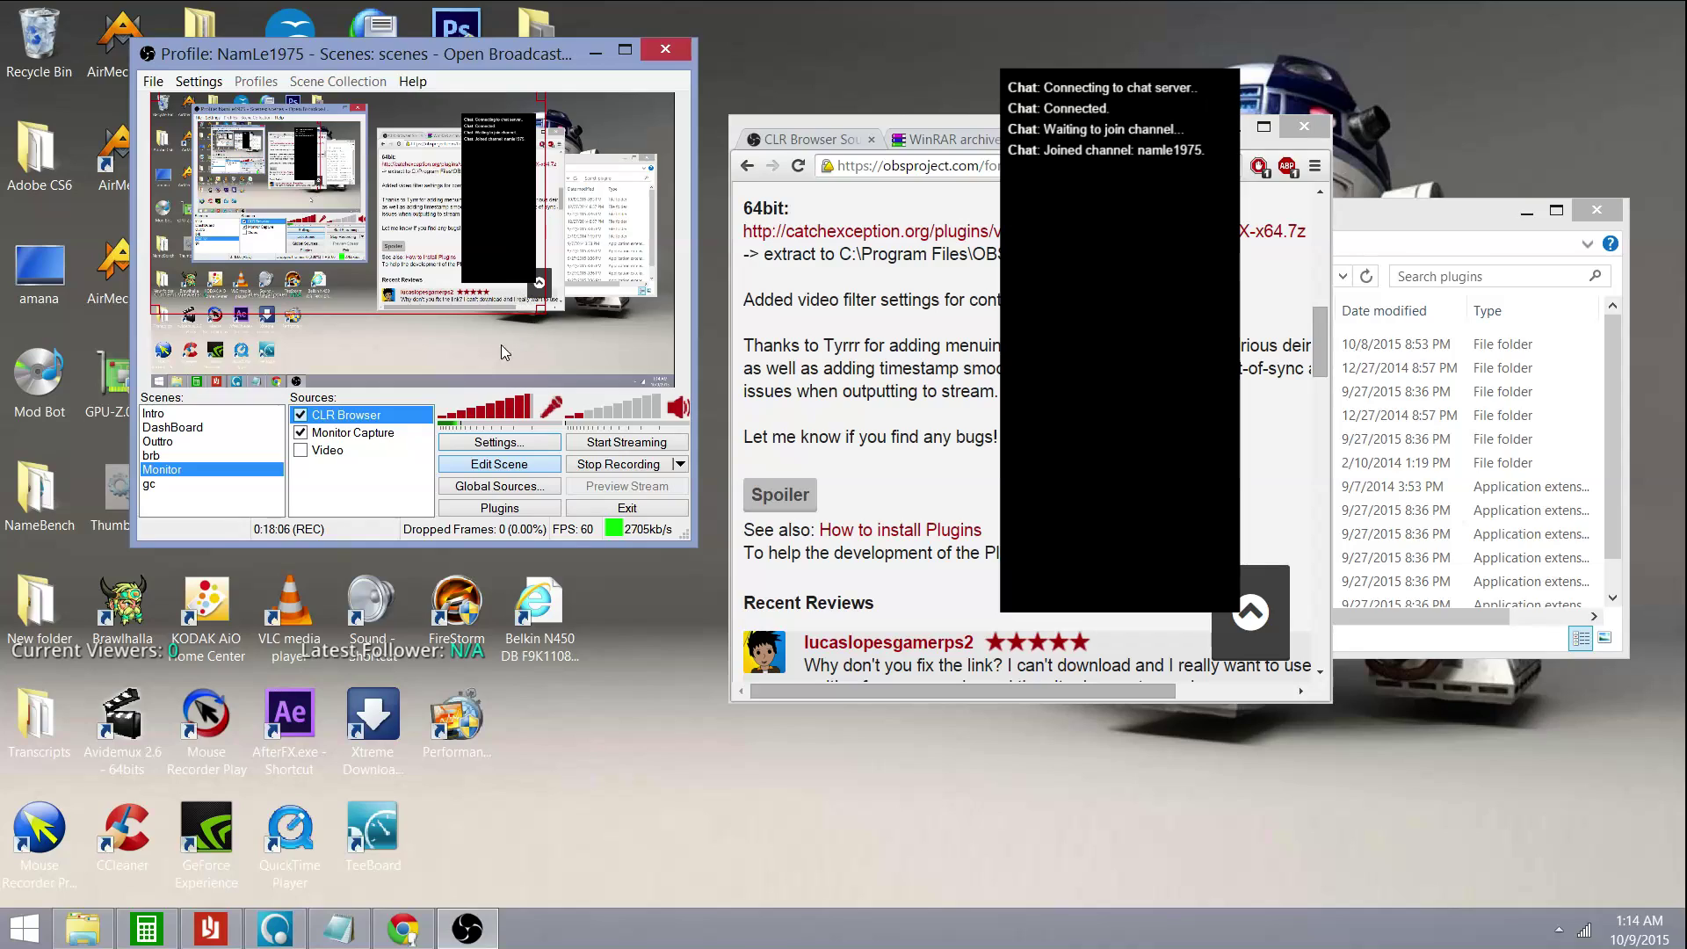
left_click(301, 417)
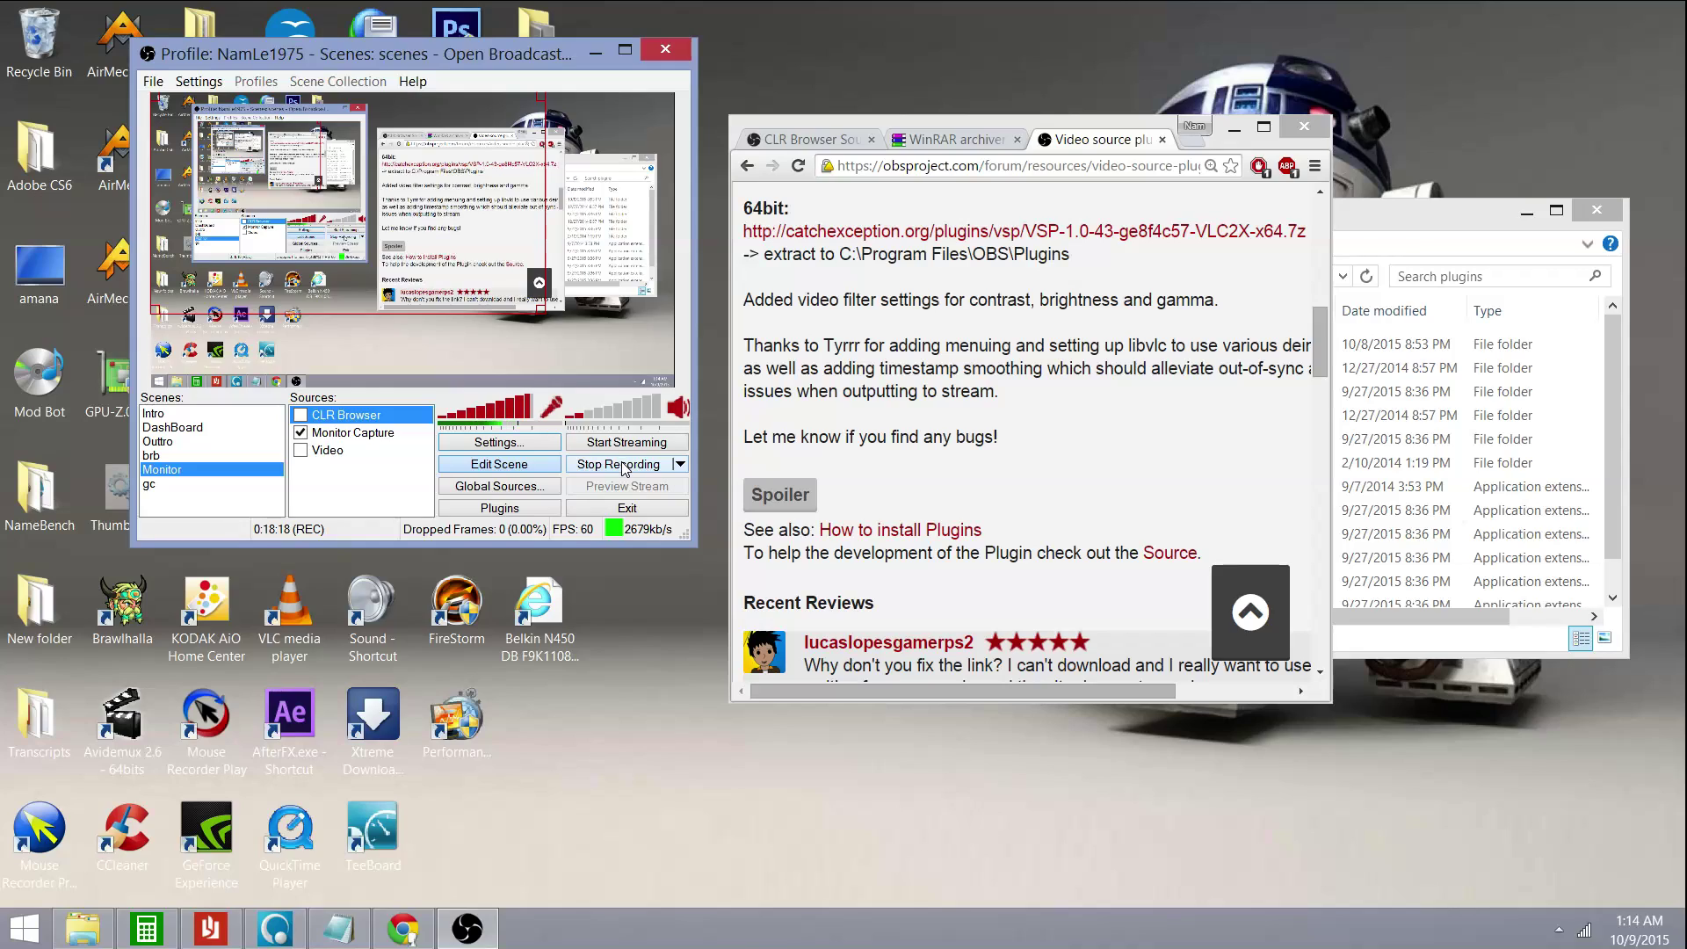
left_click(599, 349)
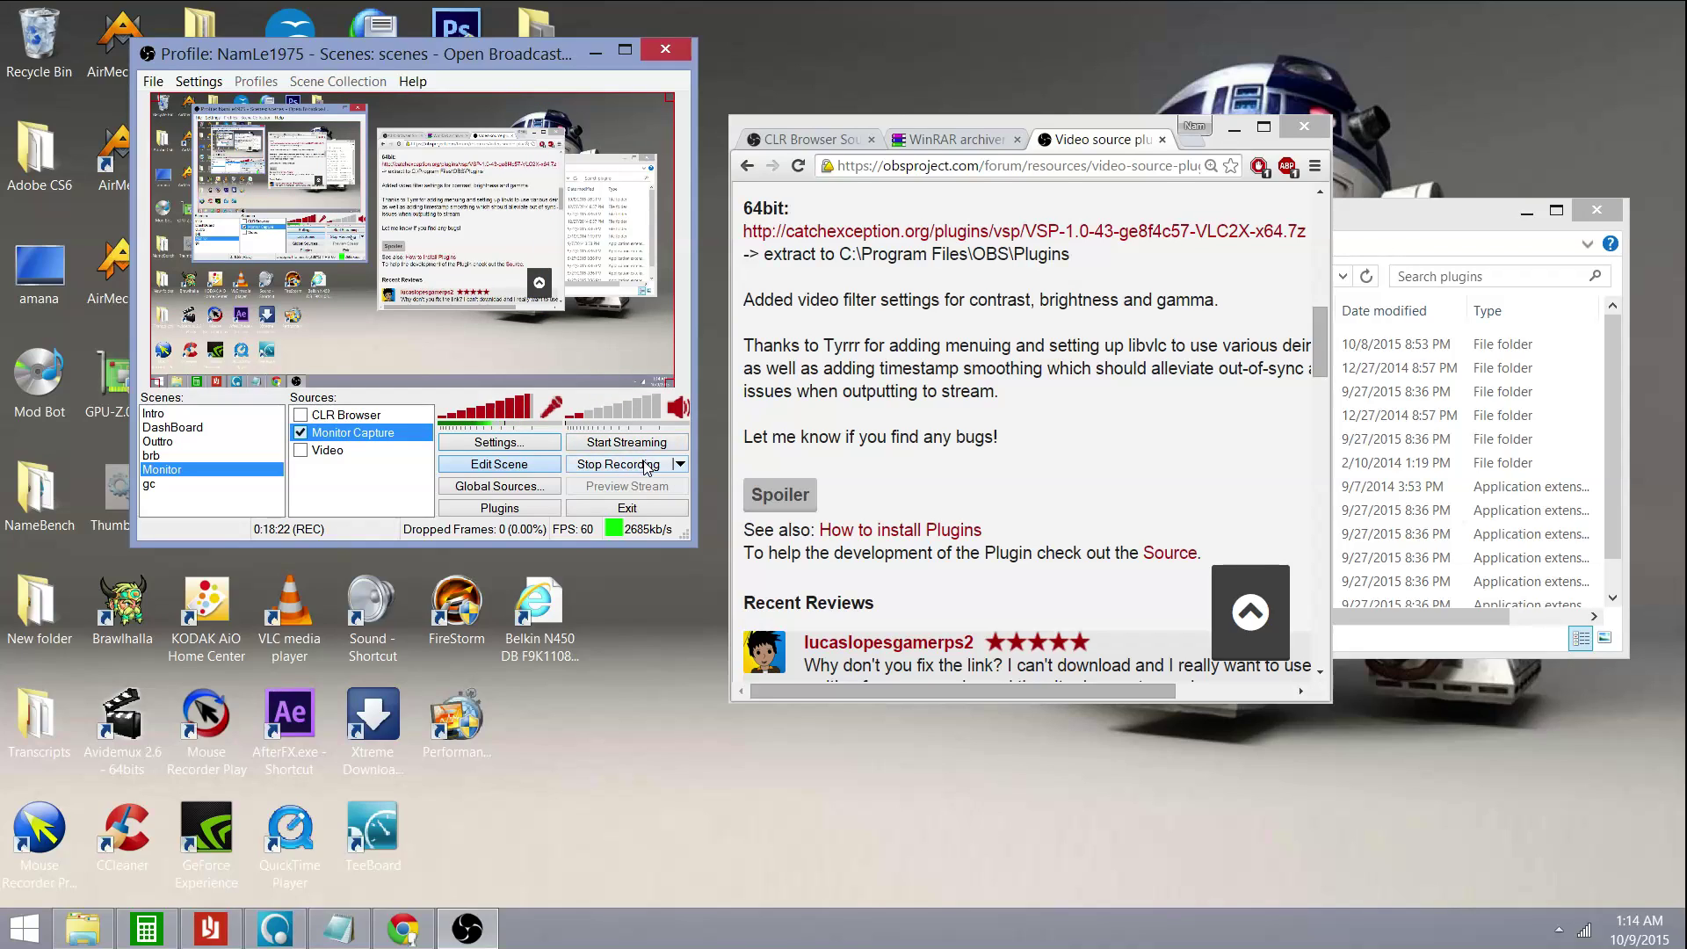